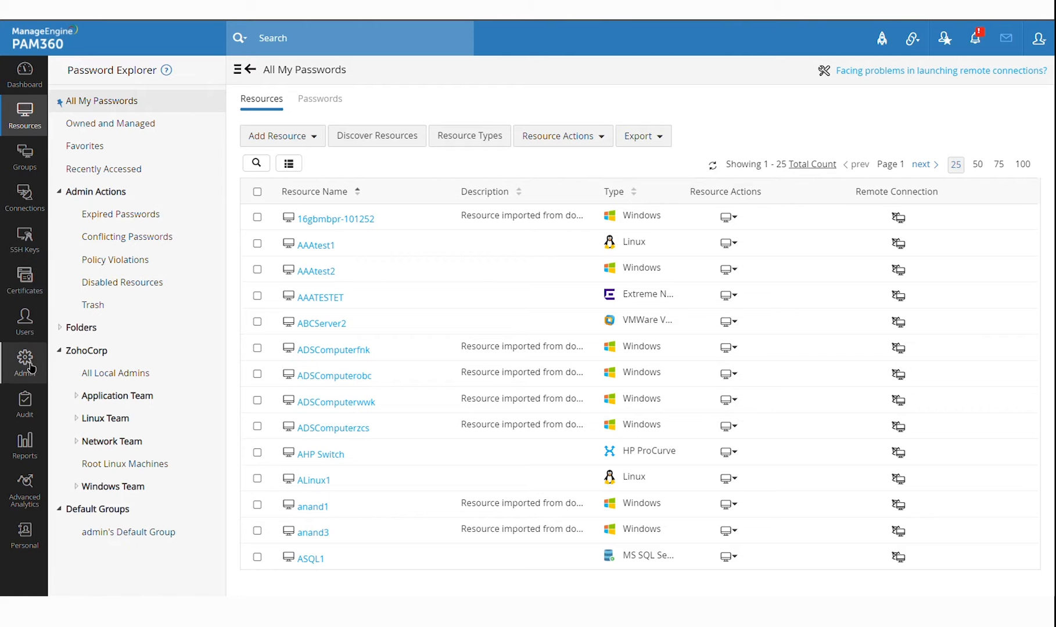
Switch to the Users list and glance at the Add User options
click(34, 323)
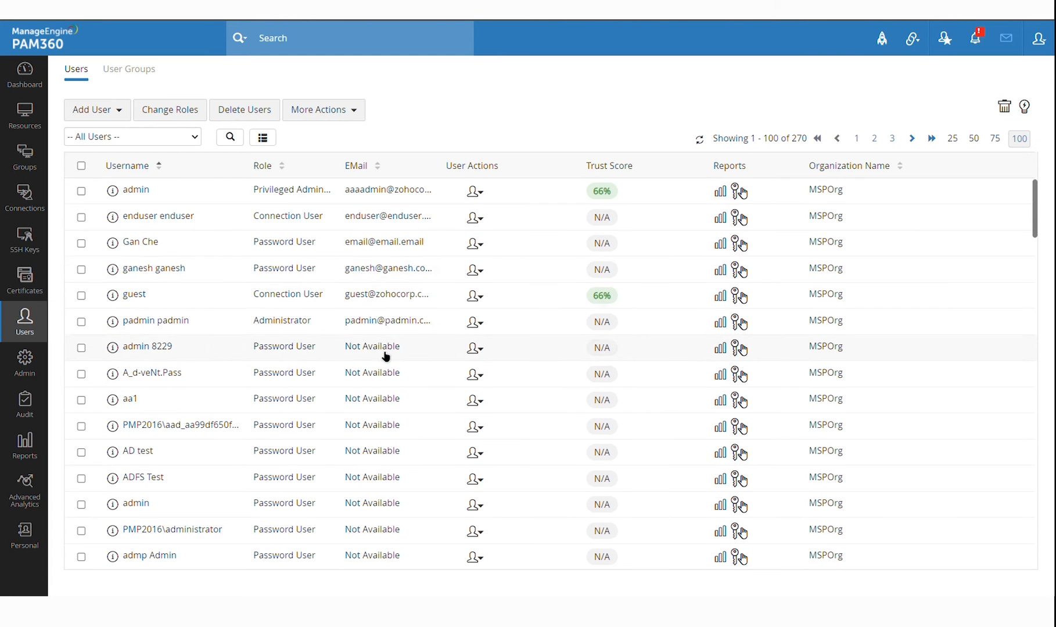
click(121, 120)
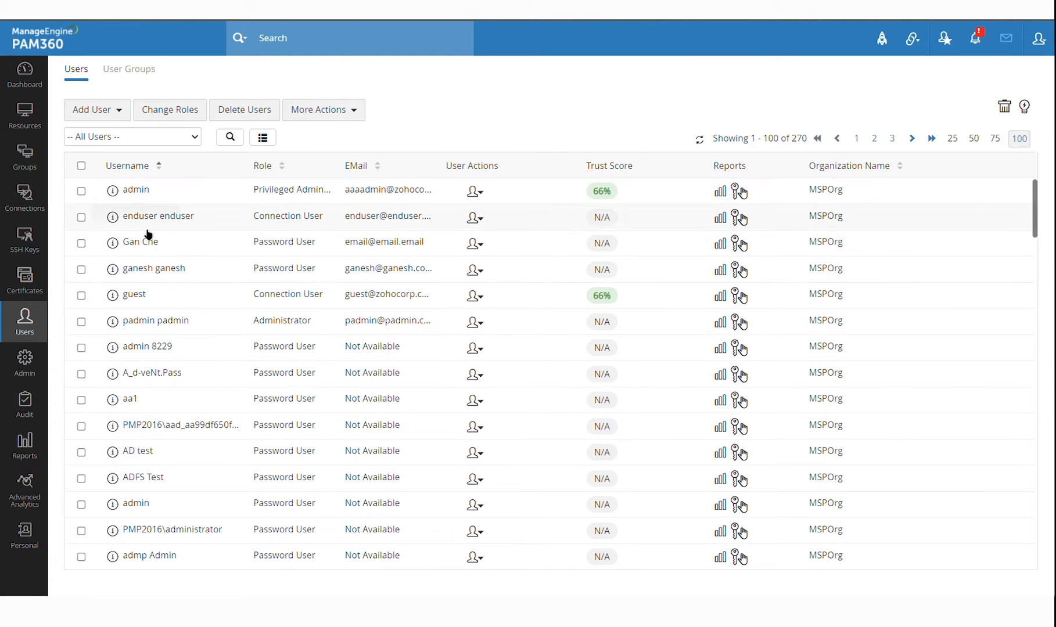
click(33, 367)
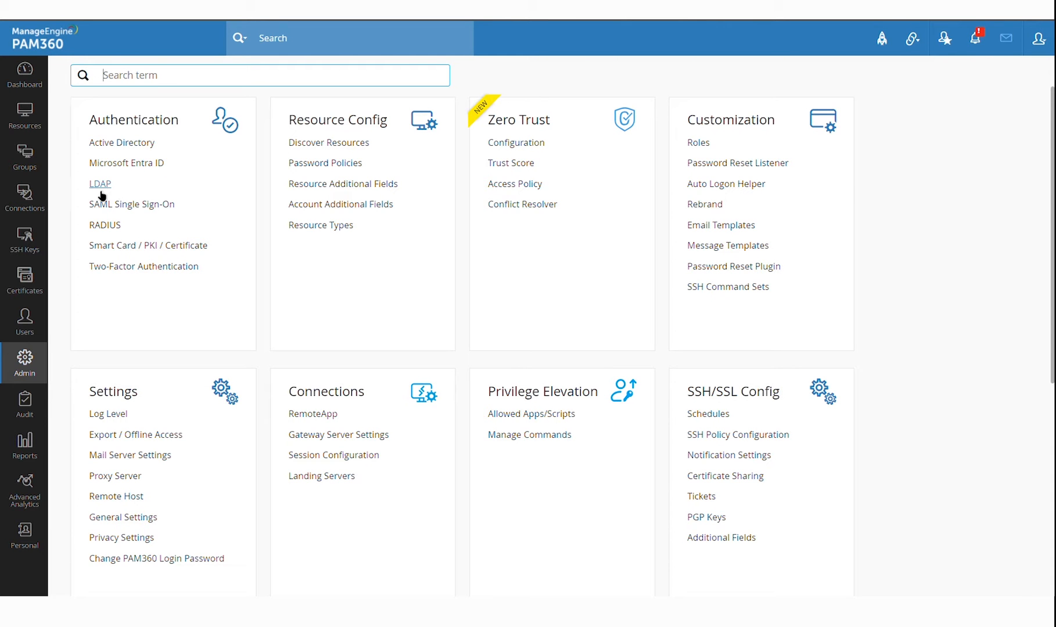
click(145, 209)
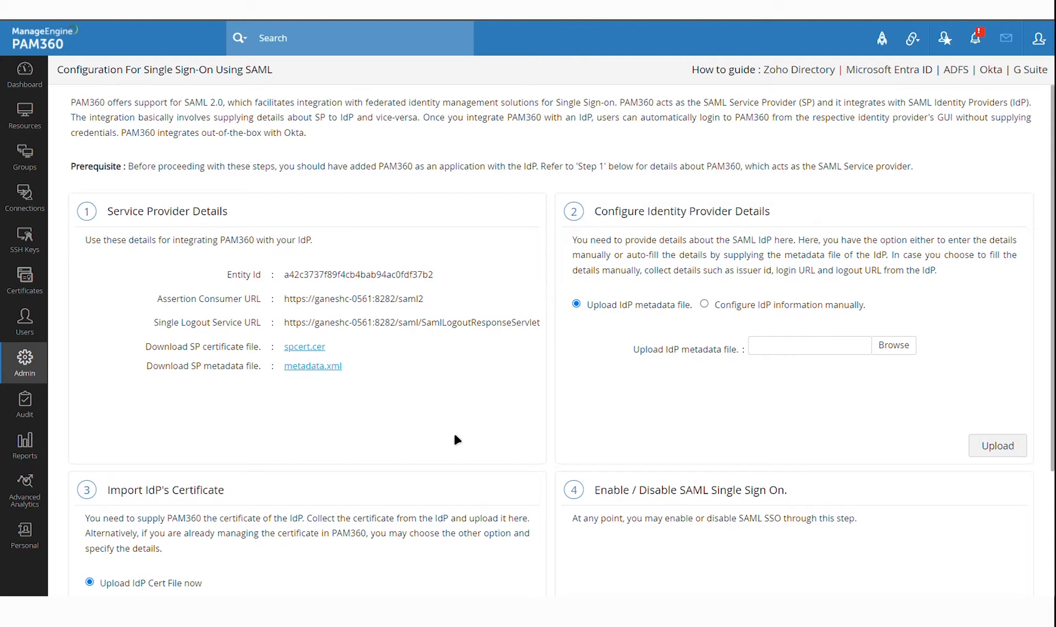
click(46, 368)
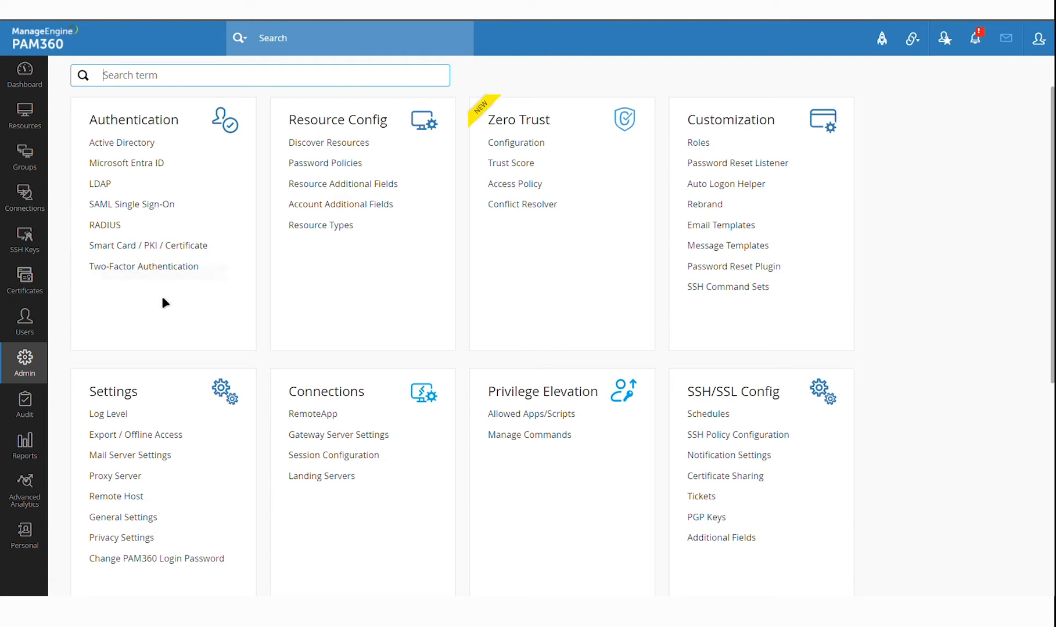
click(154, 267)
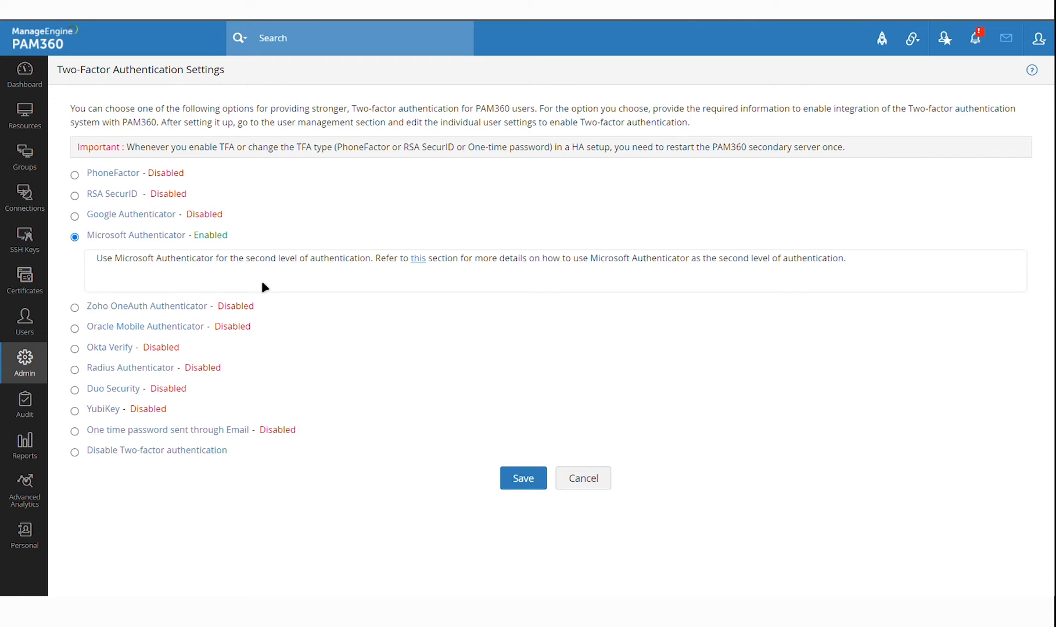
click(37, 334)
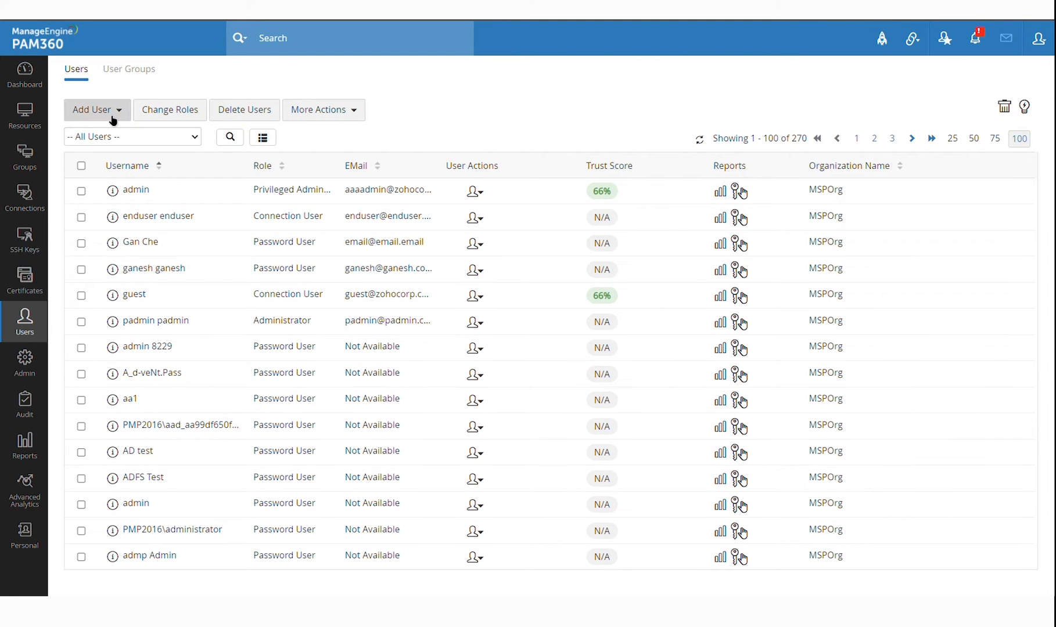
click(84, 110)
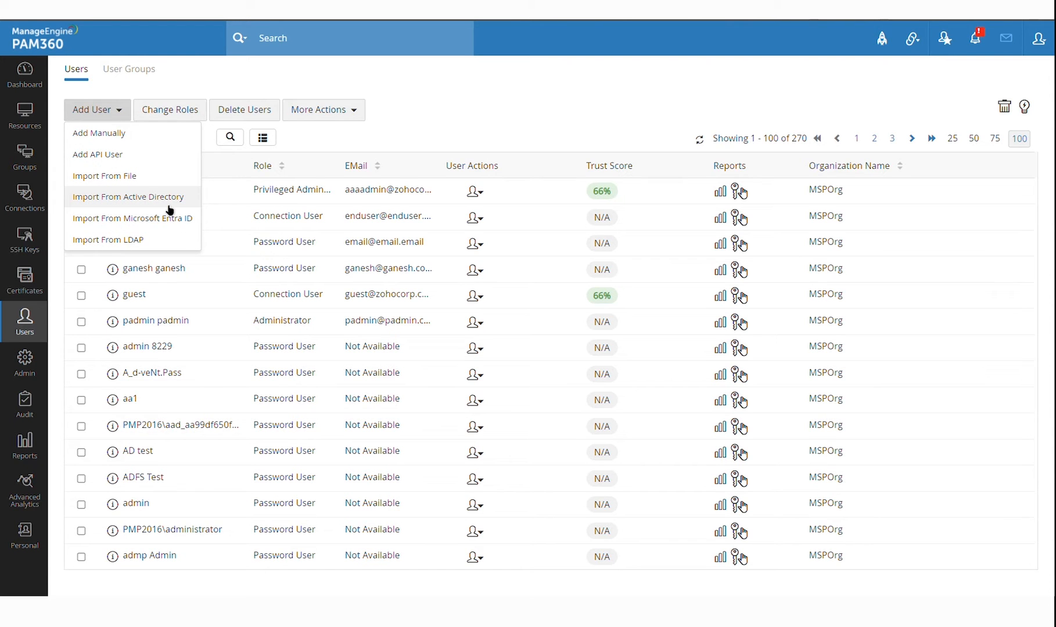
click(166, 198)
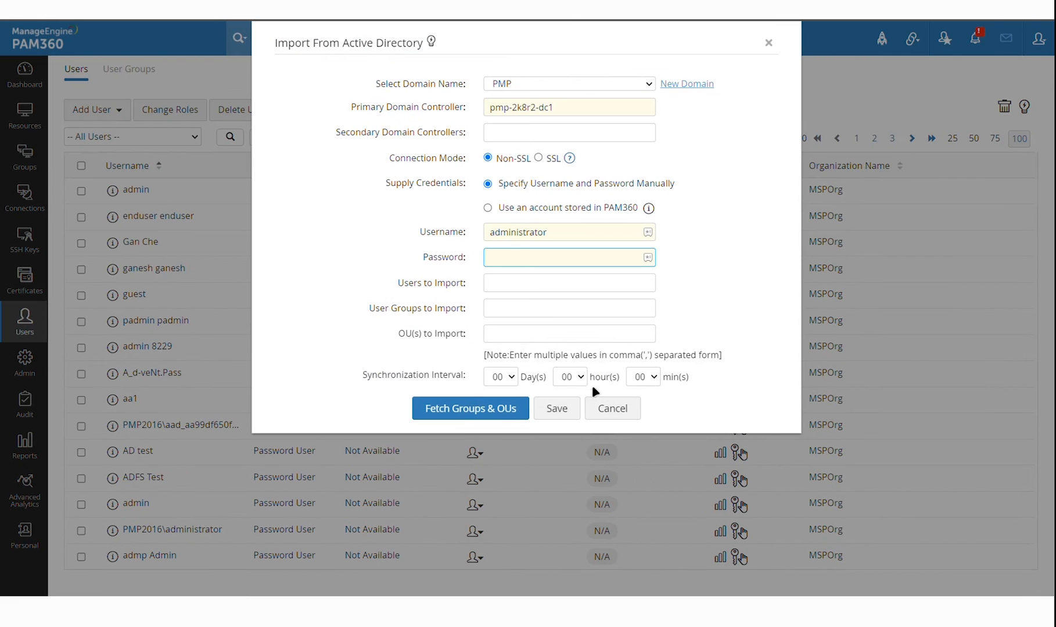
click(579, 379)
key(Down)
click(758, 237)
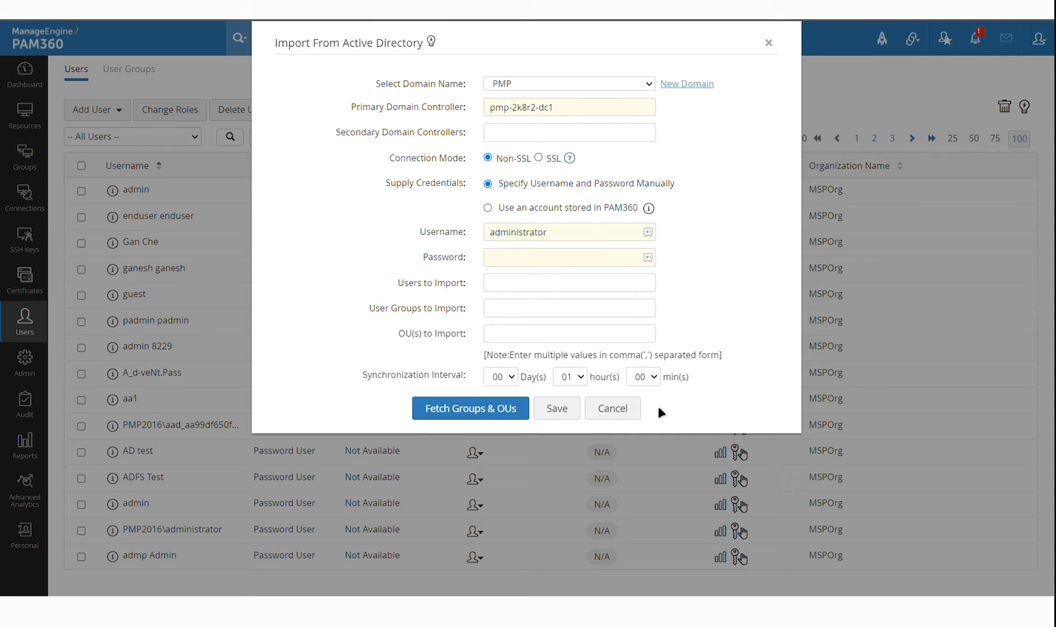
click(612, 409)
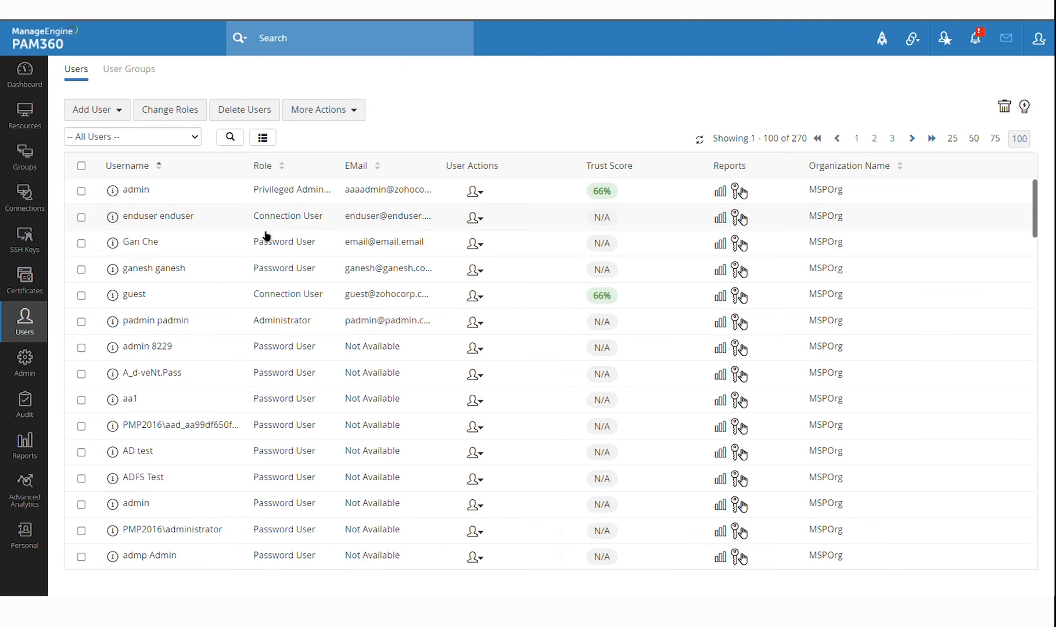
click(122, 114)
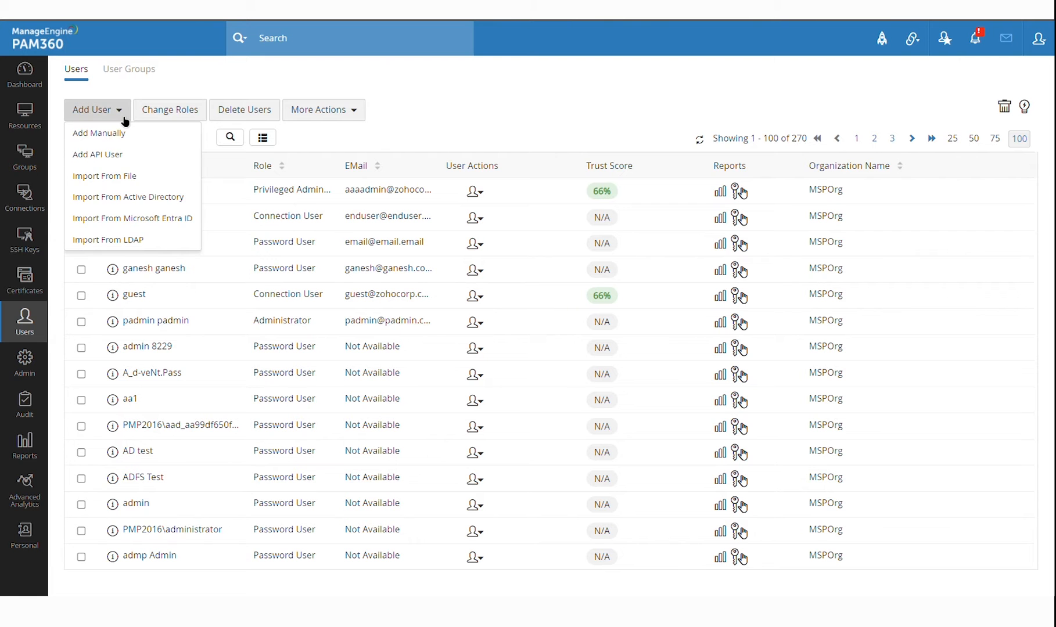
click(164, 200)
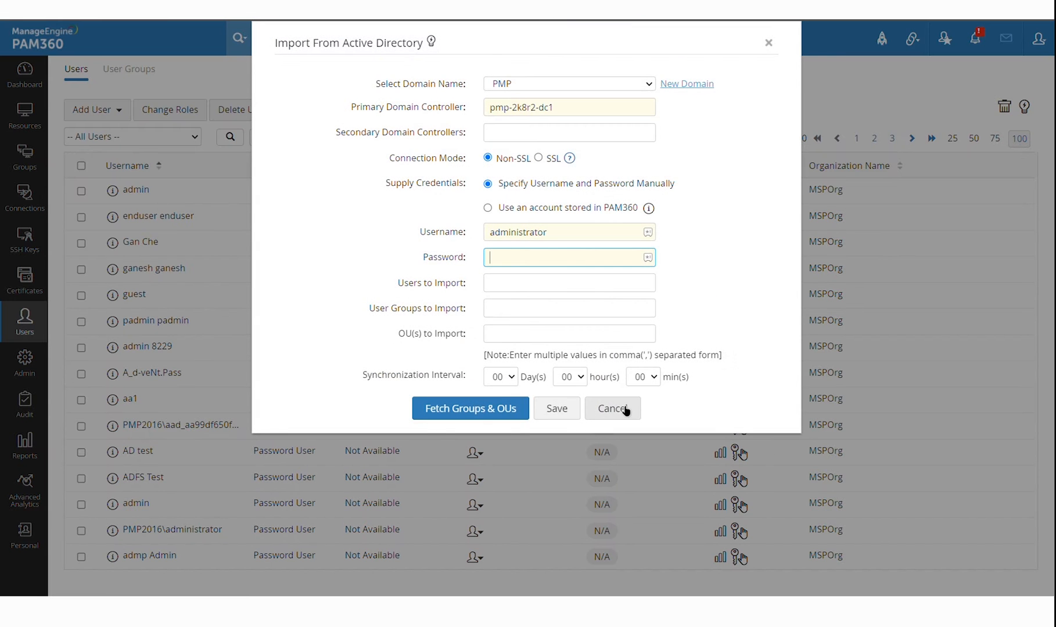
click(625, 410)
Read the user roles help on the Users page, then dismiss it
scroll(376, 372, down, 1)
scroll(376, 373, down, 5)
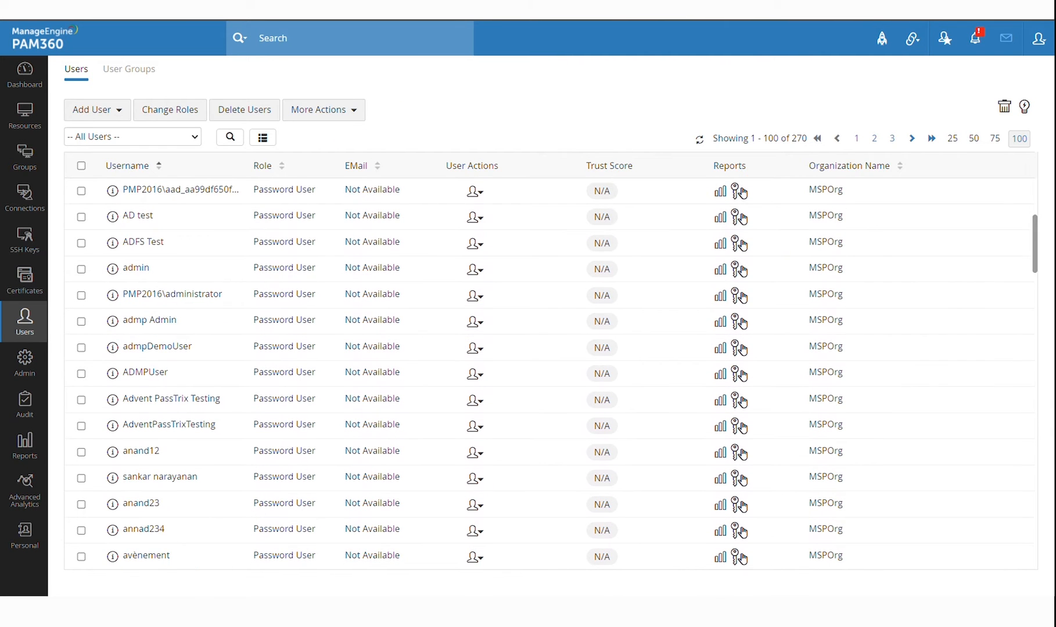
click(1024, 106)
scroll(651, 240, down, 3)
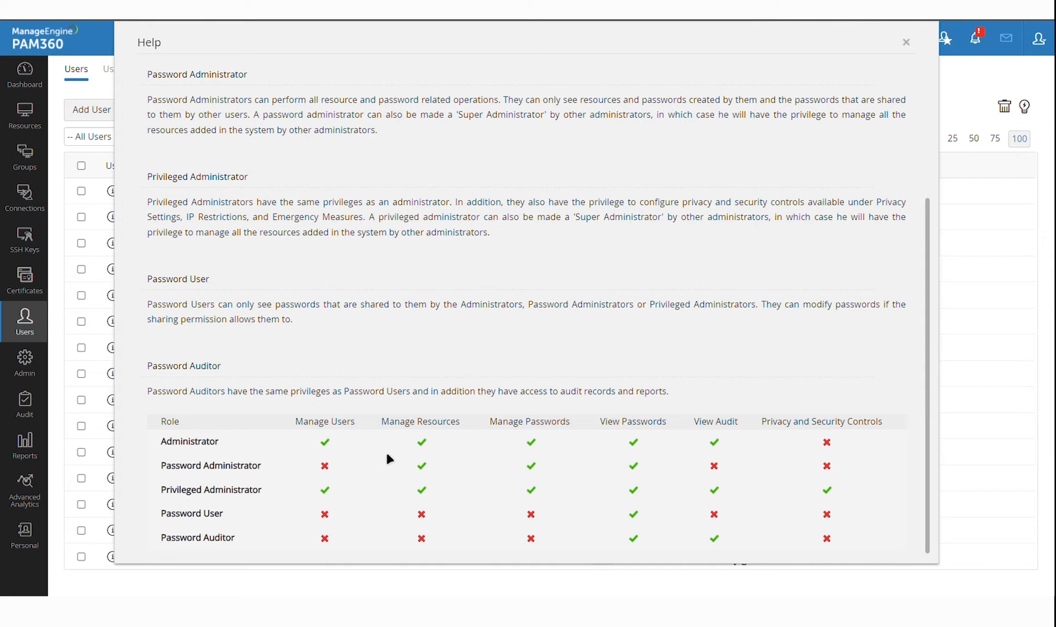
key(Escape)
Go to Admin settings and open Roles under Customization
scroll(397, 452, down, 2)
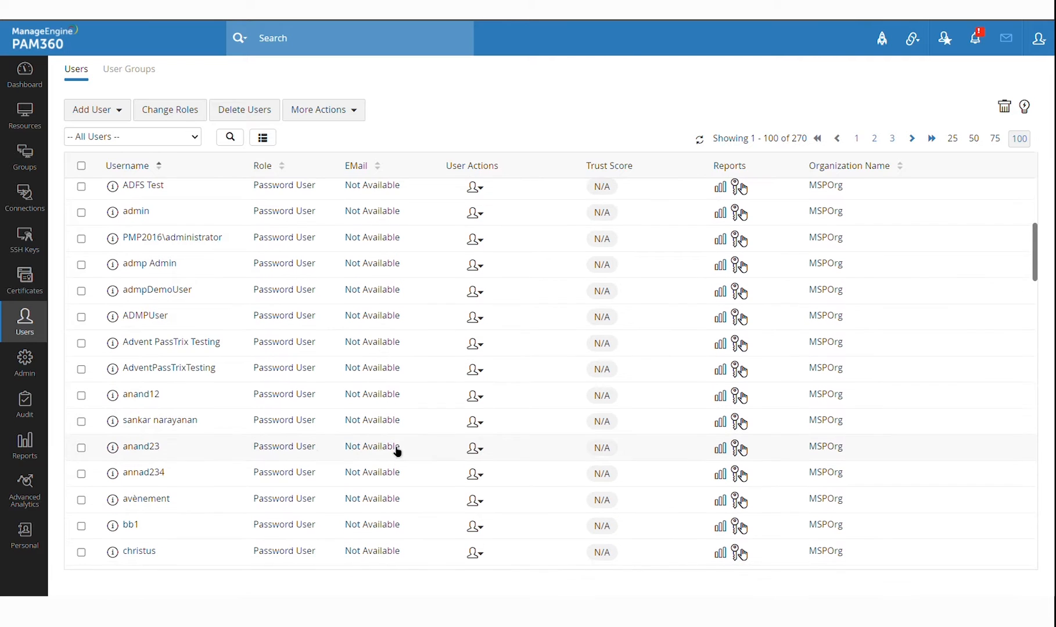
click(26, 361)
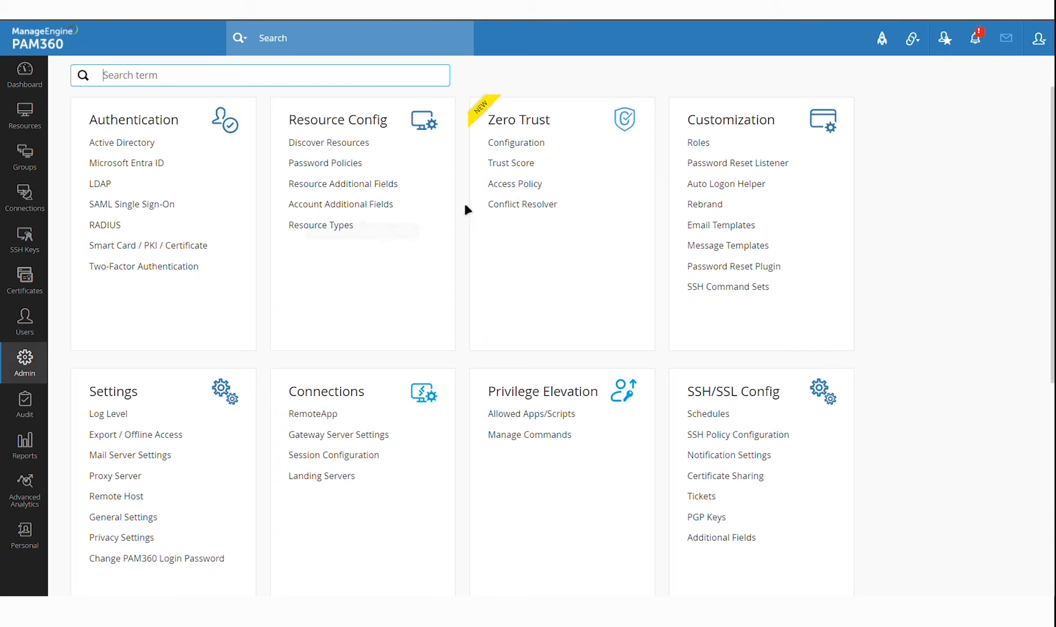
scroll(485, 283, down, 1)
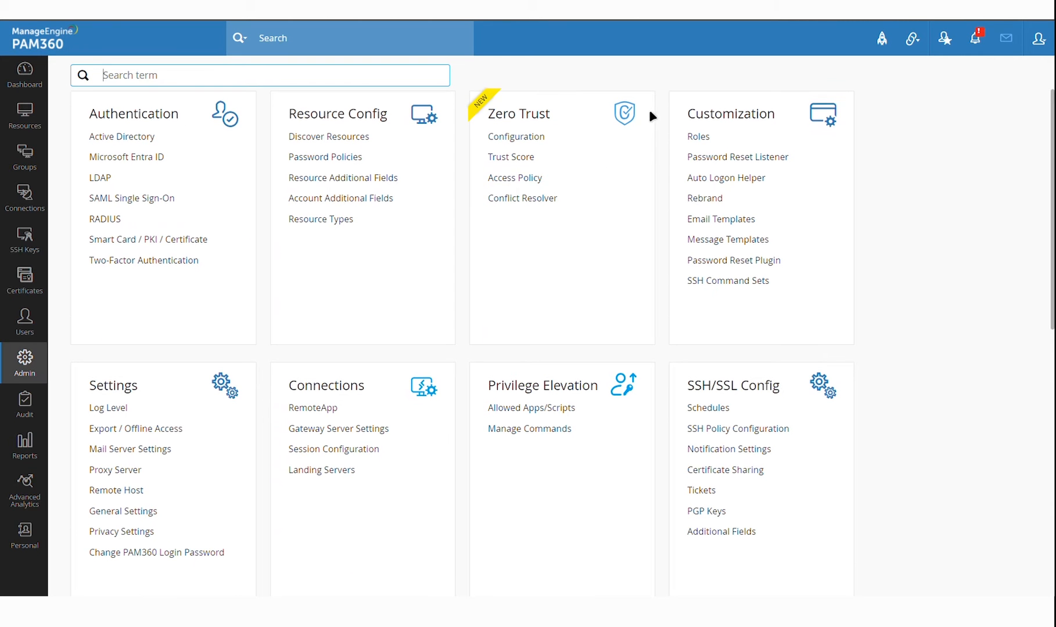
click(705, 137)
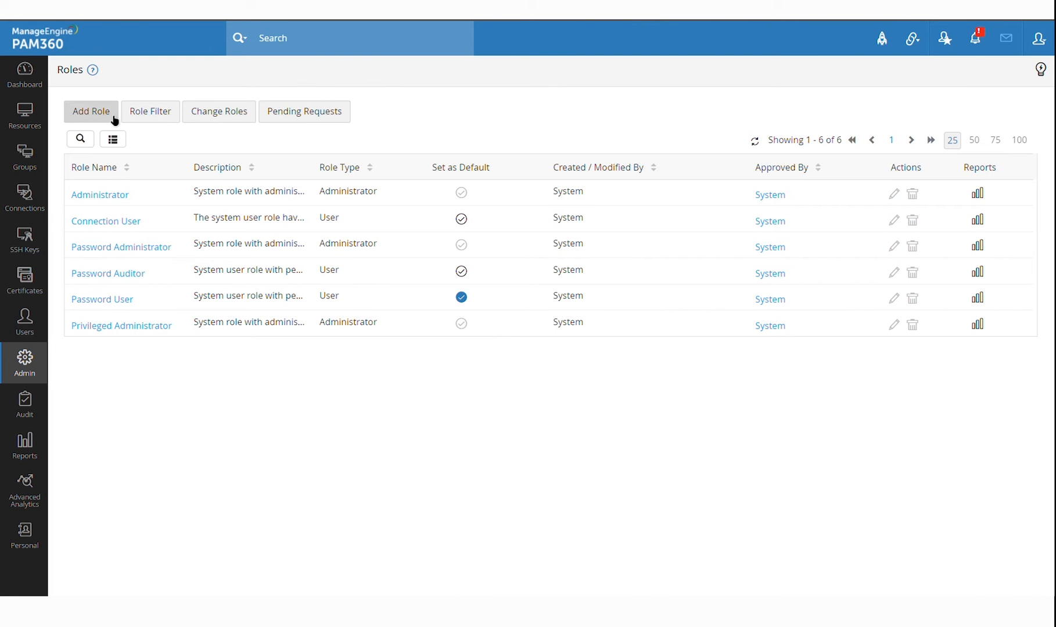
Draft a role from the Password Administrator template without resource and account Delete permissions
click(112, 114)
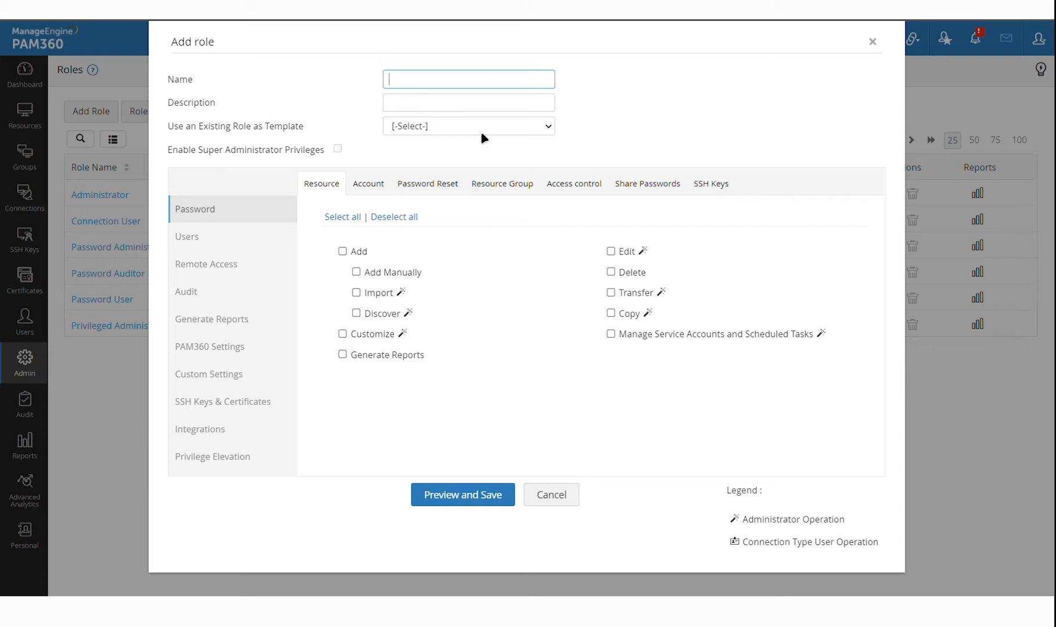
click(482, 132)
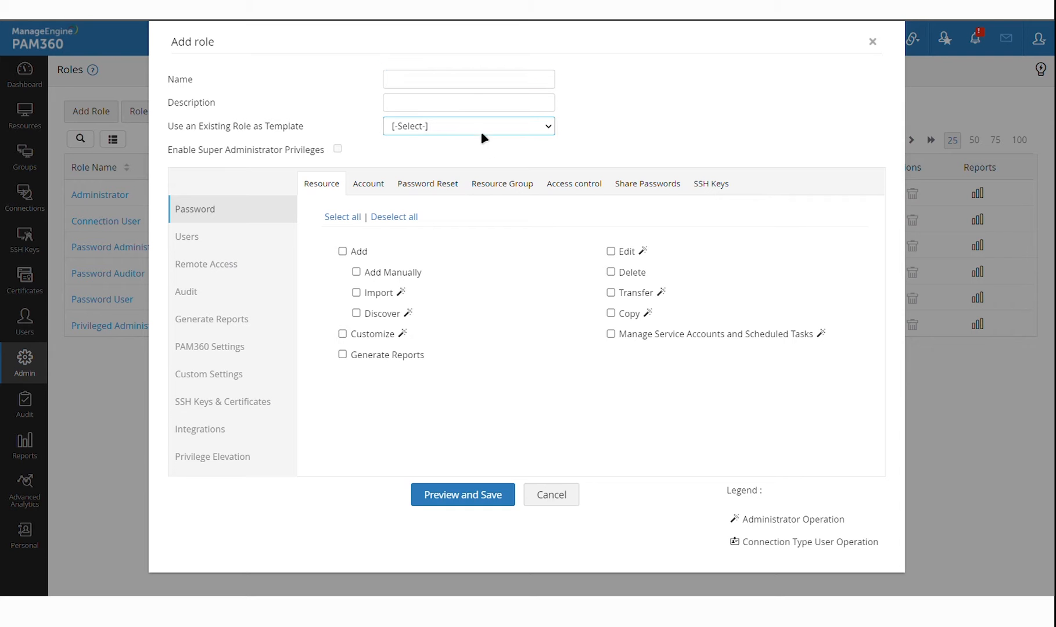
click(484, 195)
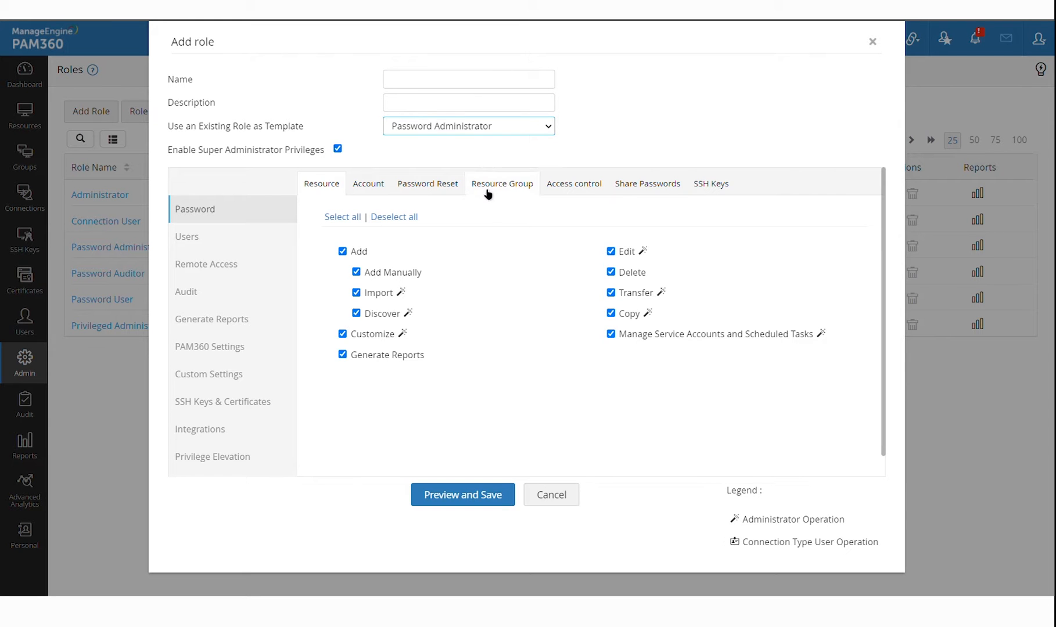
click(623, 278)
click(376, 185)
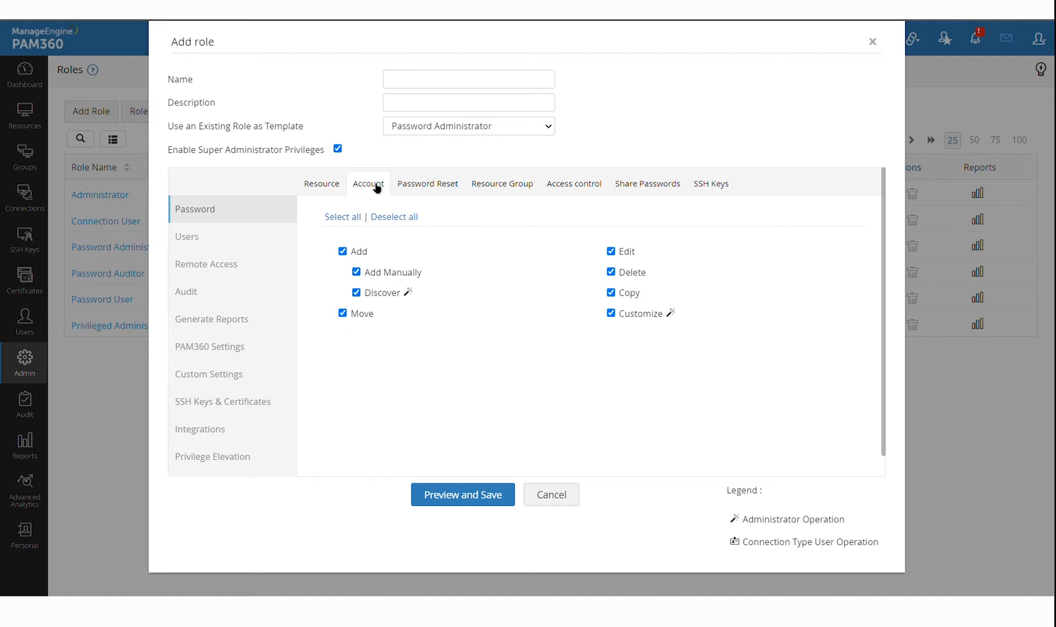
click(611, 272)
Review the Password Reset permissions, then discard the role and return to Users
click(451, 195)
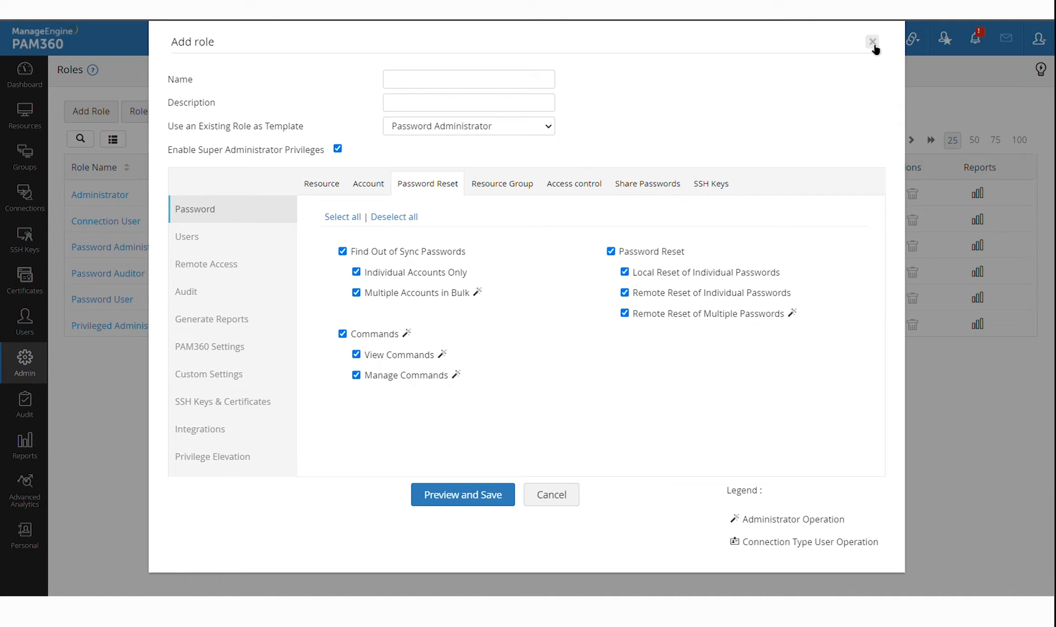
click(873, 43)
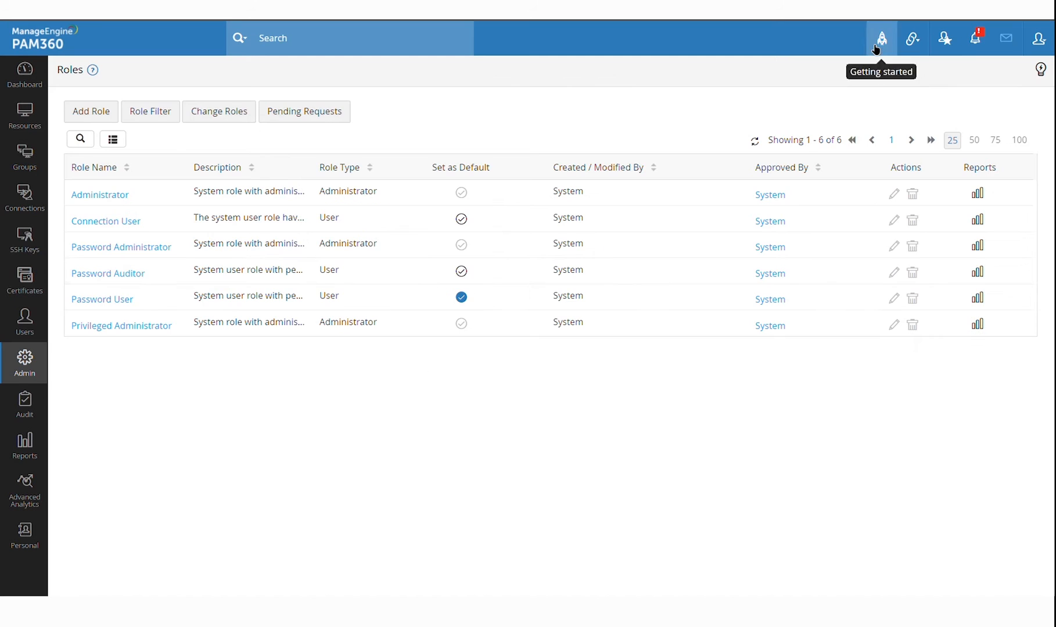
click(26, 326)
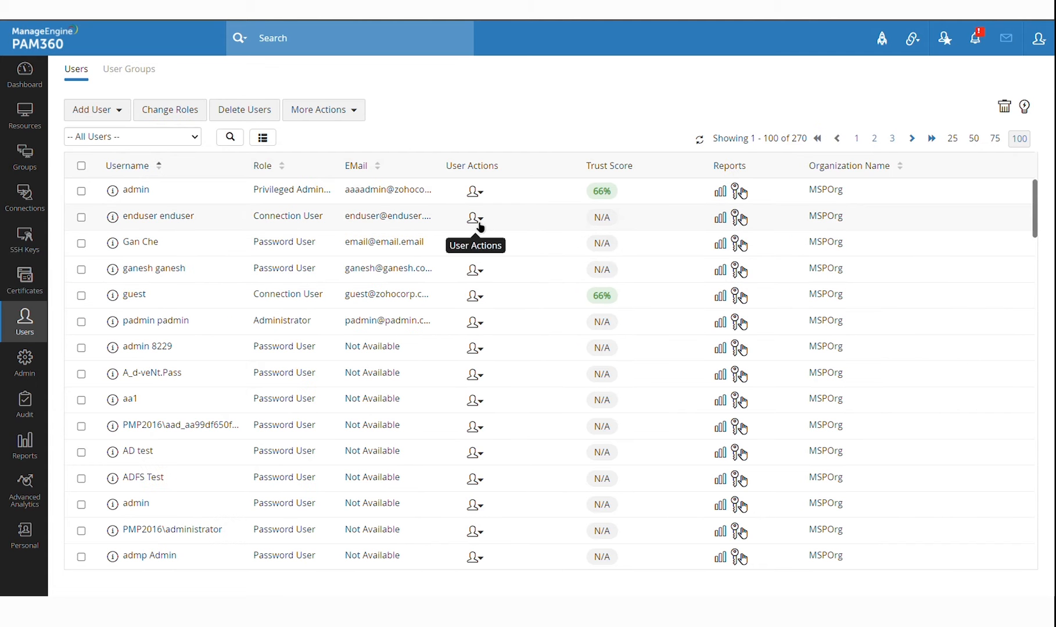
click(478, 220)
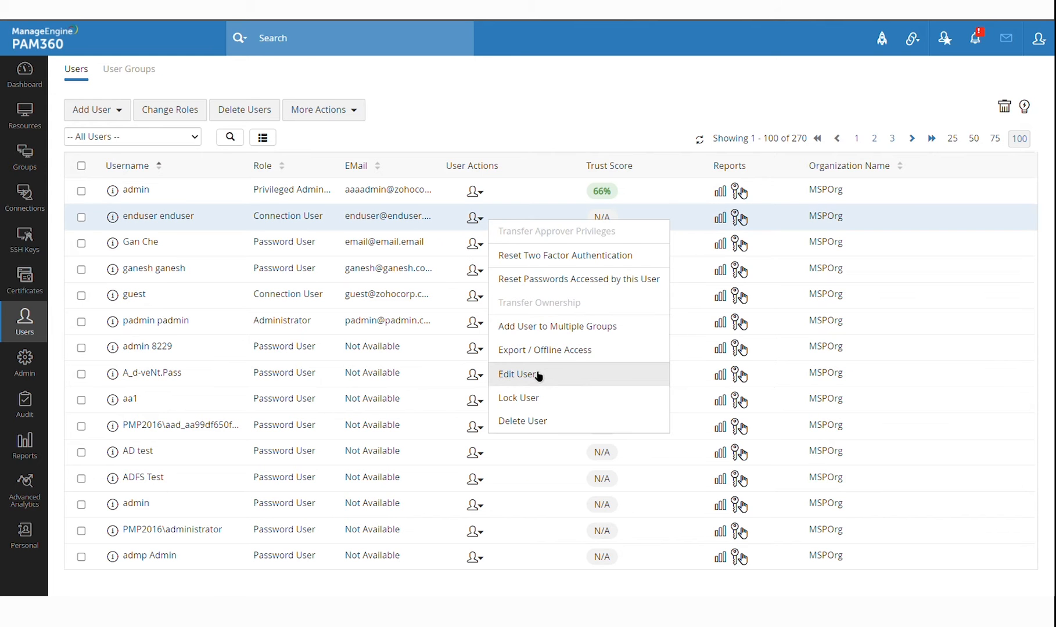
click(534, 374)
click(514, 170)
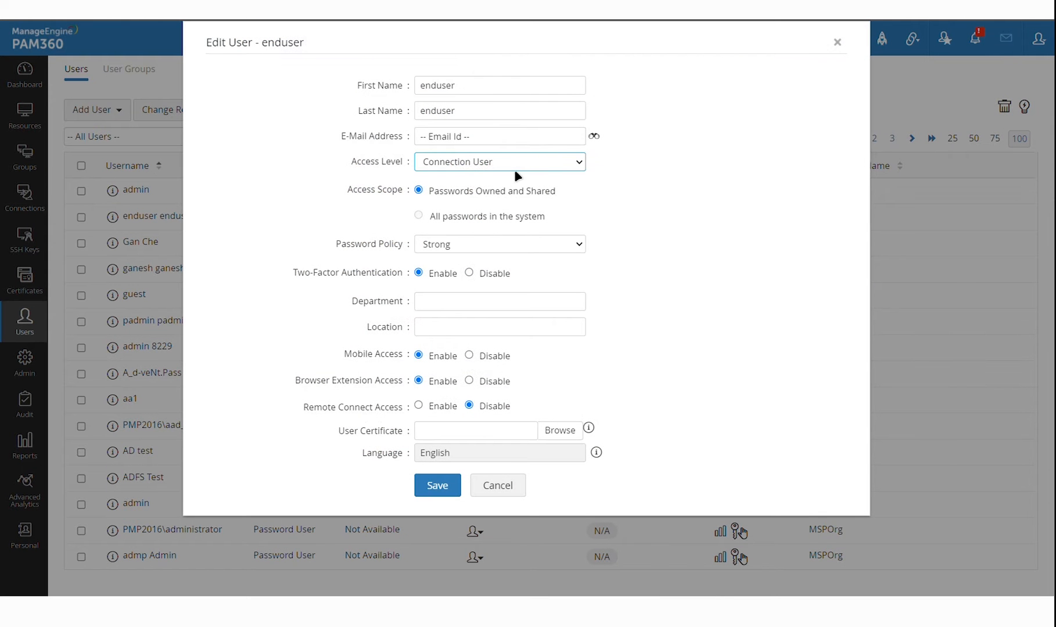
click(678, 297)
click(498, 485)
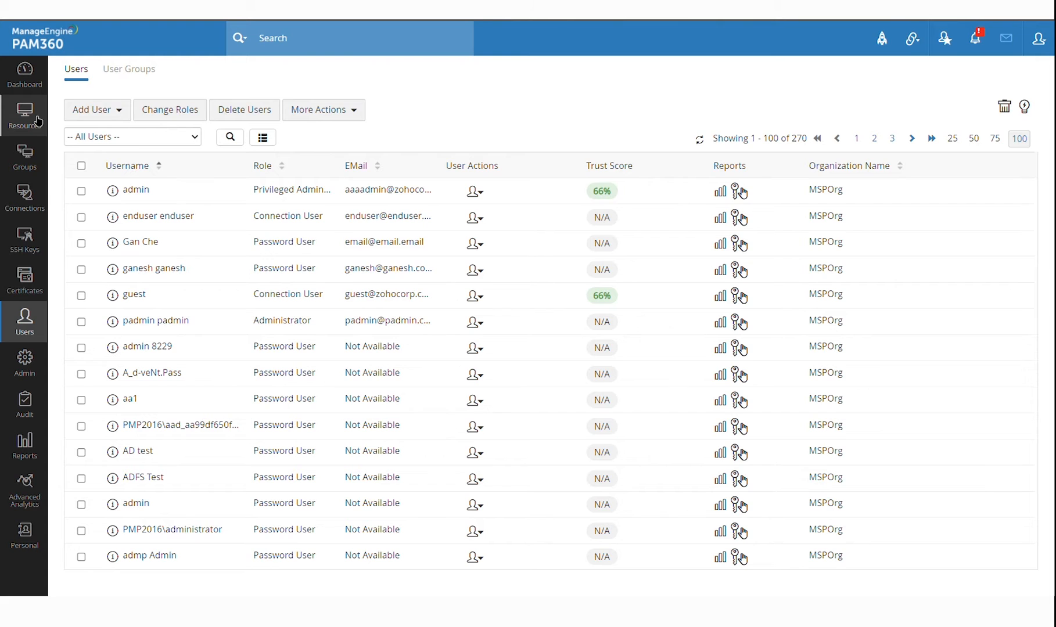
click(37, 120)
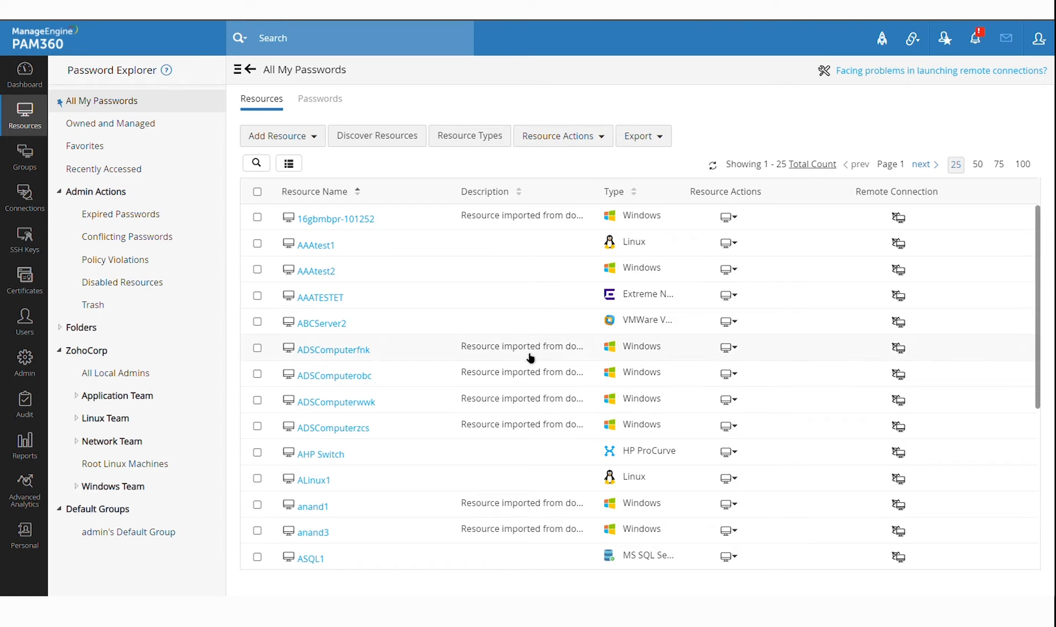
scroll(529, 356, down, 4)
scroll(530, 357, down, 1)
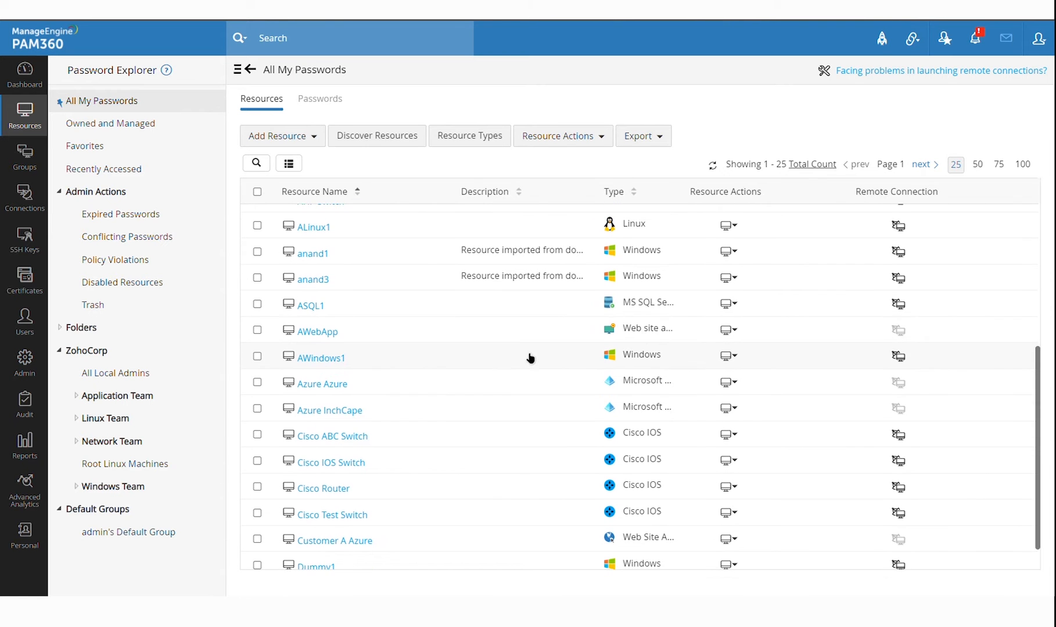
scroll(530, 357, up, 5)
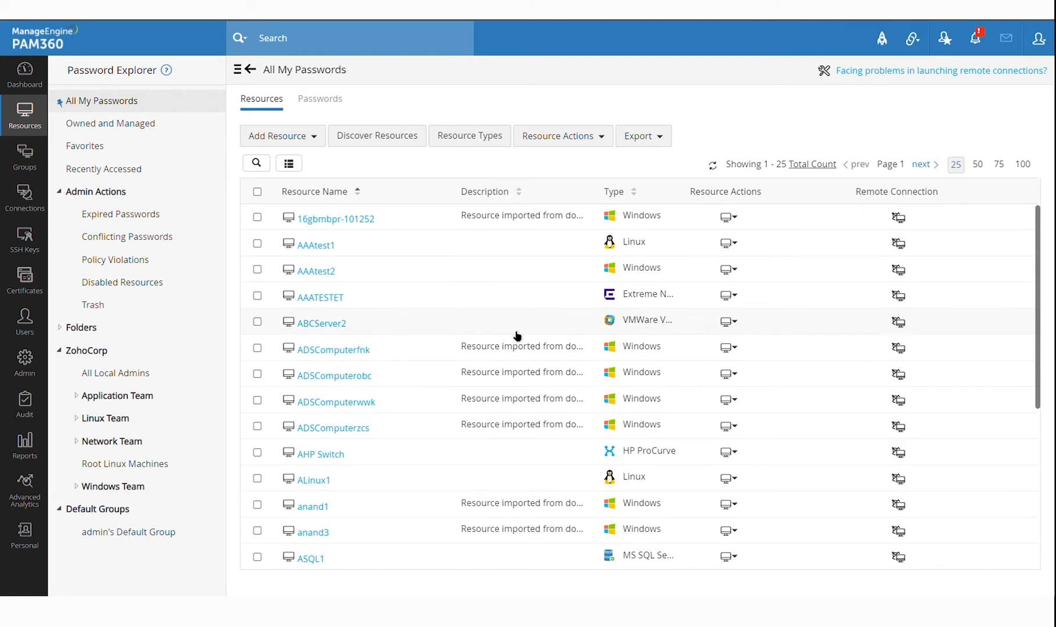
scroll(487, 423, down, 1)
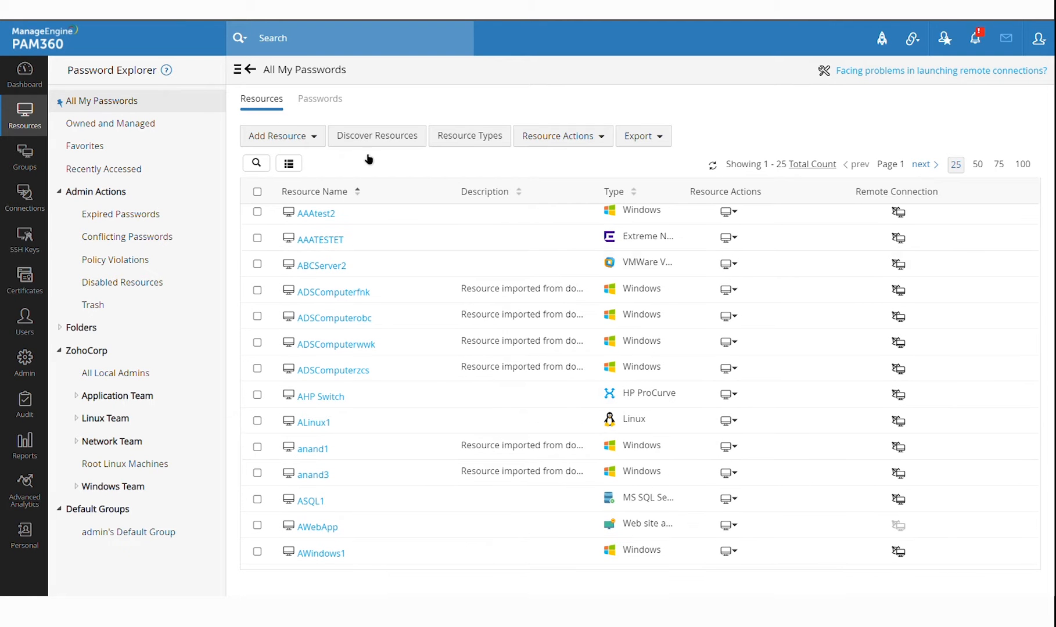
scroll(512, 356, down, 1)
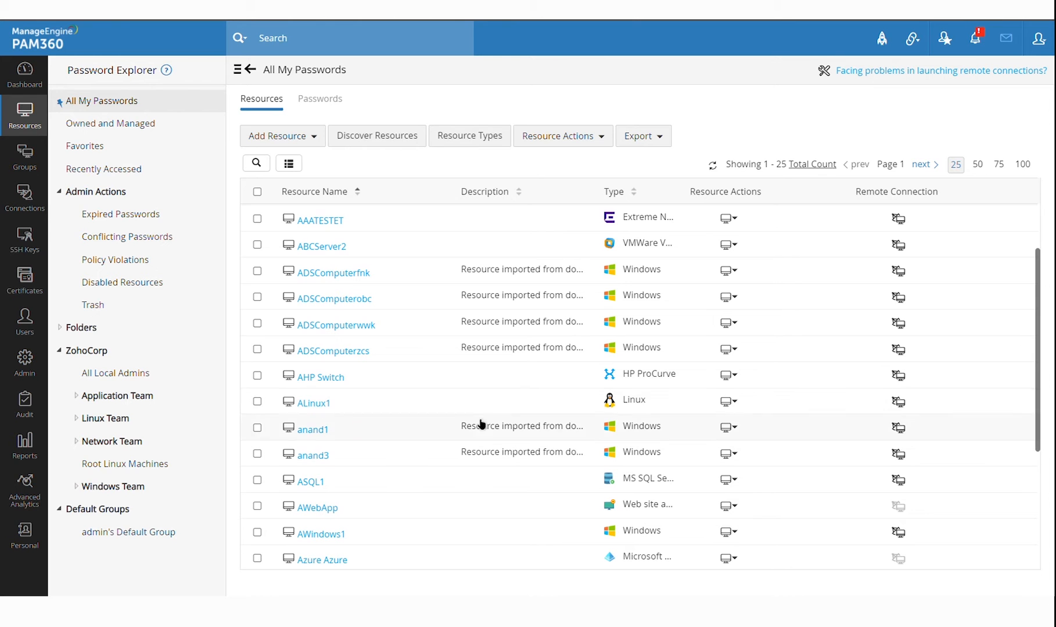
click(327, 406)
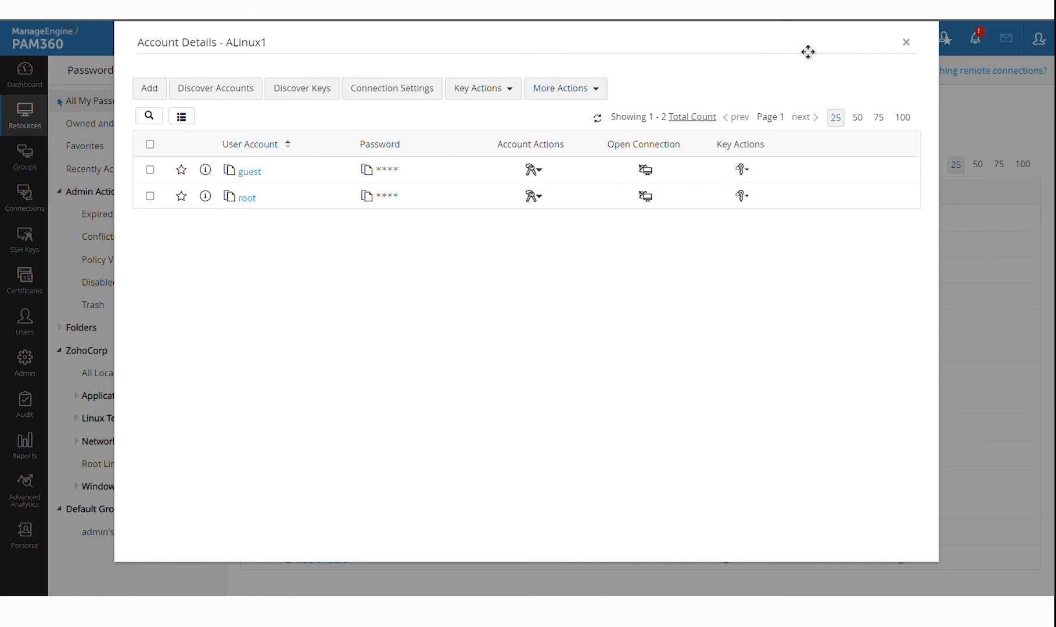
key(Escape)
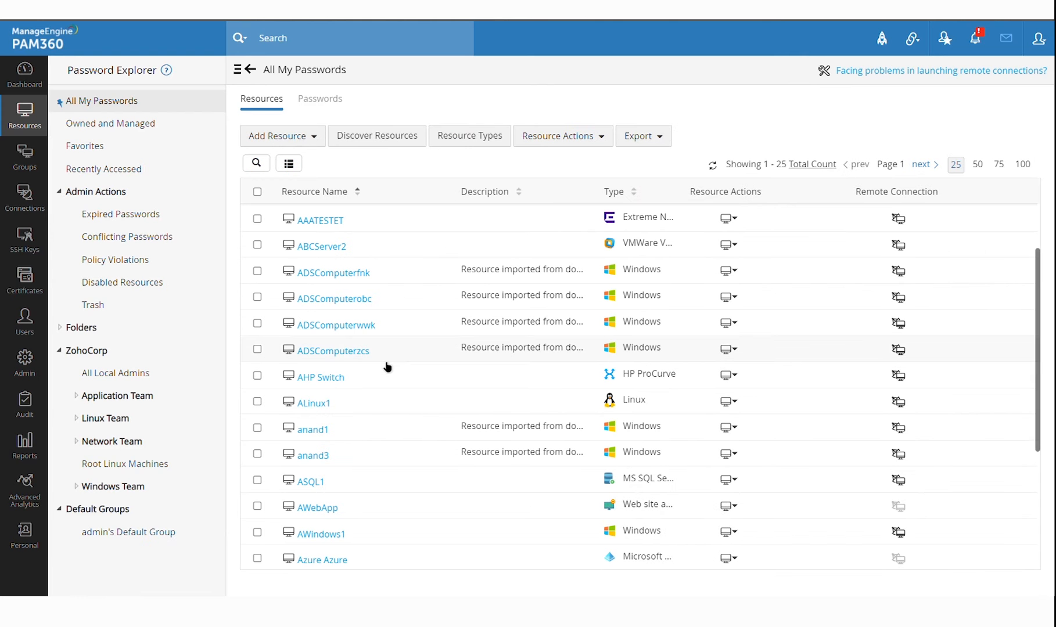
scroll(386, 366, up, 3)
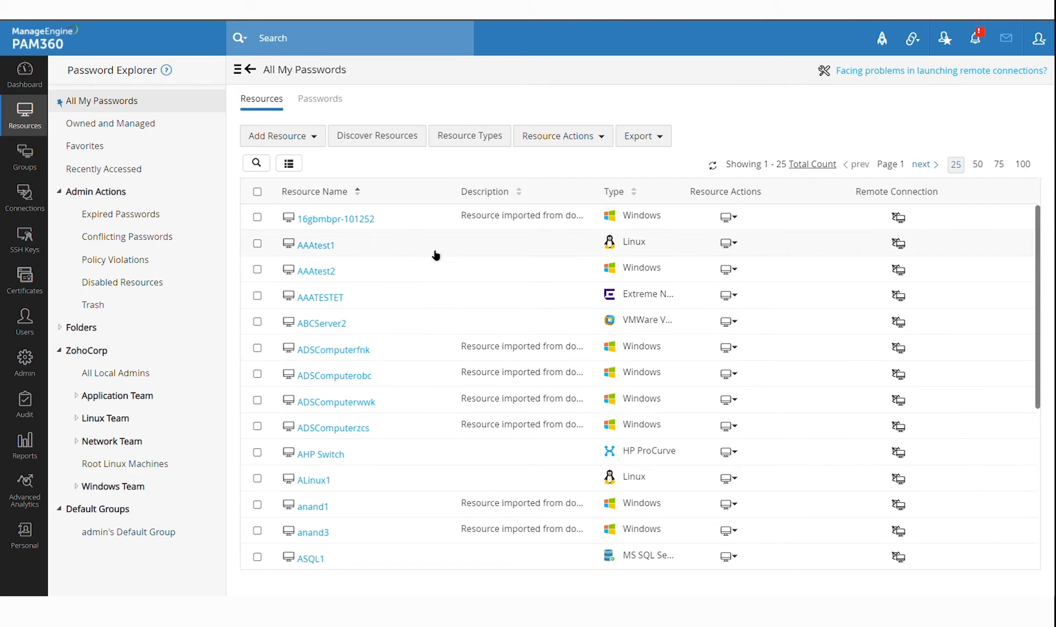
Start adding a resource manually, look at the resource types, then close unsaved
click(321, 142)
click(274, 159)
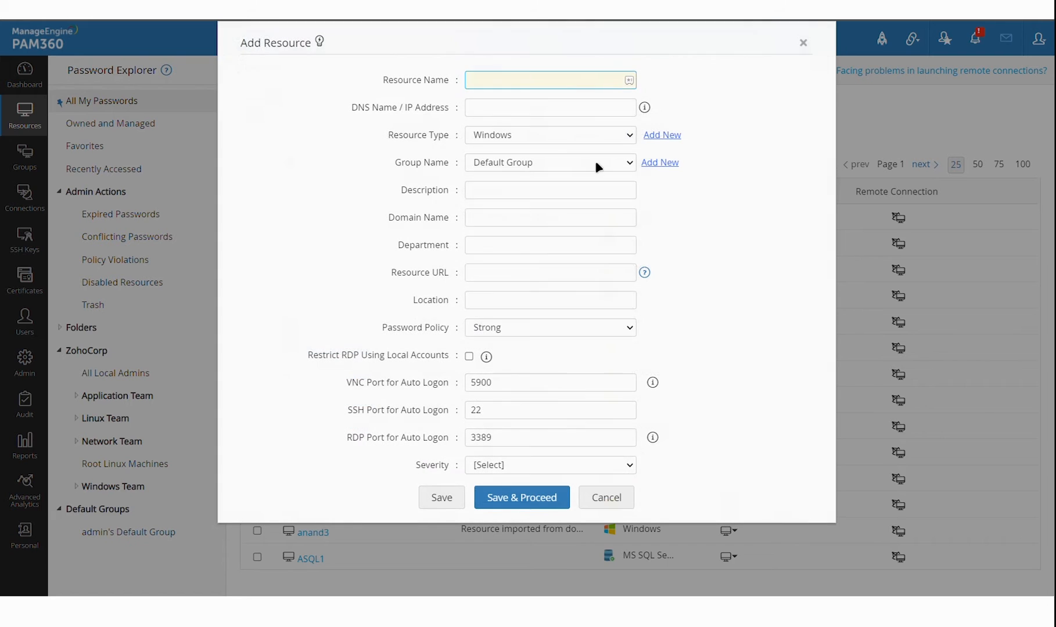
click(582, 140)
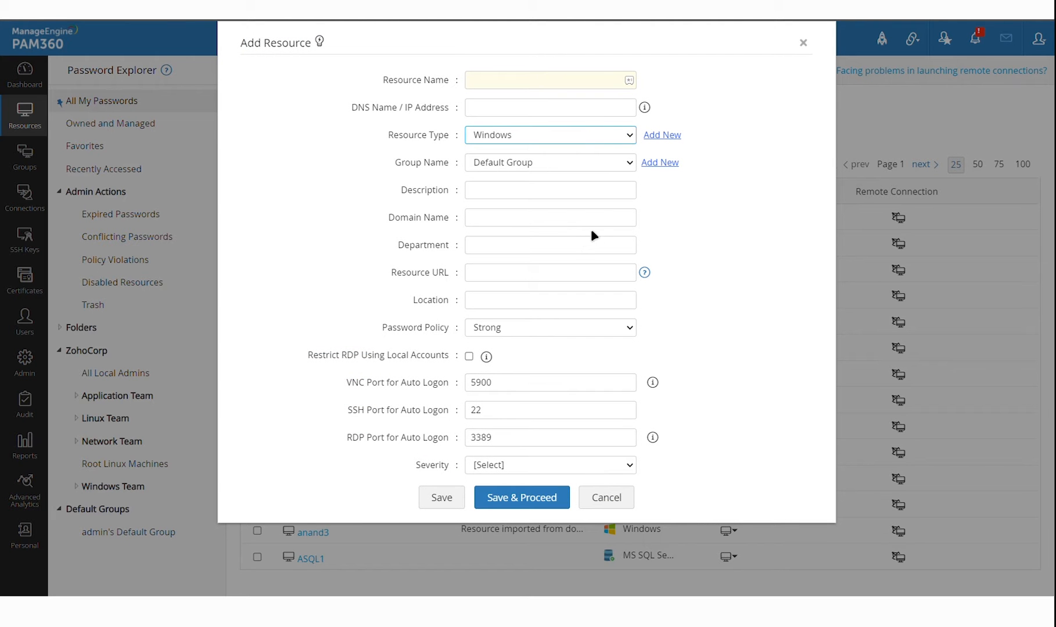
click(803, 43)
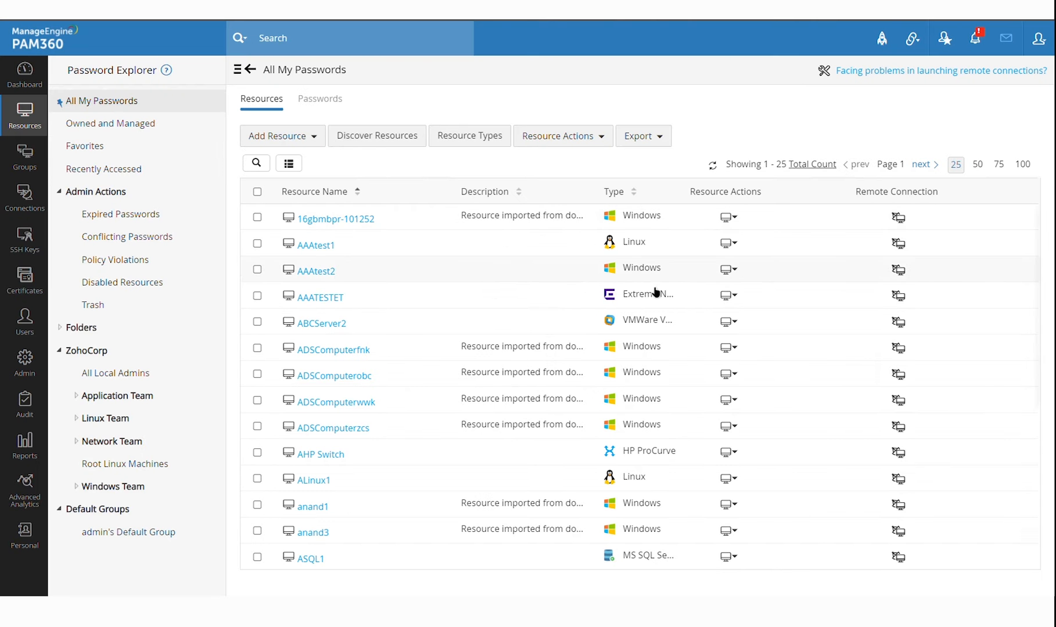
Open Windows resource discovery and set the synchronization interval to 01 hour
click(388, 150)
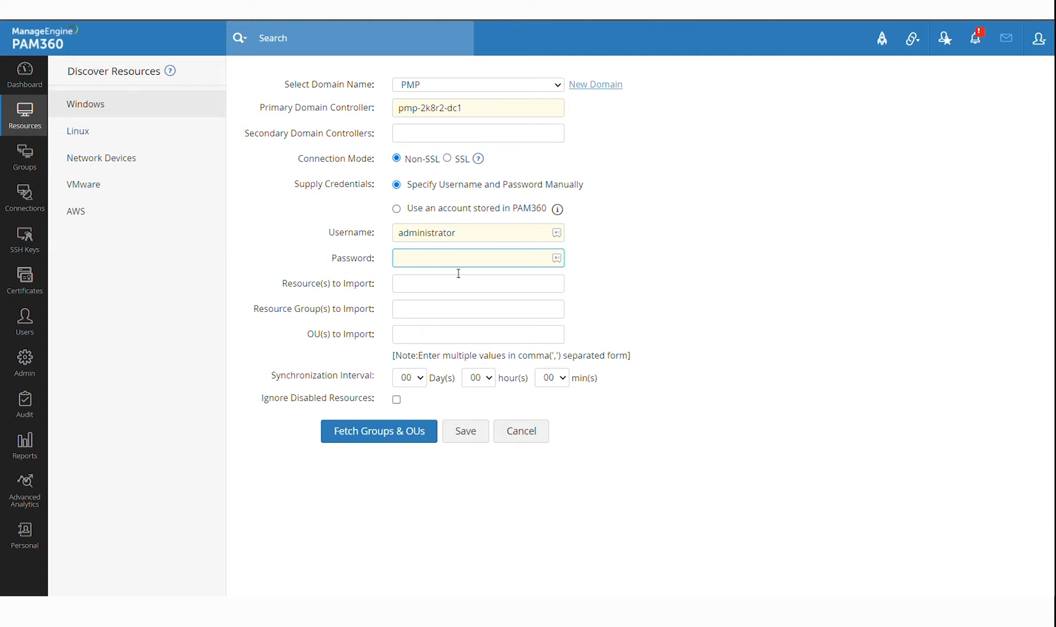
click(479, 383)
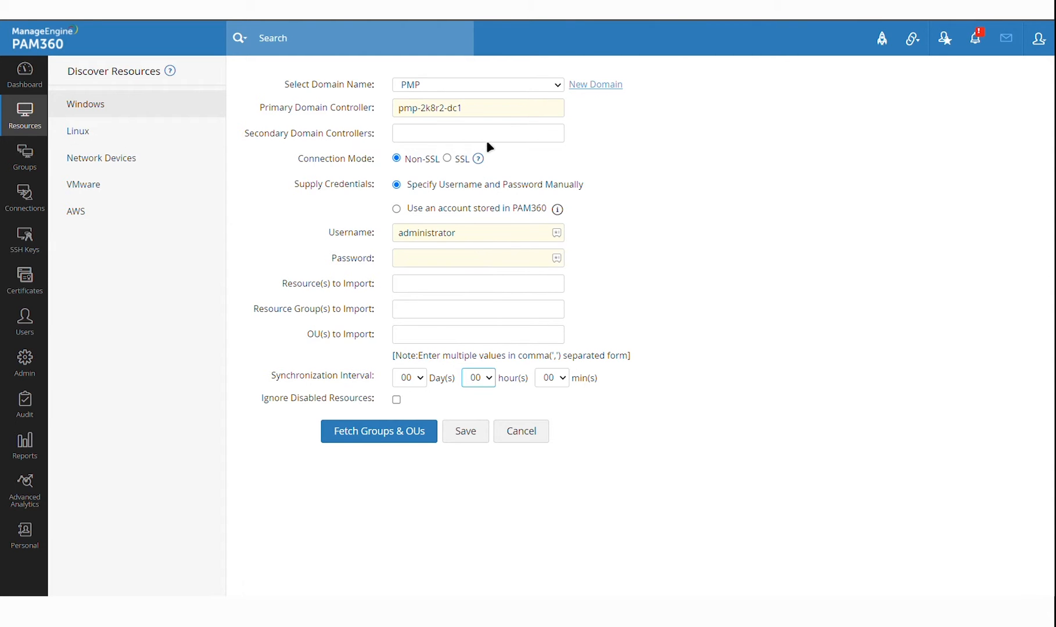
key(Down)
Back on the resource list, check AAAtest2's account details, then briefly revisit discovery
click(24, 114)
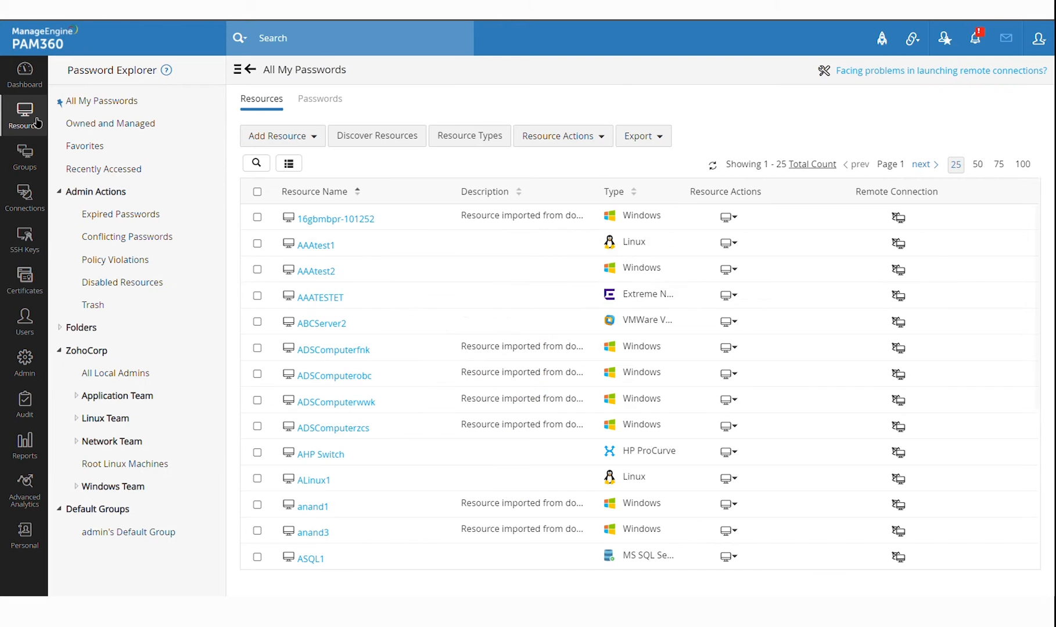
scroll(483, 280, down, 1)
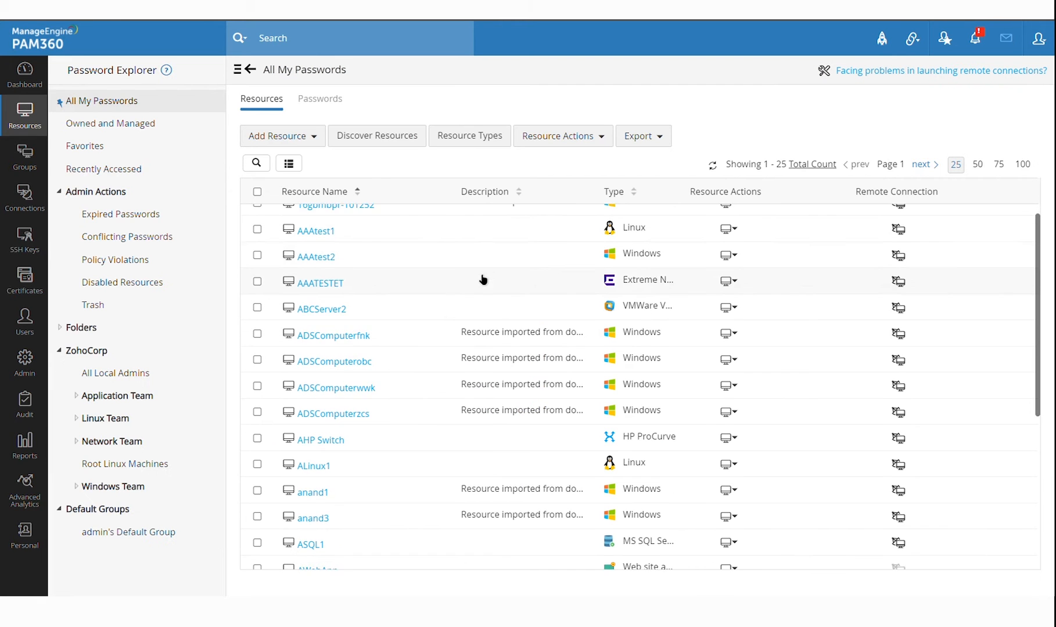
click(310, 262)
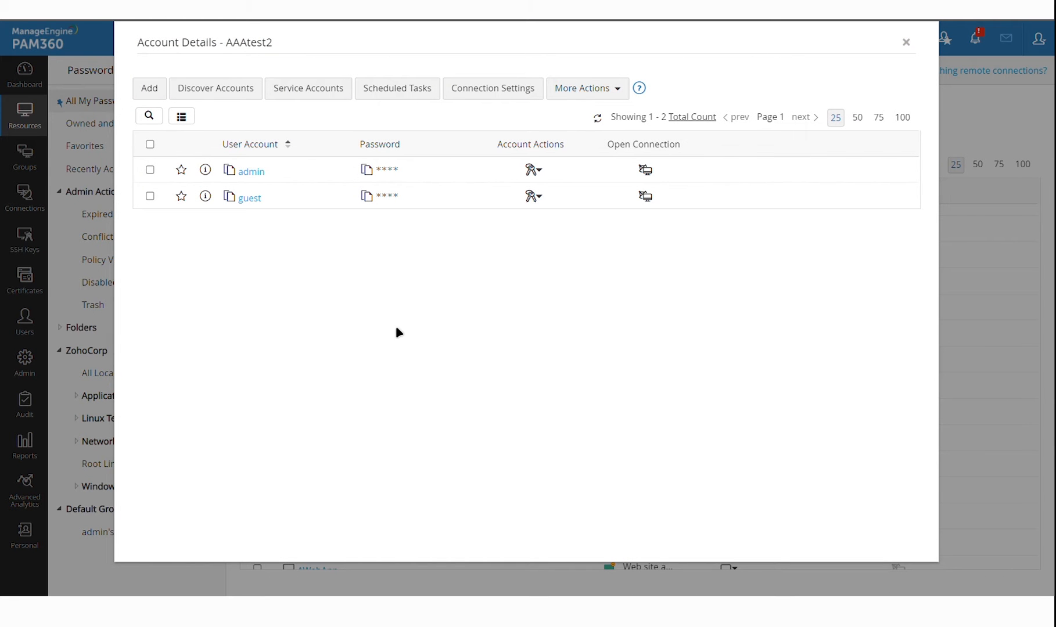
key(Escape)
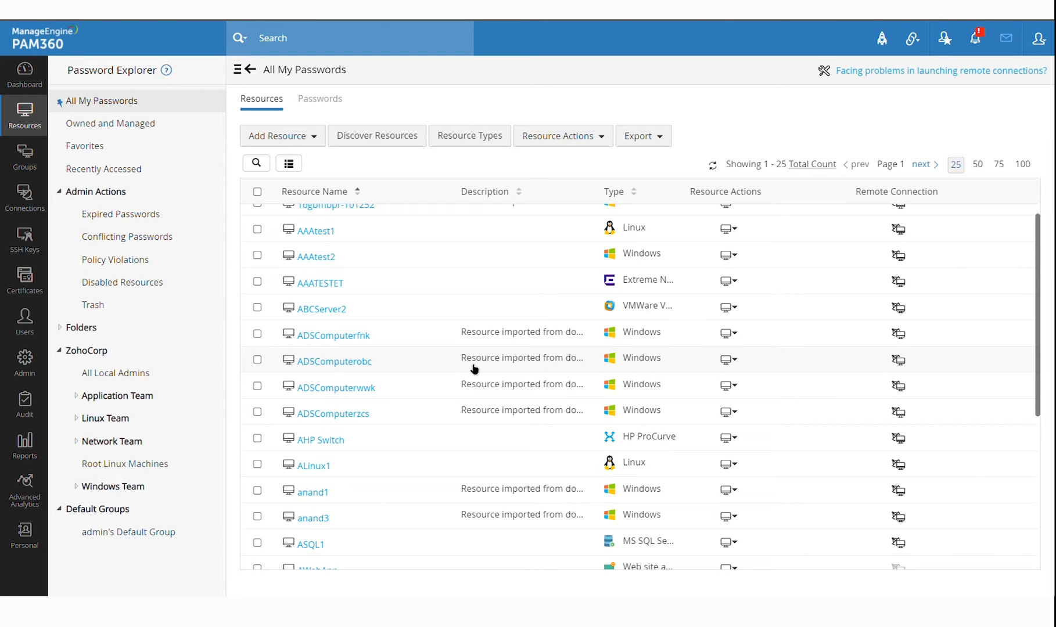
click(385, 139)
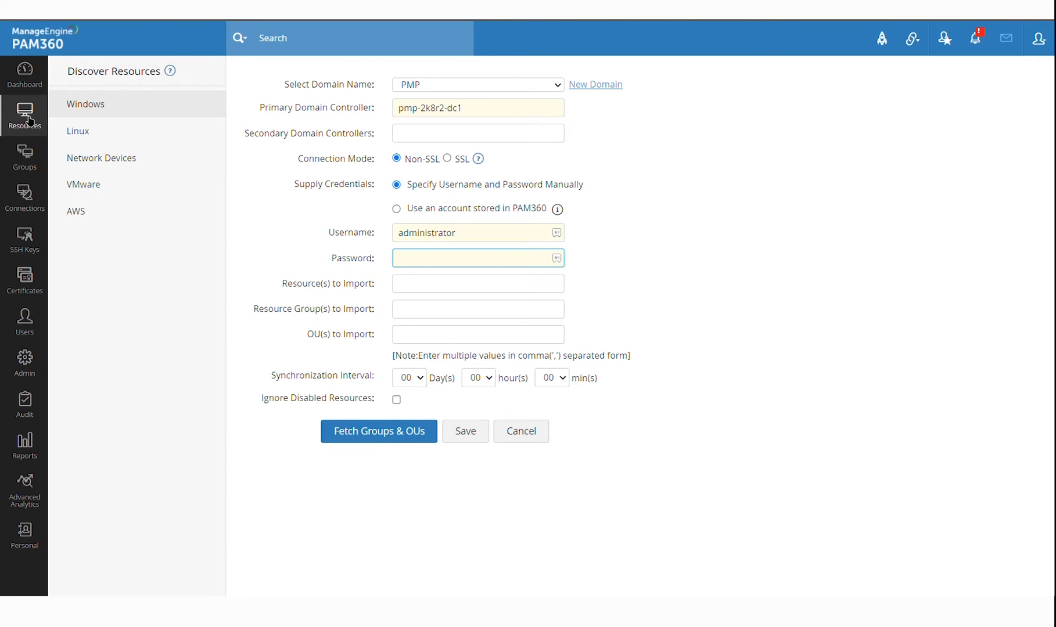
click(27, 121)
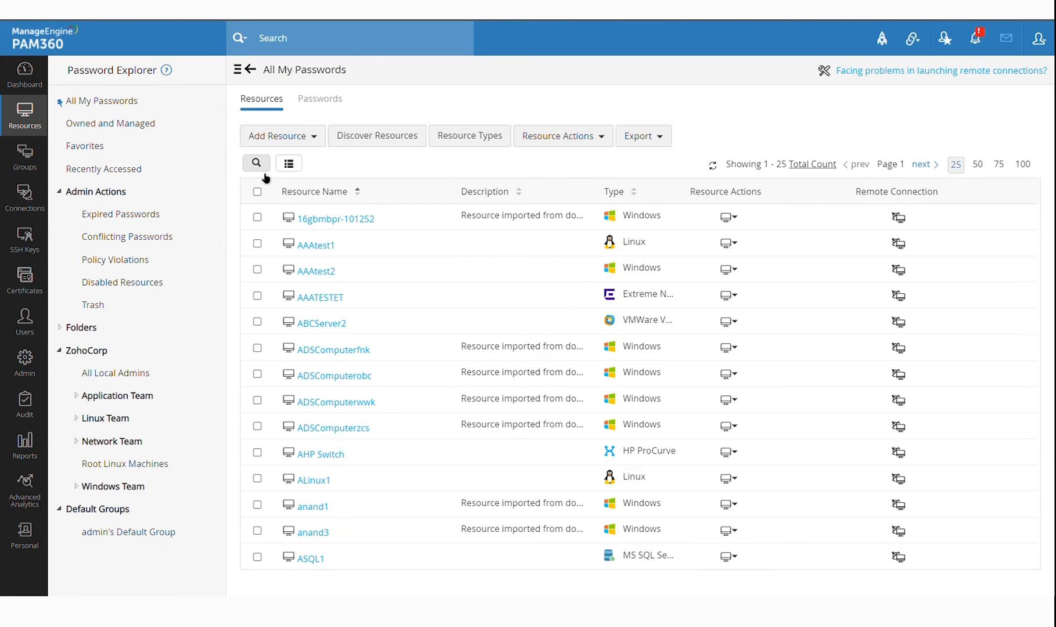
Filter resources by Type 'Domain' and check the PMP - Domain Controller accounts
click(266, 169)
click(658, 223)
text(Domain)
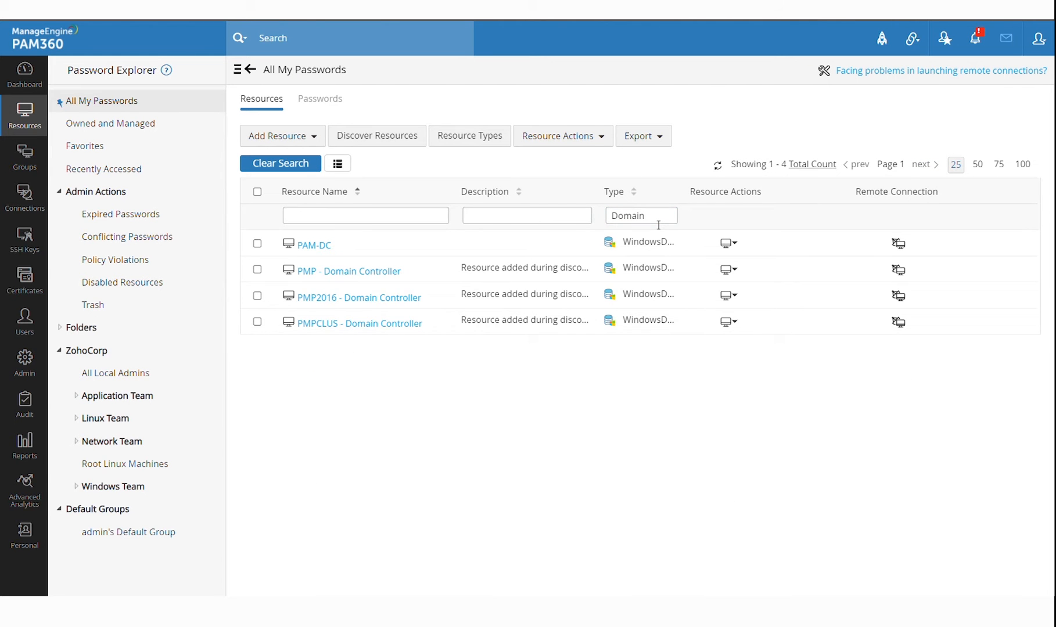
click(383, 280)
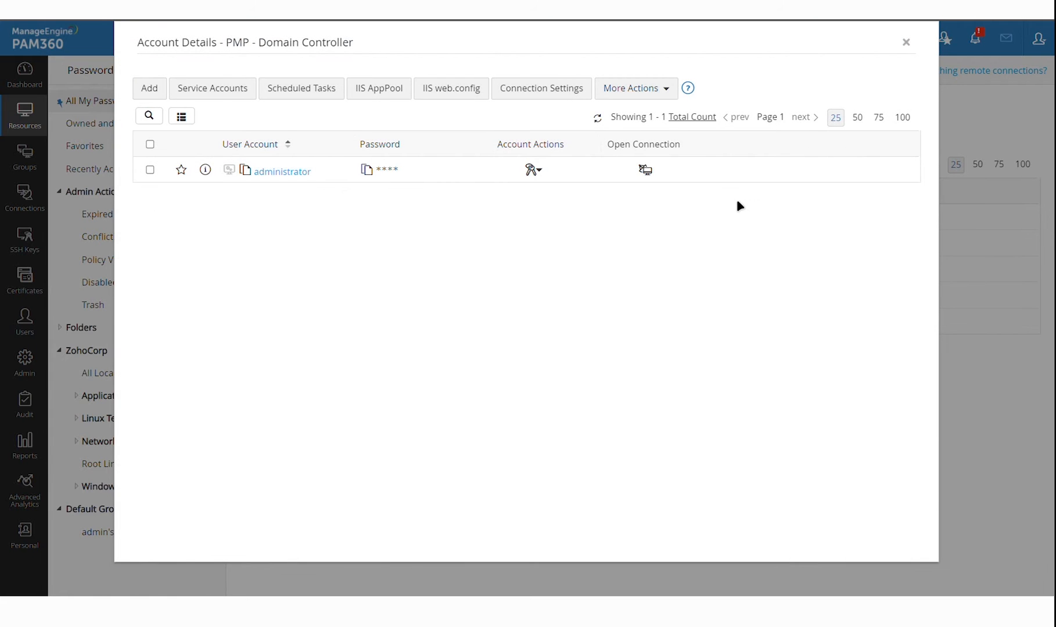
key(Escape)
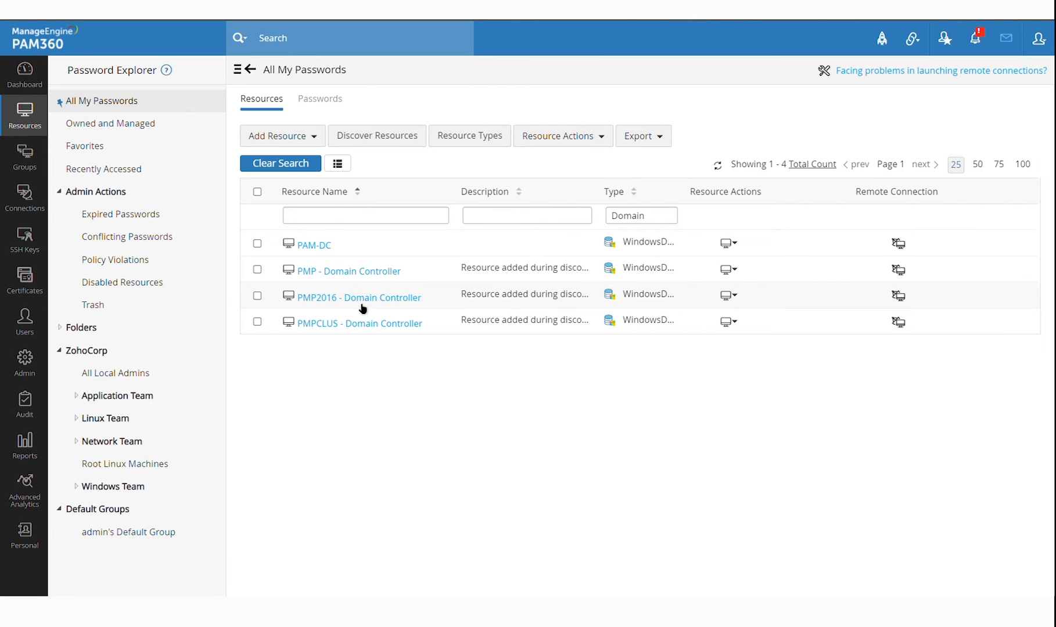
Review services using PMP2016 - Domain Controller's administrator, like OpenSSH SSH Server on WIN10
click(373, 299)
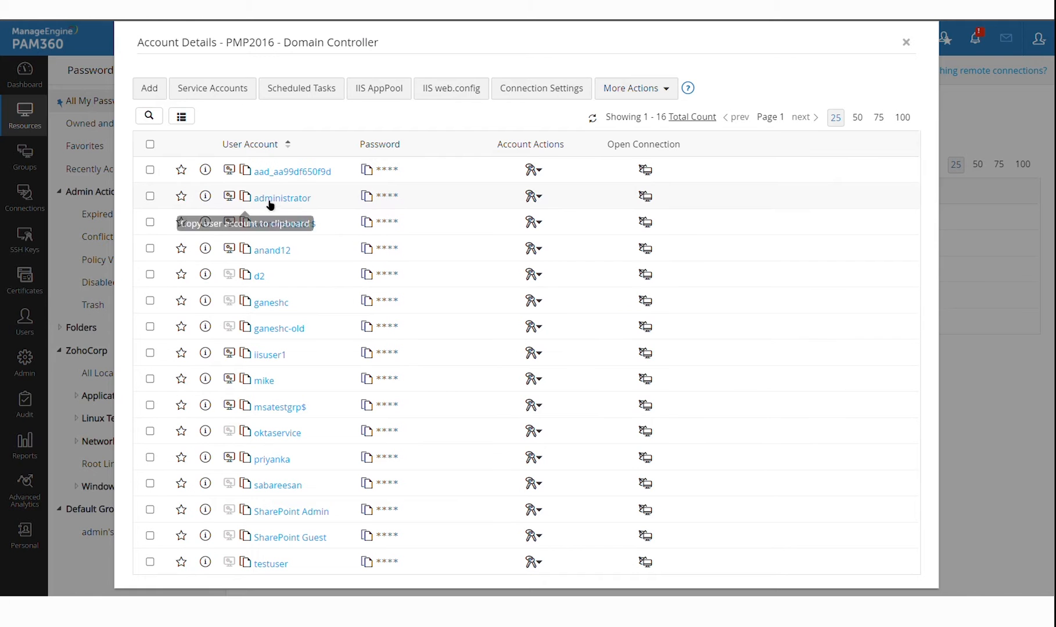
click(237, 201)
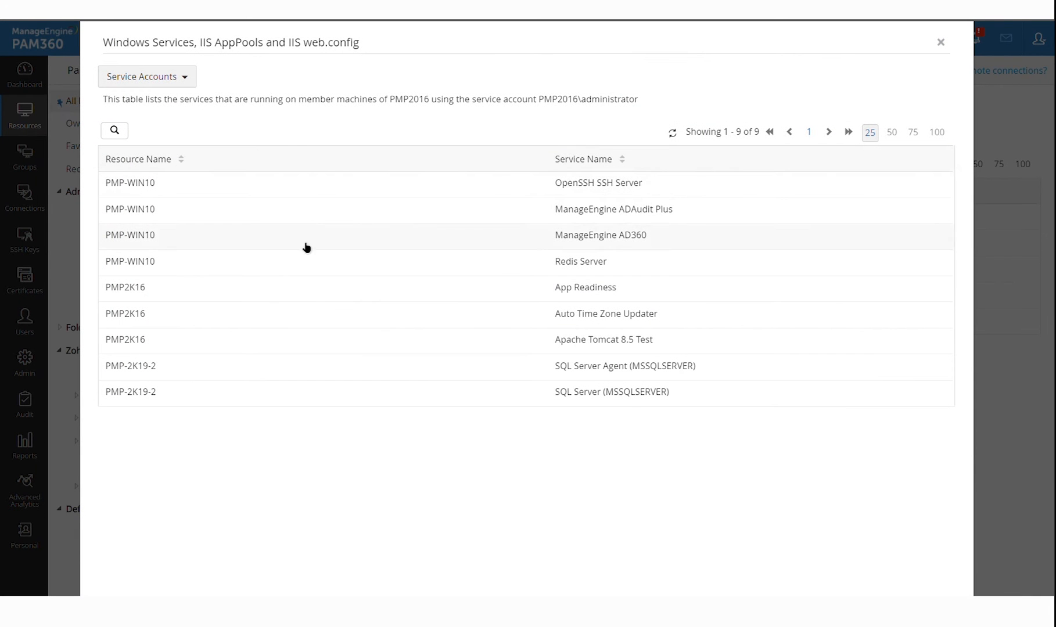
drag(130, 183, 200, 189)
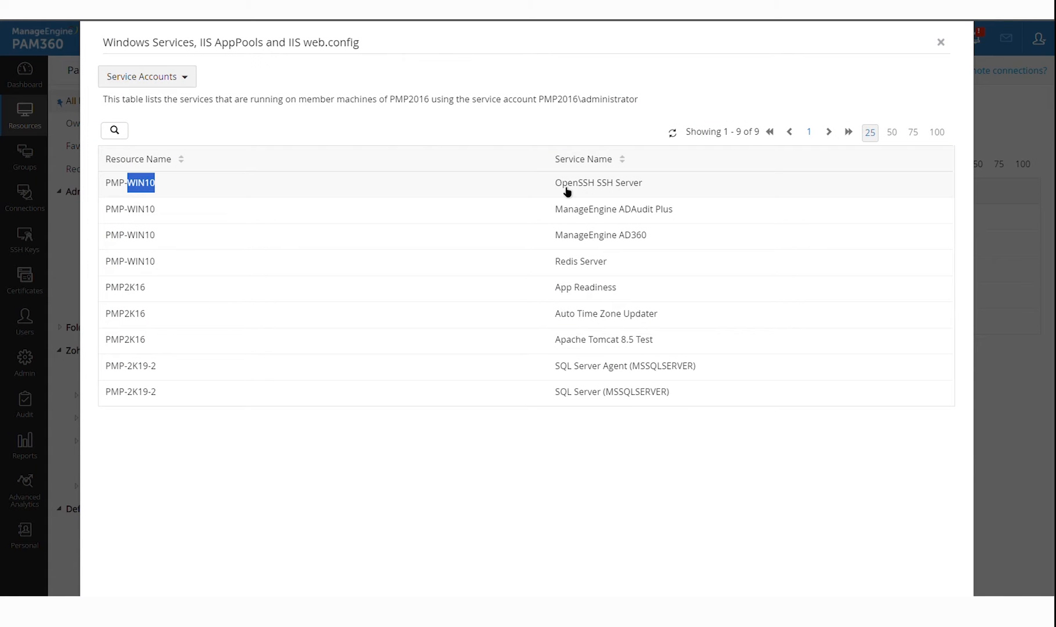
drag(554, 184, 712, 202)
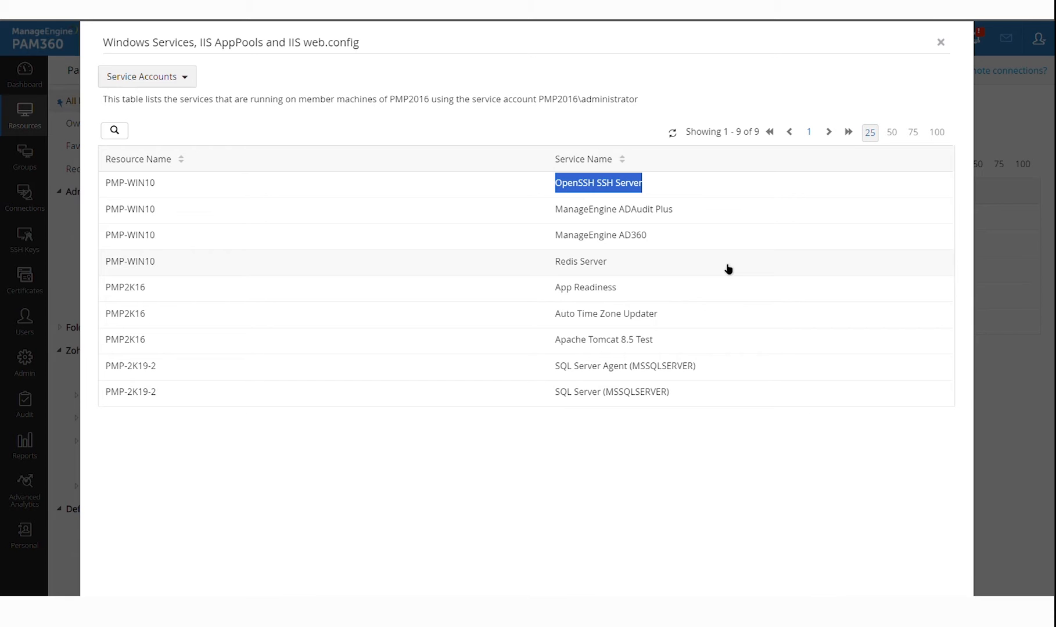
key(Escape)
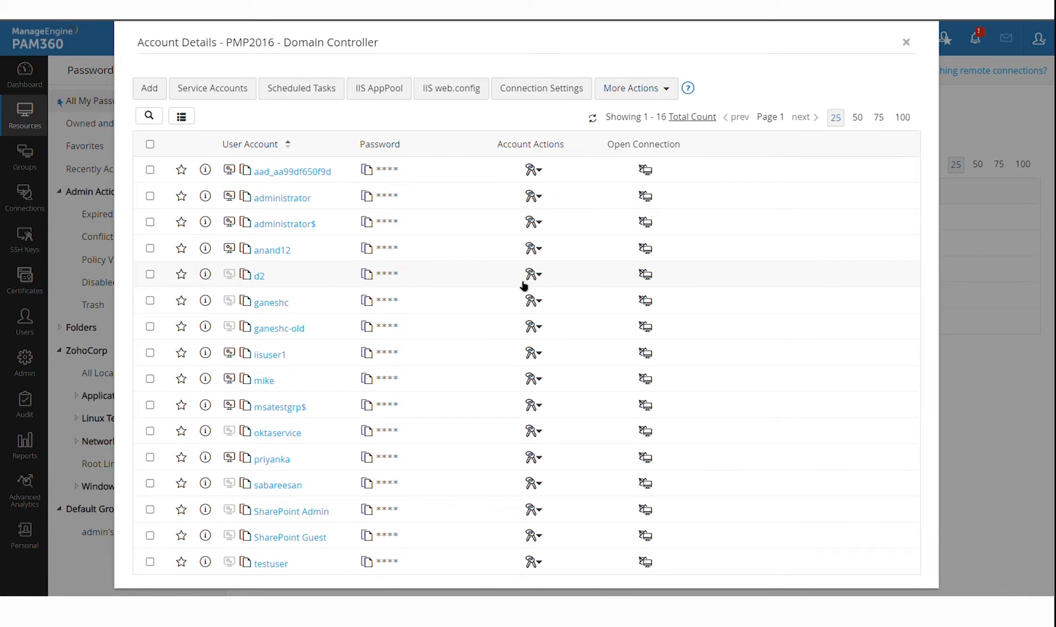
key(Escape)
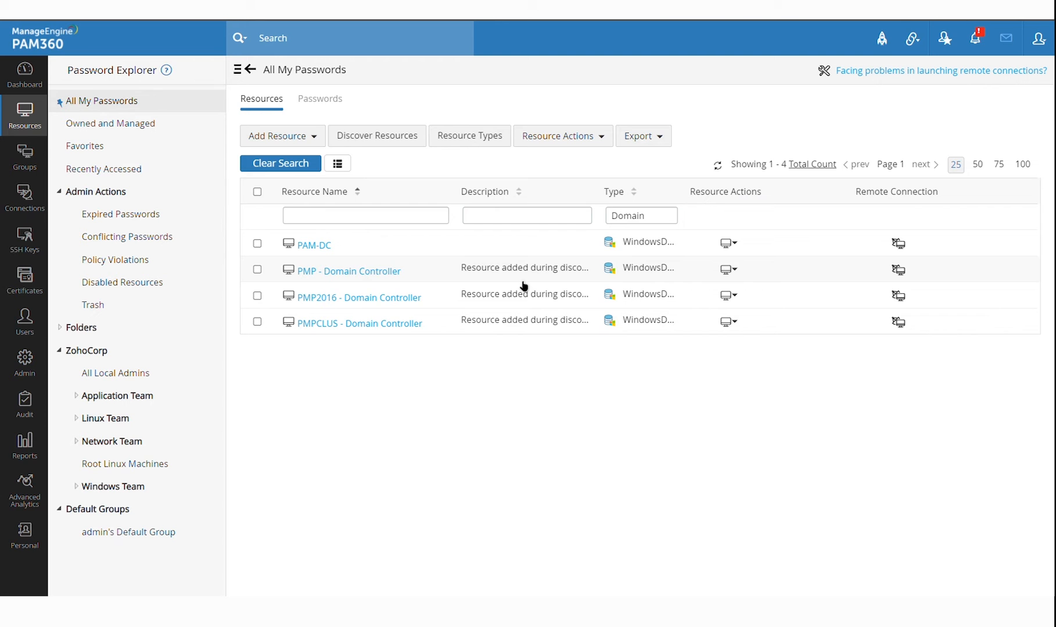
Clear the Domain type filter and open resource discovery
click(306, 167)
scroll(483, 395, down, 3)
scroll(486, 394, up, 3)
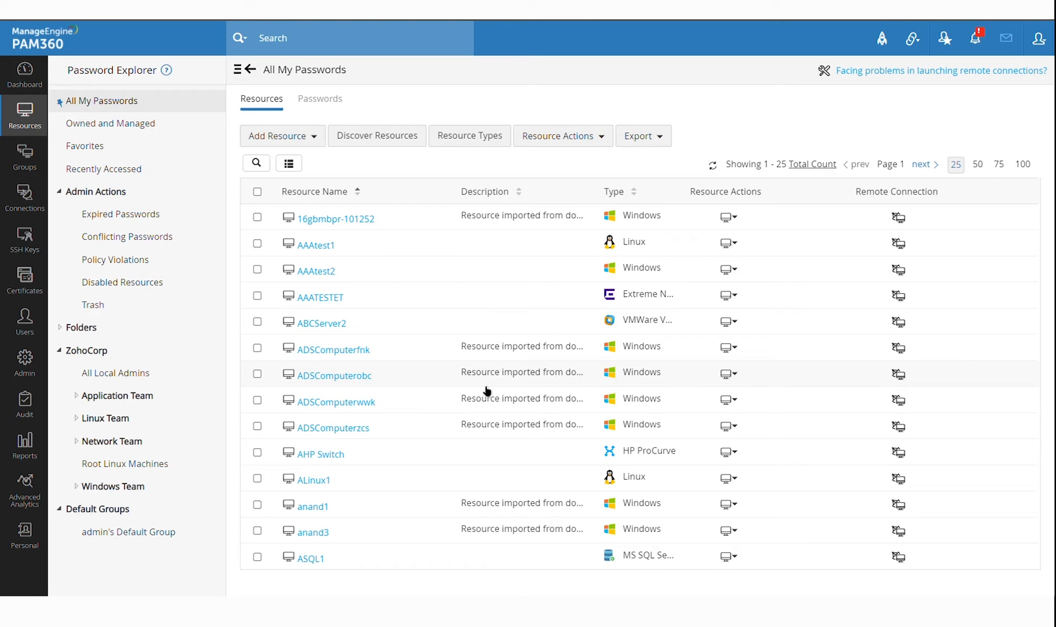
click(413, 143)
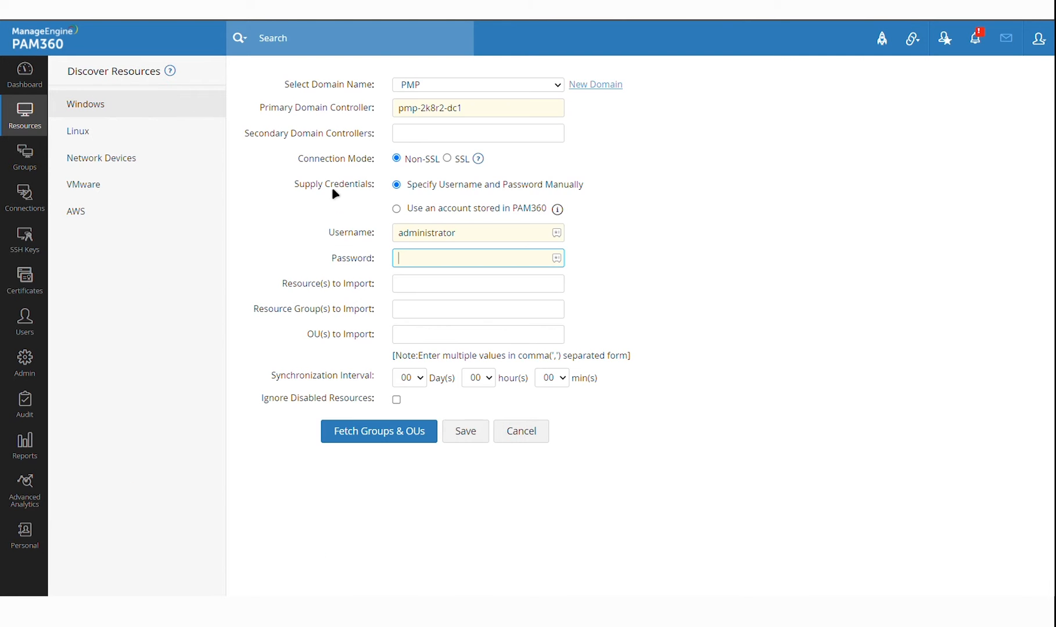
On the Linux discovery tab, set both range addresses to 192.168.1.1
click(94, 137)
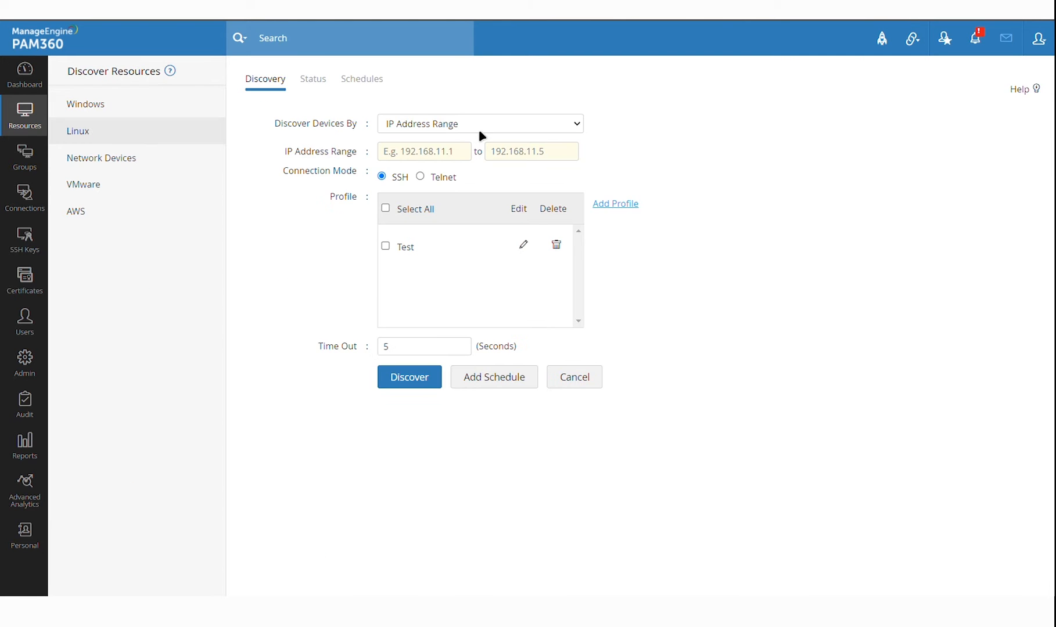
click(456, 155)
text(192)
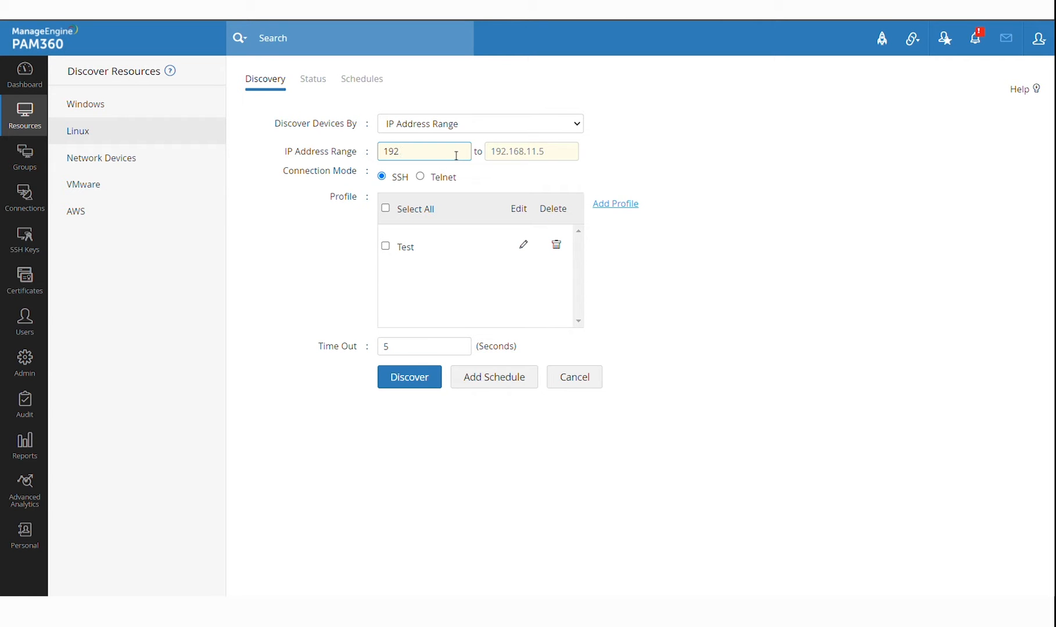
text(.168.1.1)
key(ctrl+a)
key(ctrl+c)
key(Tab)
key(ctrl+v)
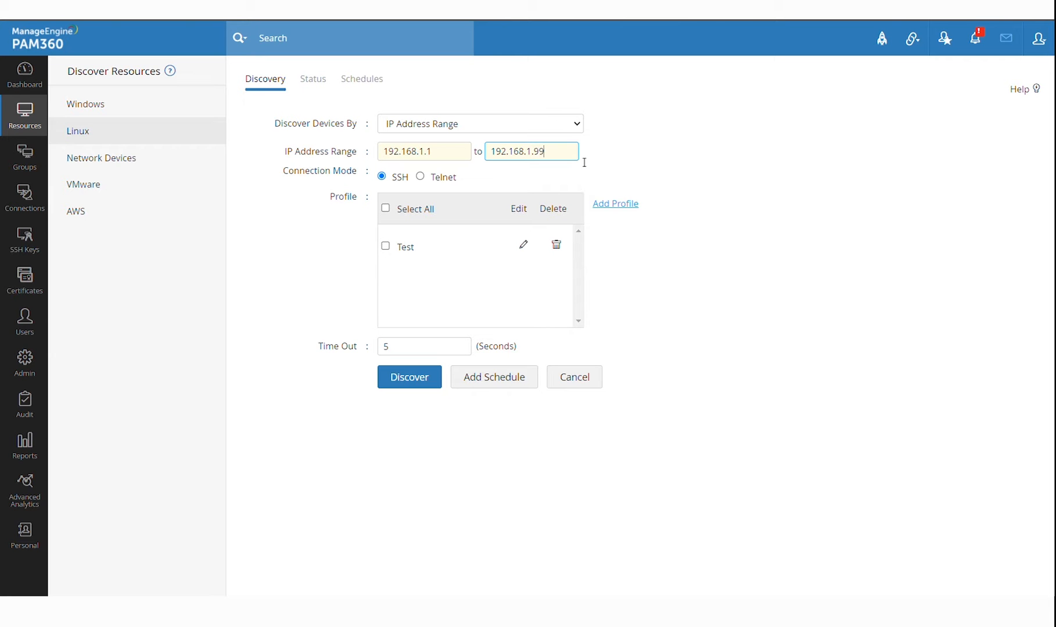
Draft a Linux discovery profile with SSH private key authentication, then cancel it
click(617, 203)
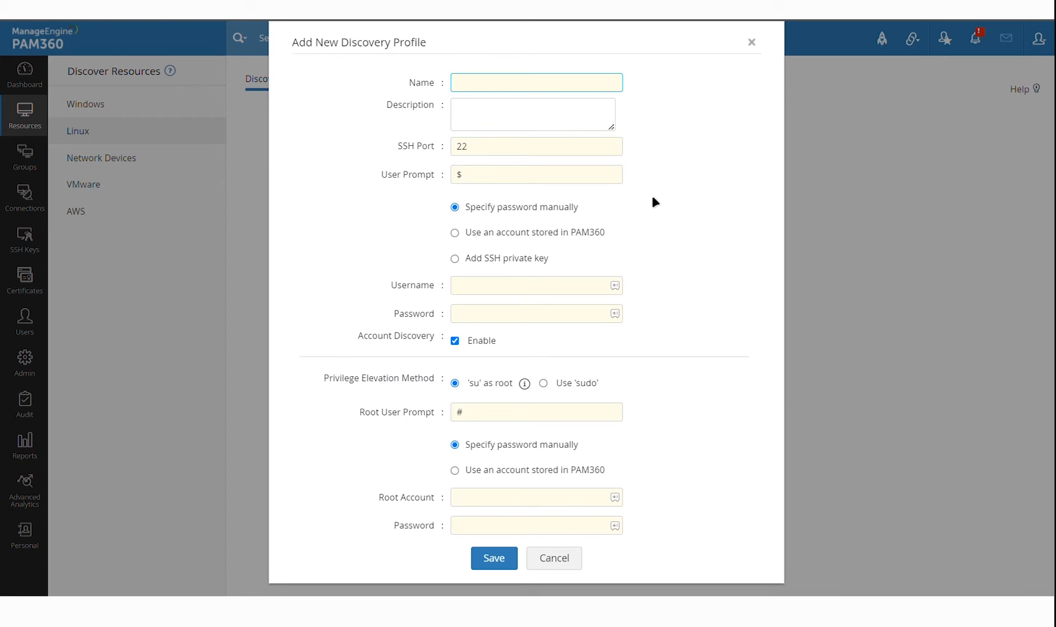
click(521, 262)
click(521, 261)
click(565, 294)
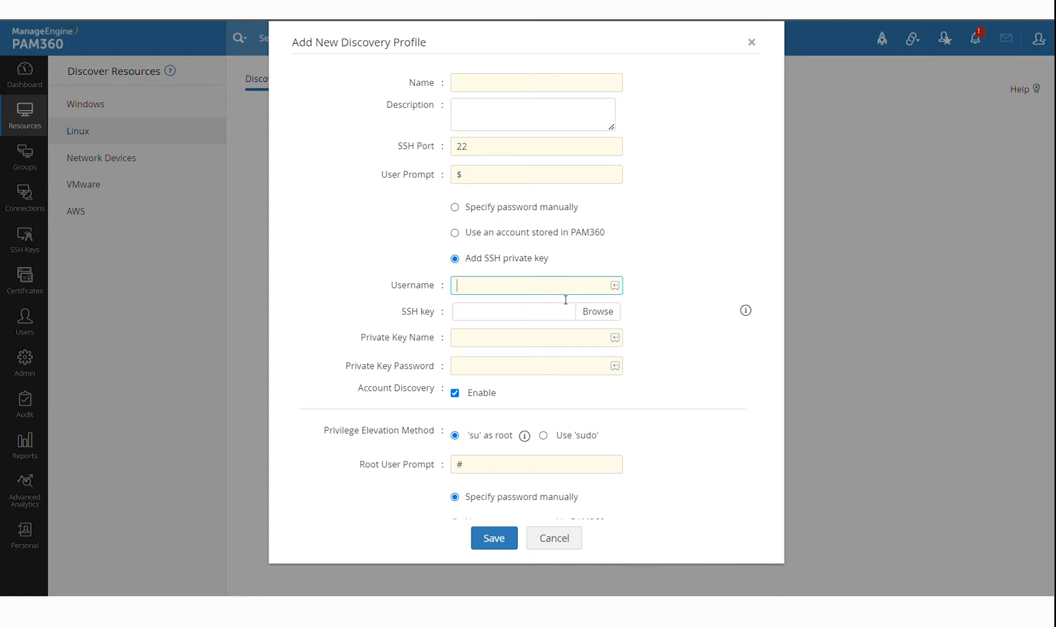
text(root)
click(561, 541)
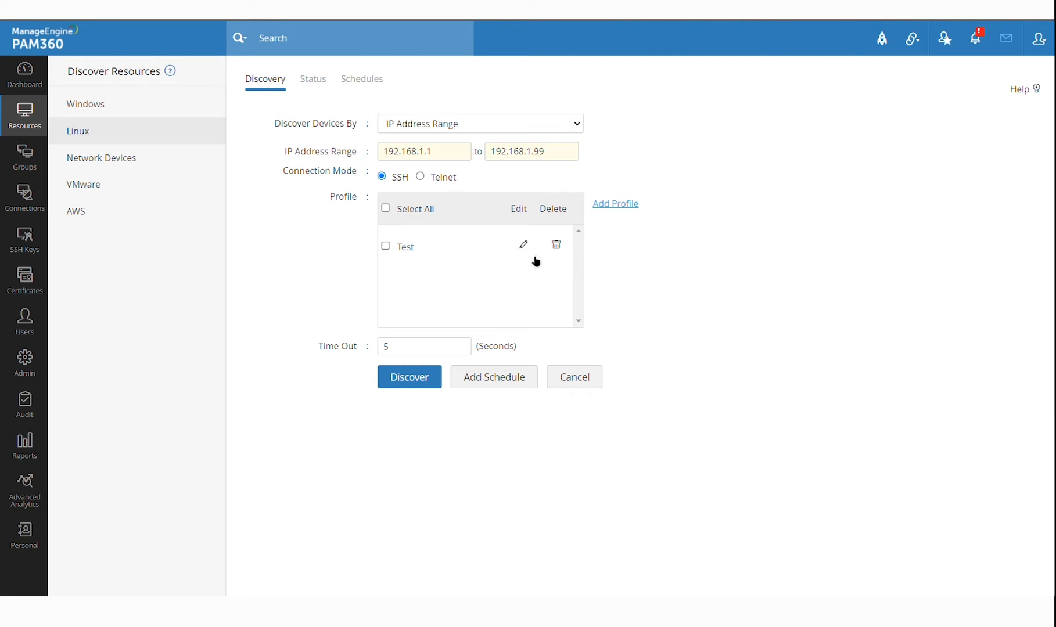
Return to All My Passwords, view AAAtest1's accounts, and reopen resource discovery
click(430, 153)
click(526, 152)
click(36, 124)
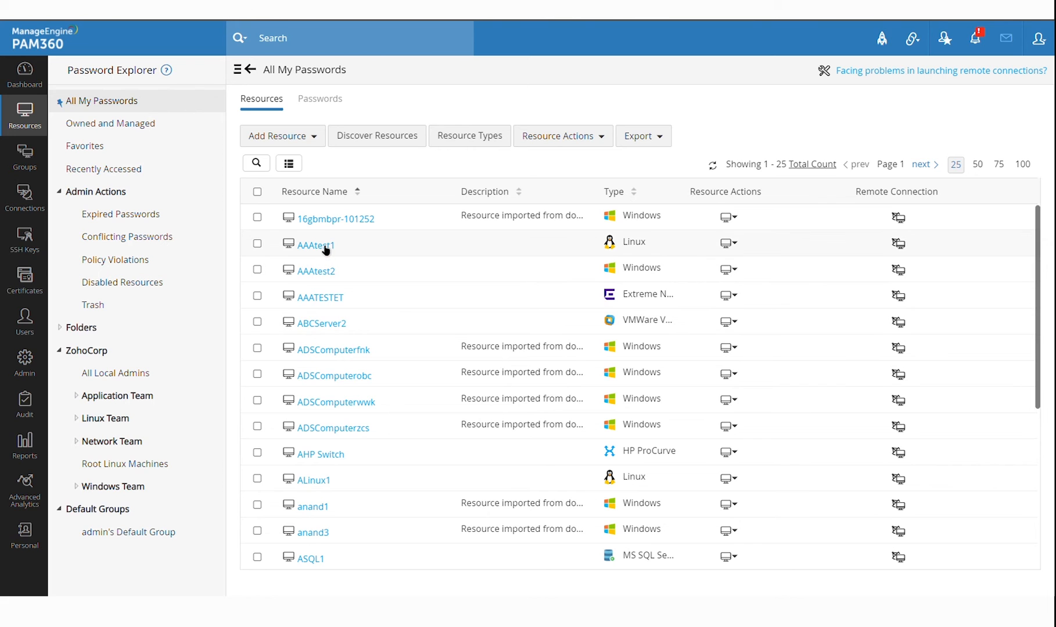
click(322, 245)
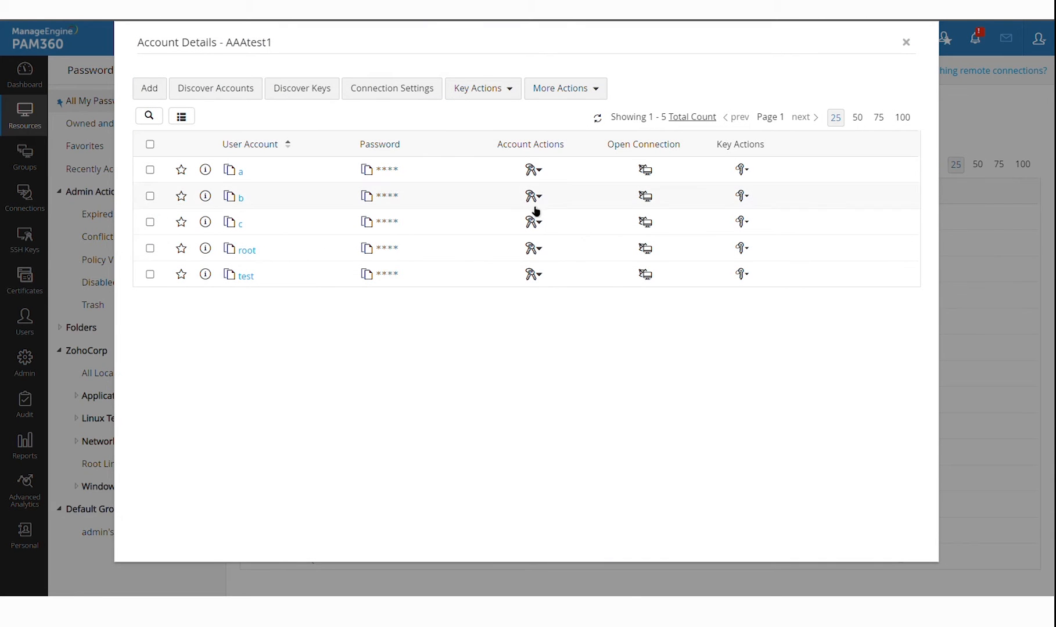
key(Escape)
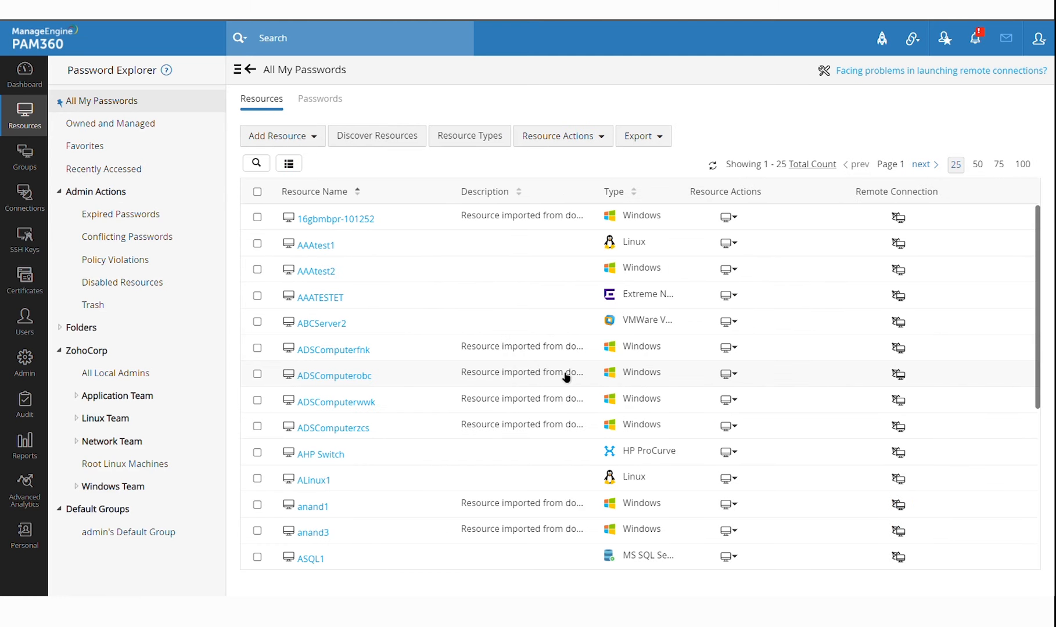
click(406, 137)
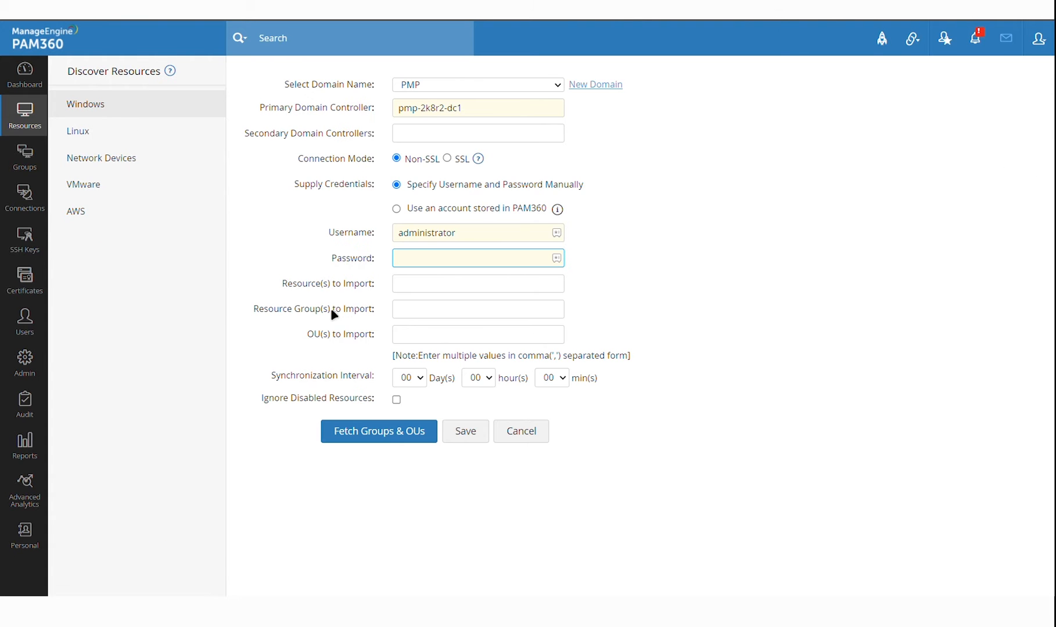
On the Network Devices tab, draft a discovery profile's community values, then cancel it
click(153, 154)
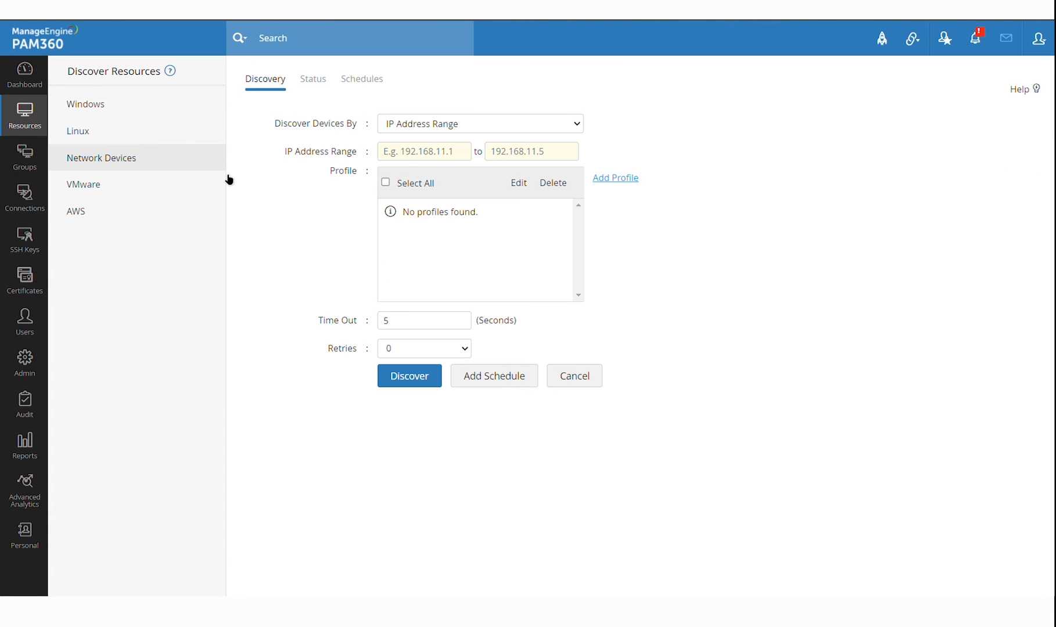
click(629, 186)
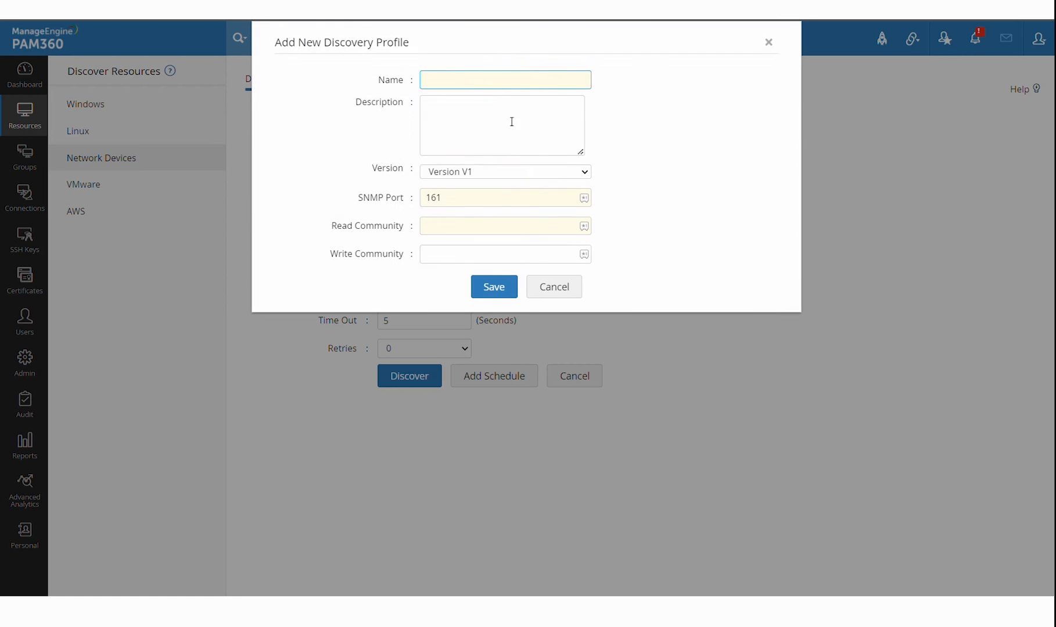
click(493, 238)
click(468, 256)
click(561, 287)
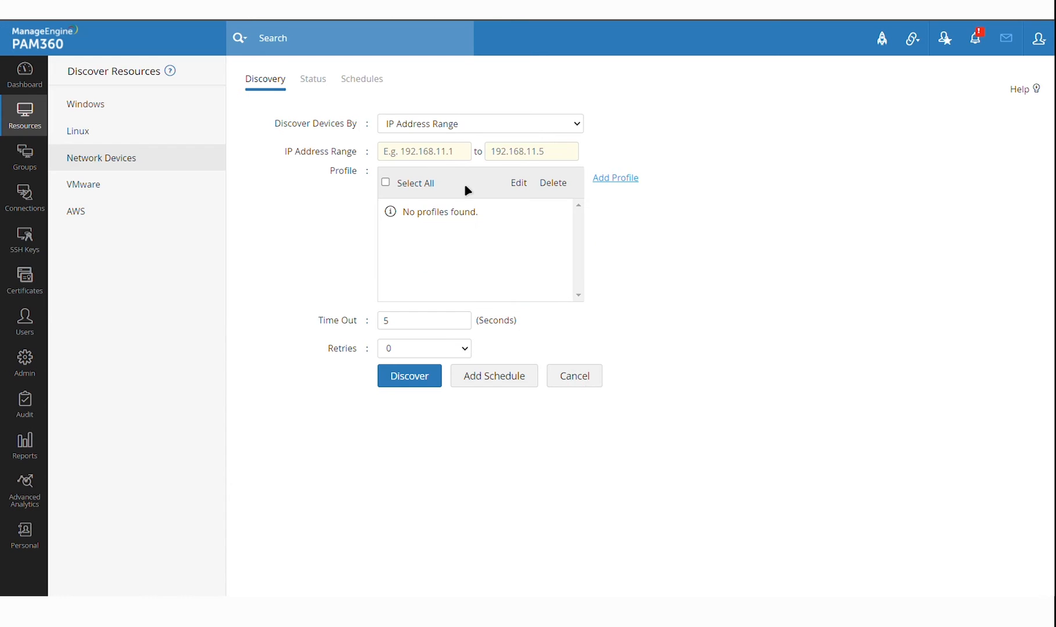
Enter a network device IP range from 192.168.1.1 to 192.168.1.199
click(451, 154)
key(ctrl+v)
click(531, 153)
key(ctrl+v)
text(99)
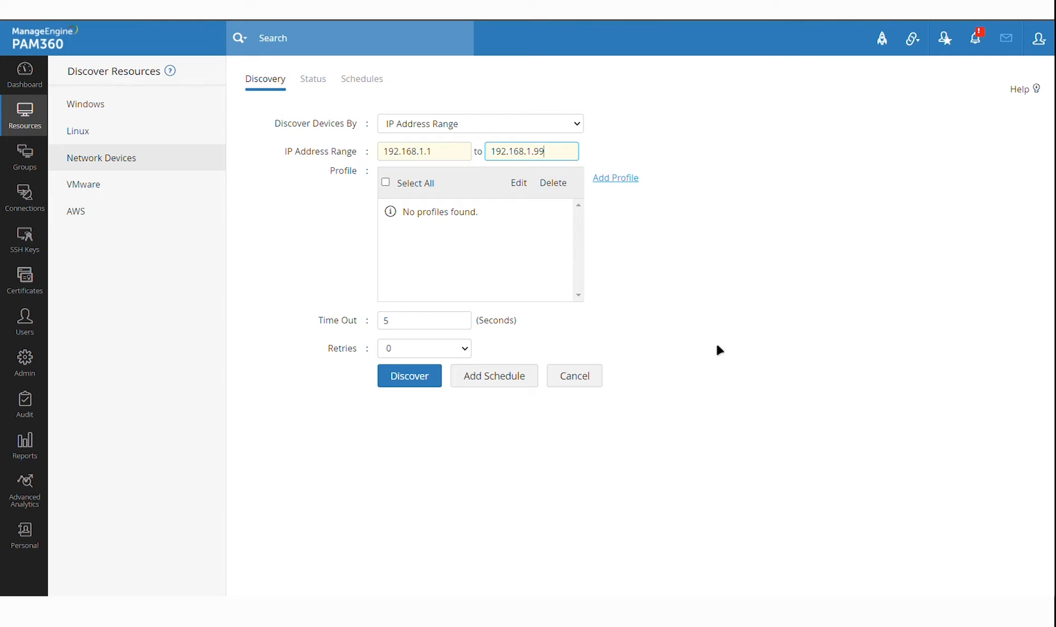
Look over the VMware and AWS discovery forms, then return to All My Passwords
click(39, 138)
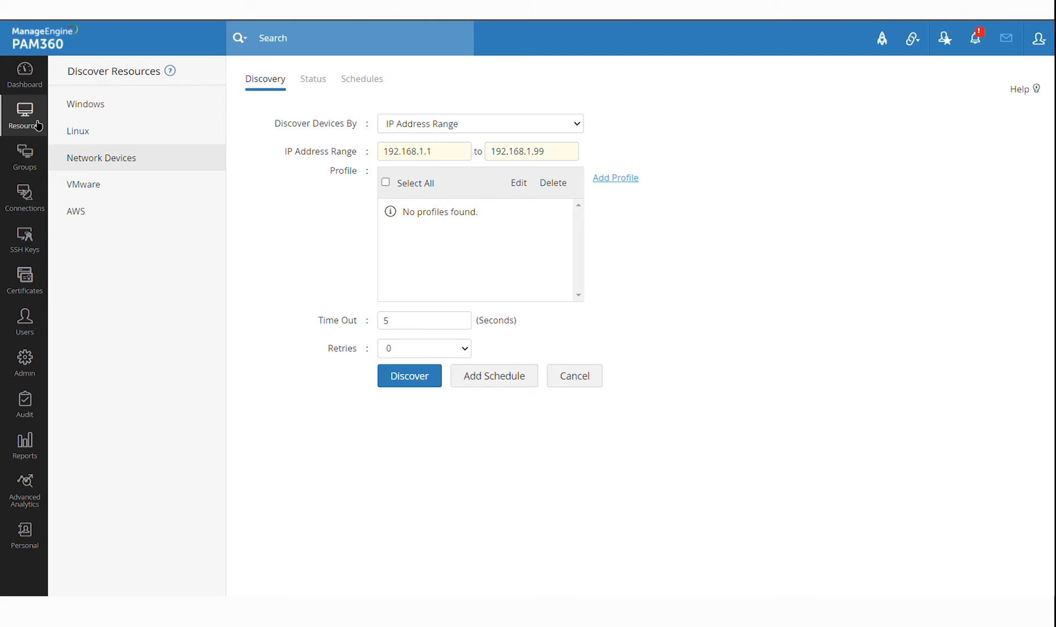
click(421, 139)
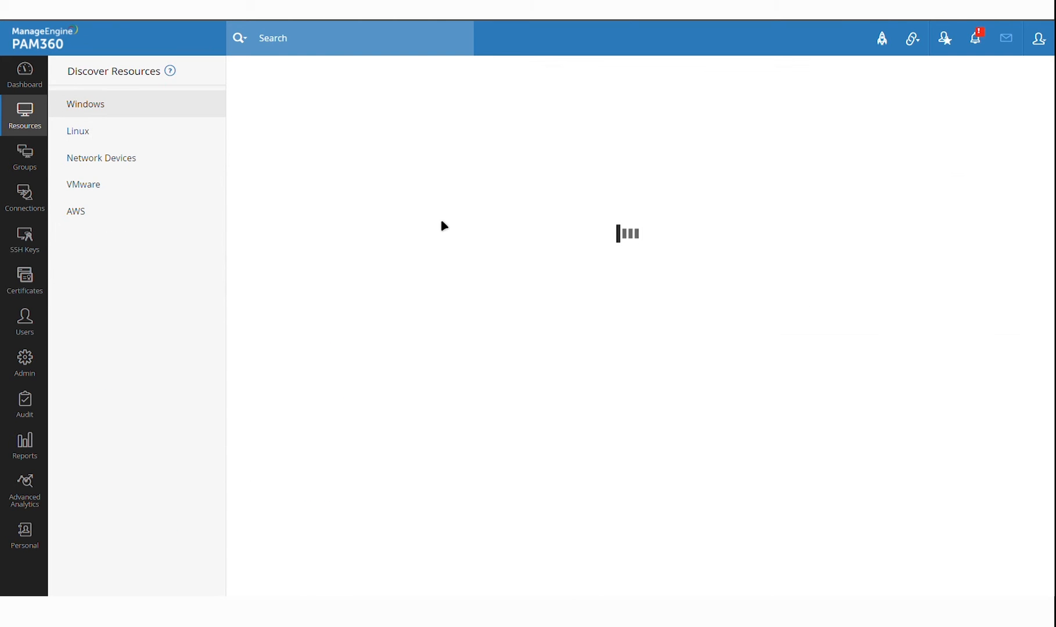
click(135, 195)
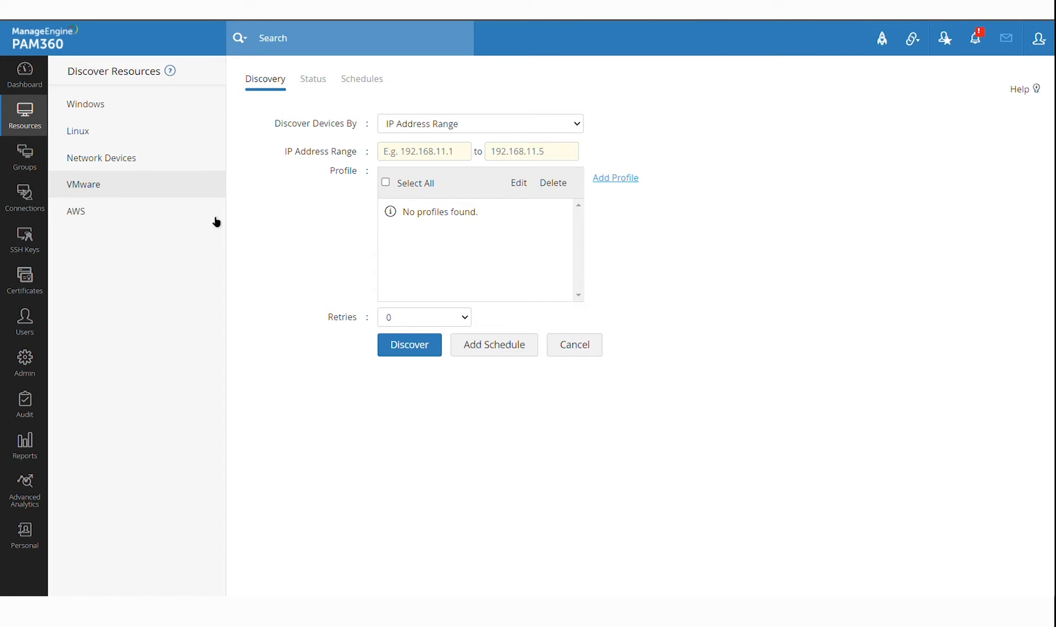
click(106, 220)
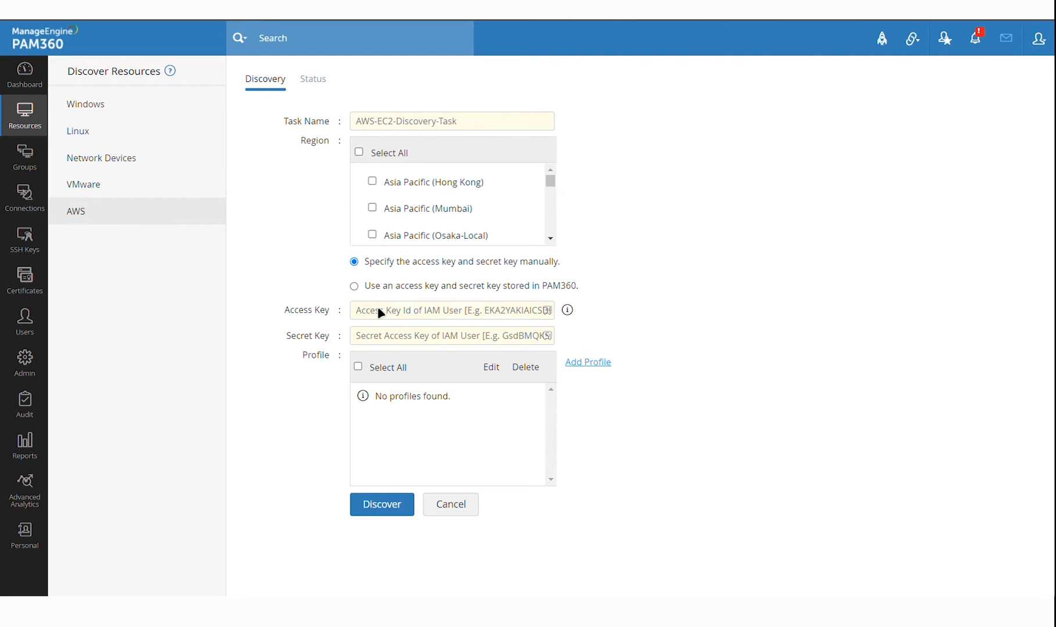
scroll(488, 214, down, 5)
scroll(488, 214, up, 6)
scroll(488, 213, down, 1)
click(32, 119)
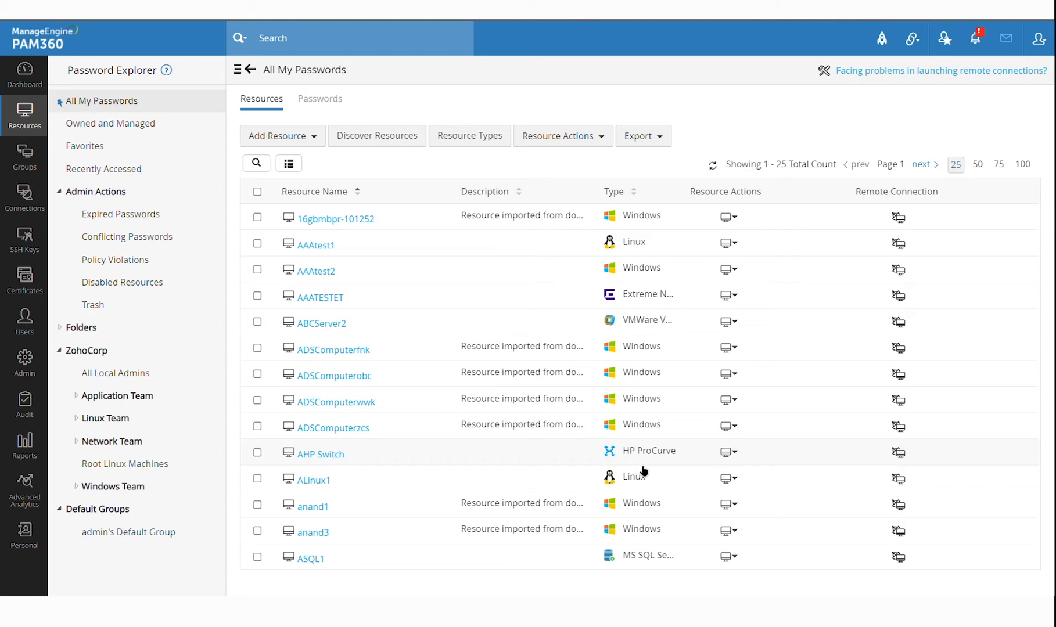
click(316, 142)
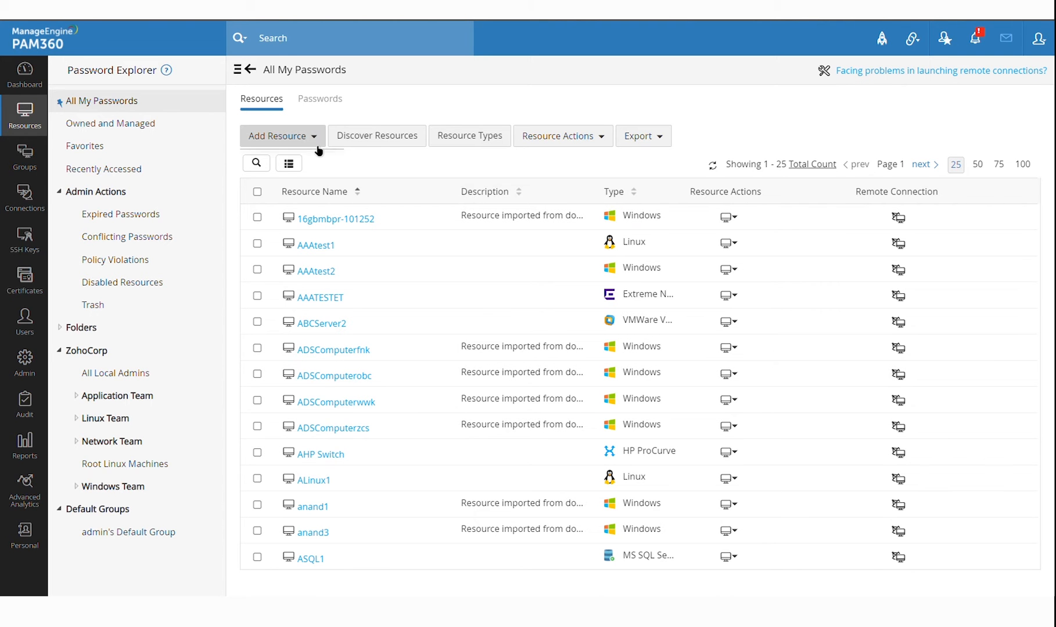
click(317, 181)
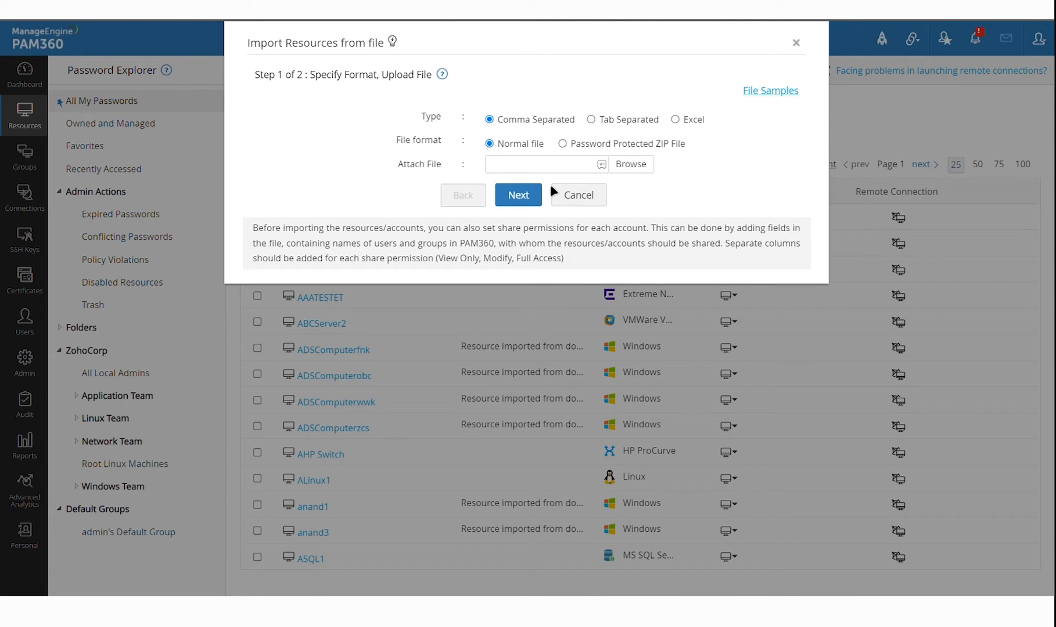
click(584, 205)
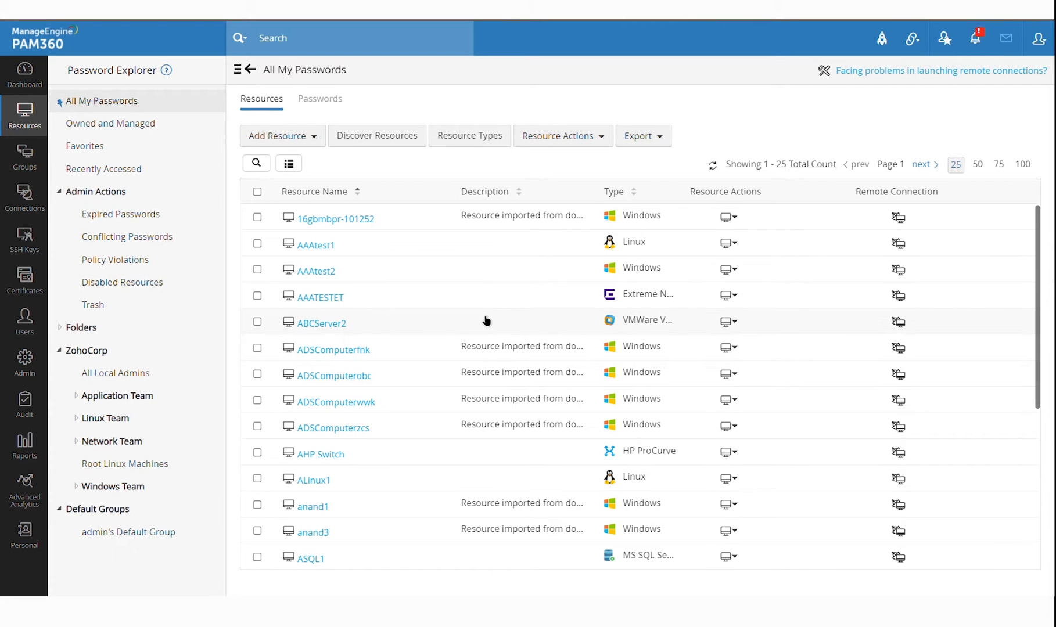
scroll(486, 320, down, 2)
scroll(486, 321, up, 2)
scroll(465, 308, down, 5)
scroll(463, 311, up, 5)
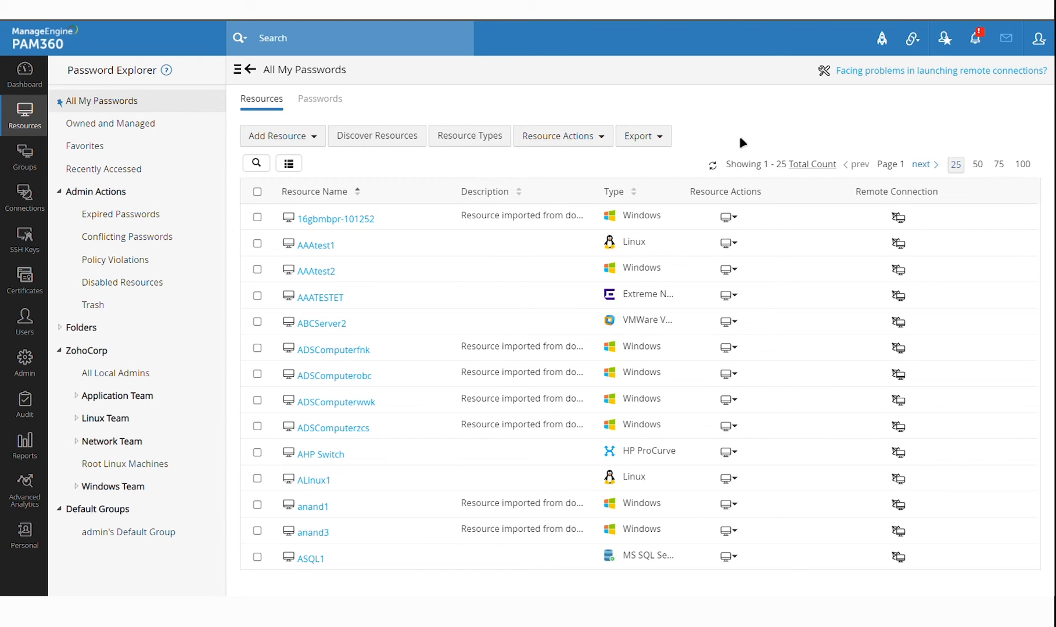
scroll(502, 344, down, 5)
scroll(502, 345, down, 5)
scroll(502, 345, up, 10)
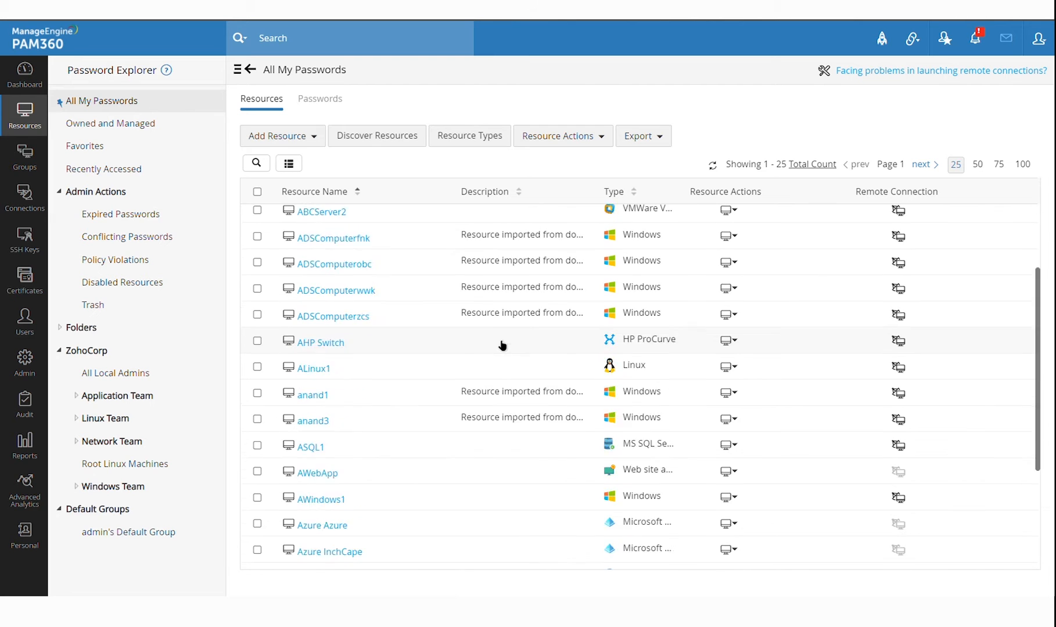
click(811, 165)
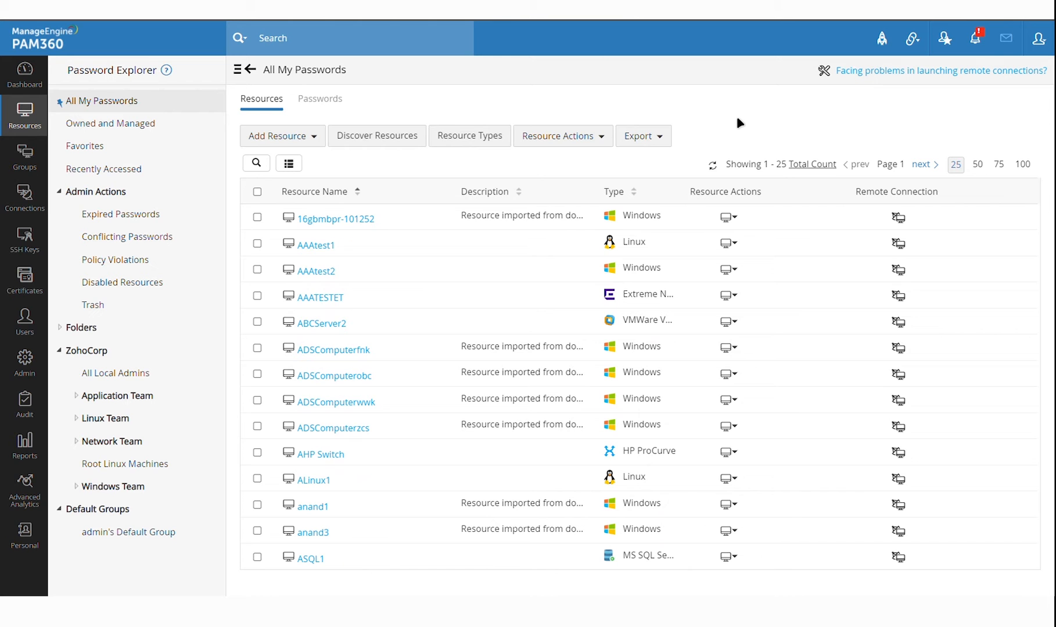
scroll(552, 301, down, 5)
scroll(551, 301, up, 5)
click(814, 167)
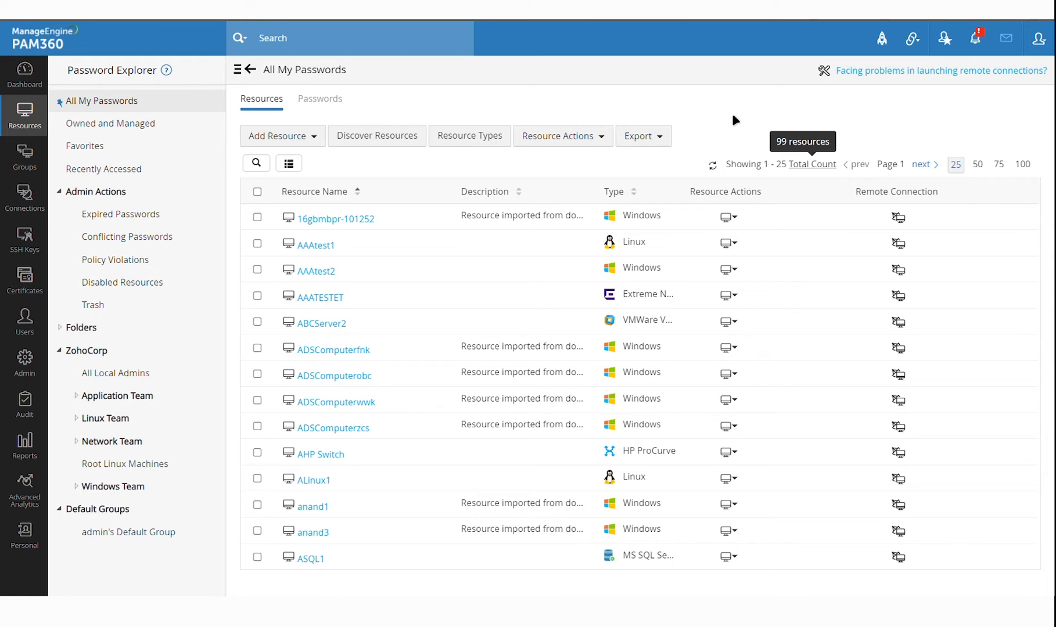
scroll(474, 339, down, 5)
scroll(473, 340, up, 5)
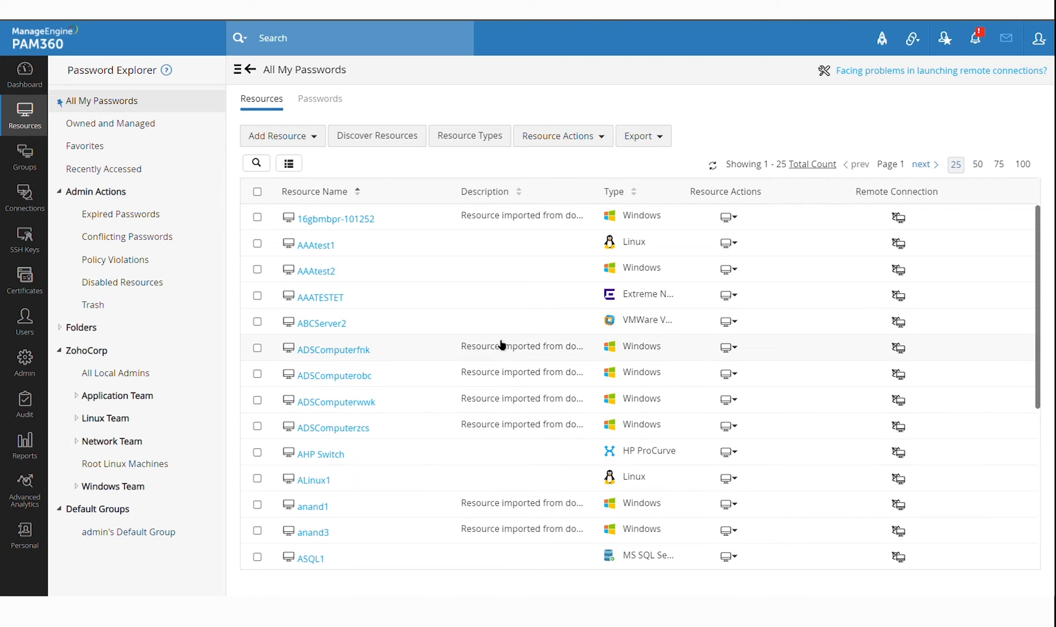
Open and dismiss AAAtest2's Resource Actions menu, then go to the Groups page
scroll(502, 344, down, 5)
scroll(502, 345, up, 5)
click(733, 272)
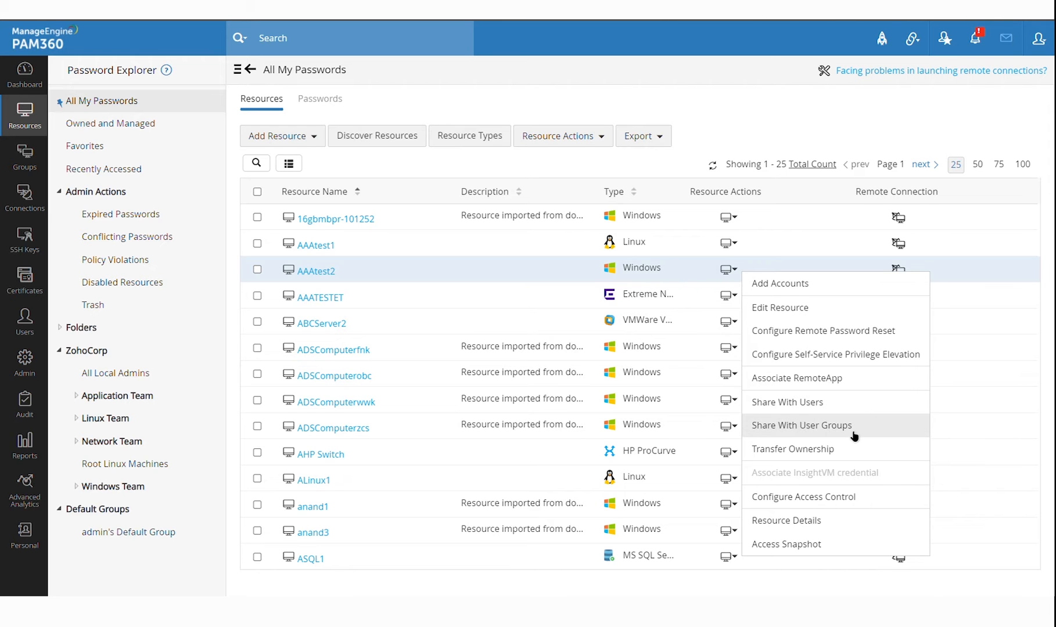
click(755, 120)
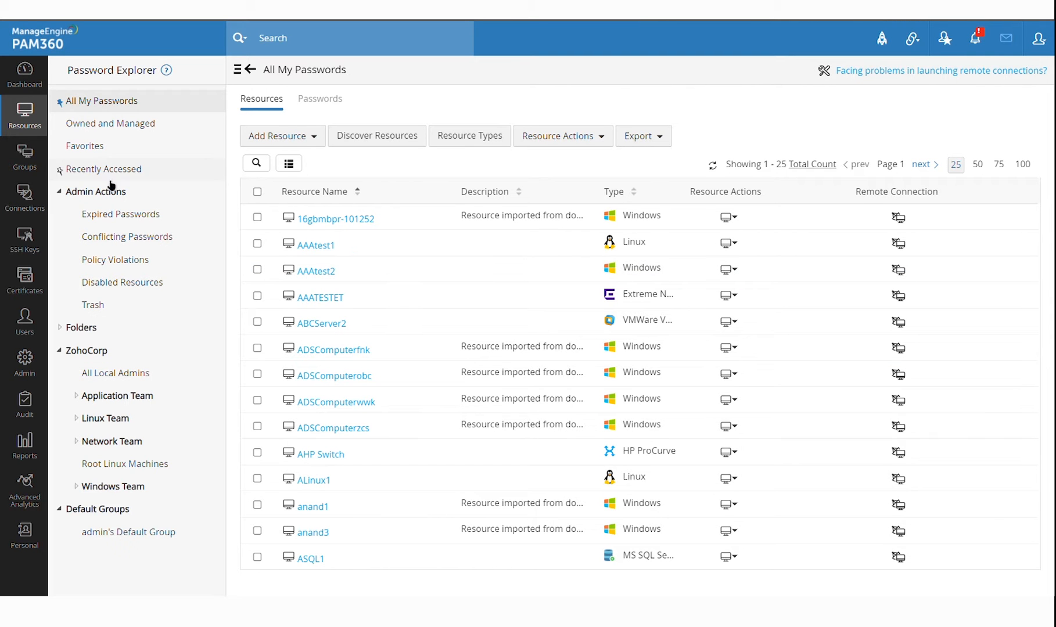
click(38, 167)
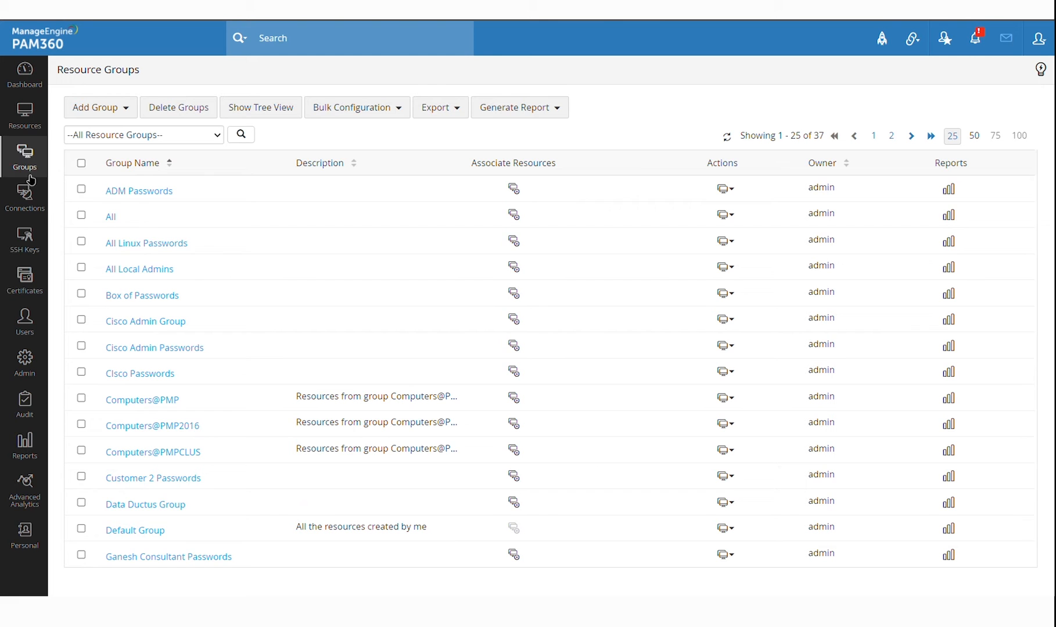
Start a new static group, then cancel it
click(132, 114)
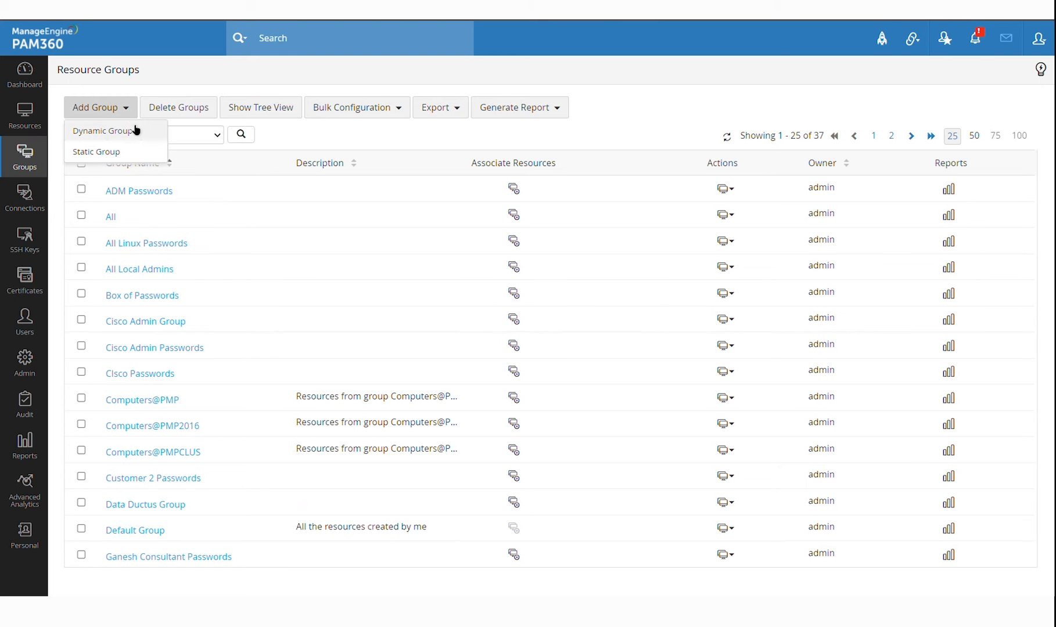
click(119, 155)
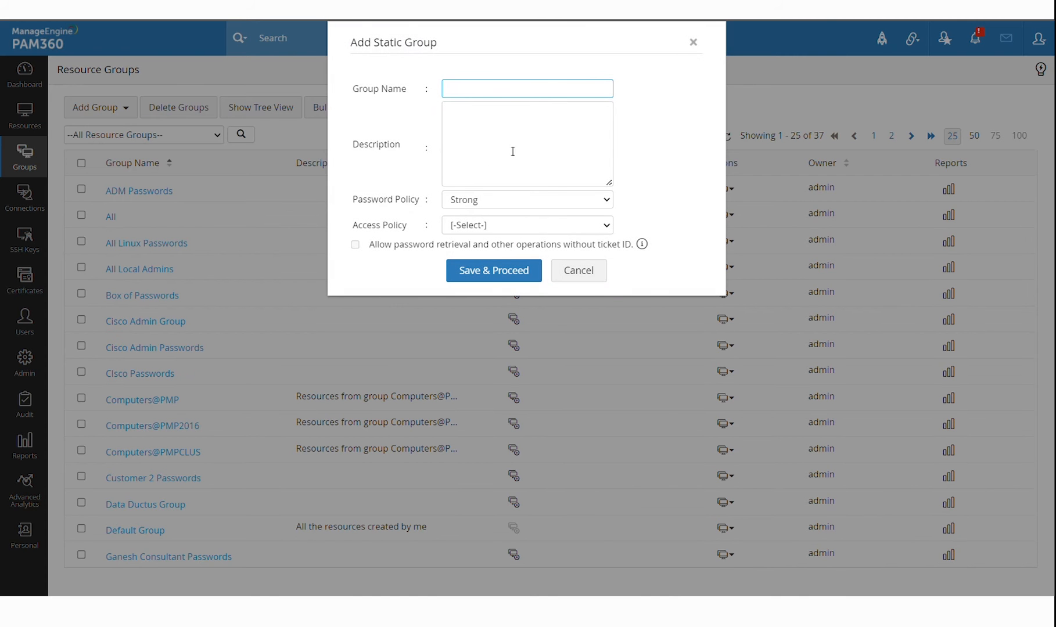
click(598, 284)
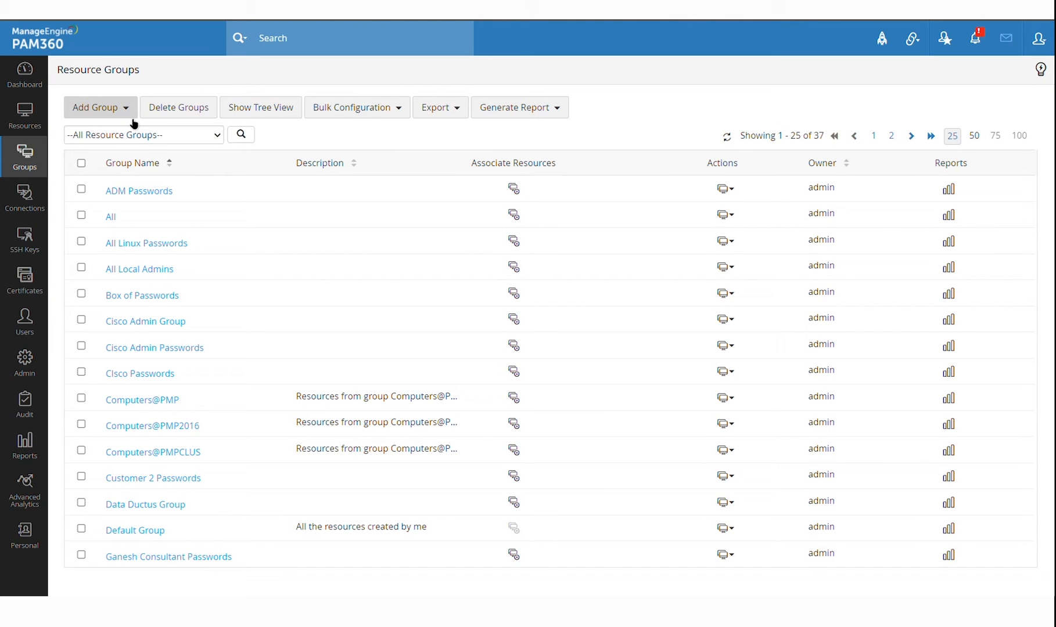
Begin a dynamic group with the rule Resource Type equals Linux
click(125, 108)
click(103, 131)
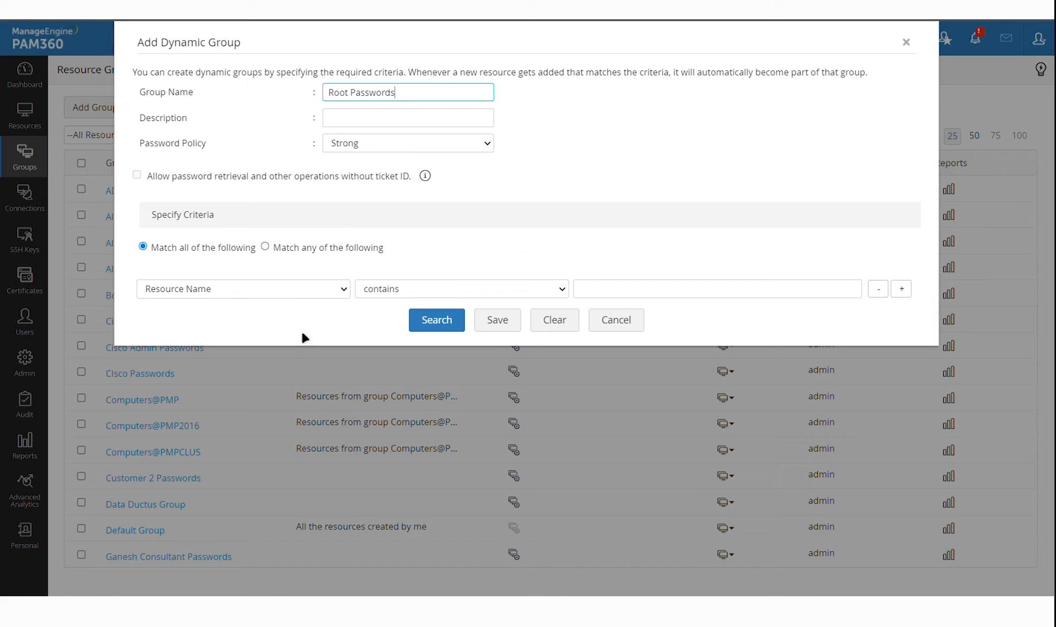
click(298, 289)
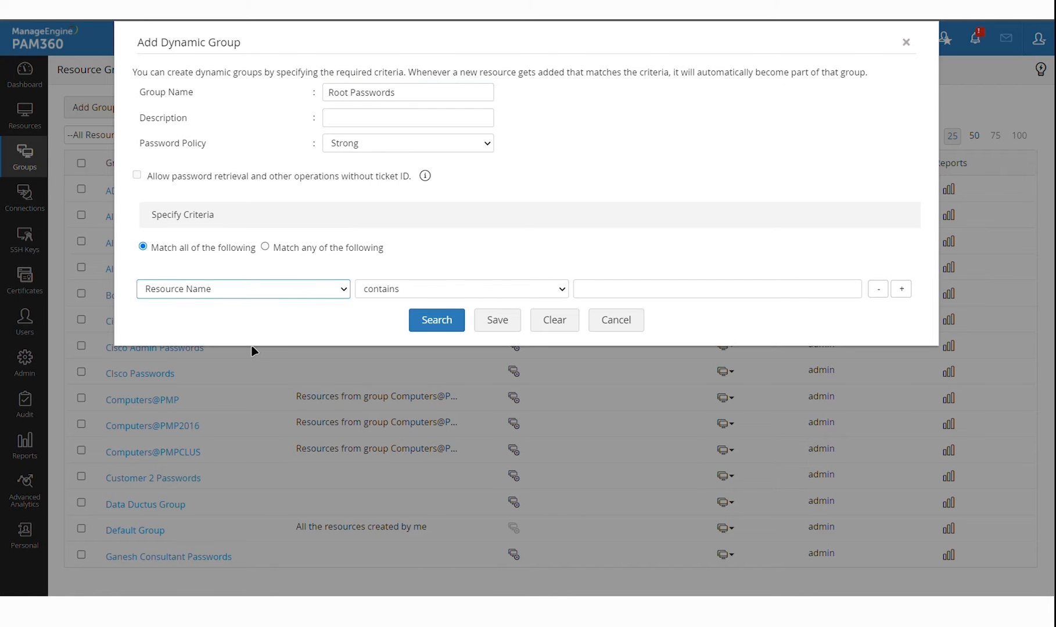
key(Down)
click(404, 290)
key(Down)
click(650, 297)
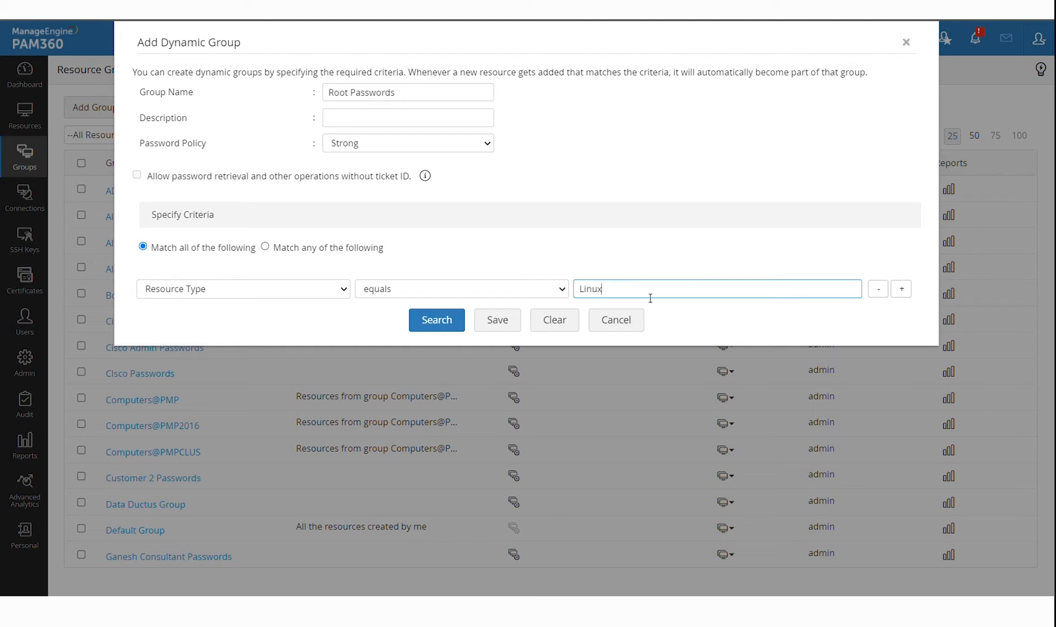
Add a second criterion matching User Account root
click(902, 291)
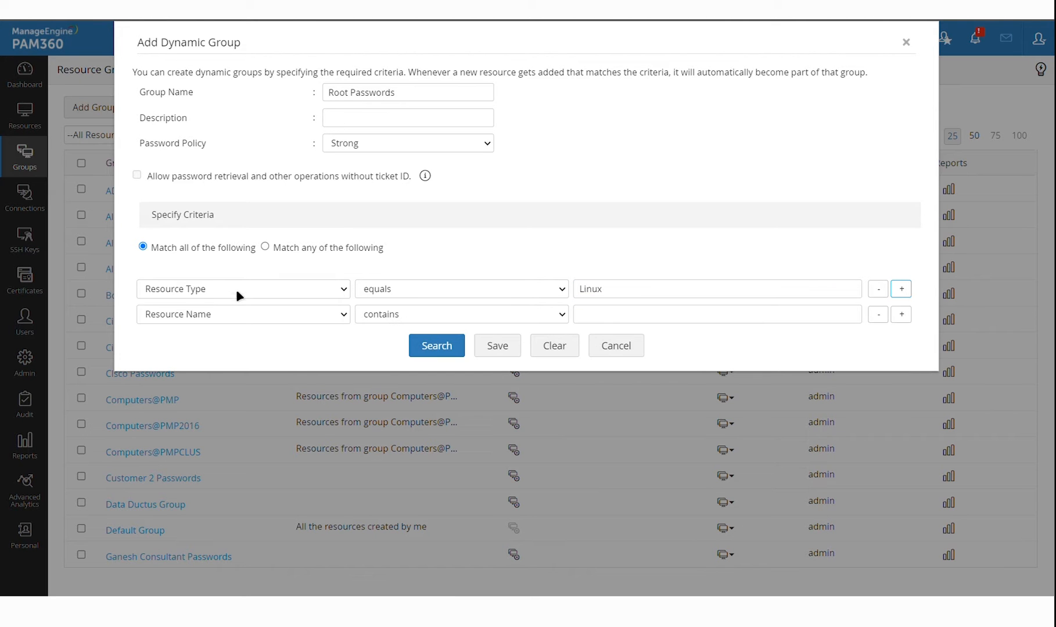
click(227, 321)
click(227, 364)
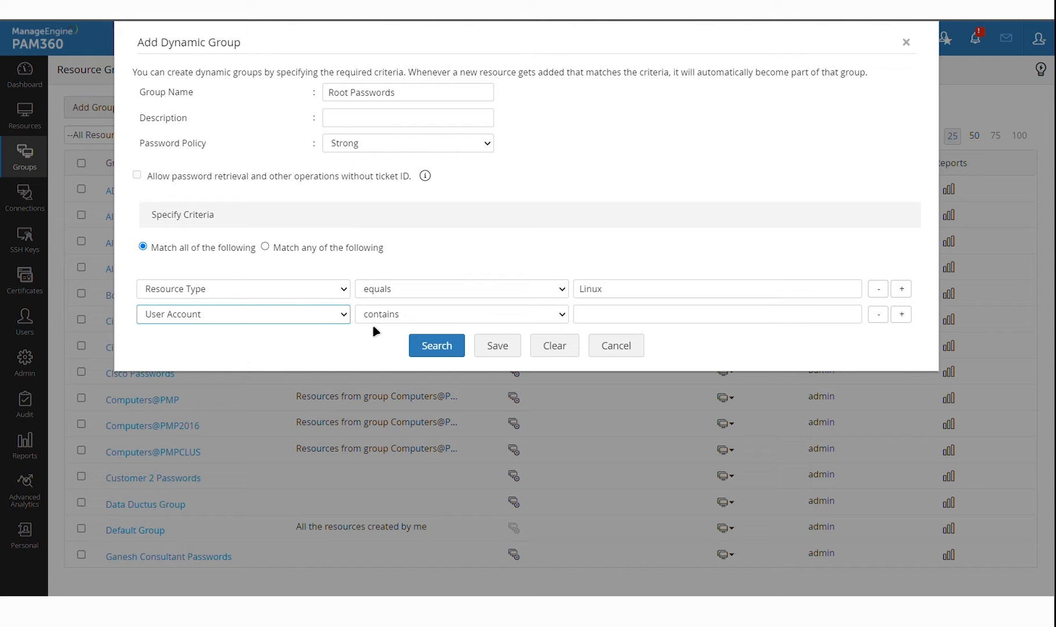
click(622, 321)
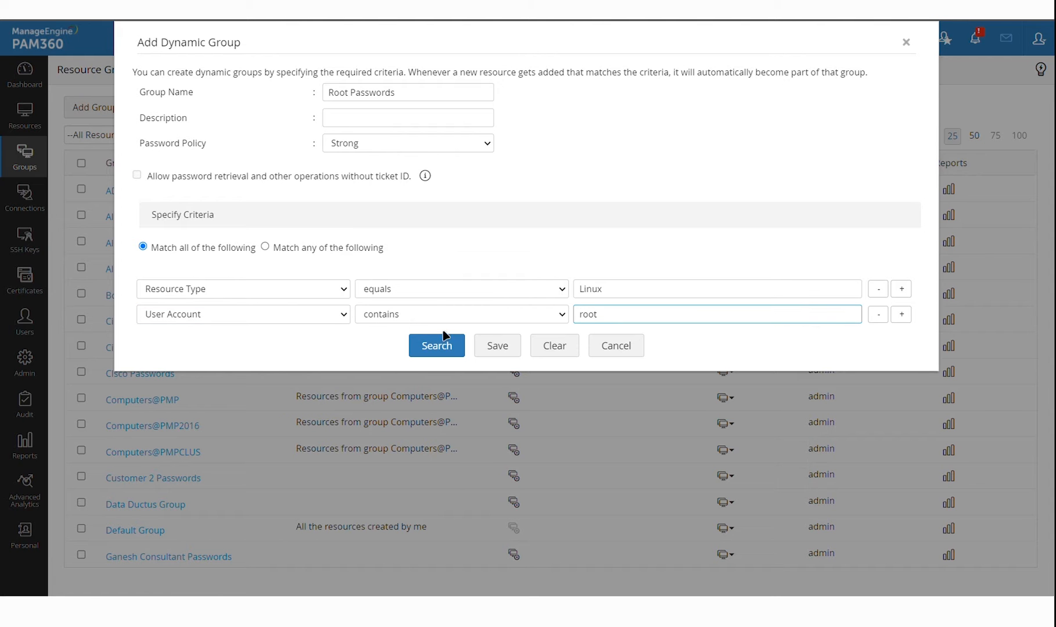
Preview the five matching Linux resources, then try saving the Root Passwords group
click(432, 345)
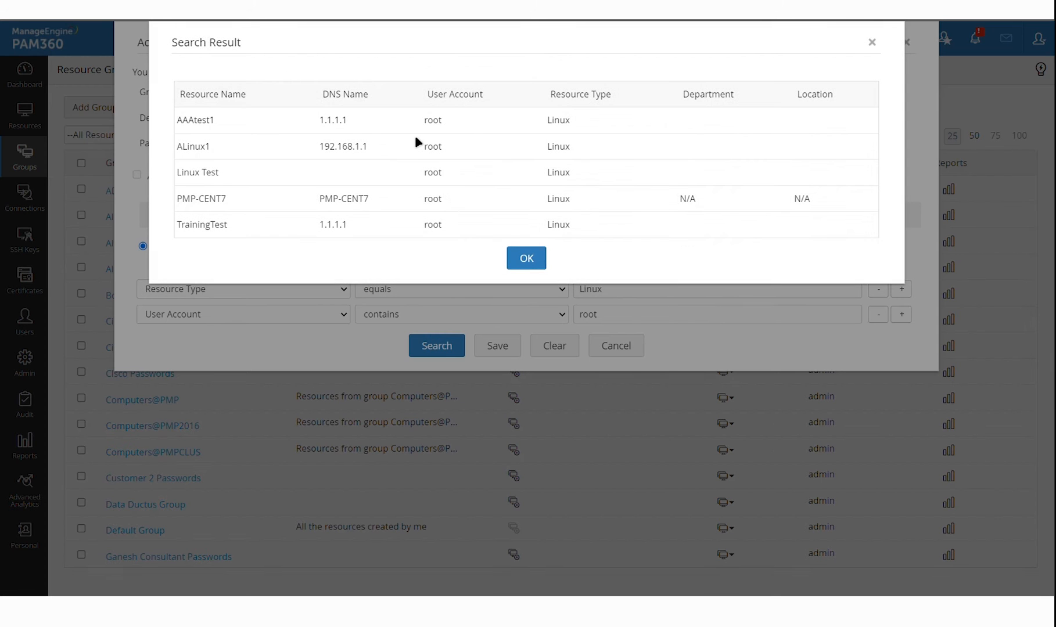
drag(439, 133, 474, 207)
click(475, 213)
click(530, 266)
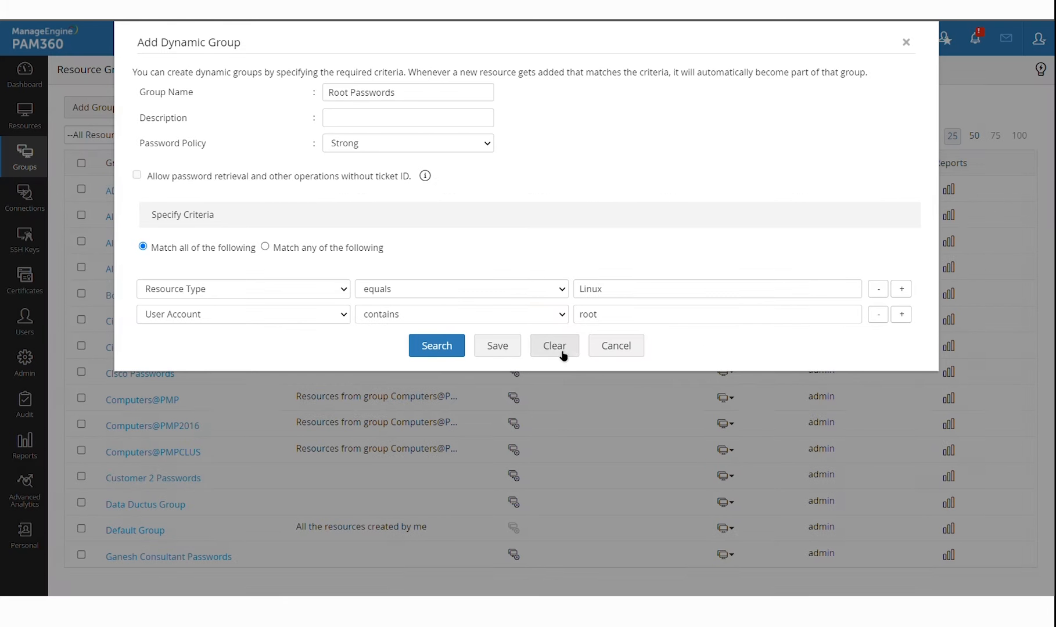
click(511, 350)
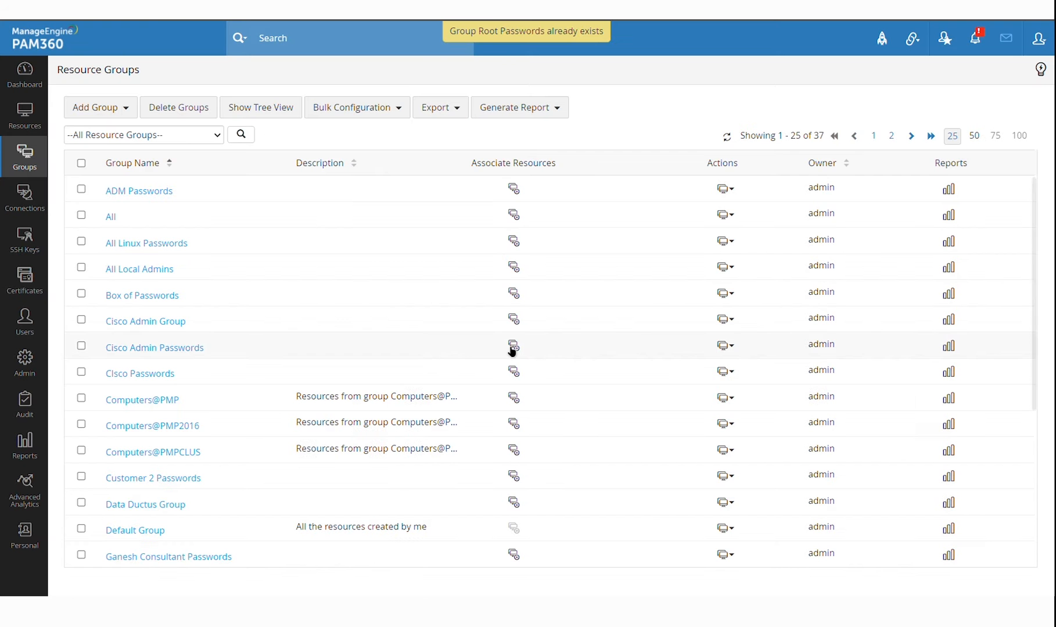
Filter resource groups by the name Root and open the Actions menu for Root passwords
scroll(512, 350, down, 5)
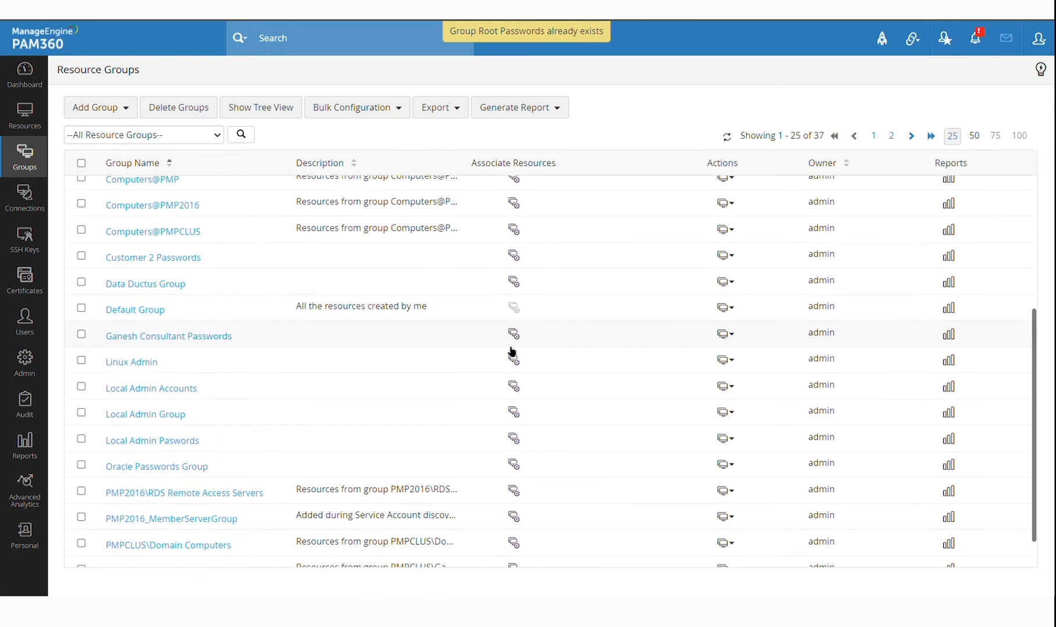
scroll(512, 350, up, 5)
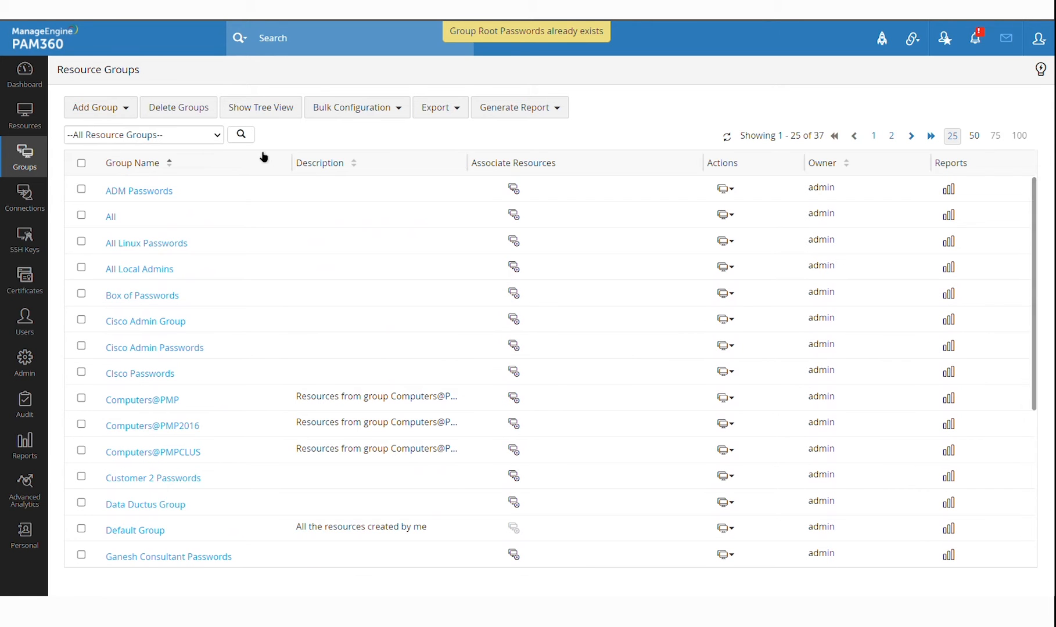
click(241, 135)
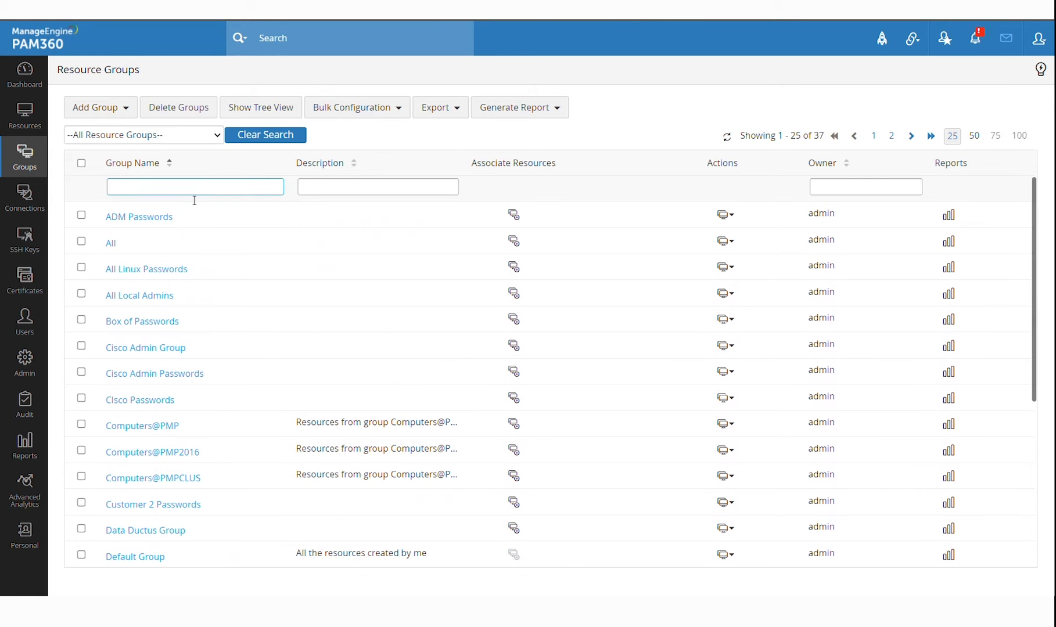
key(Return)
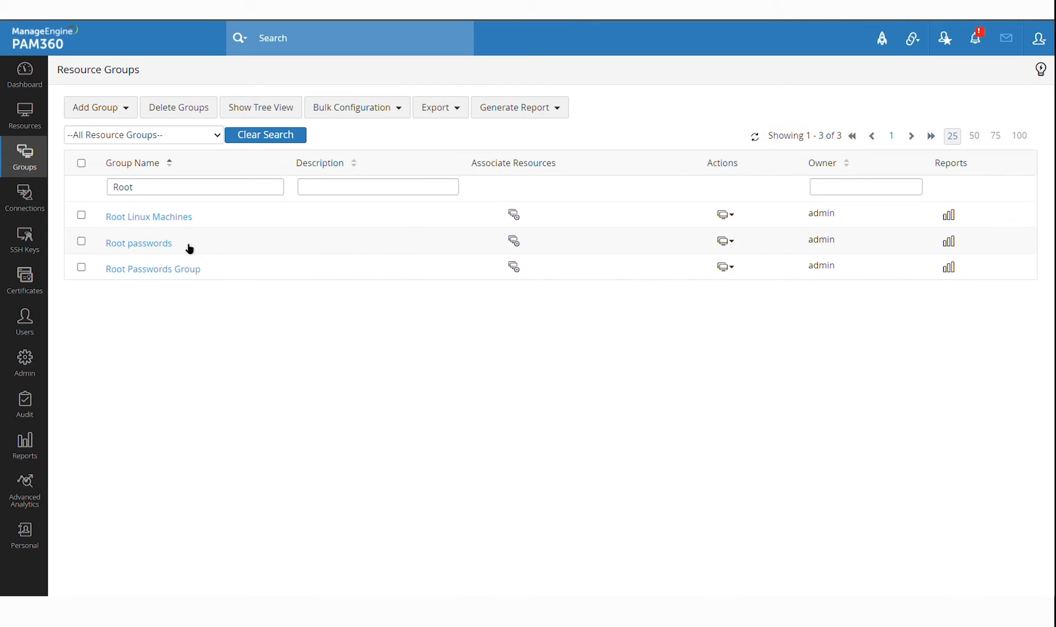
click(729, 248)
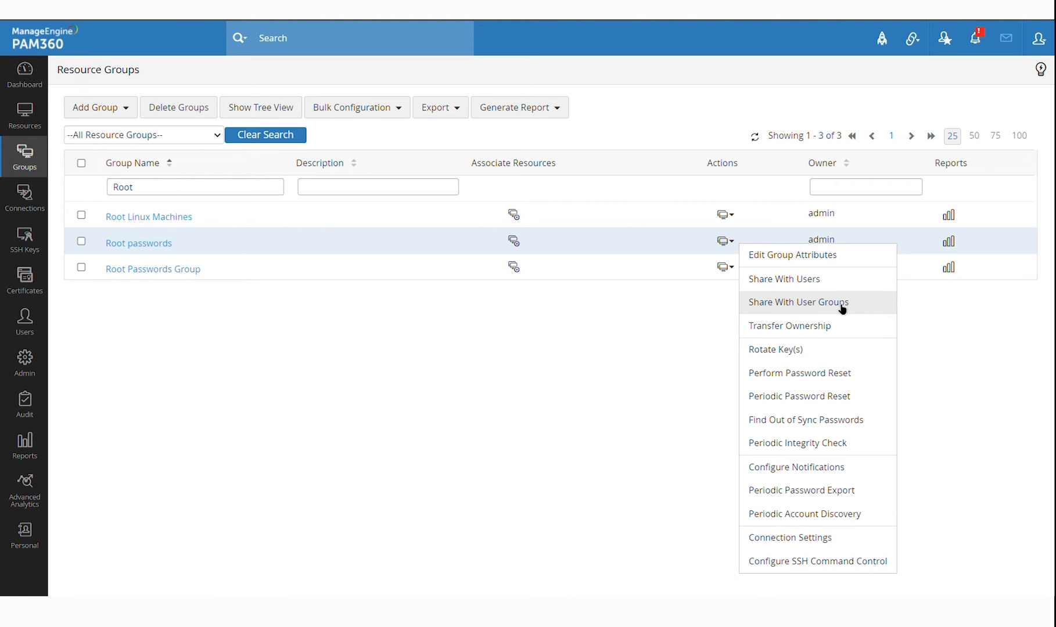
click(842, 303)
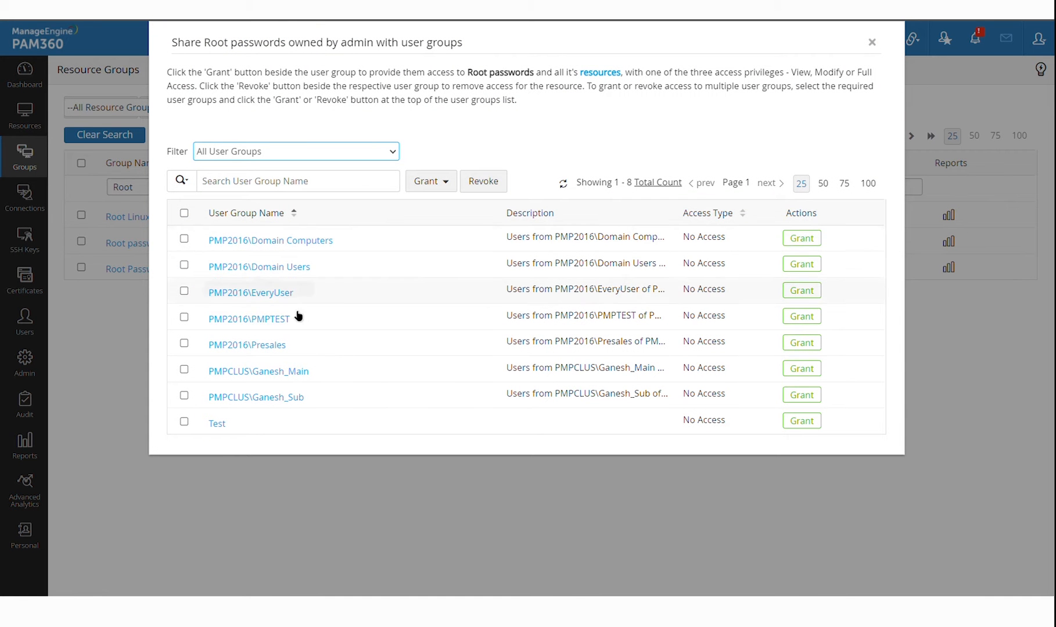
click(816, 244)
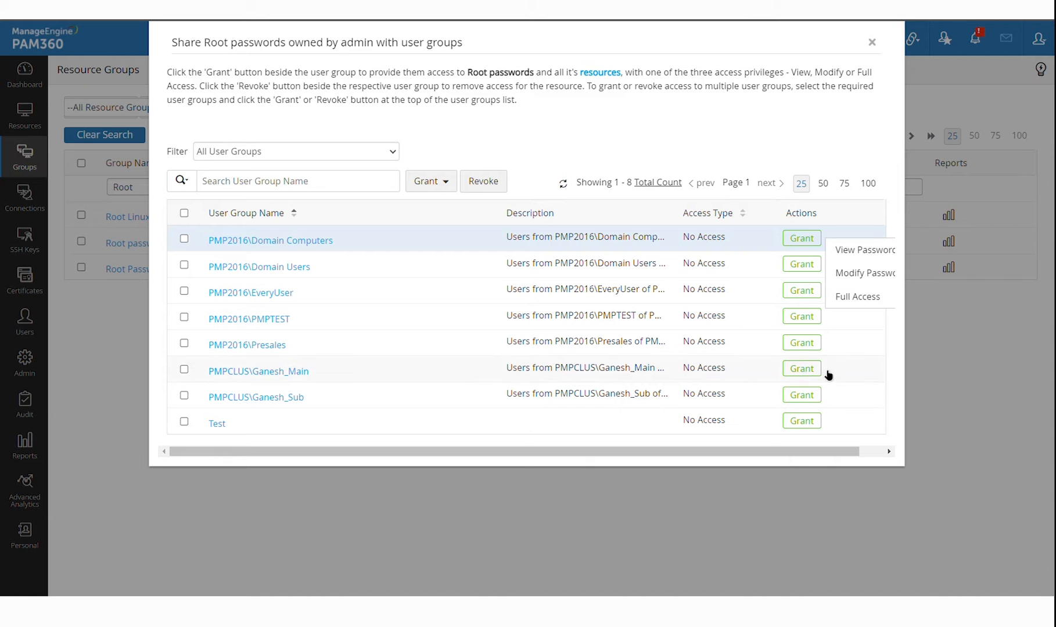
drag(795, 457, 879, 458)
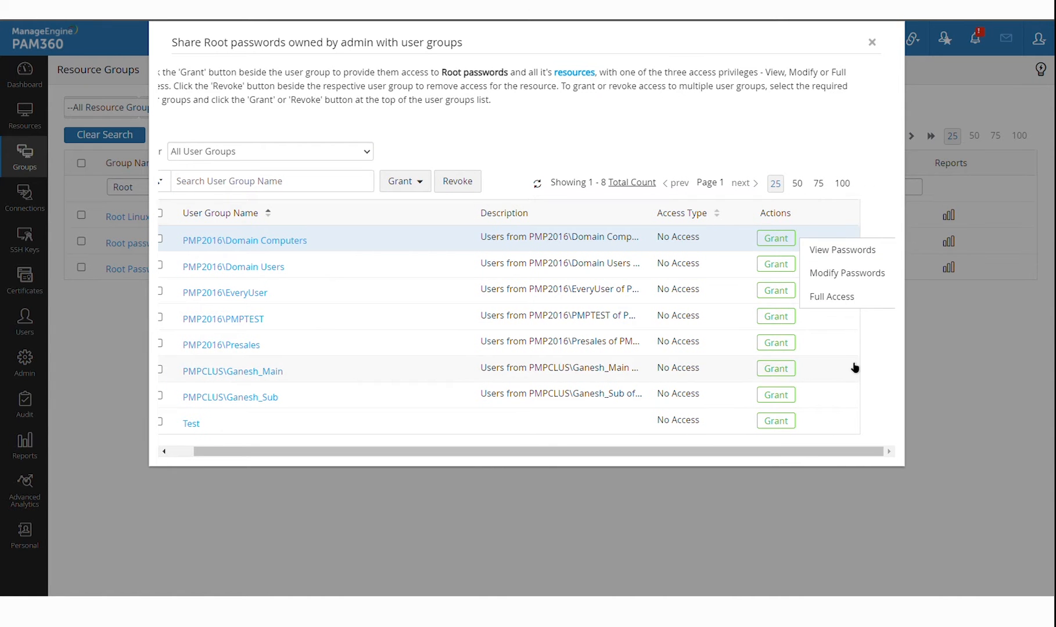
click(743, 127)
click(802, 264)
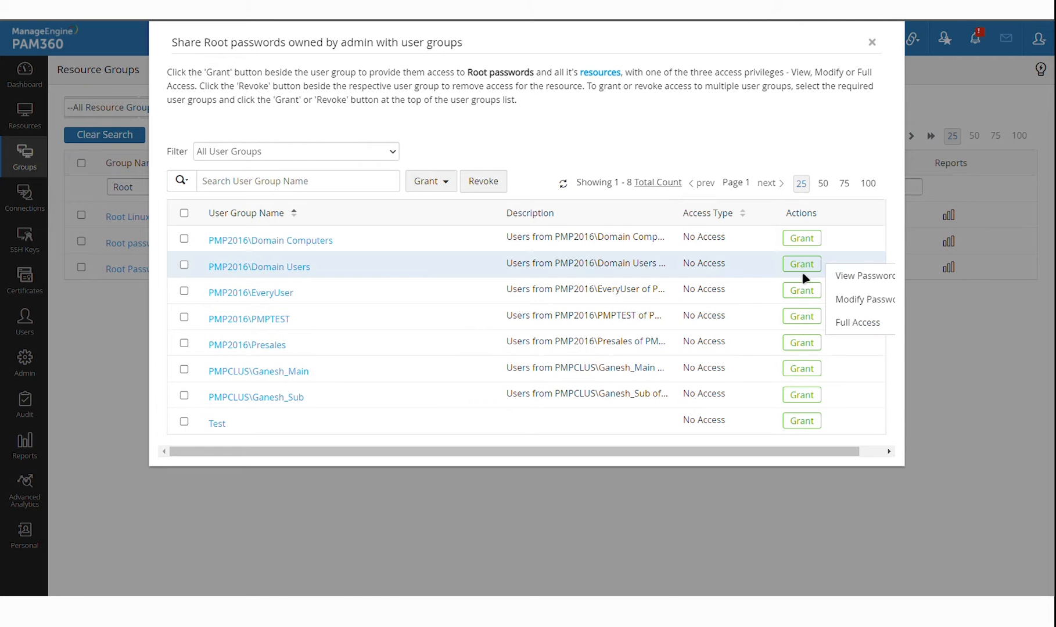
drag(830, 457, 866, 458)
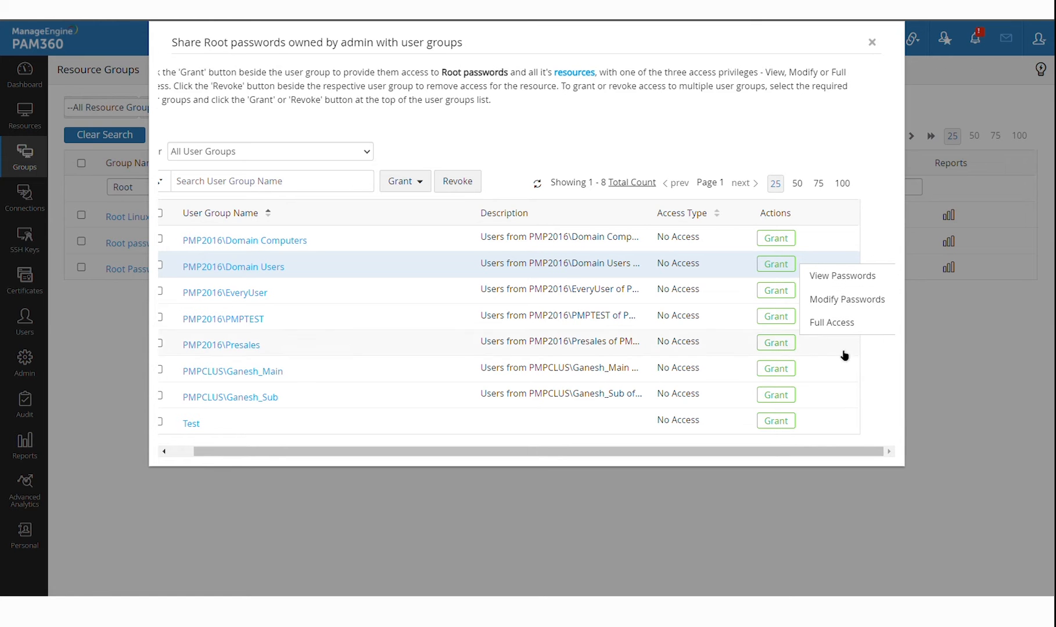
click(872, 43)
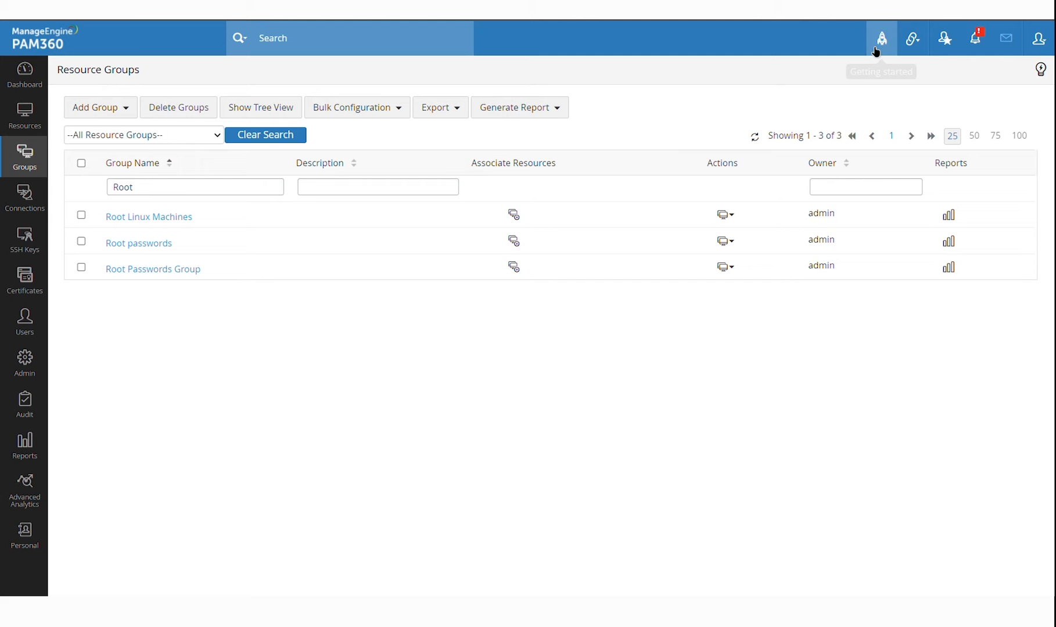
Open the AAAtest1 resource's account details from the All Resources list
click(36, 124)
scroll(531, 395, down, 5)
scroll(531, 394, up, 5)
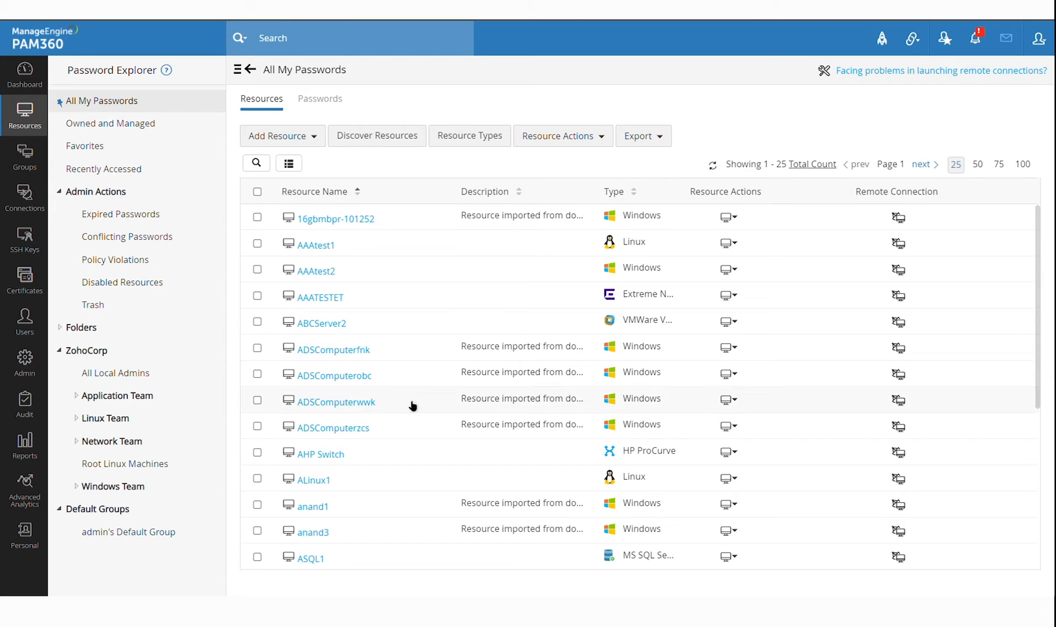
scroll(511, 389, down, 5)
scroll(511, 389, up, 5)
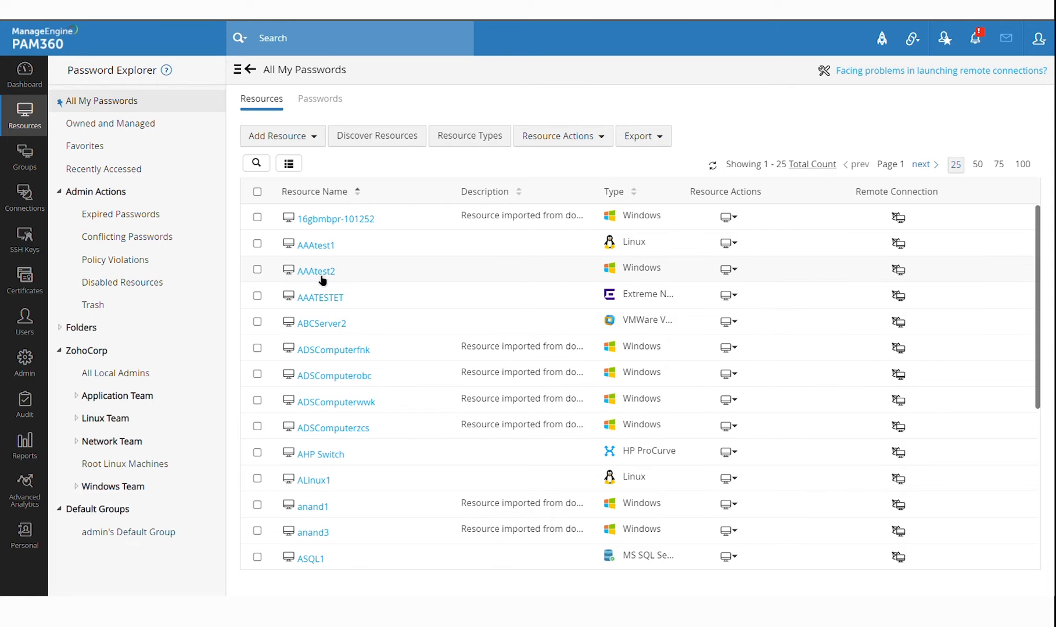
click(323, 247)
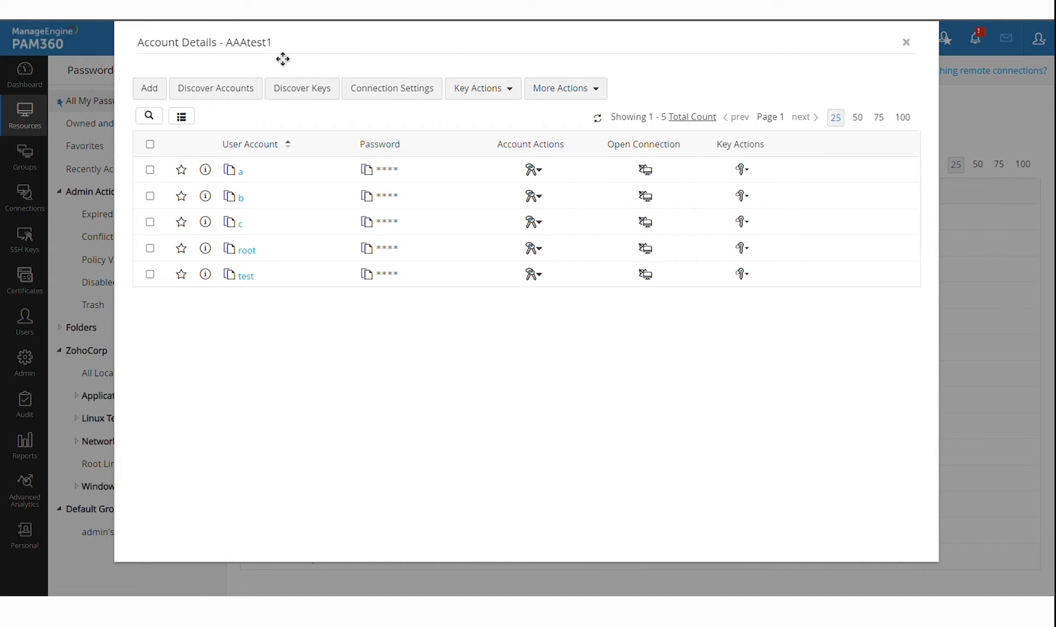
Start a password change for the root account and generate a new random password
click(536, 251)
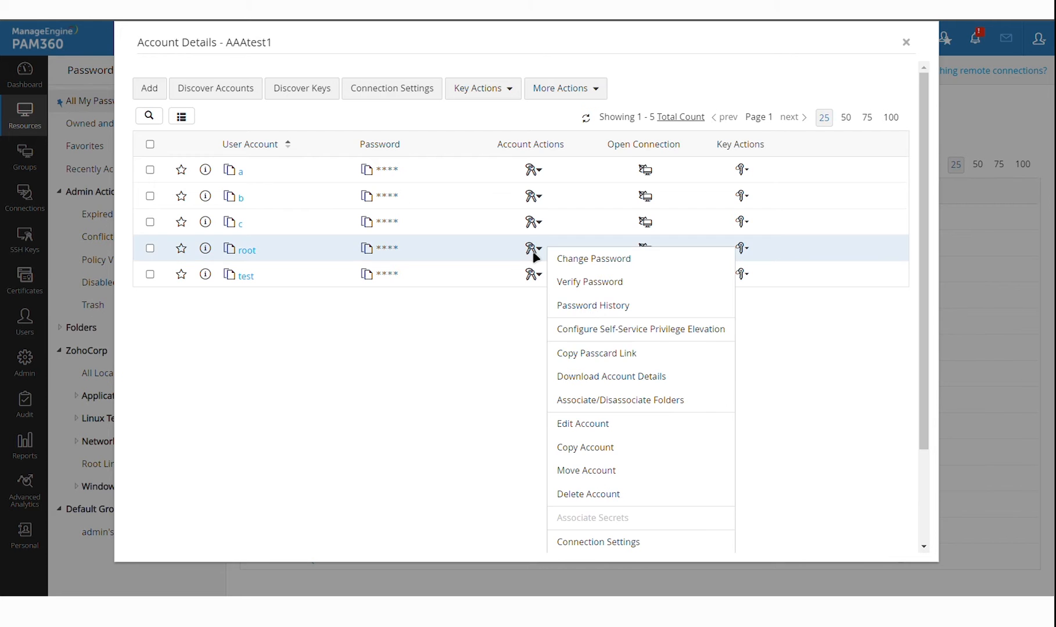
click(593, 262)
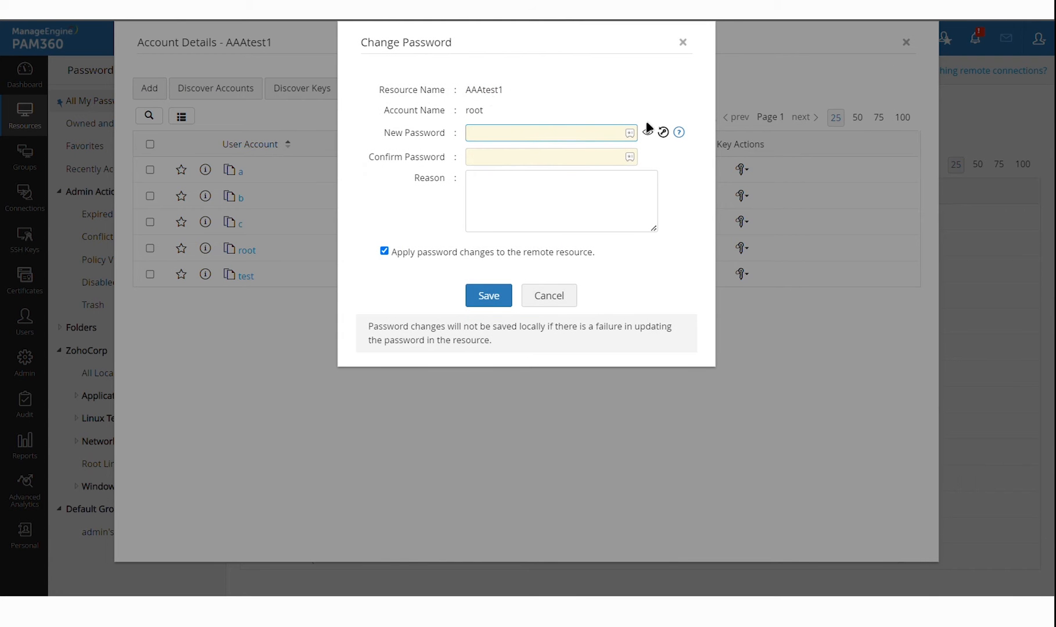
click(663, 132)
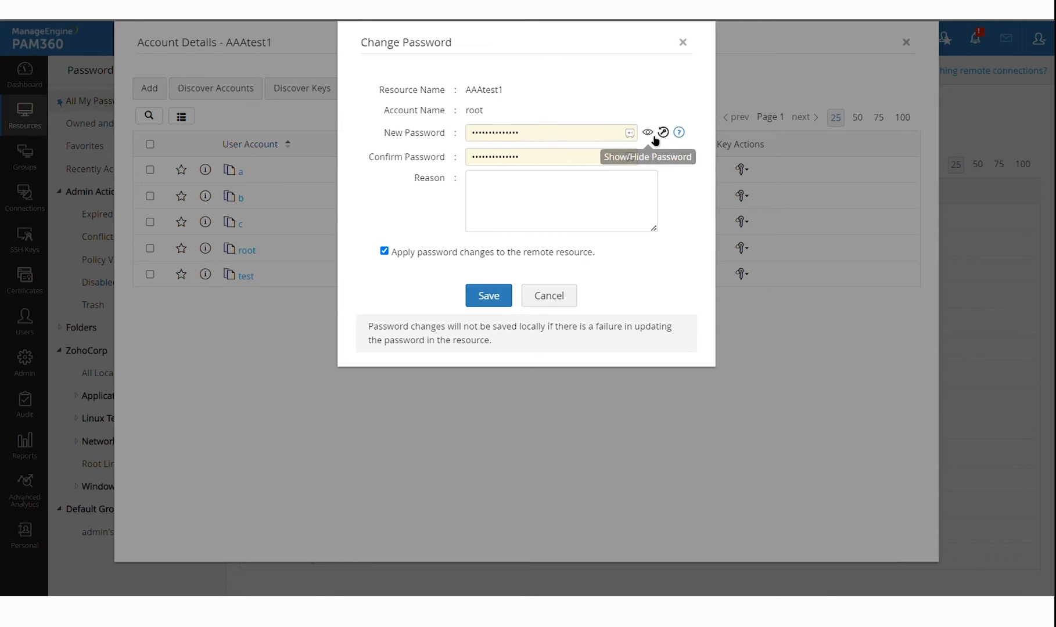
click(651, 134)
click(663, 133)
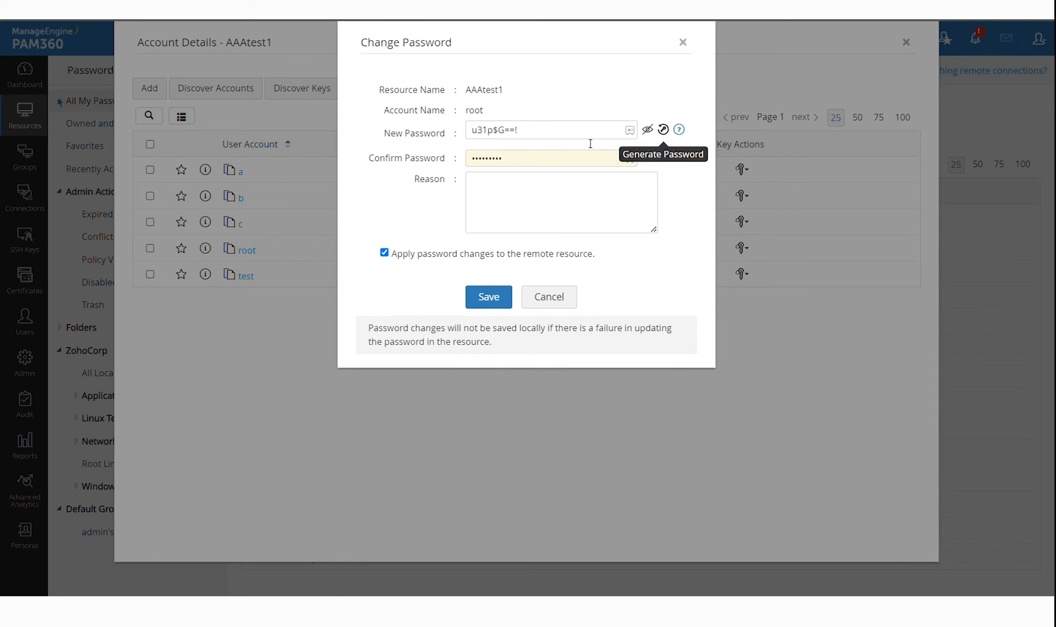
click(668, 133)
click(671, 136)
click(648, 131)
Save the new root password without applying it to the remote resource
click(533, 140)
key(ctrl+a)
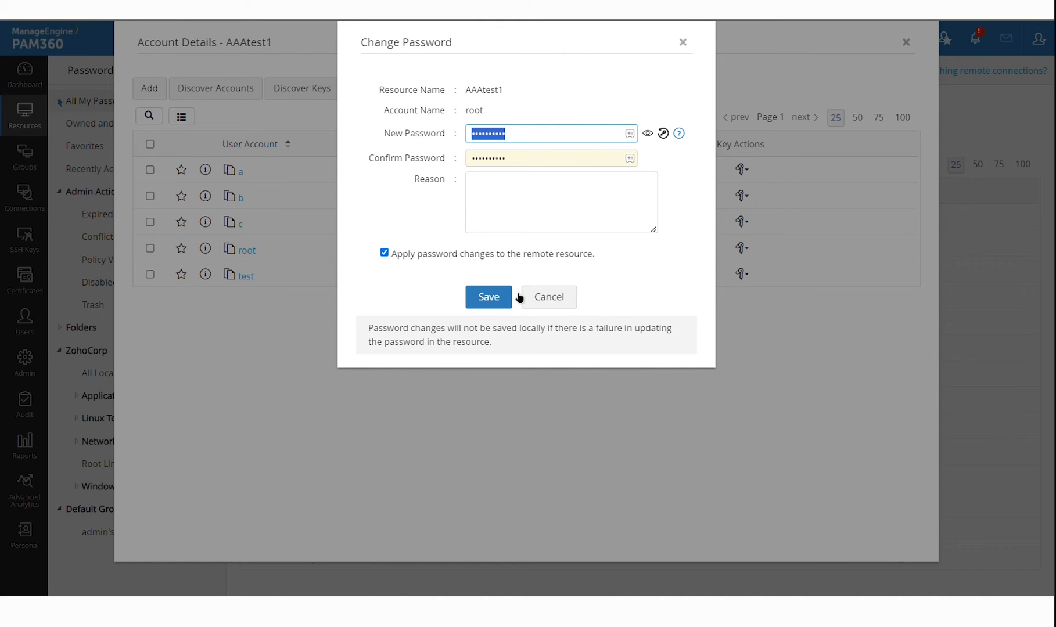
click(471, 102)
drag(468, 96, 528, 90)
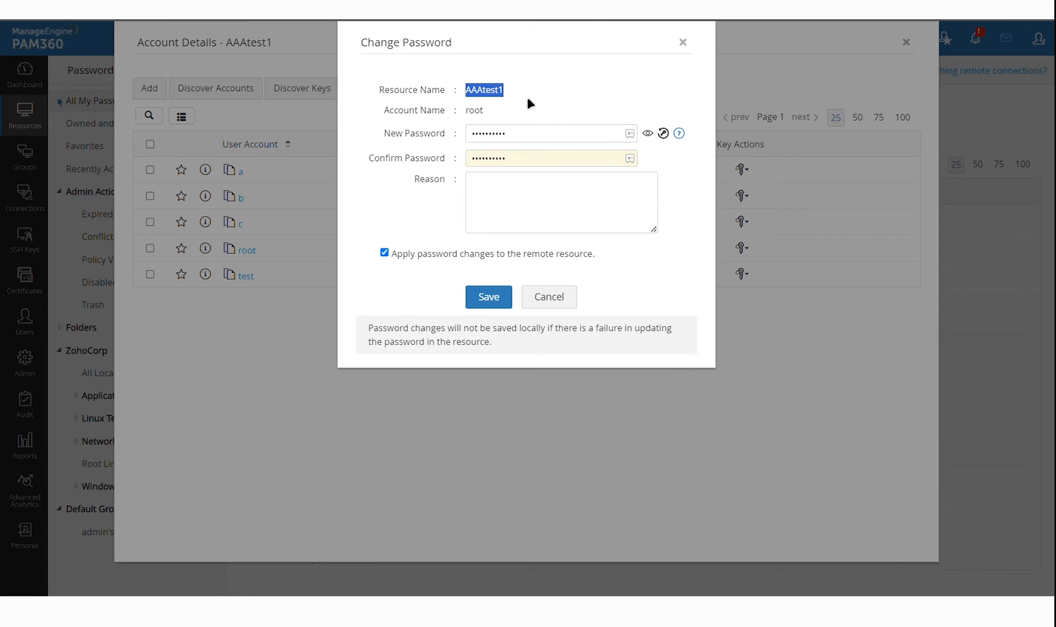
drag(469, 120, 519, 123)
click(519, 123)
click(429, 259)
click(491, 297)
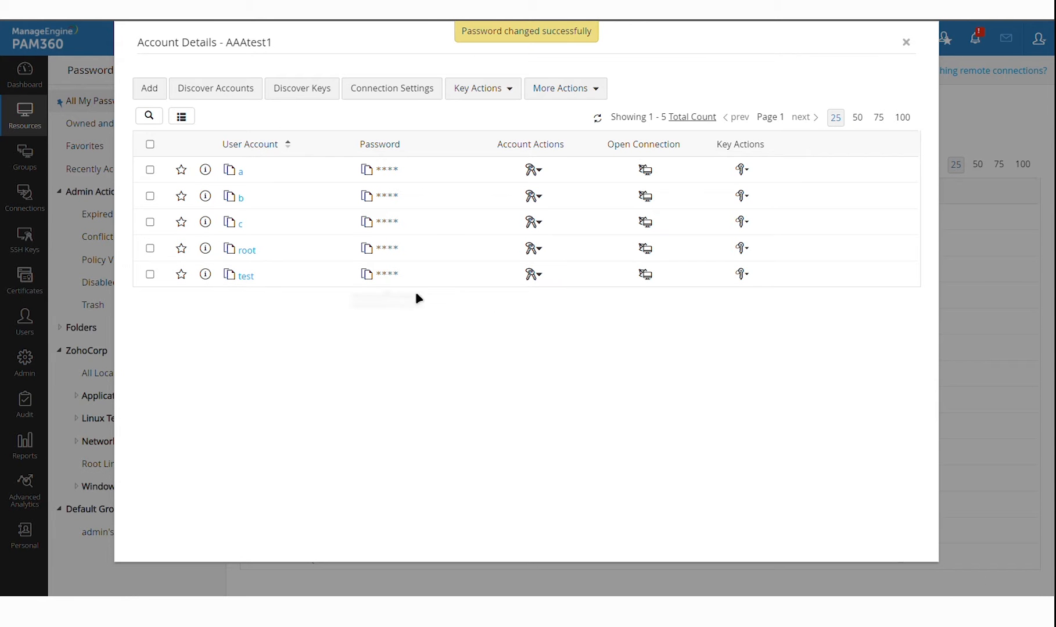
Review the root account's password history, then close the AAAtest1 account details
click(544, 251)
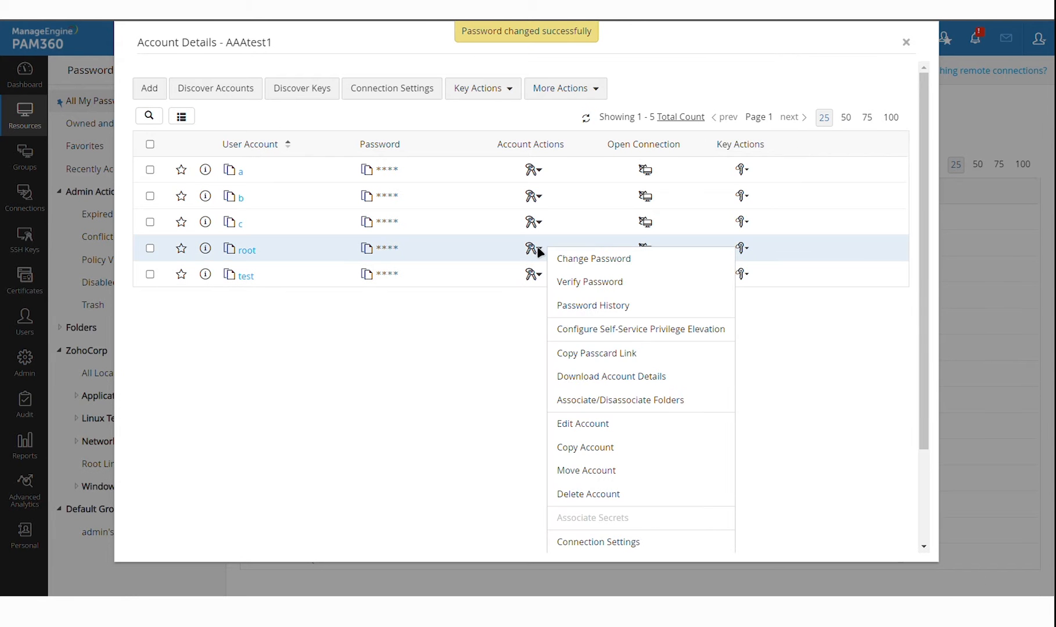
click(595, 307)
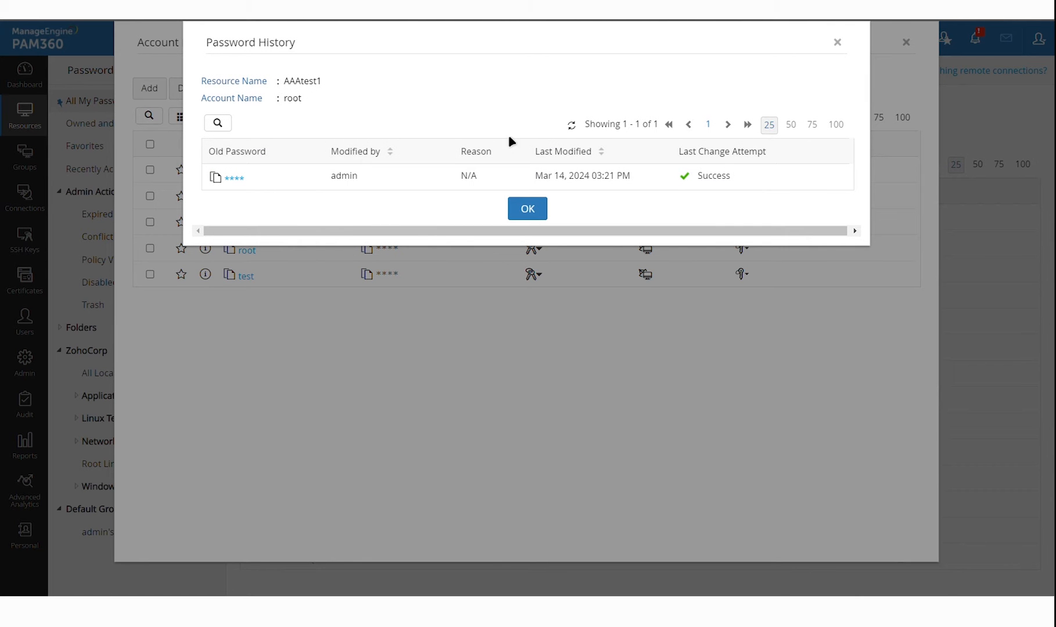
click(527, 210)
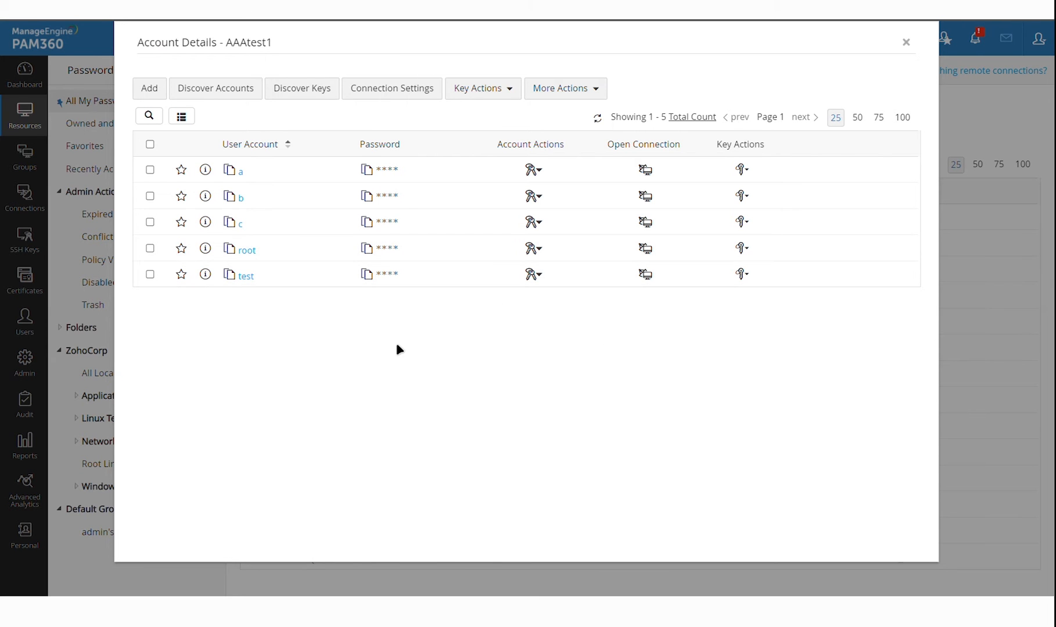
key(Escape)
Filter the Resource Groups list by Group Name 'Root'
scroll(402, 348, down, 2)
scroll(403, 348, up, 2)
click(25, 156)
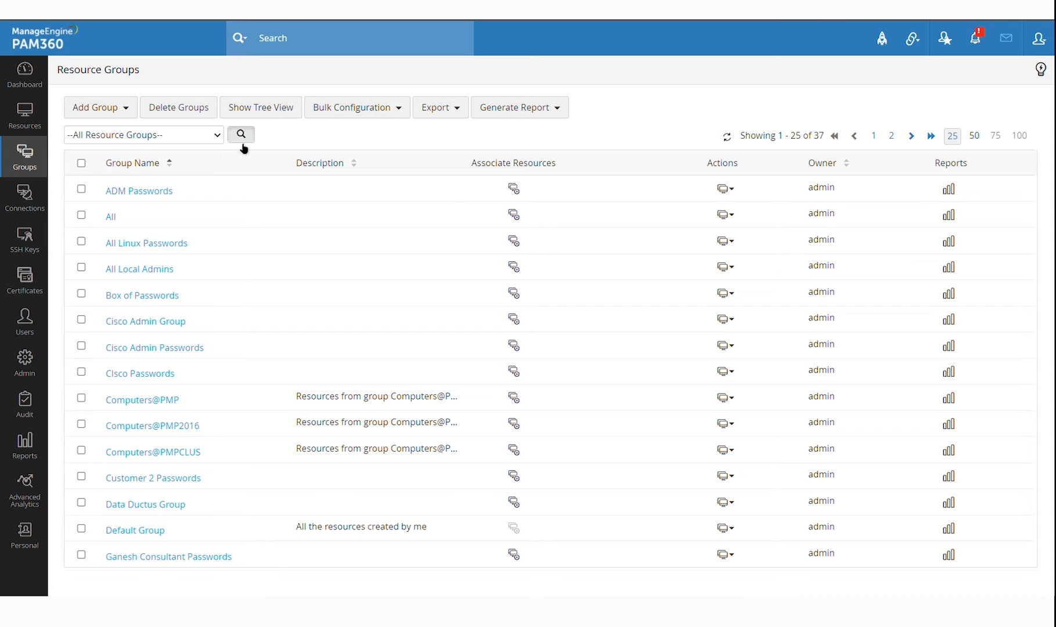
click(241, 134)
text(Root)
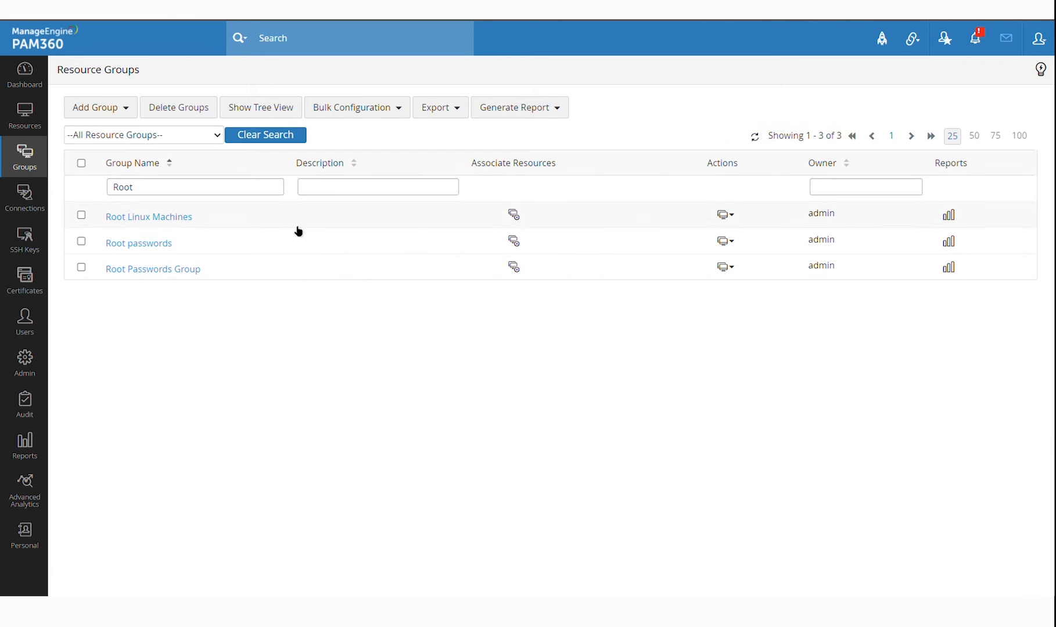
Preview a group password reset for Root passwords, toggling shared versus unique passwords, then cancel
click(726, 242)
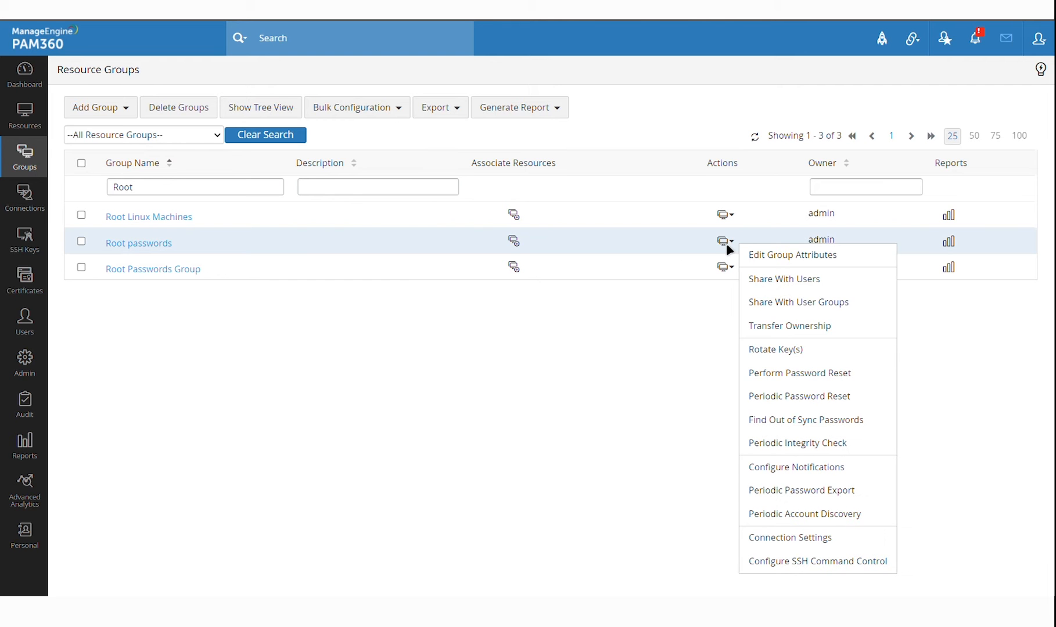
click(796, 374)
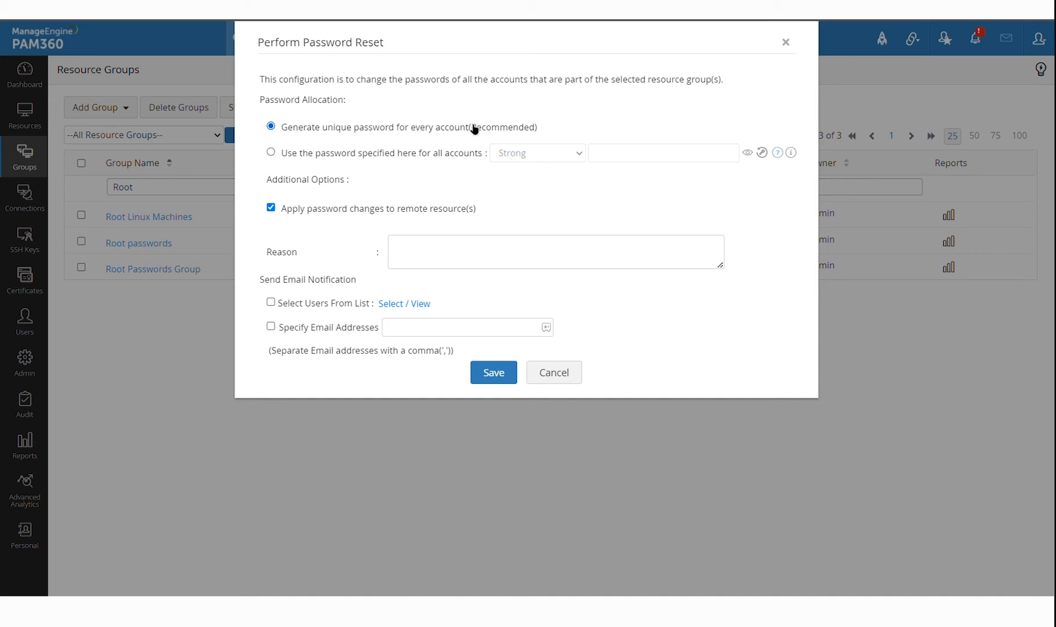
click(383, 162)
click(404, 132)
click(564, 376)
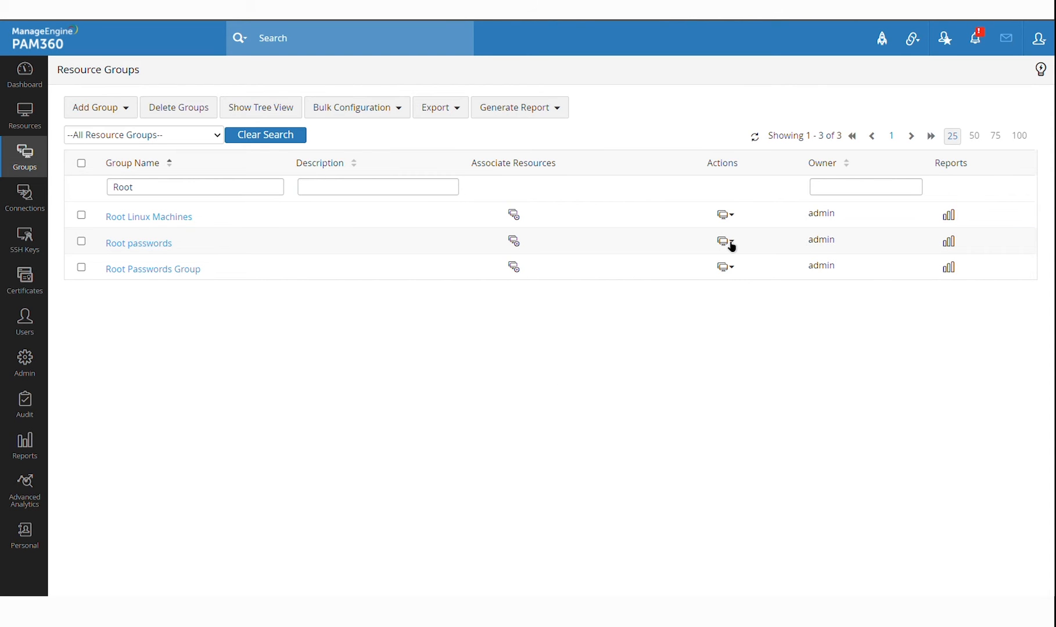
click(731, 246)
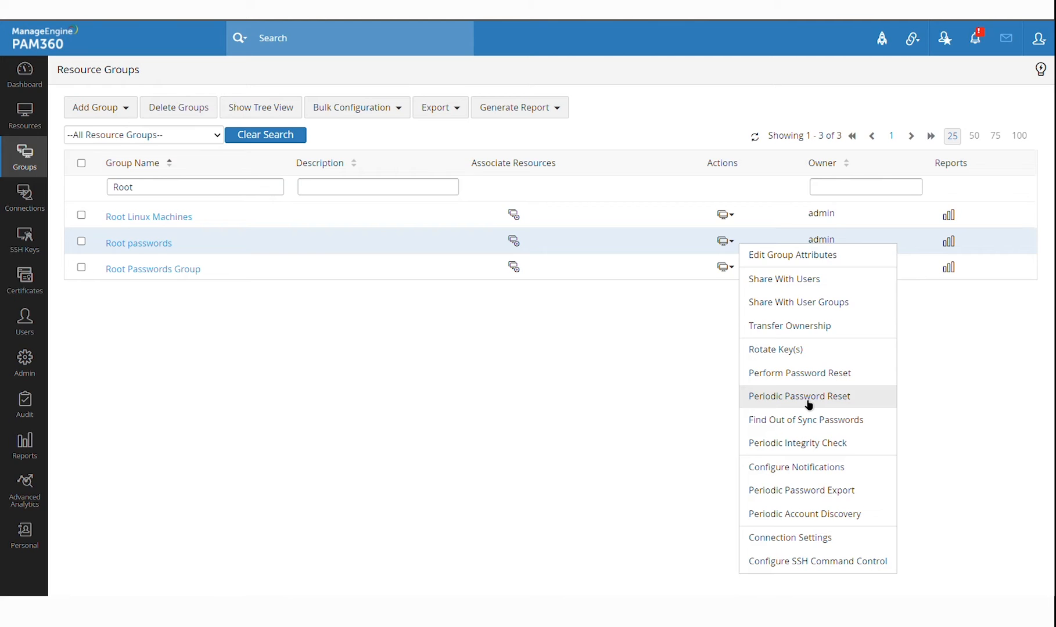
Schedule a periodic password reset for Root passwords every 2 days starting March 15, 2024
click(809, 403)
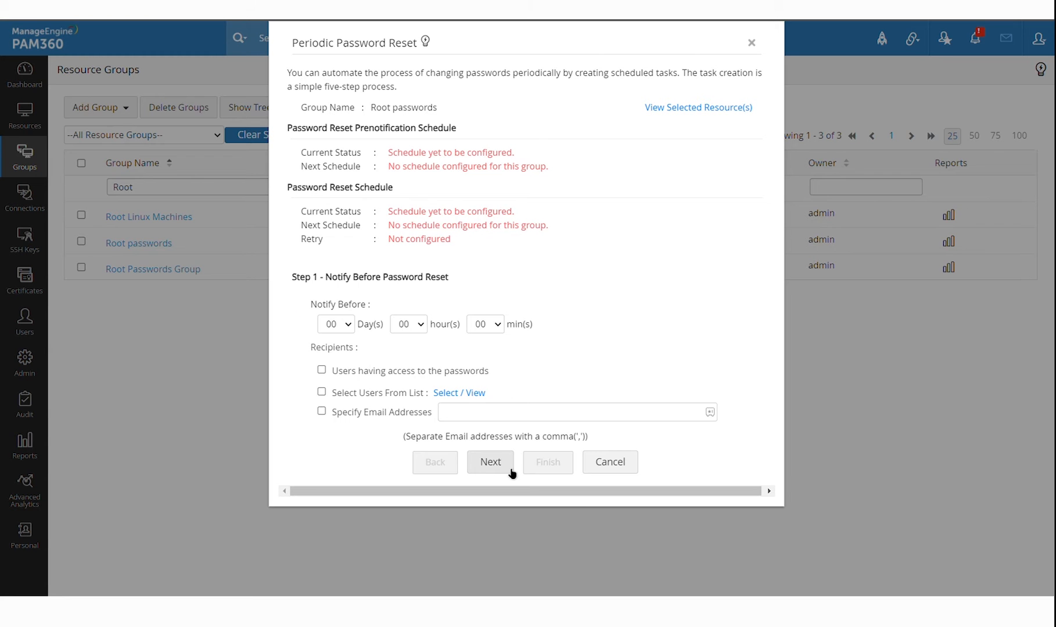
click(512, 472)
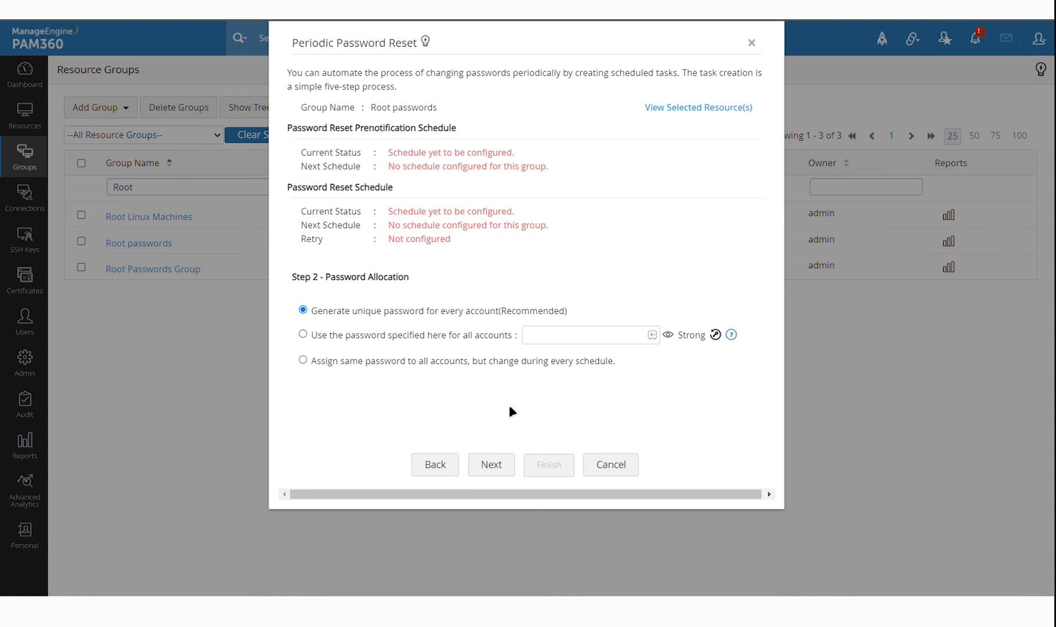
click(497, 466)
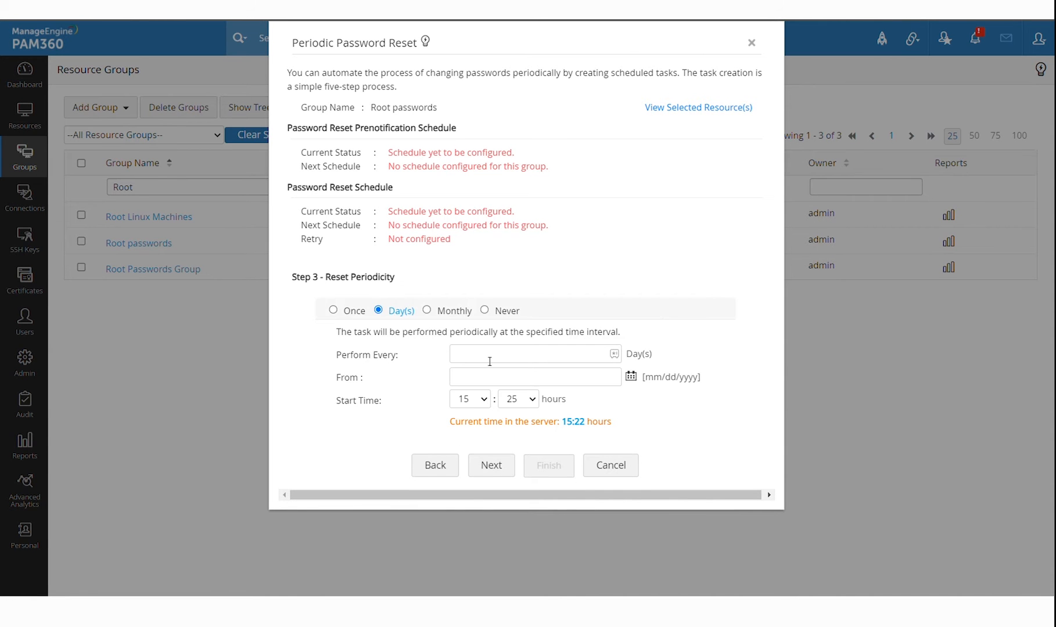
click(490, 361)
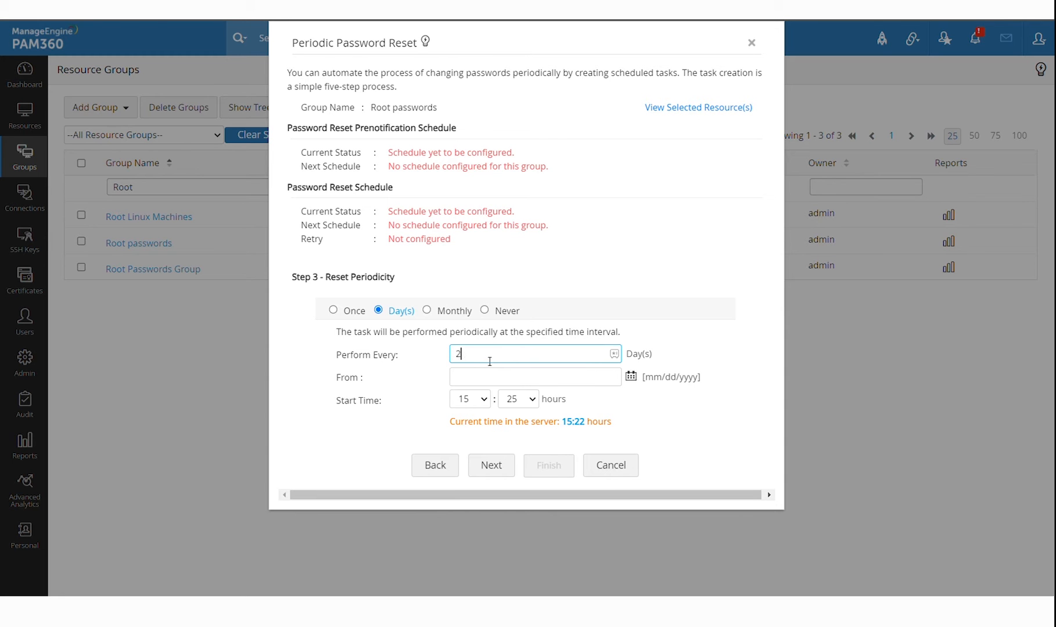
click(631, 378)
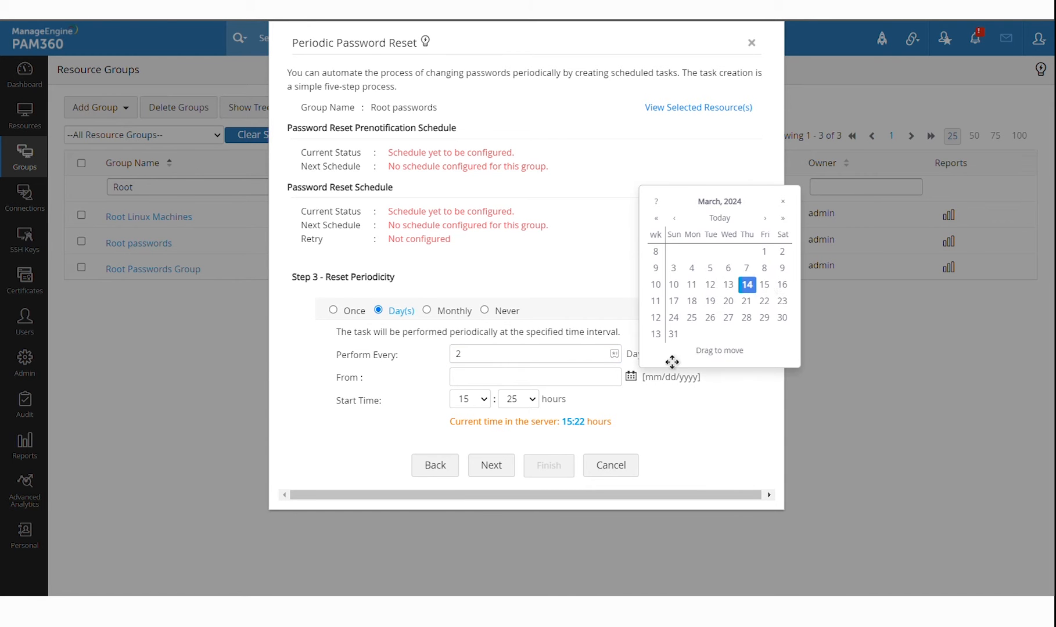
click(765, 285)
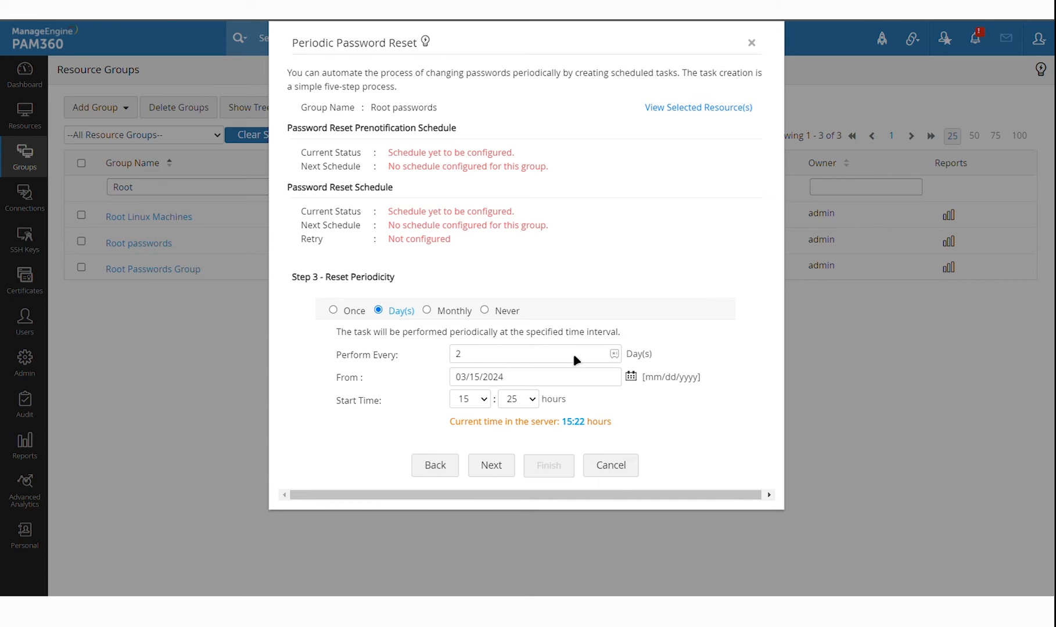
Enable reset retries with 4 attempts 5 hours apart, then discard the schedule
click(510, 469)
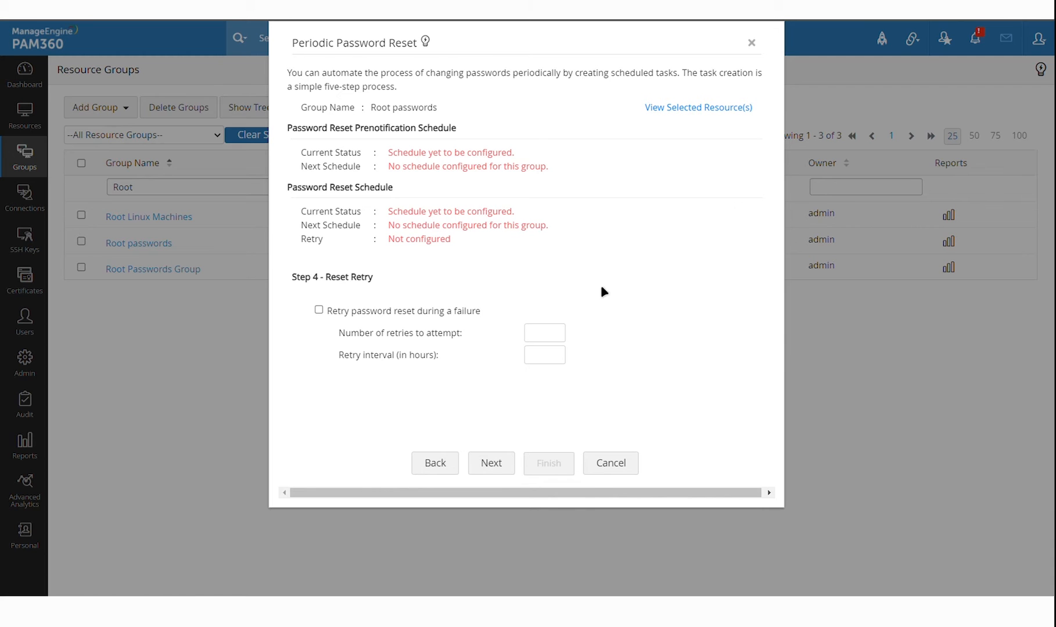
click(360, 317)
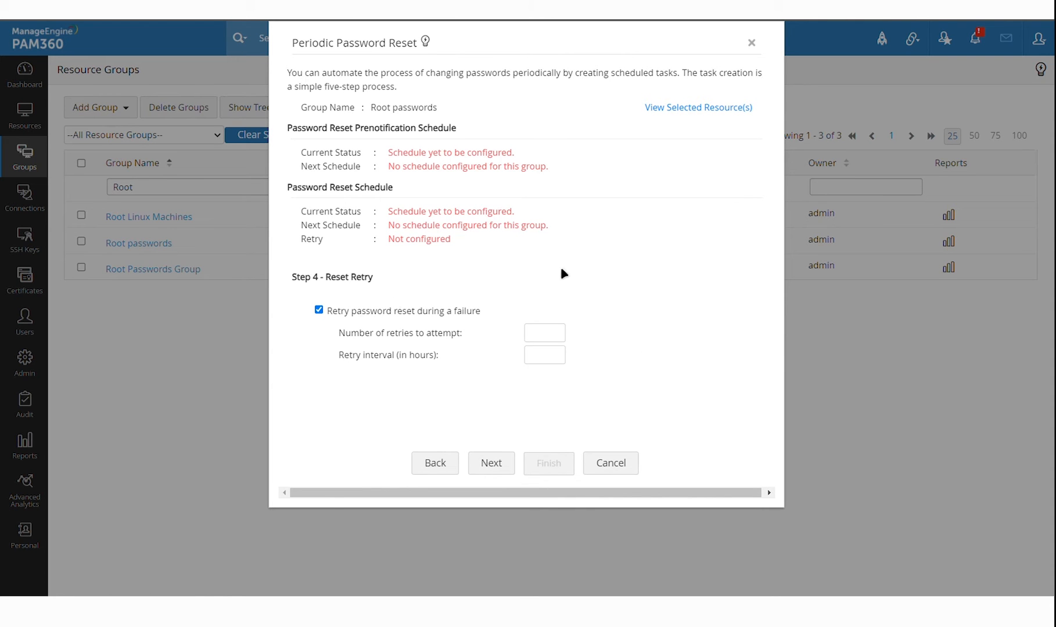
click(550, 348)
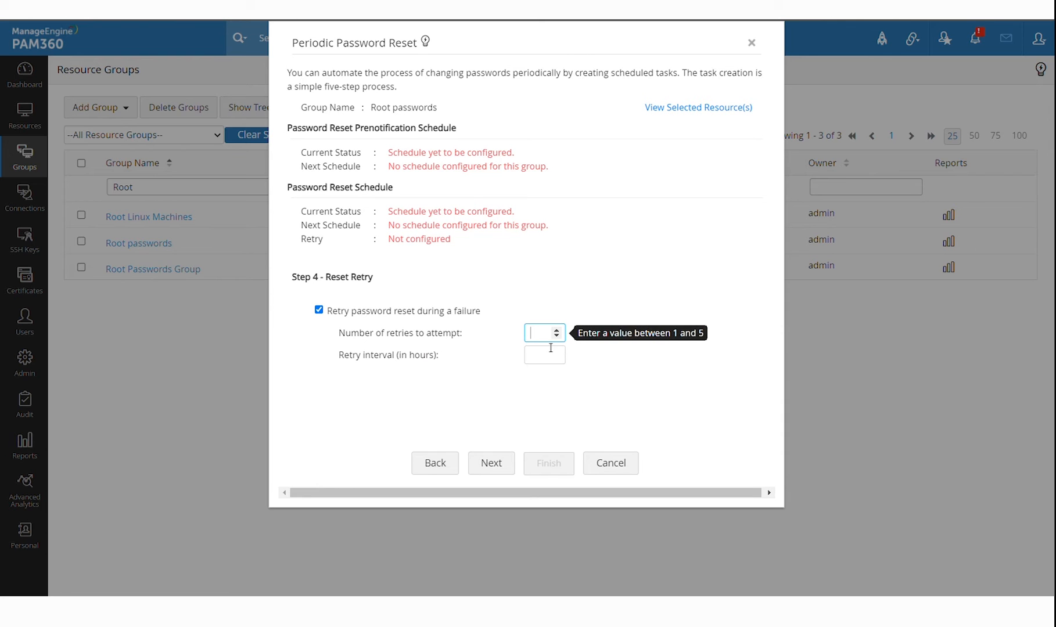
text(4)
click(548, 365)
text(5)
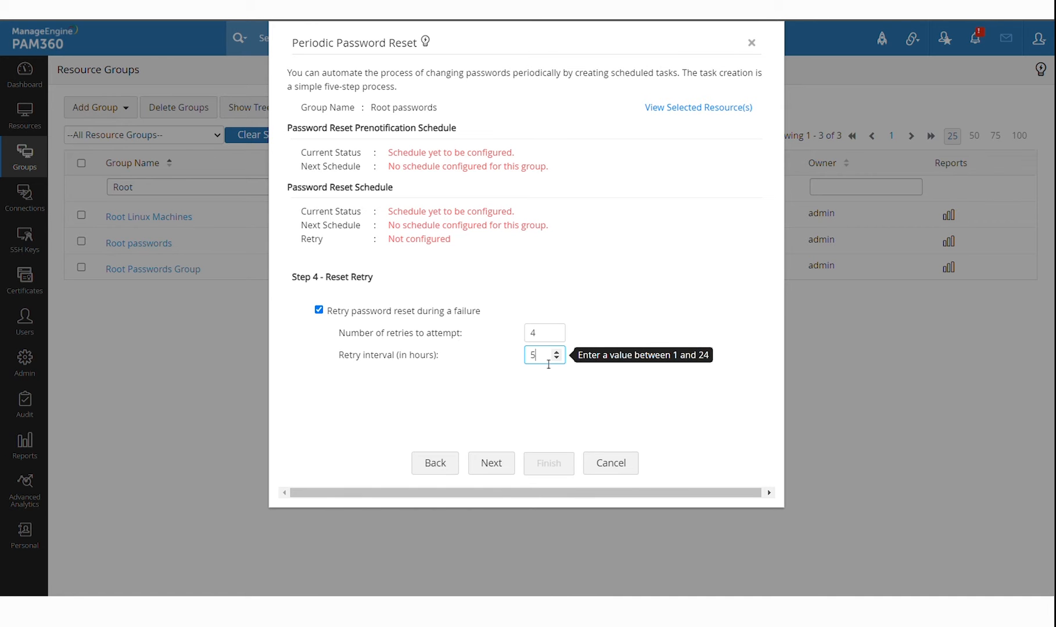
click(758, 418)
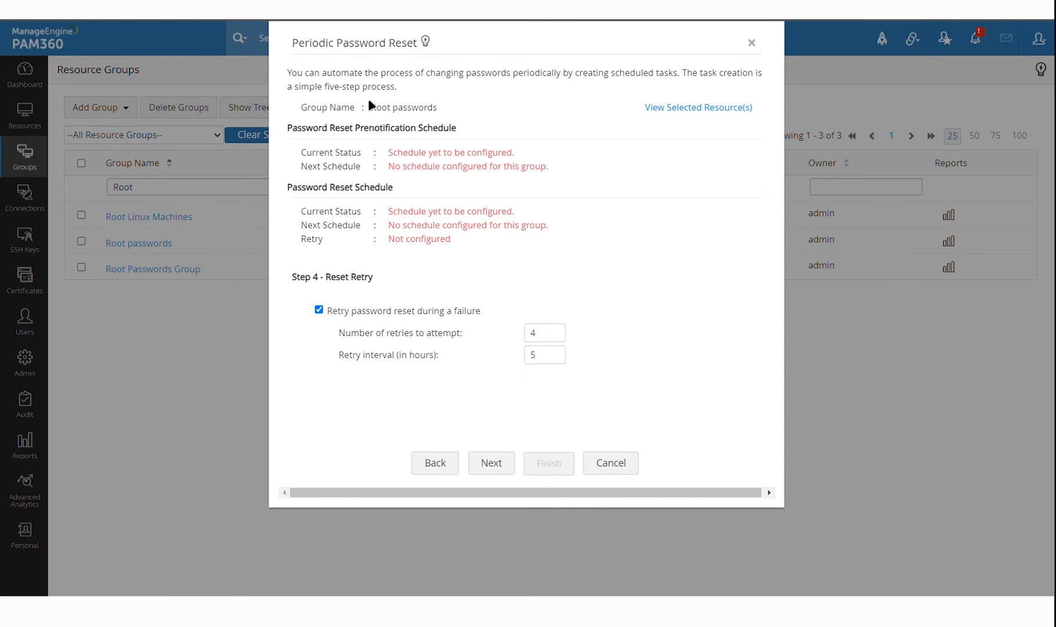
double_click(380, 108)
click(639, 270)
click(544, 340)
click(695, 285)
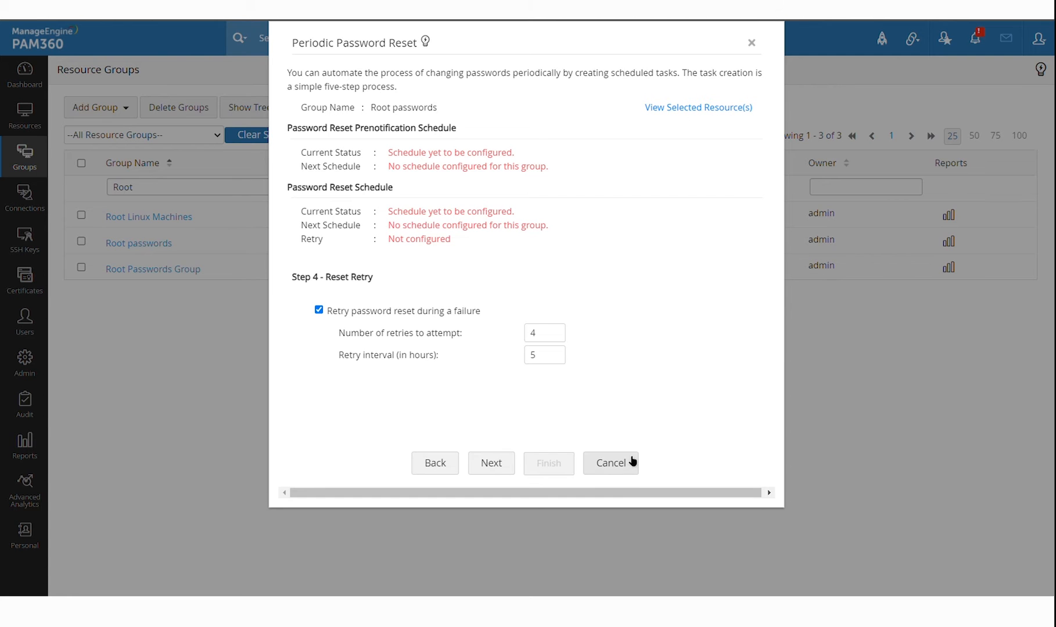
click(608, 471)
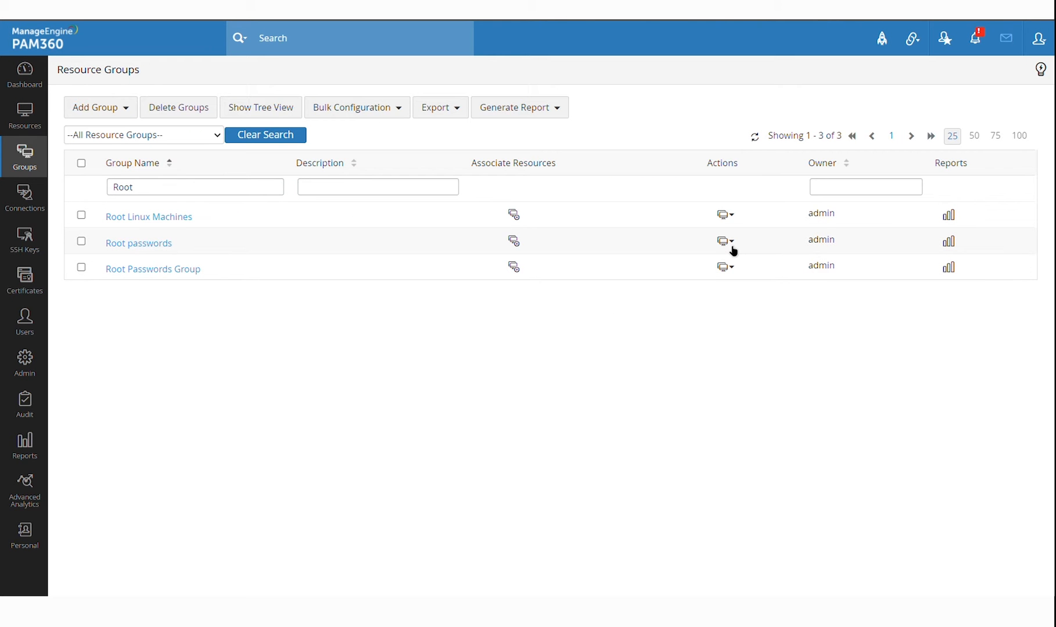
Select all resources and open Configure Remote Password Reset from the bulk resource actions
click(31, 118)
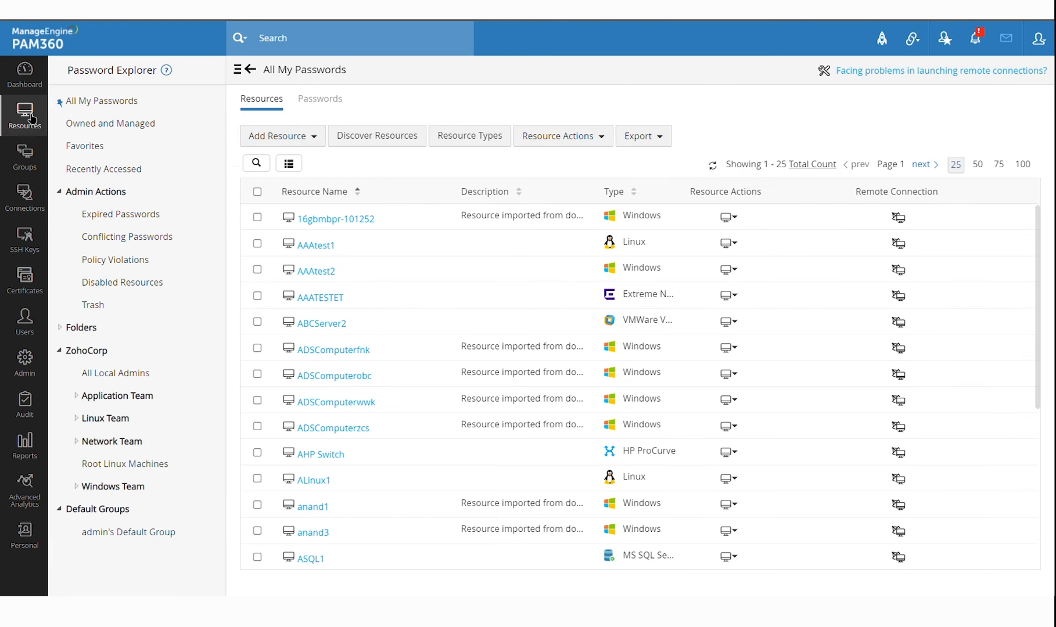
scroll(465, 335, down, 3)
scroll(464, 335, up, 3)
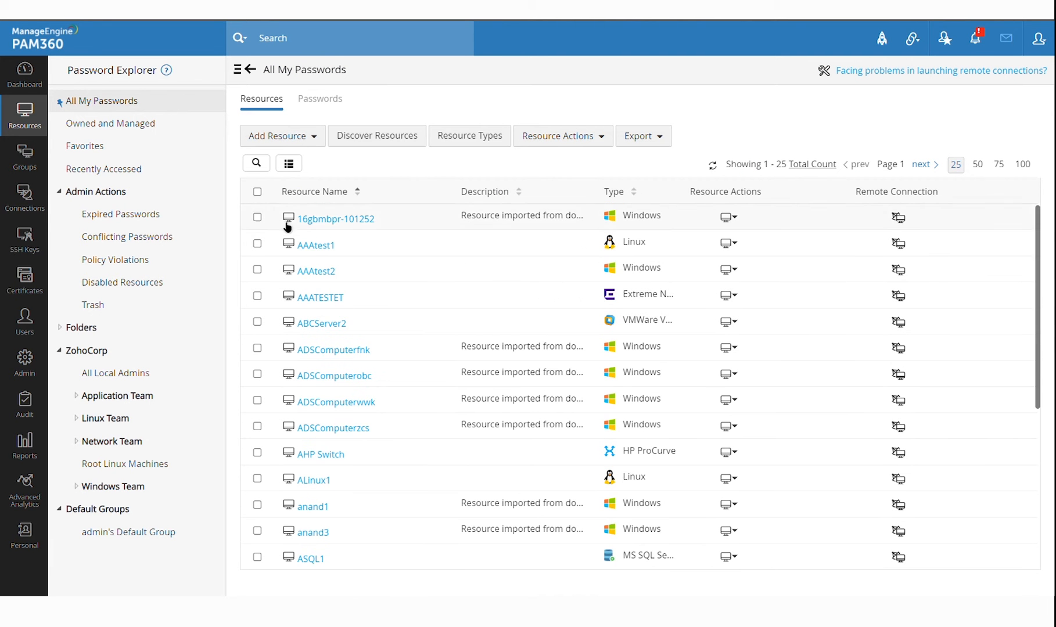
click(257, 192)
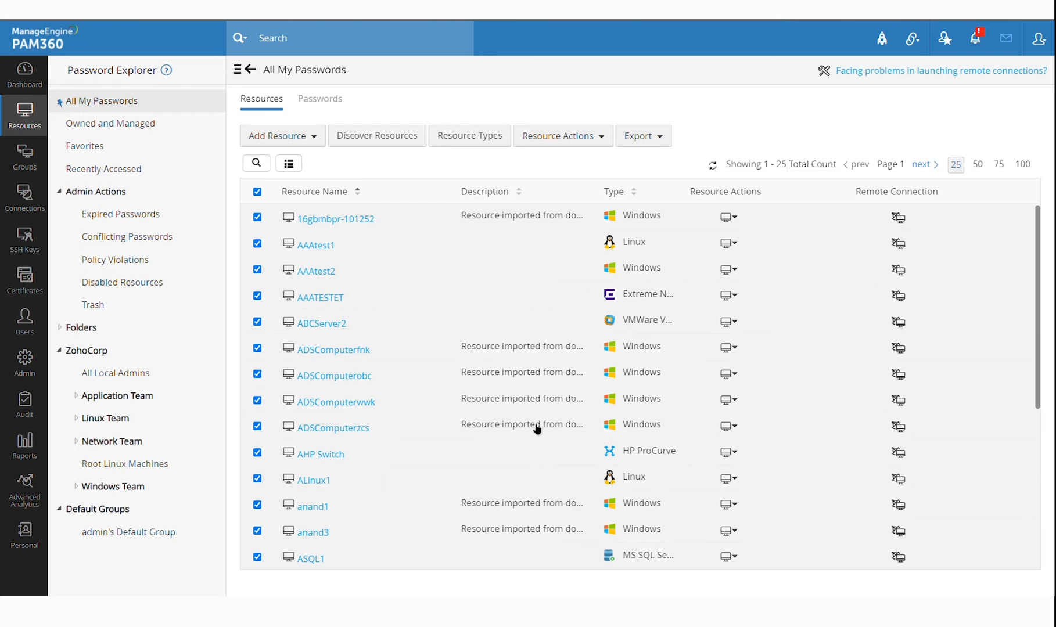
scroll(538, 431, down, 5)
scroll(537, 430, up, 5)
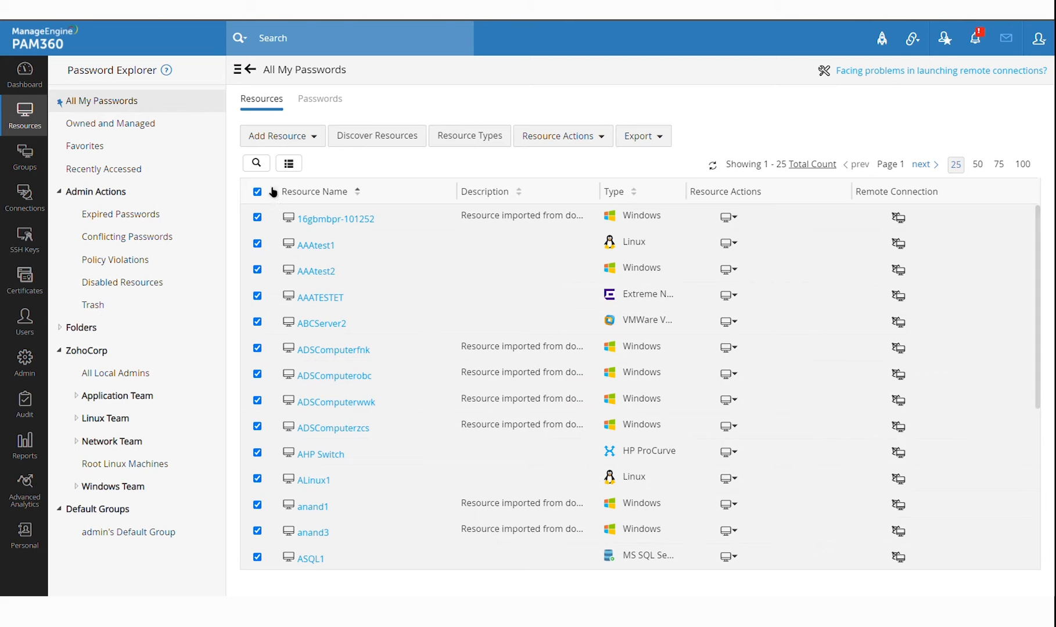
click(606, 144)
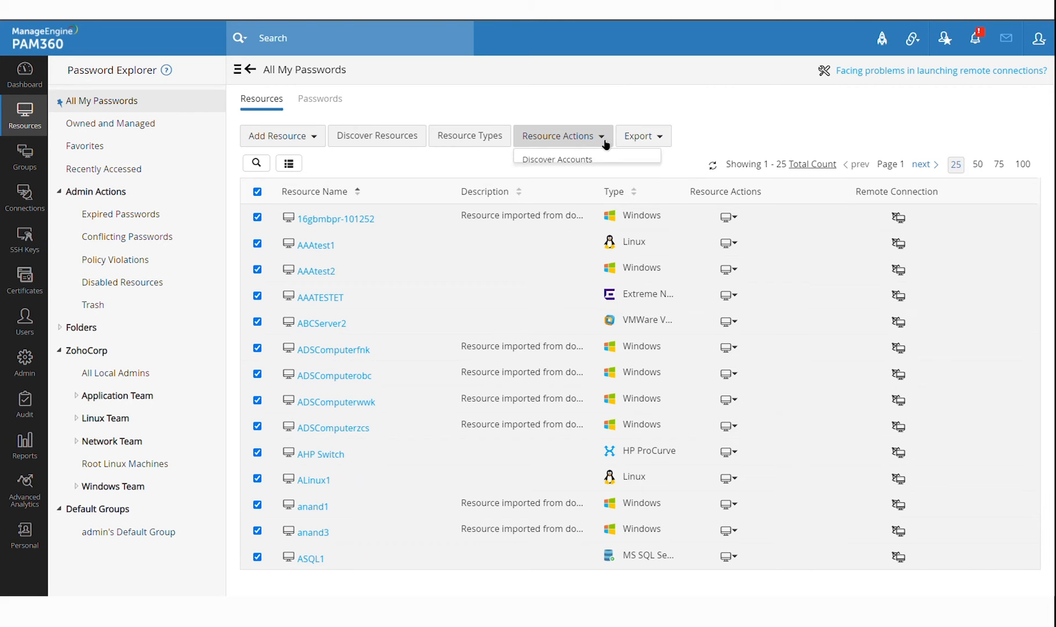
mouse_move(627, 201)
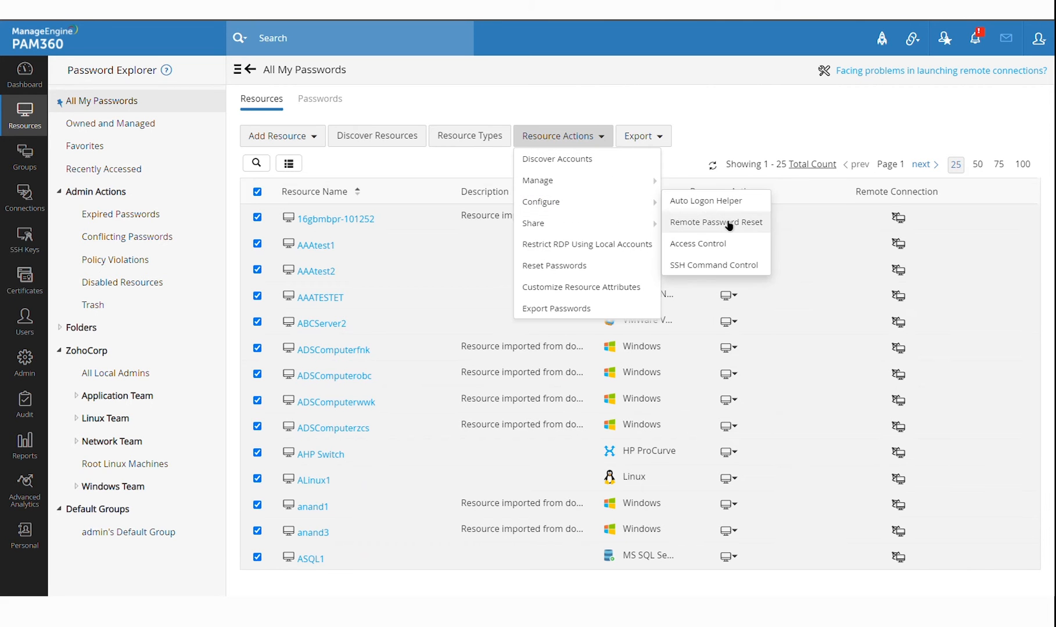
click(727, 224)
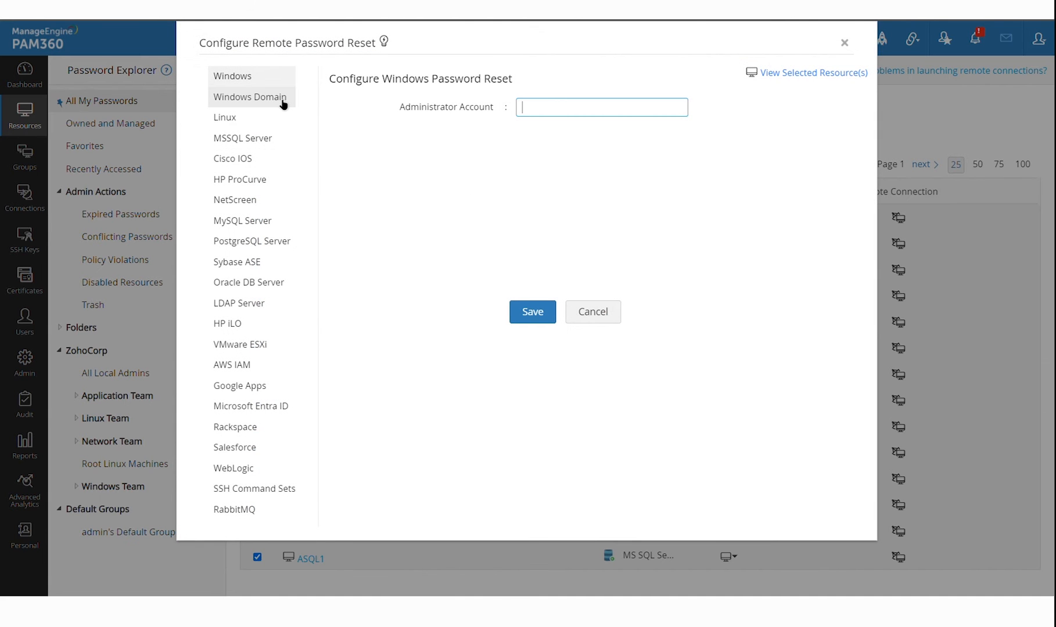
Set Windows Domain reset to domain resource PAM-DC with its administrator account
click(284, 98)
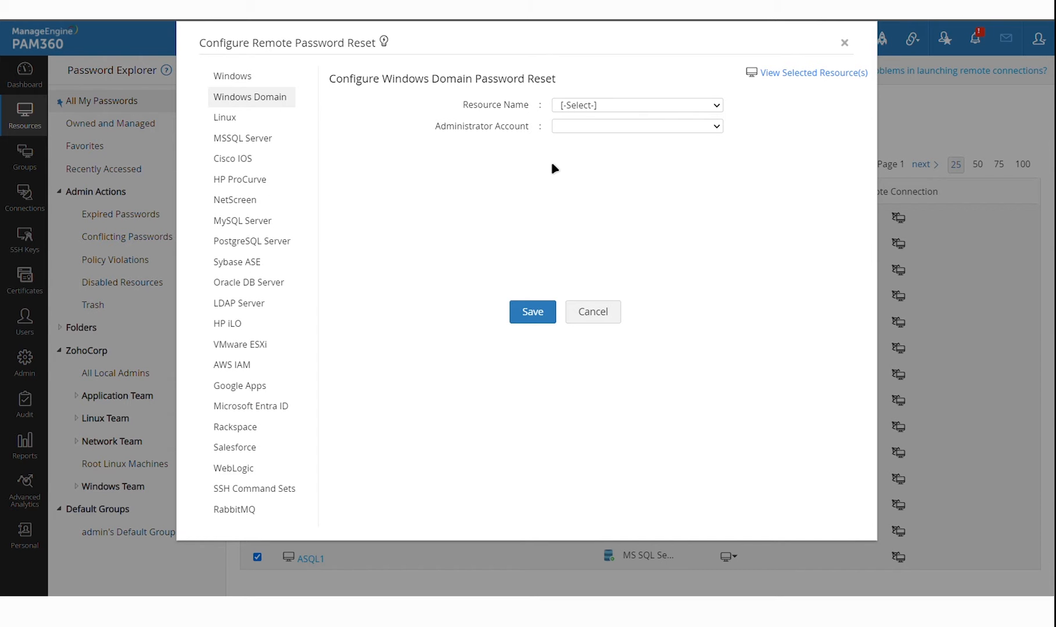
click(607, 109)
click(609, 135)
click(593, 132)
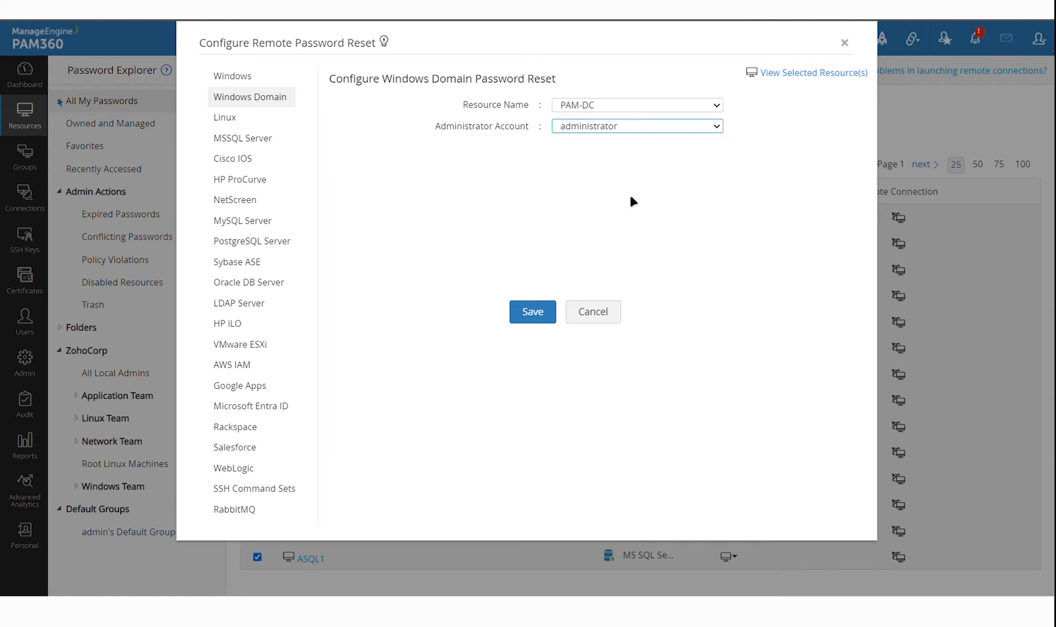
click(230, 121)
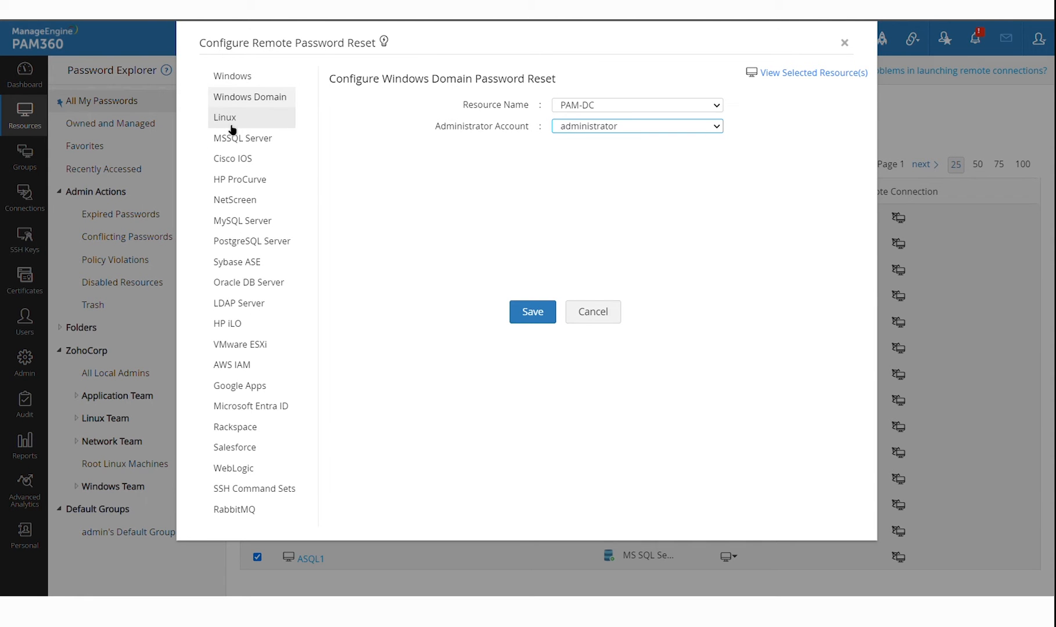
Set the Linux reset login account to guest with root for privilege elevation
click(661, 241)
text(guest)
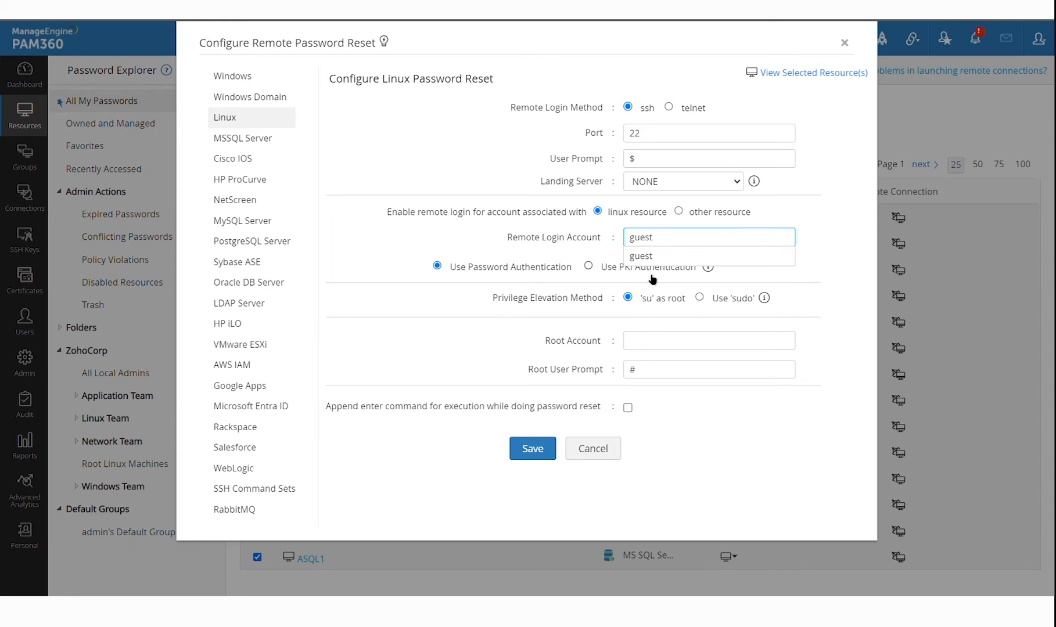
click(669, 318)
click(670, 343)
text(root)
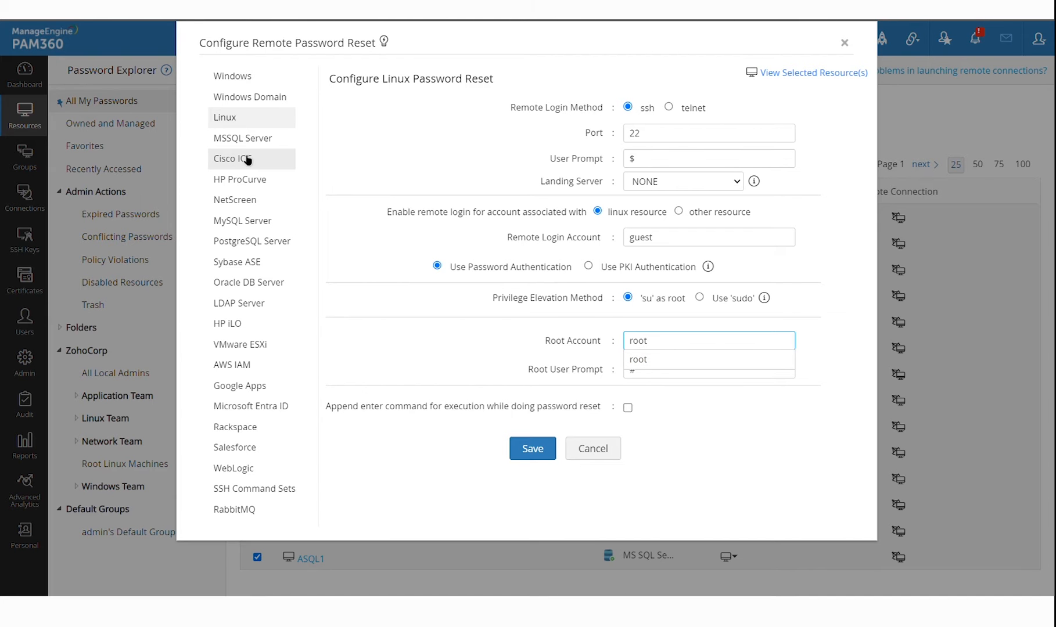
Set the Cisco IOS login account to admin and the user mode prompt to #
click(293, 157)
click(685, 192)
text(admin)
key(Tab)
key(Tab)
key(Tab)
text(e)
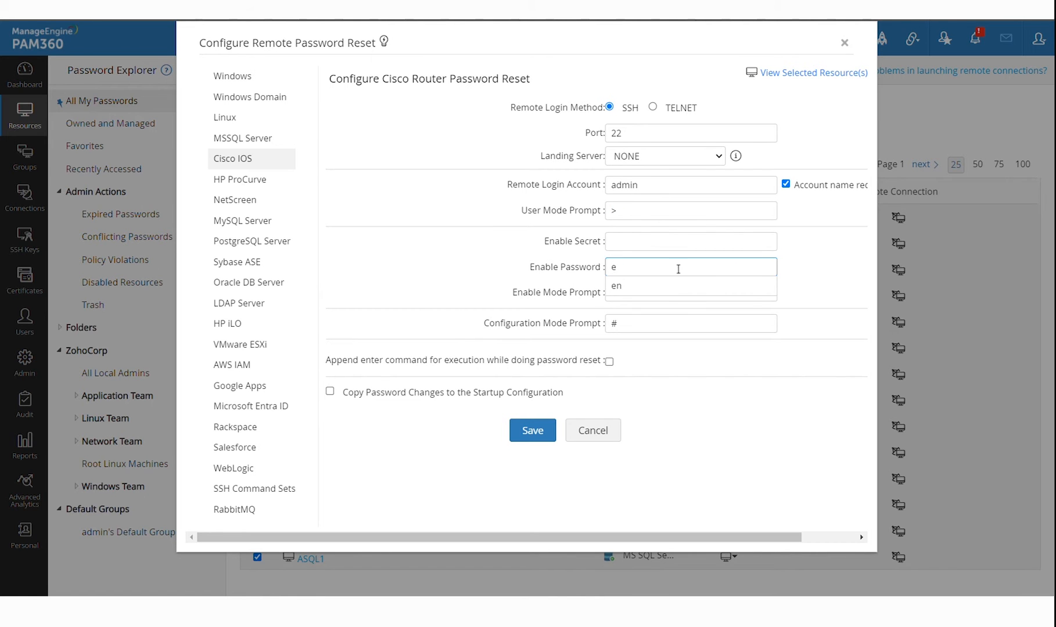
click(651, 290)
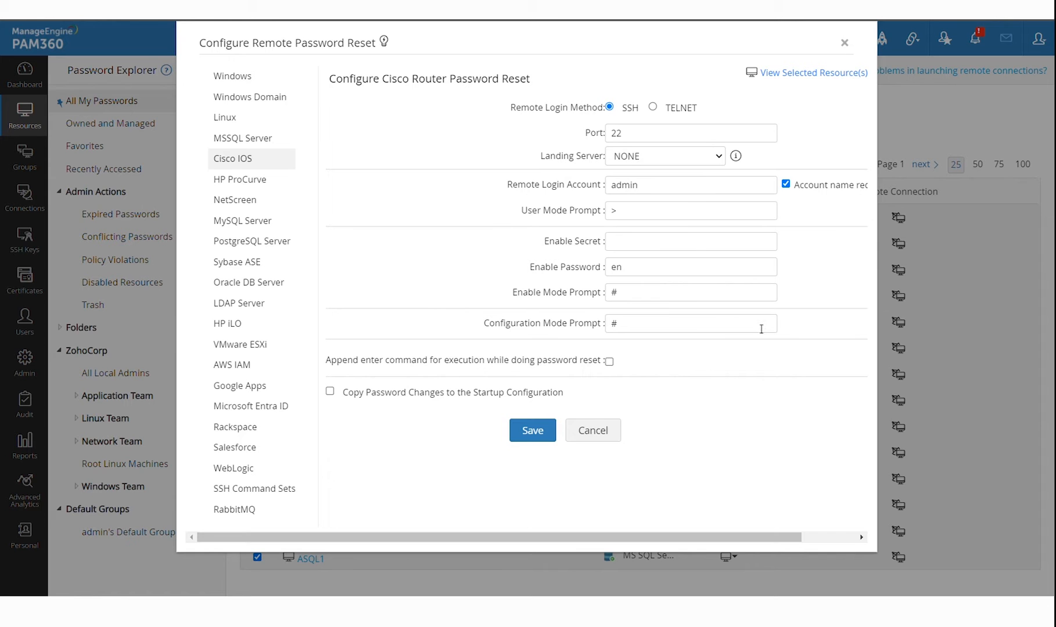
click(635, 215)
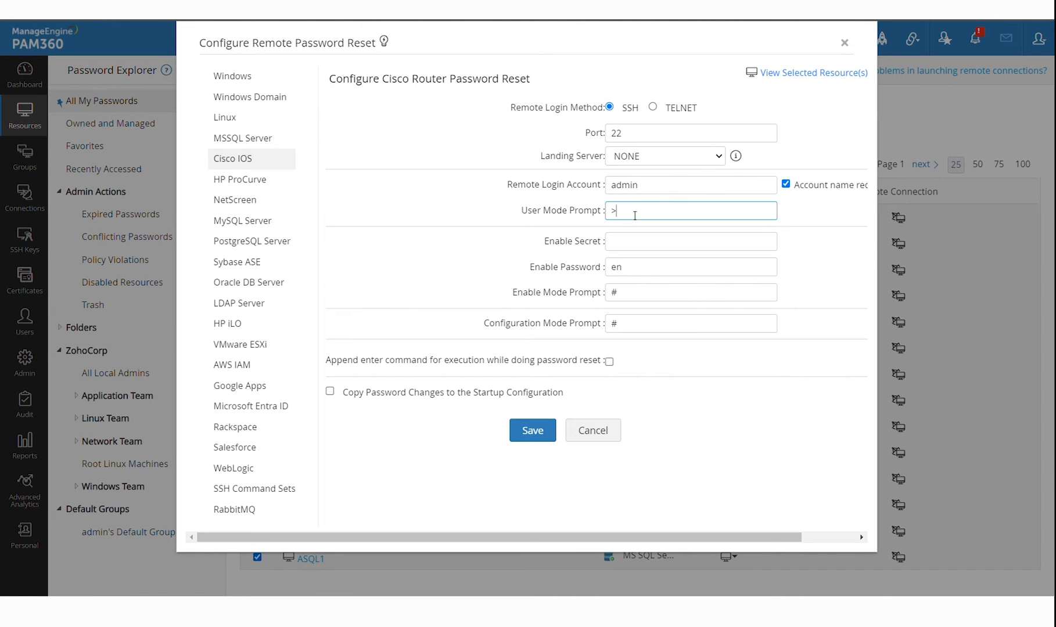
text(#)
Clear the Cisco IOS enable password, enable mode prompt and configuration mode prompt
click(654, 274)
text(en)
key(BackSpace)
key(BackSpace)
click(672, 302)
key(BackSpace)
click(674, 329)
key(BackSpace)
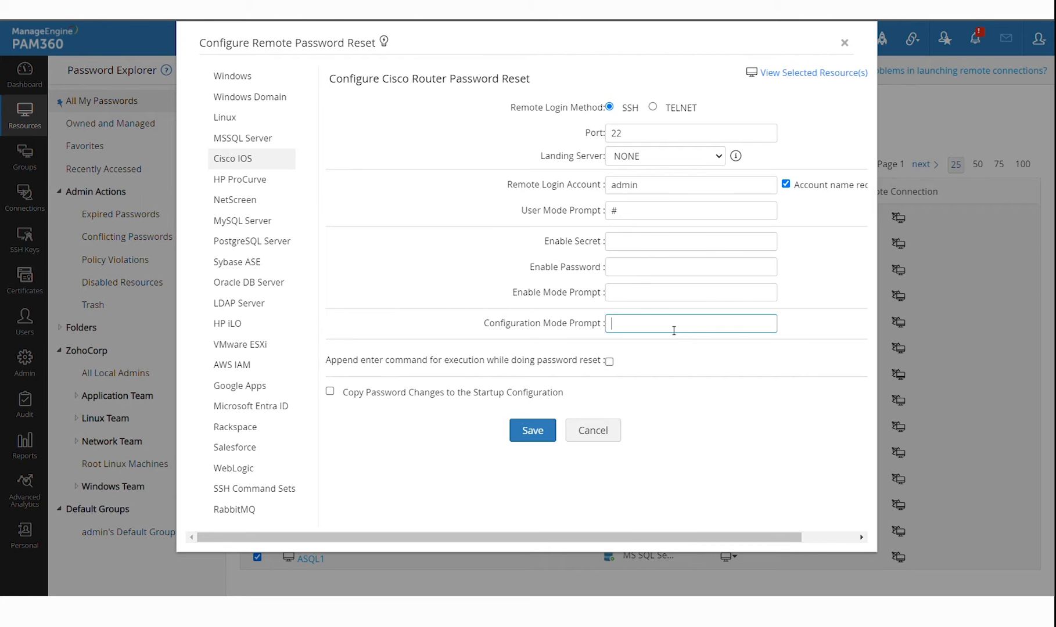
click(775, 467)
click(629, 220)
double_click(629, 220)
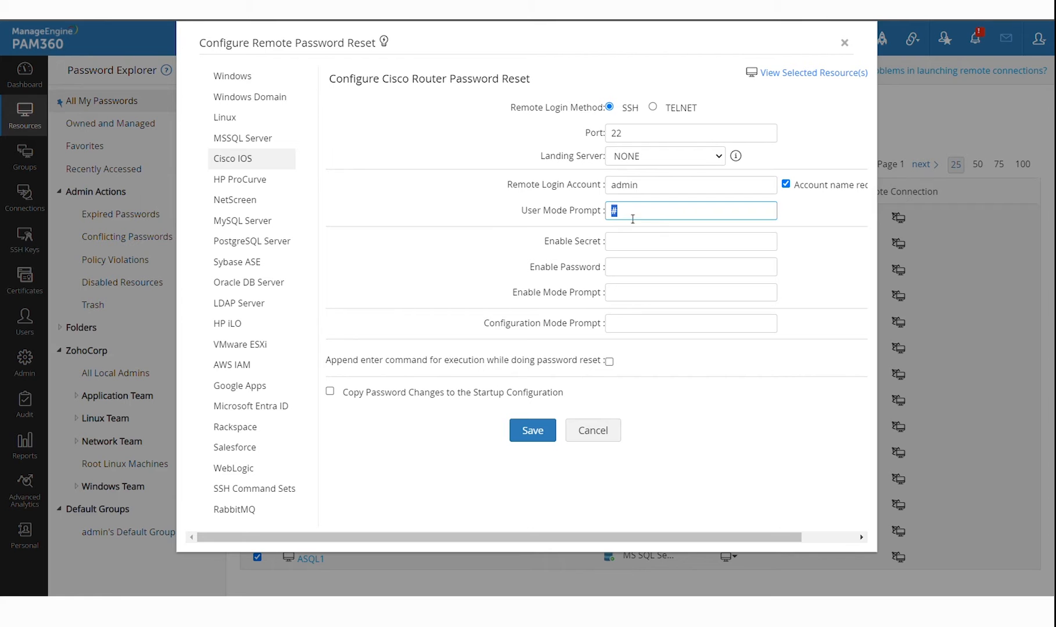
click(661, 216)
click(265, 142)
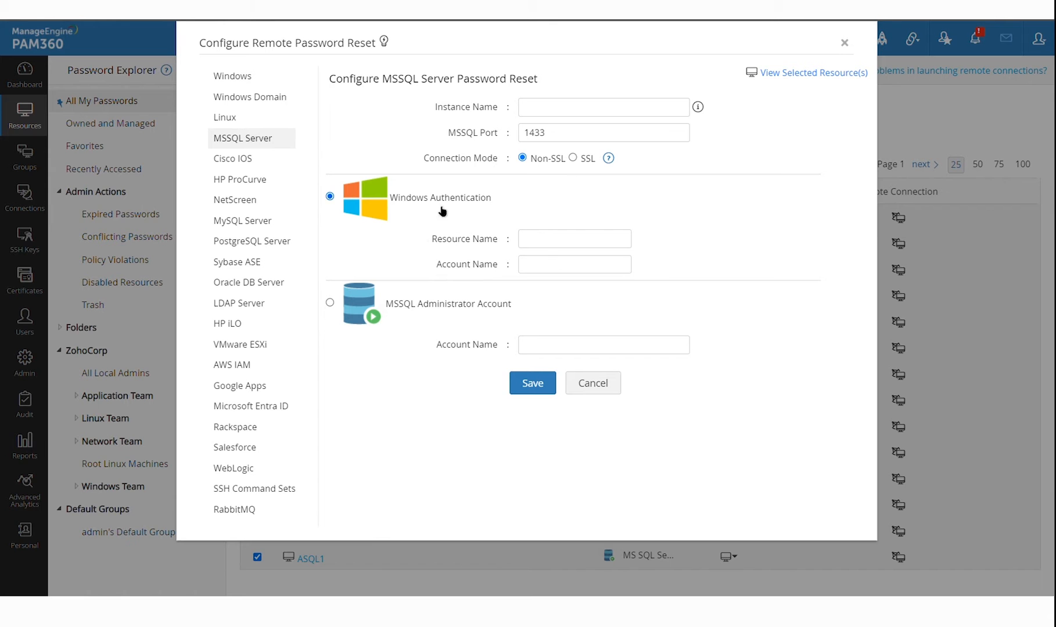
Use the MSSQL administrator account 'sa' for password resets
click(423, 305)
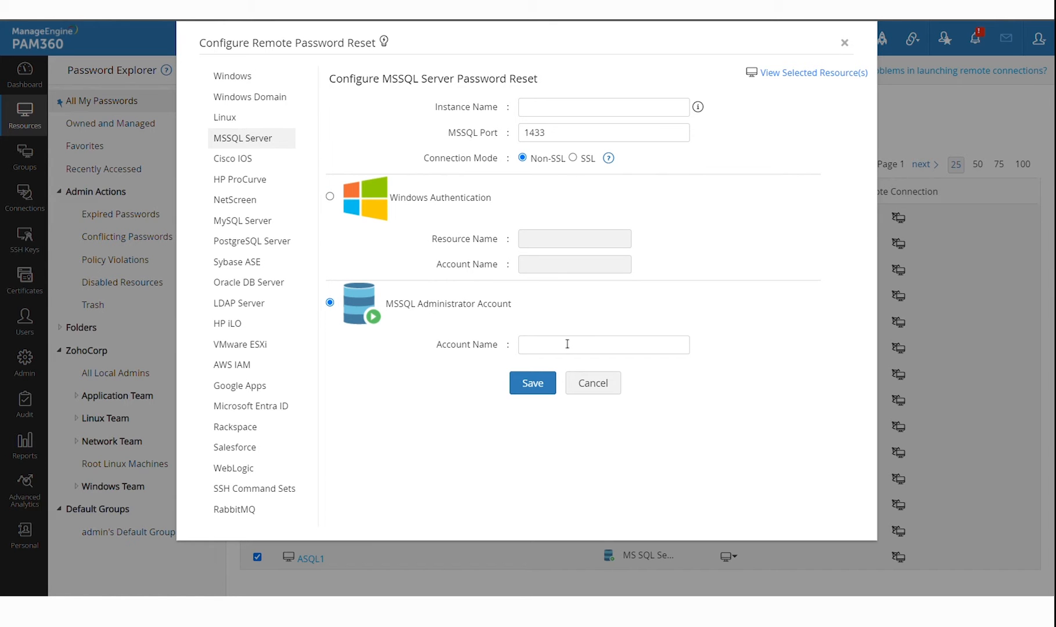
click(572, 347)
text(sa)
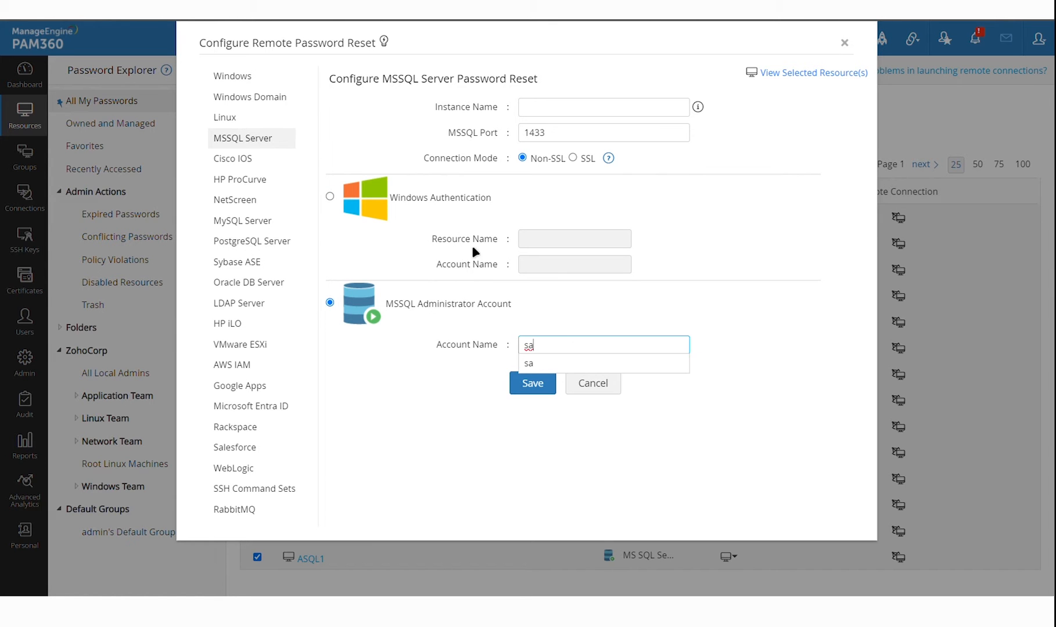
click(579, 372)
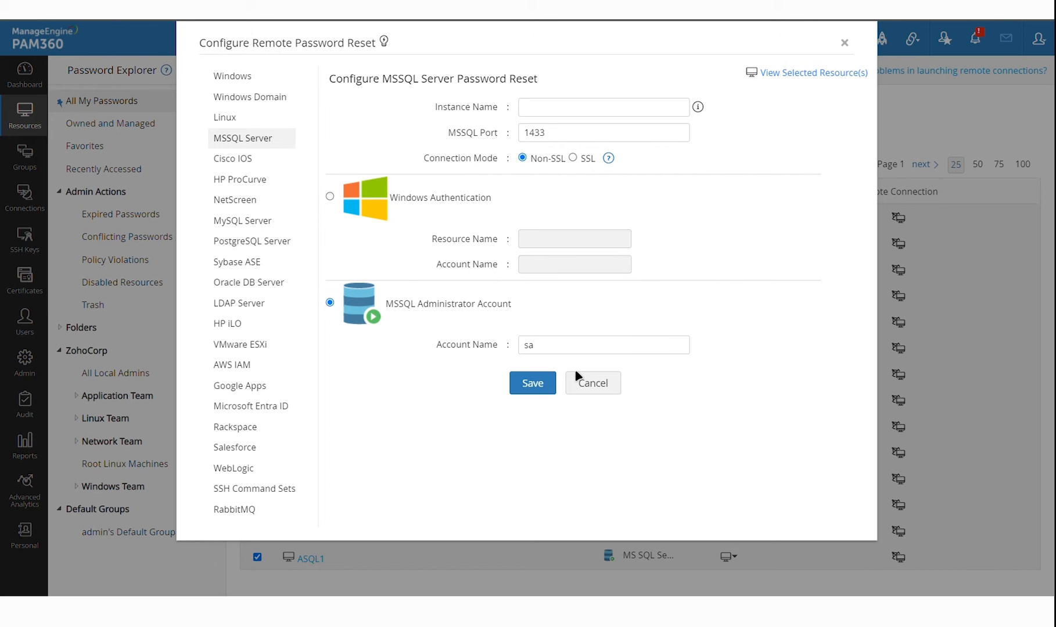
Browse MySQL, HP iLO, VMware ESXi, AWS IAM, Google Apps, Entra ID, Rackspace, Salesforce settings, then cancel
click(259, 226)
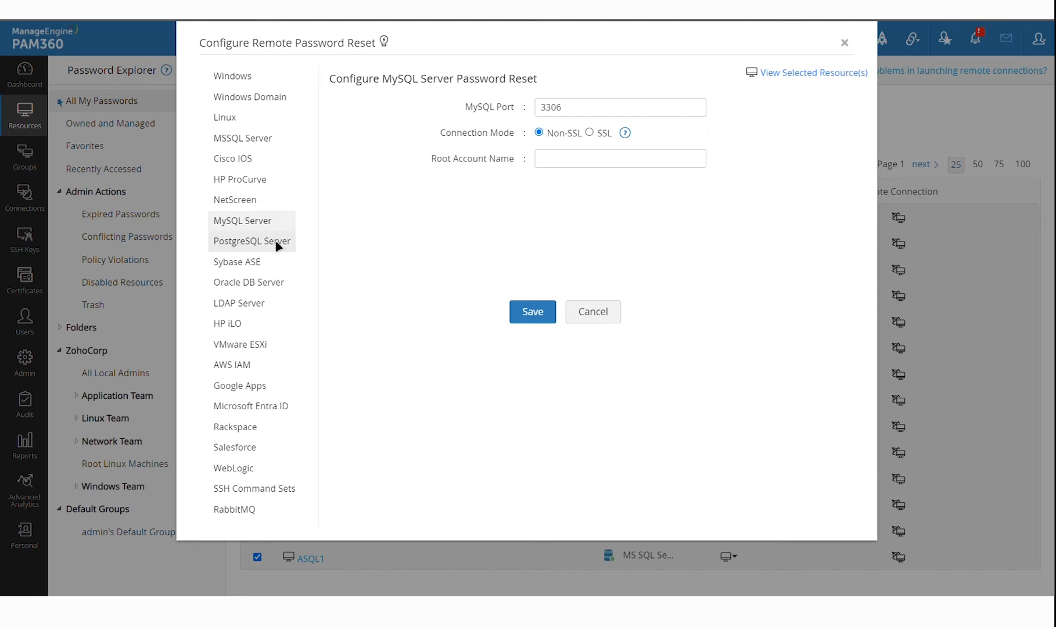
click(256, 324)
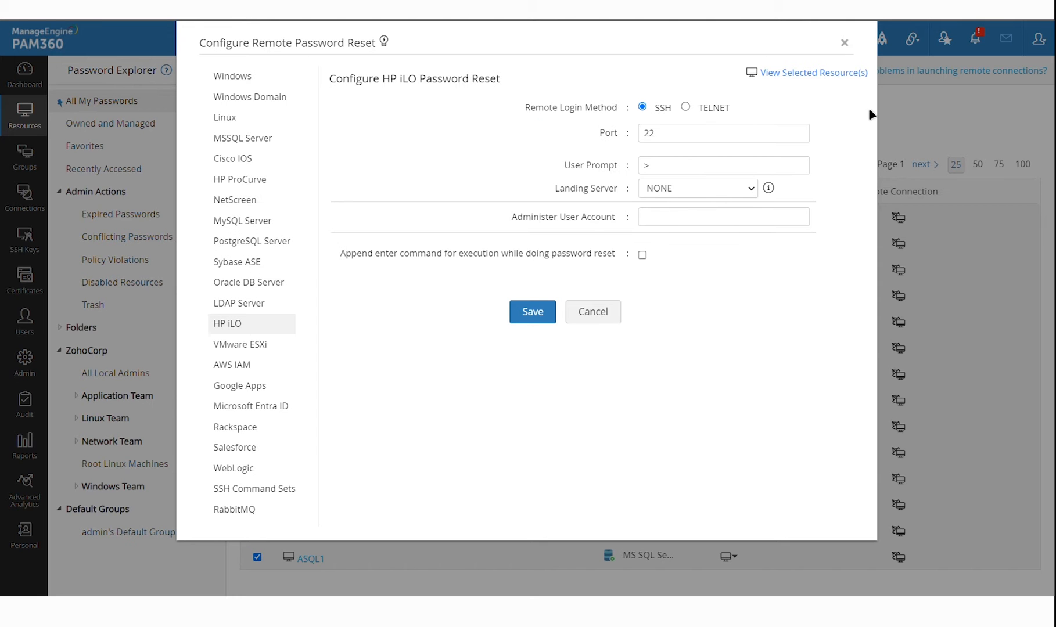
click(271, 347)
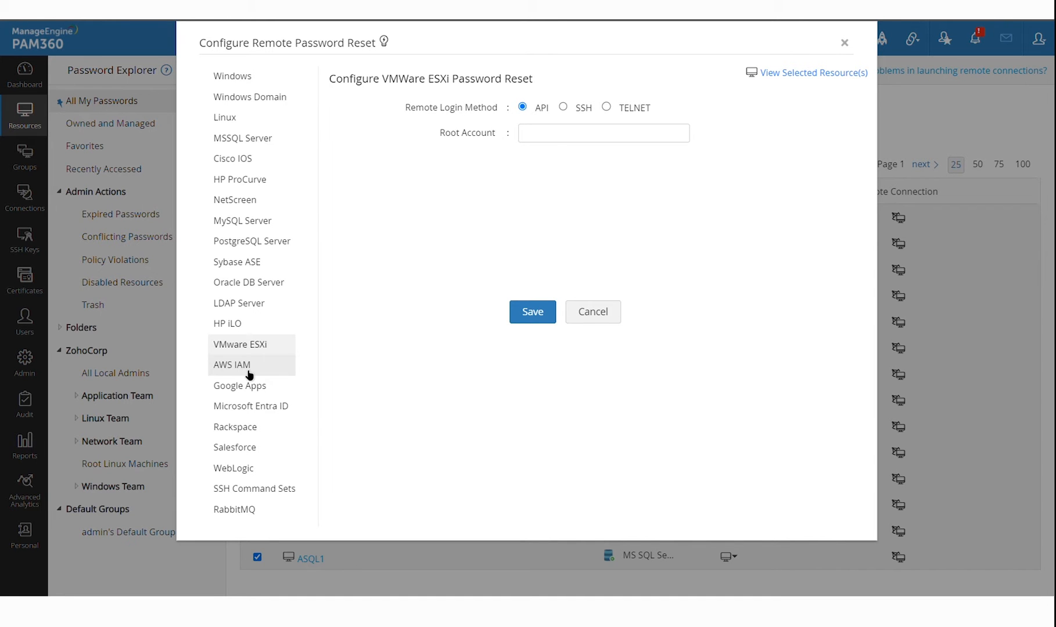
click(250, 372)
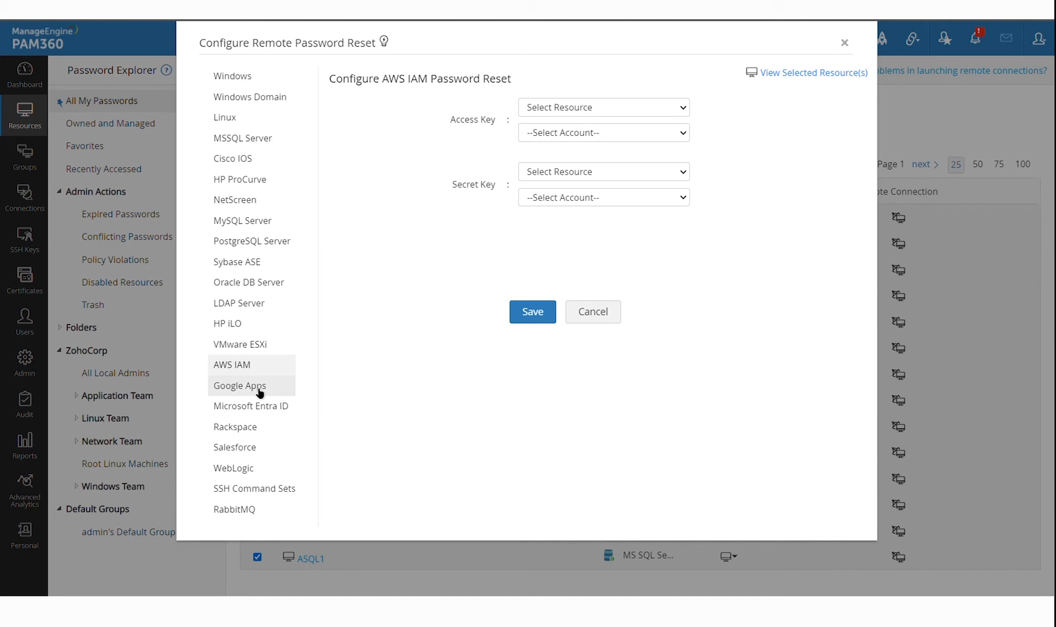
click(255, 389)
click(273, 414)
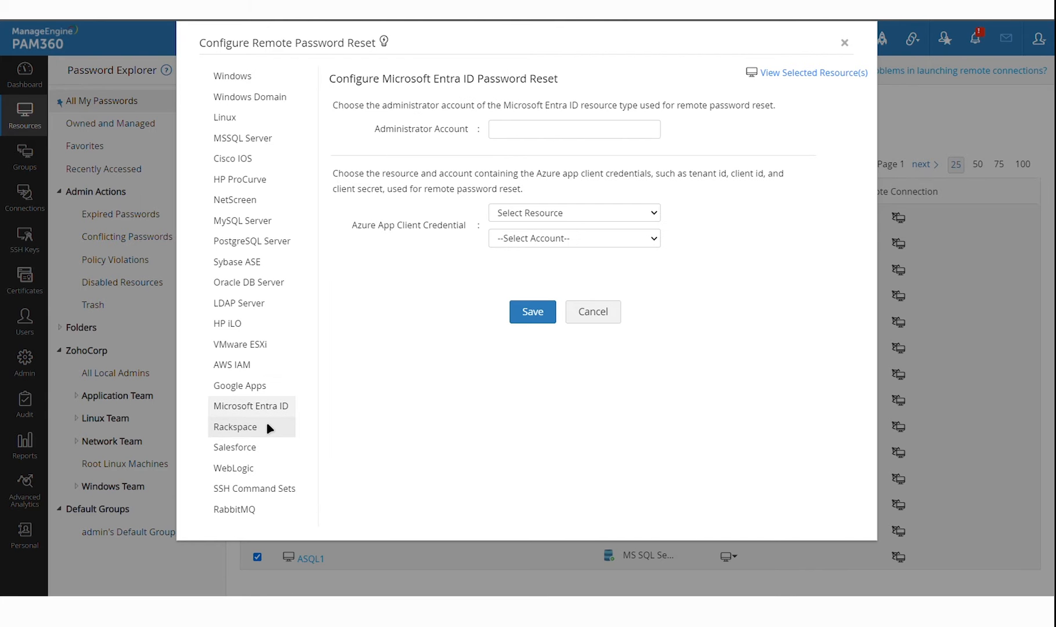
click(263, 436)
click(262, 449)
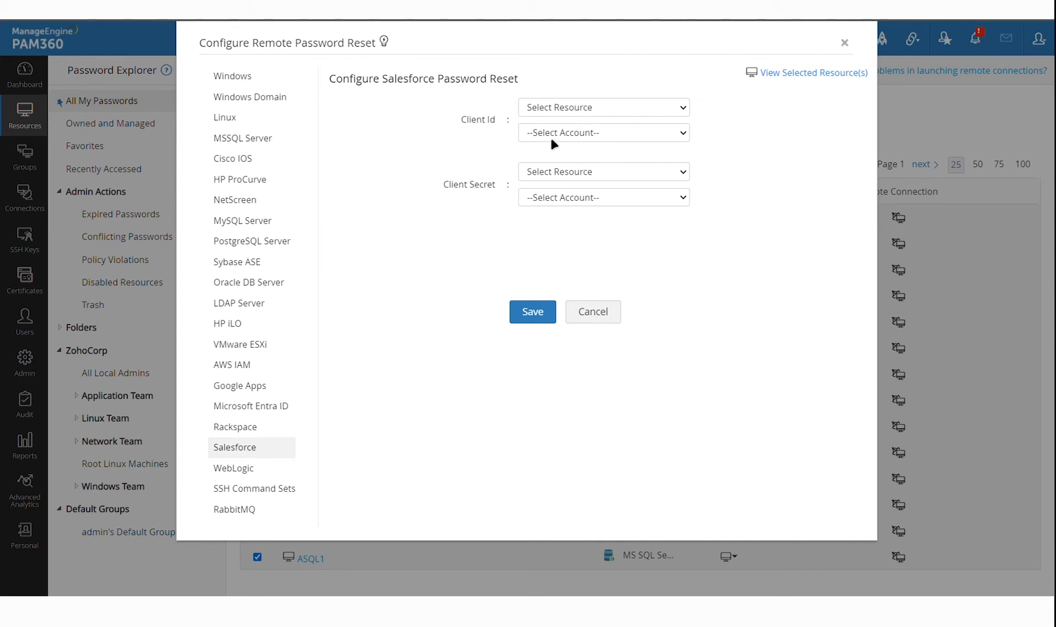
click(613, 315)
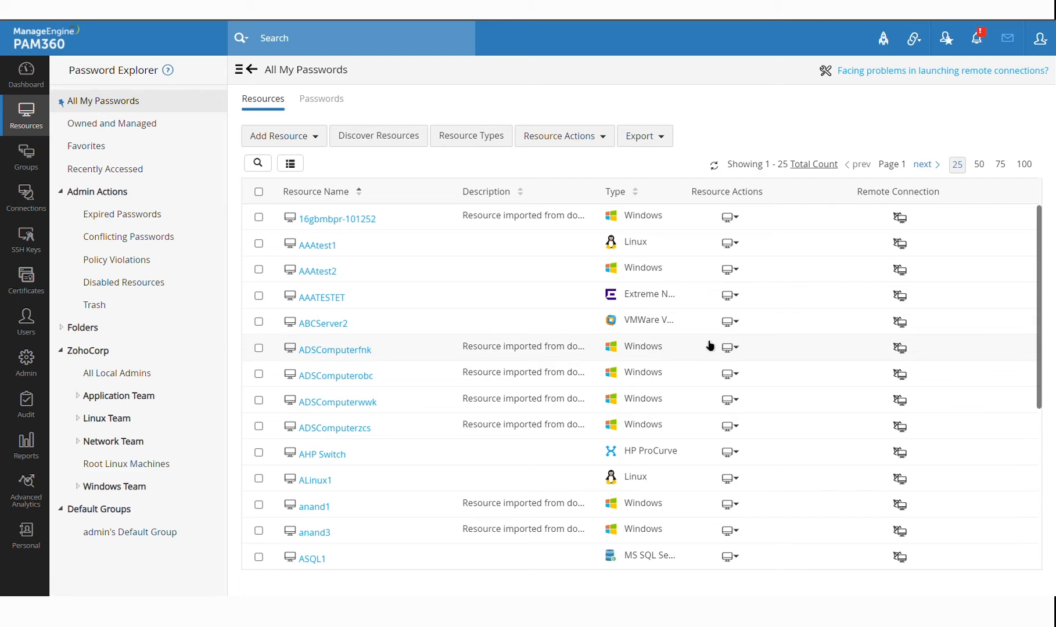
click(737, 254)
click(807, 365)
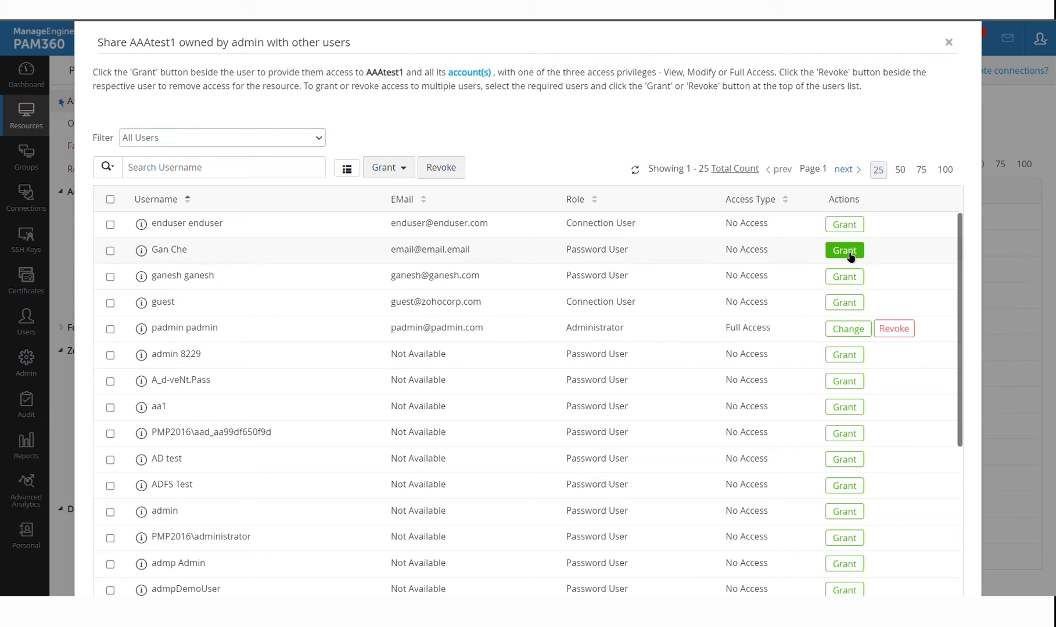
click(845, 251)
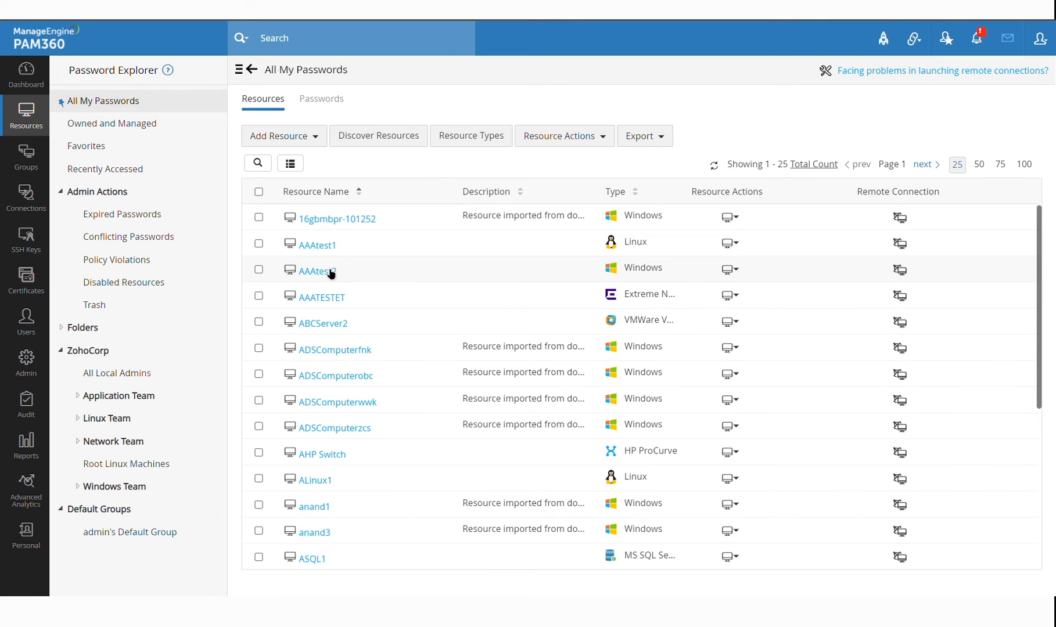
Open AAAtest2's accounts and bring up access control setup for its admin account
click(314, 274)
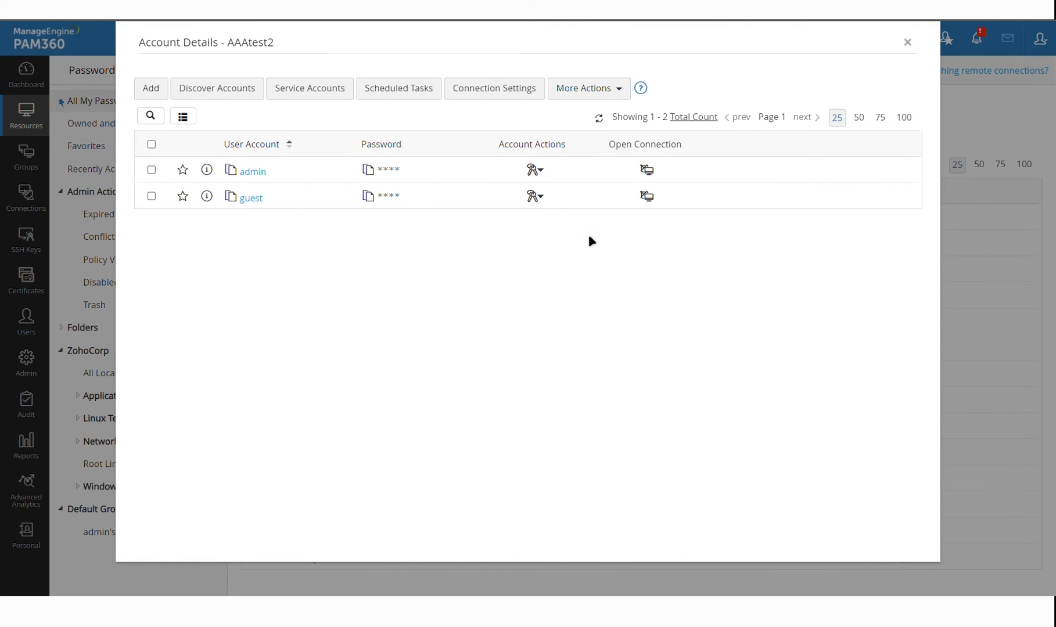
click(536, 197)
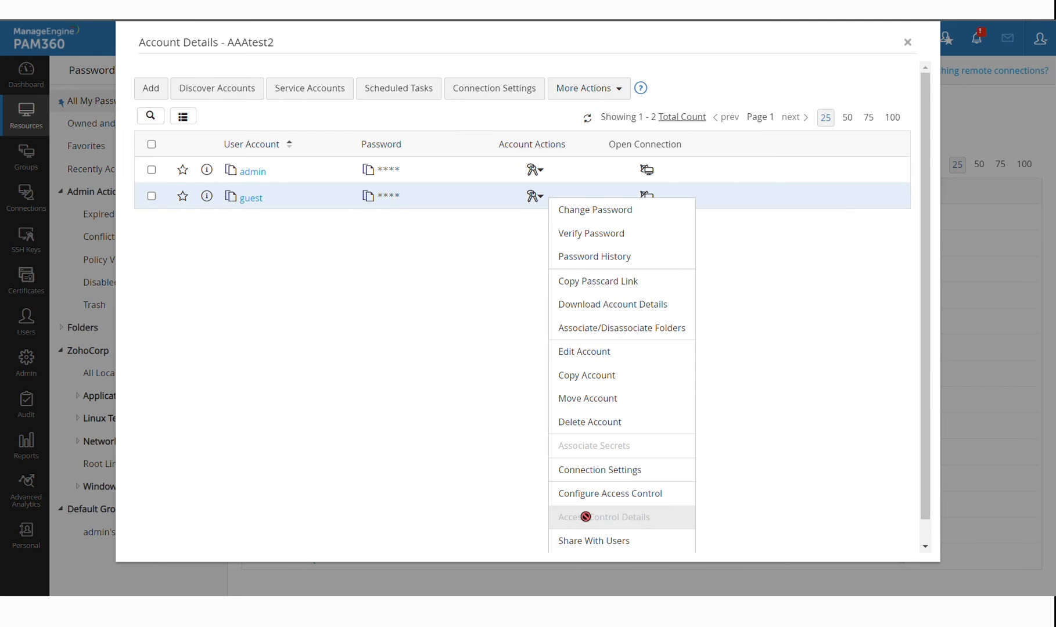
click(477, 379)
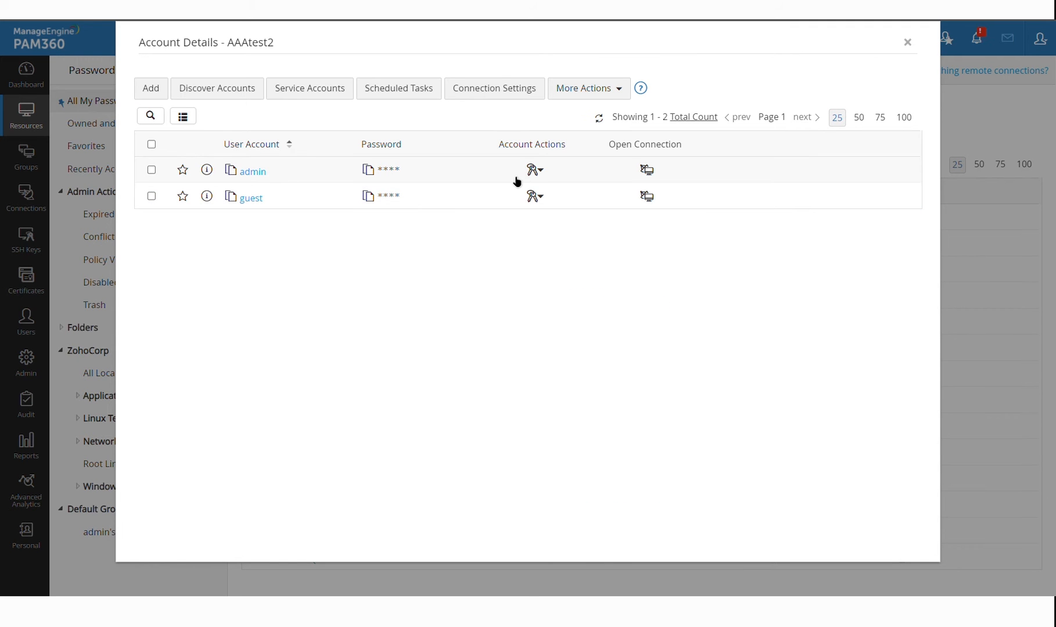
click(538, 172)
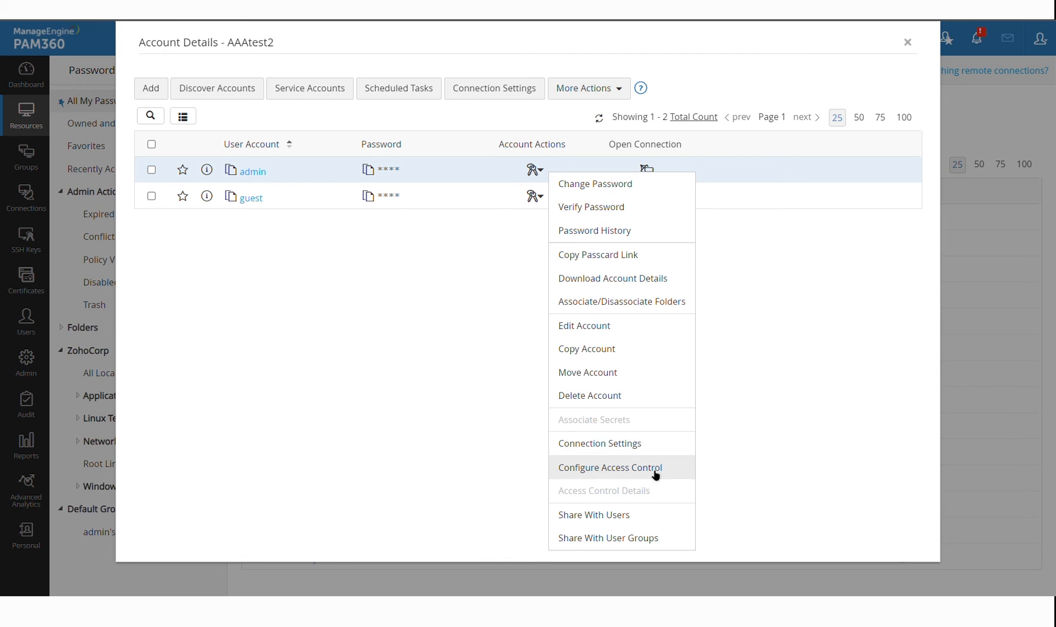
click(617, 473)
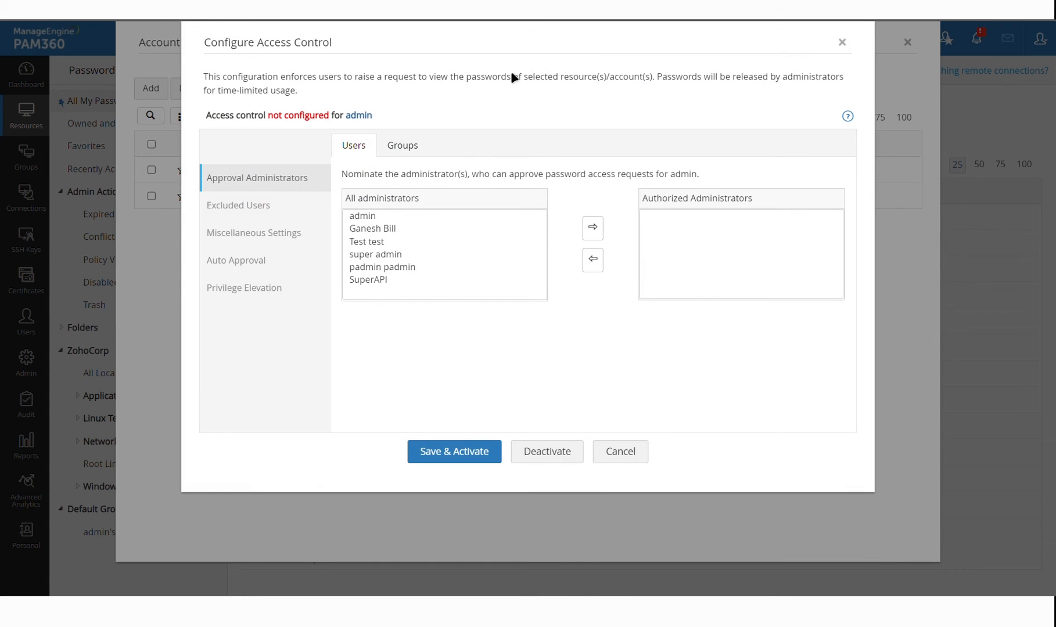
Move the first three administrators into Authorized Administrators as approvers for AAAtest2's admin account
drag(448, 217, 450, 247)
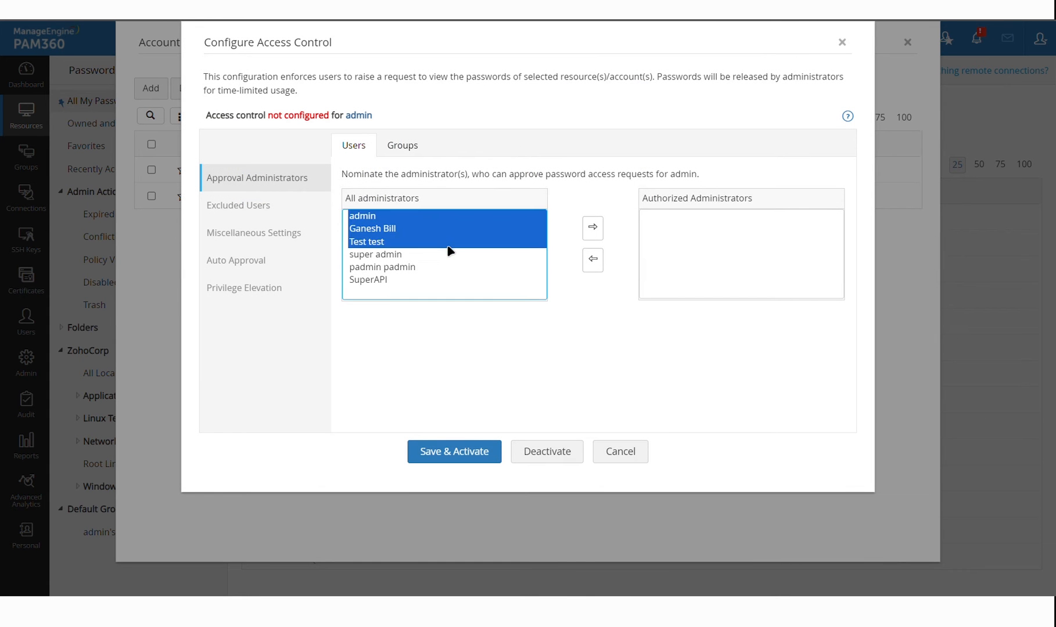
click(593, 228)
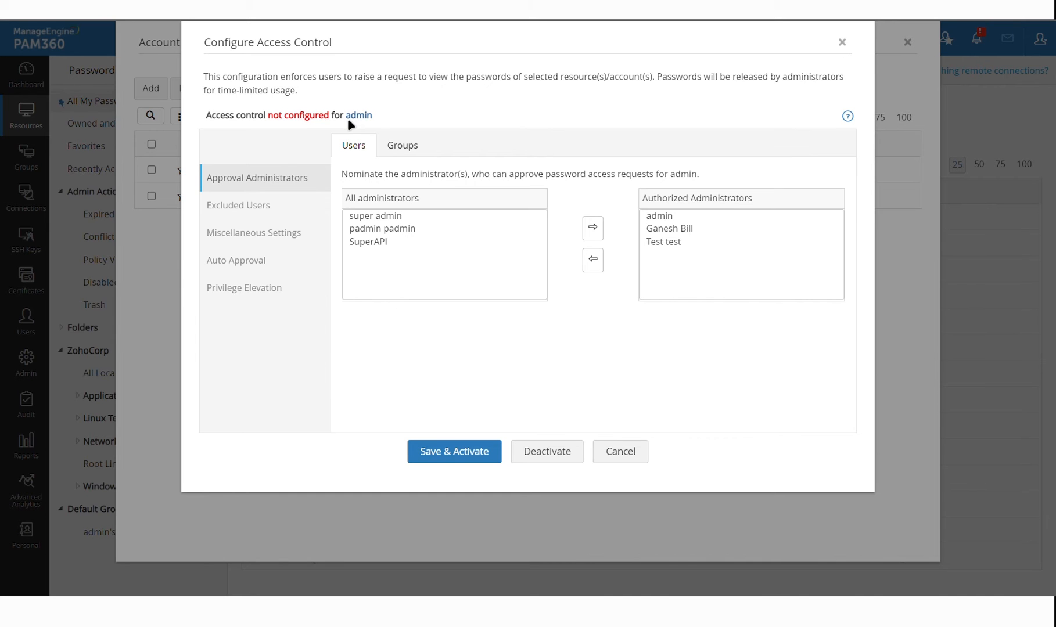
click(396, 114)
Review the authorized administrators, then cancel access control setup unsaved and close AAAtest2's account details
drag(701, 219, 703, 244)
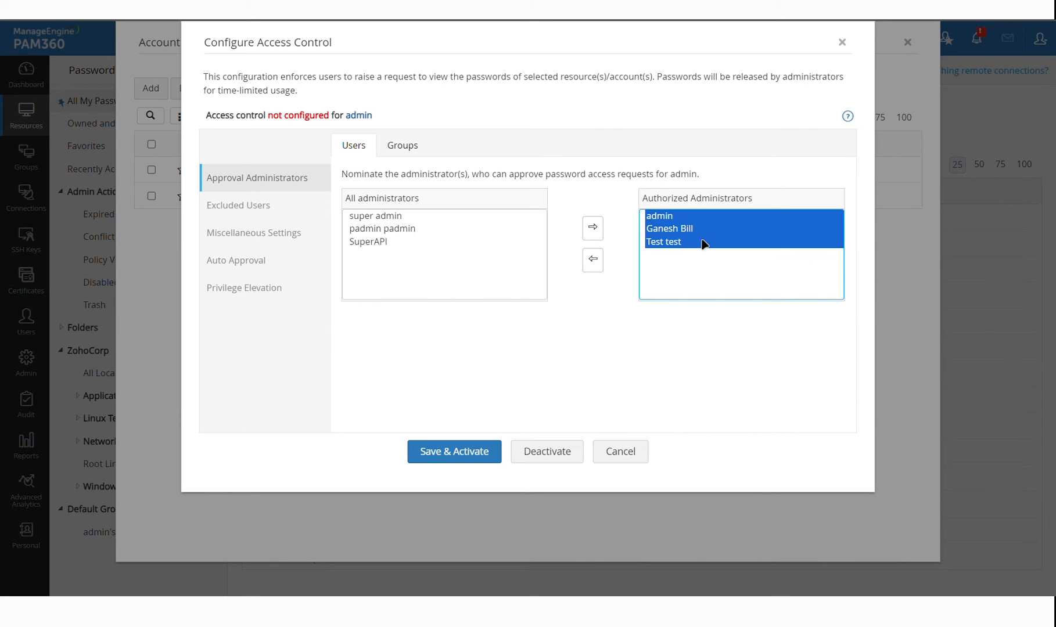
click(703, 247)
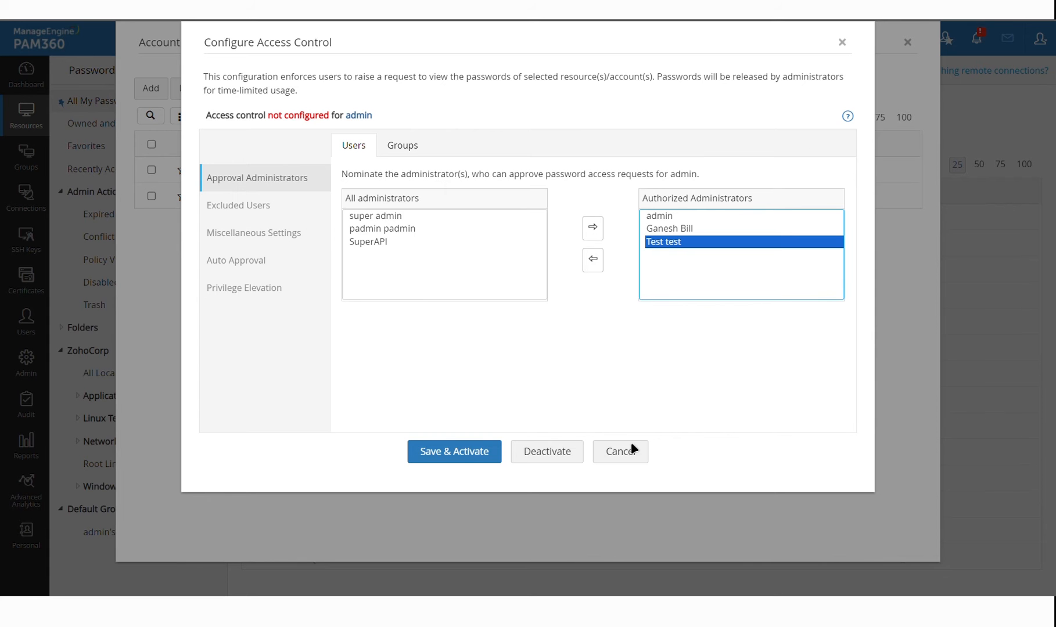
click(620, 453)
click(907, 42)
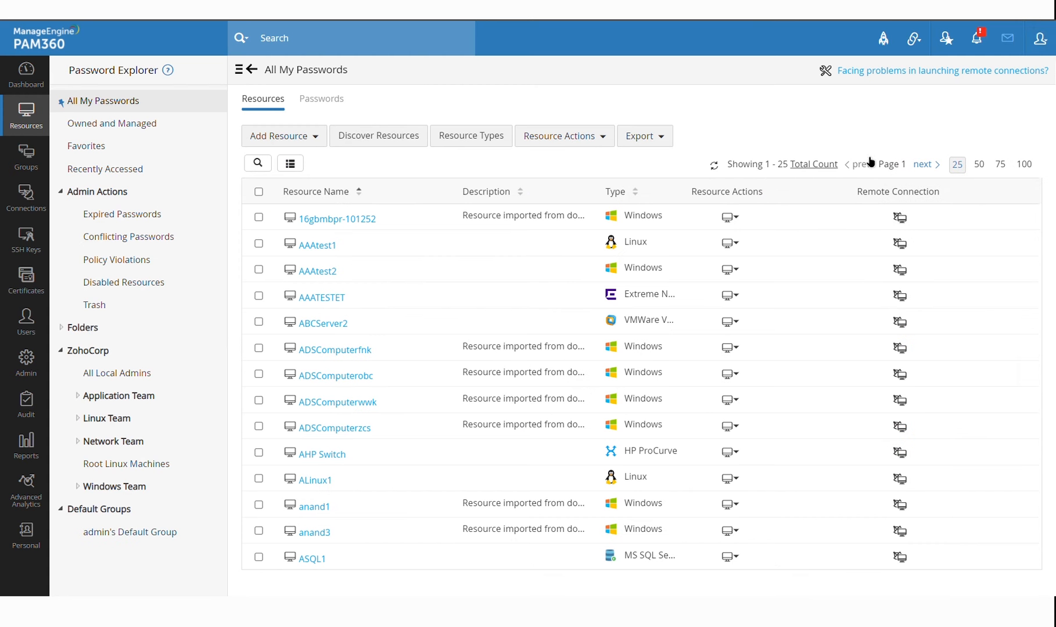
Log out of the admin session and sign back in as guest with Local Authentication
click(1049, 48)
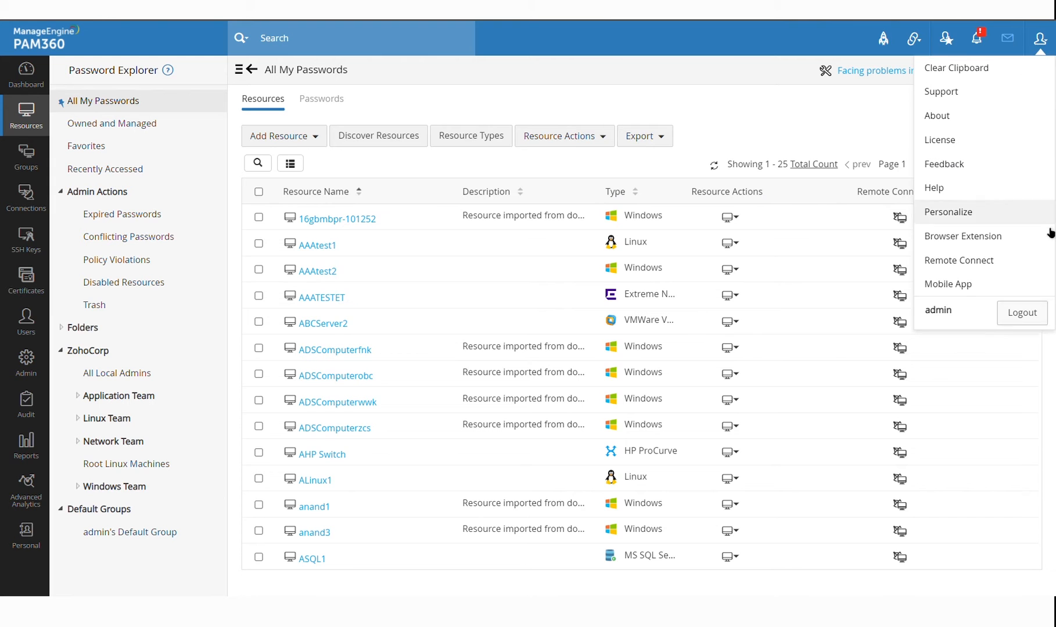
click(1033, 313)
text(gue••••••)
key(Tab)
key(Down)
key(Down)
key(Return)
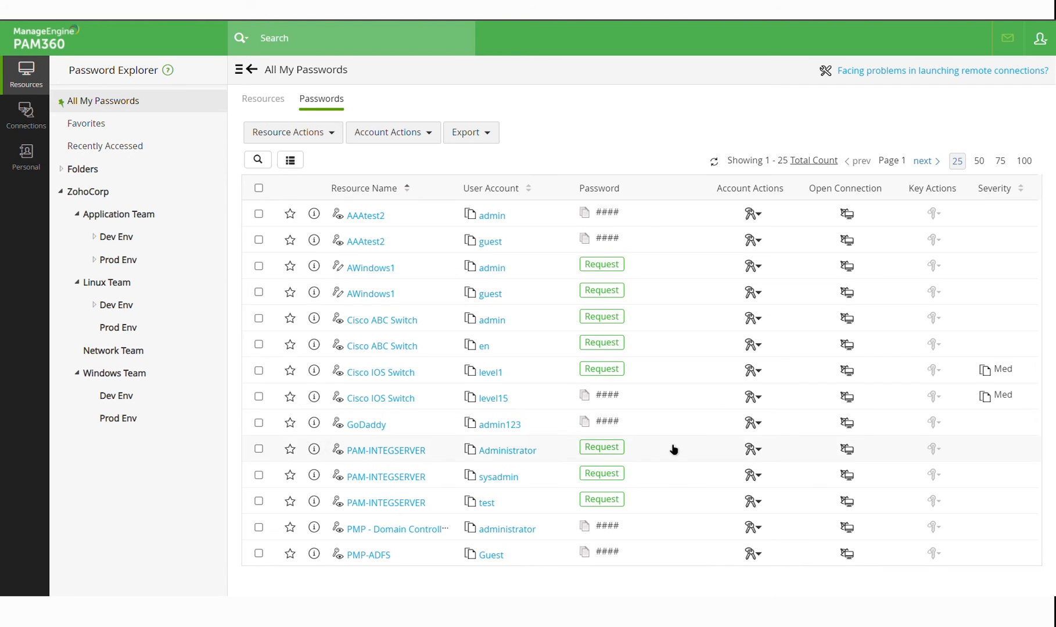
Send a Later access request for AWindows1's admin password with comment 'I am testing'
scroll(687, 404, down, 2)
scroll(687, 404, down, 2)
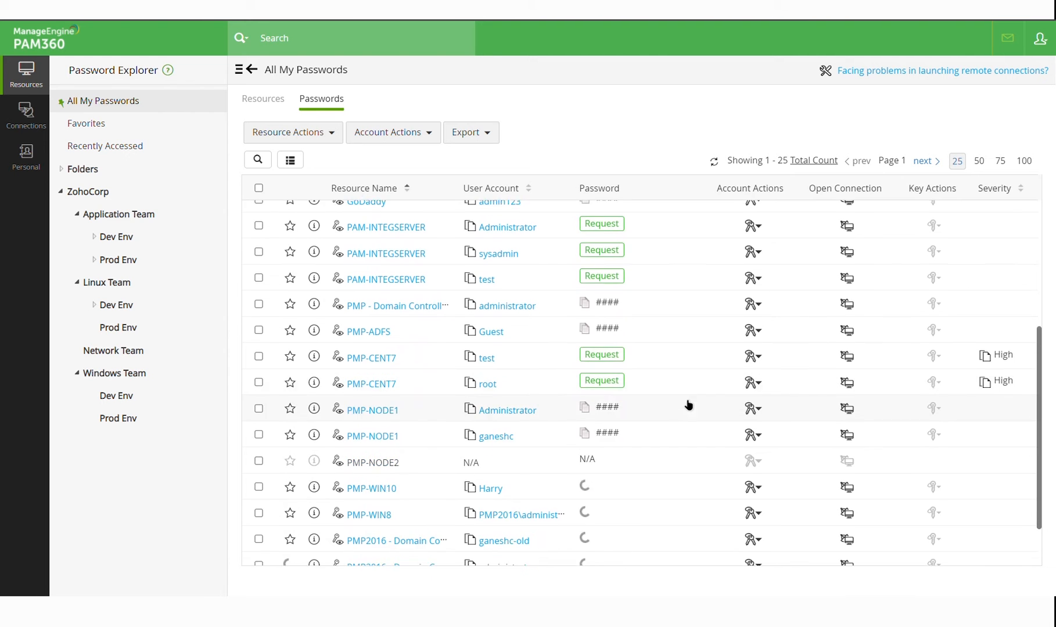
scroll(688, 405, up, 5)
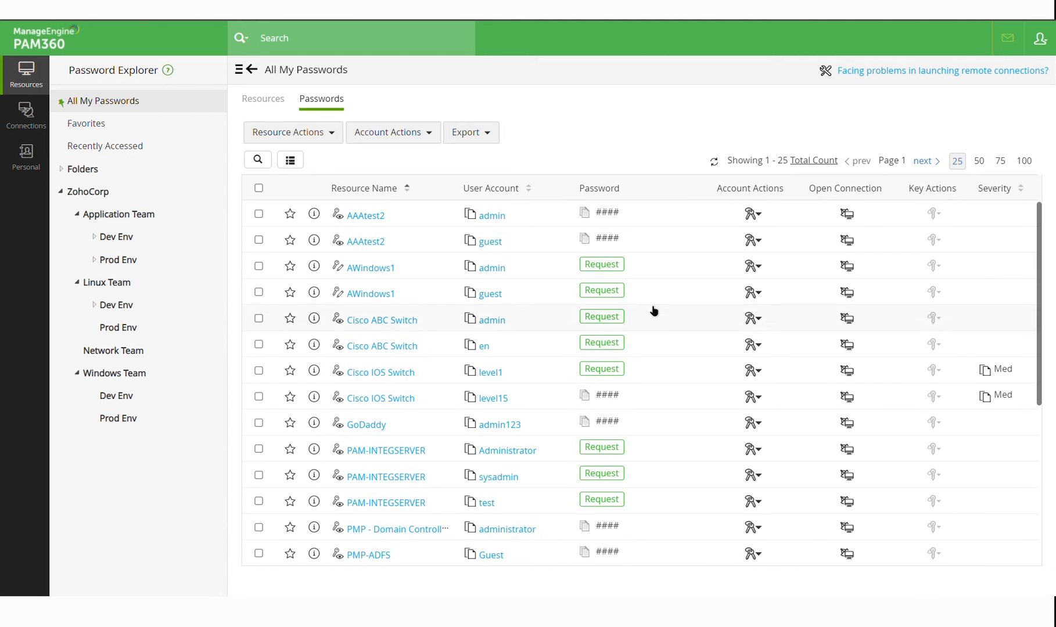
click(604, 266)
text(I am testing)
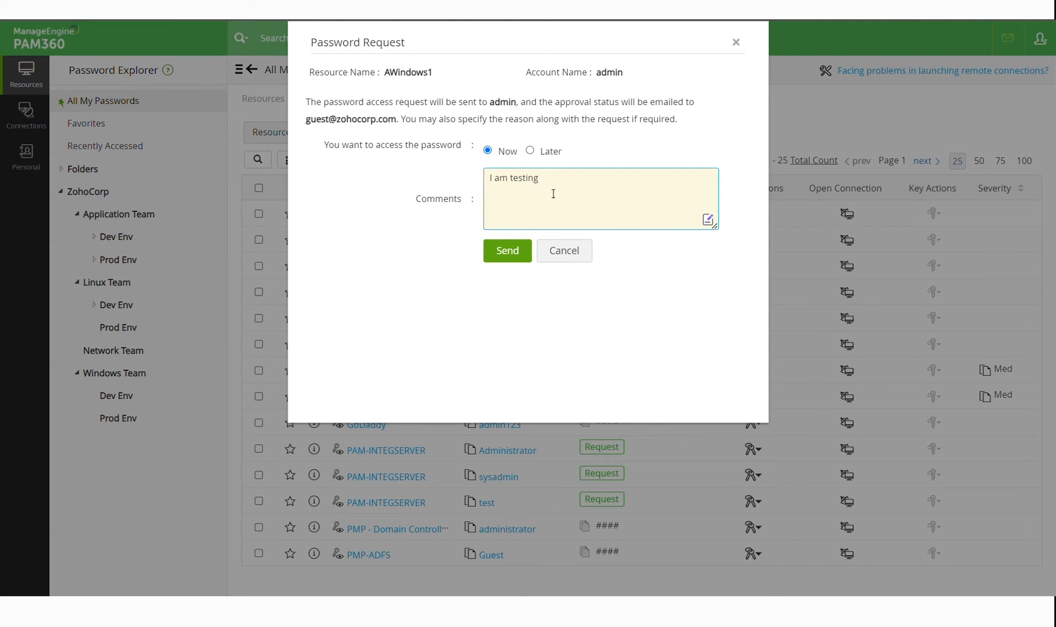
click(530, 152)
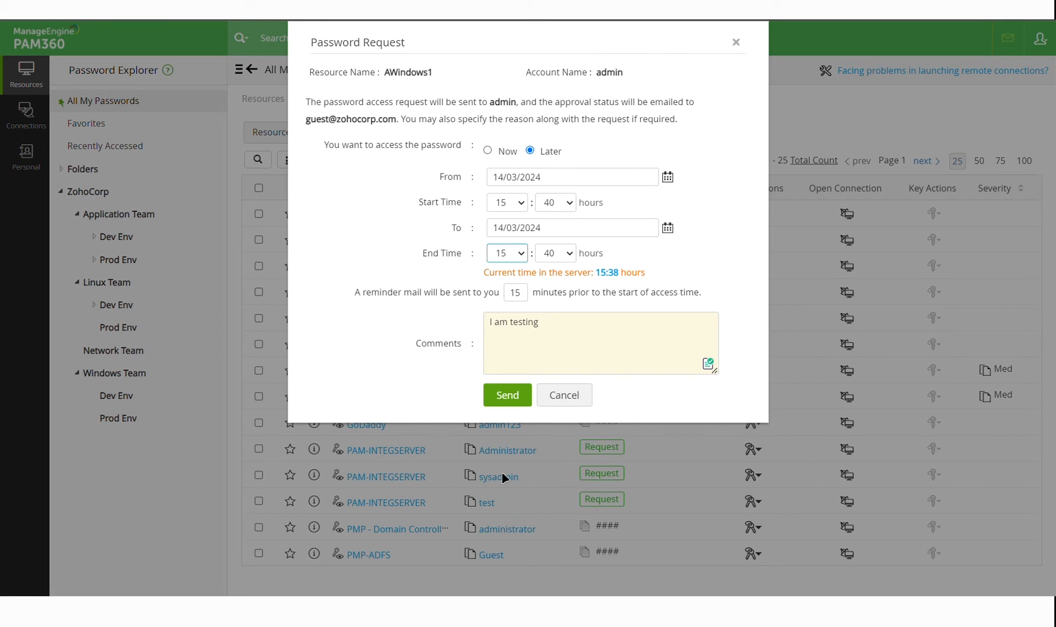
click(525, 401)
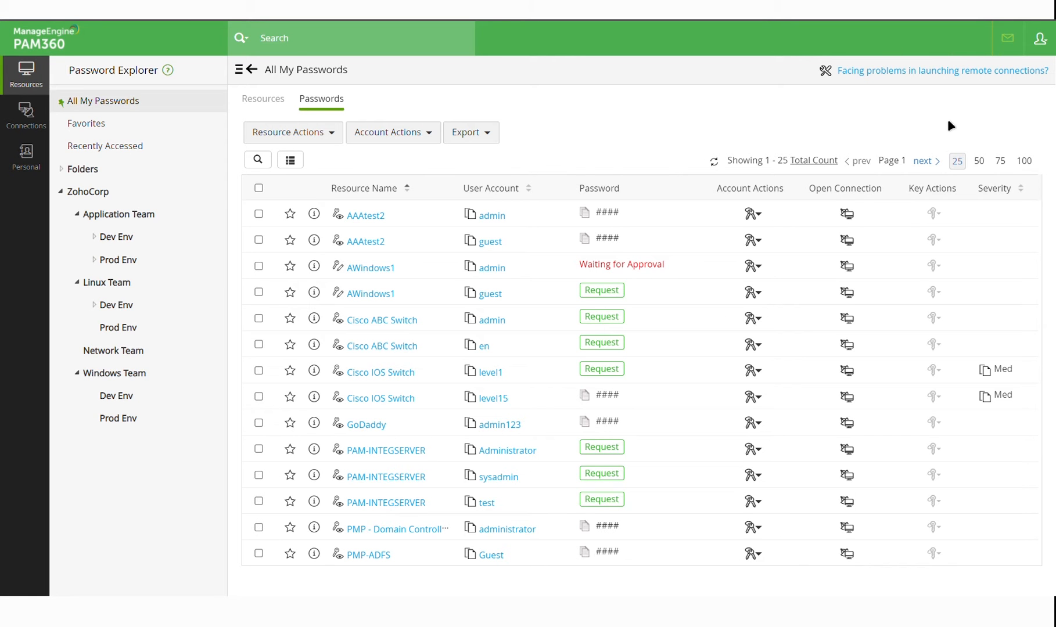
Log out of the guest session and log back in as admin, choosing the domain option
click(1049, 44)
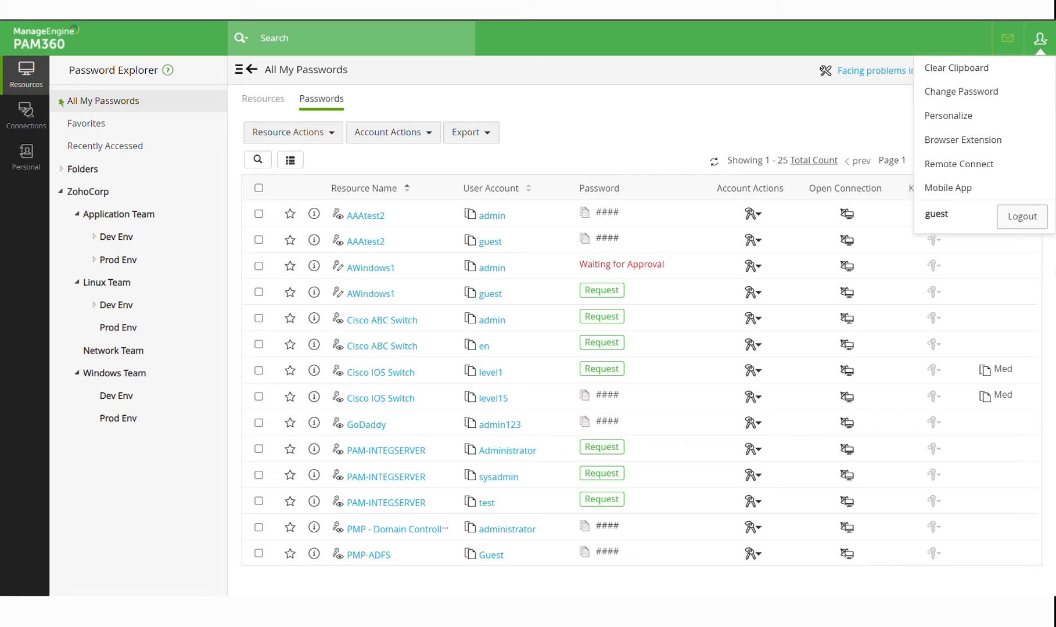
click(1037, 224)
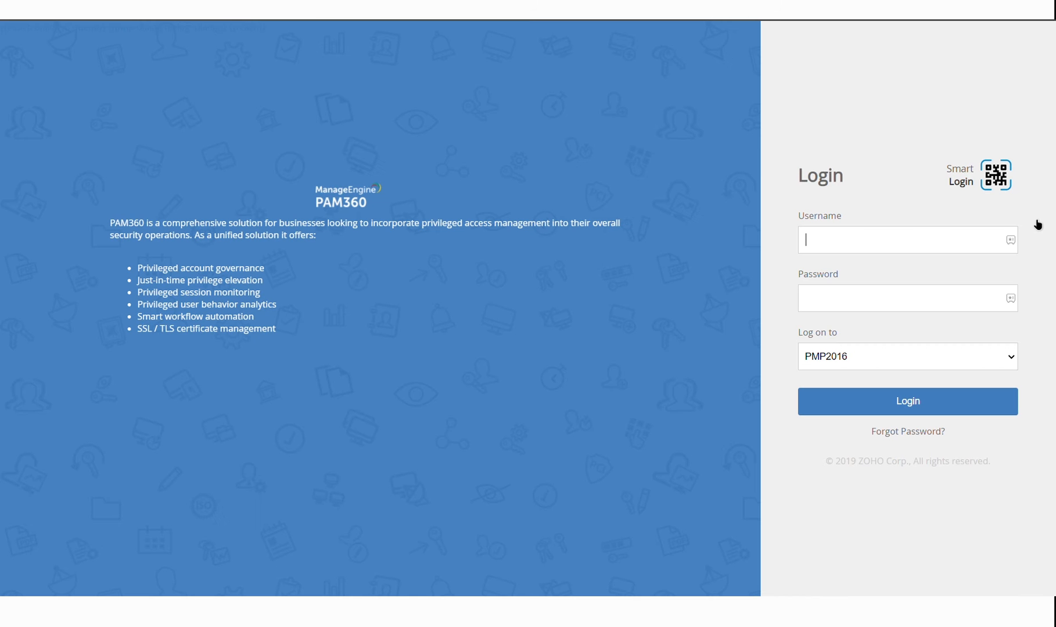
text(admin)
key(Tab)
text(admin123)
key(Tab)
key(Down)
key(Down)
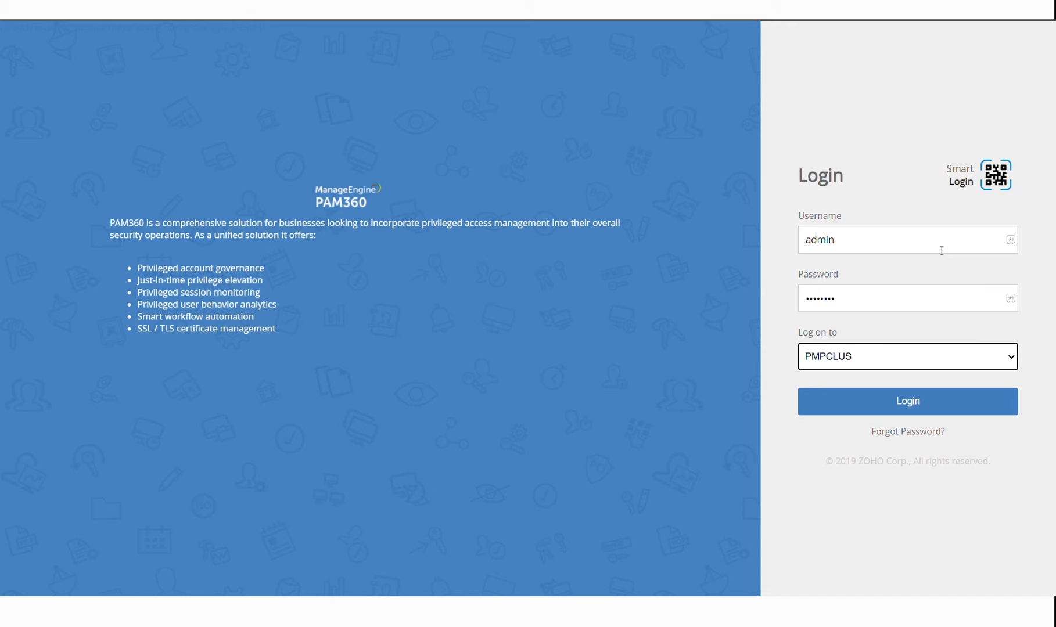
key(Return)
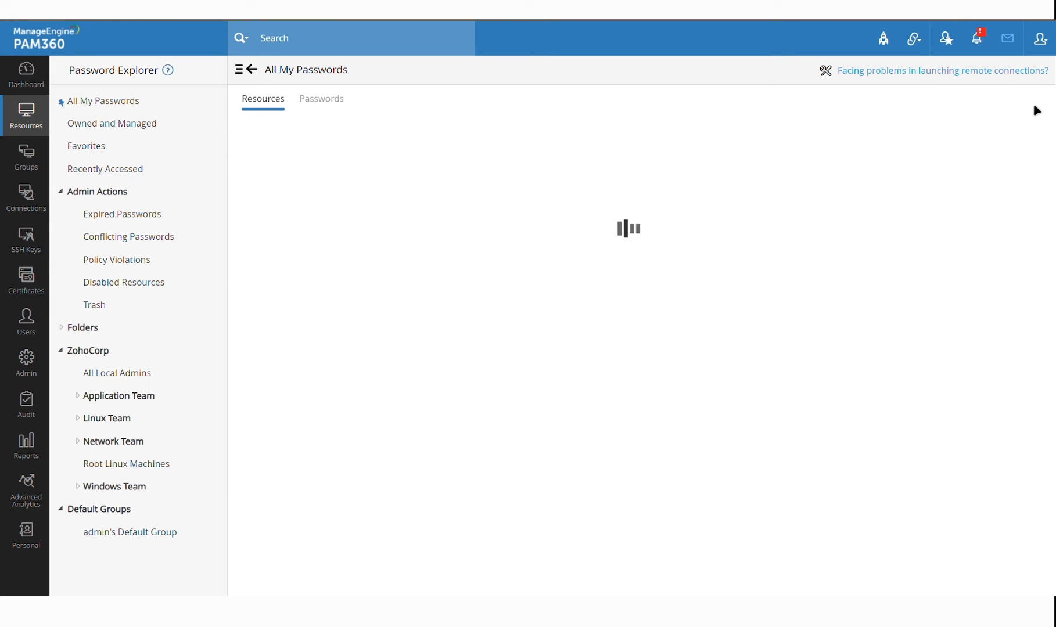
Open '1 password request is pending' from the Notifications bell's Password Alerts
click(986, 39)
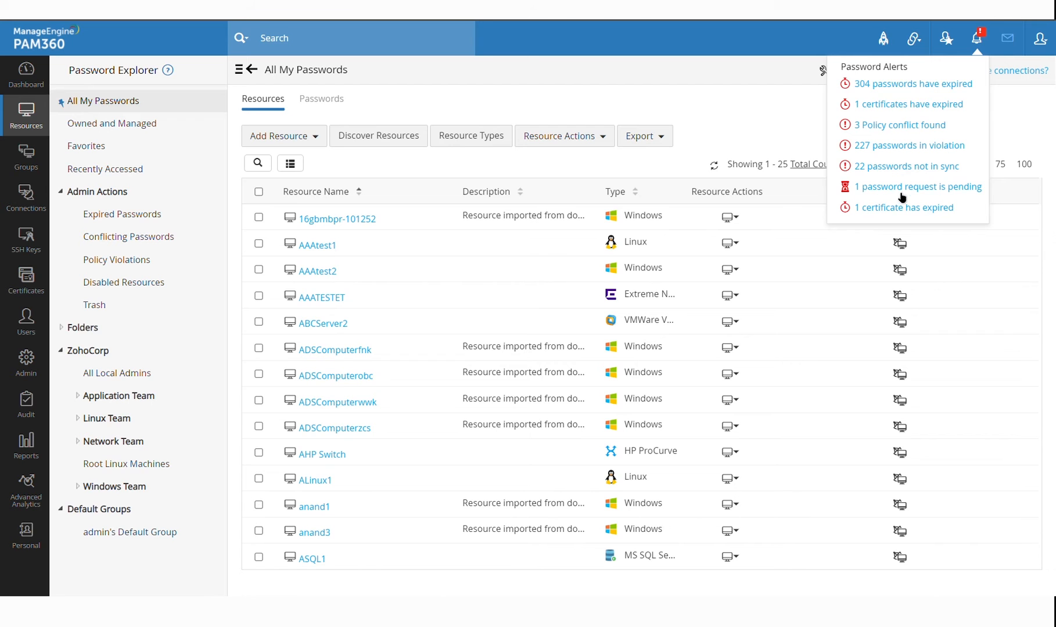
click(911, 194)
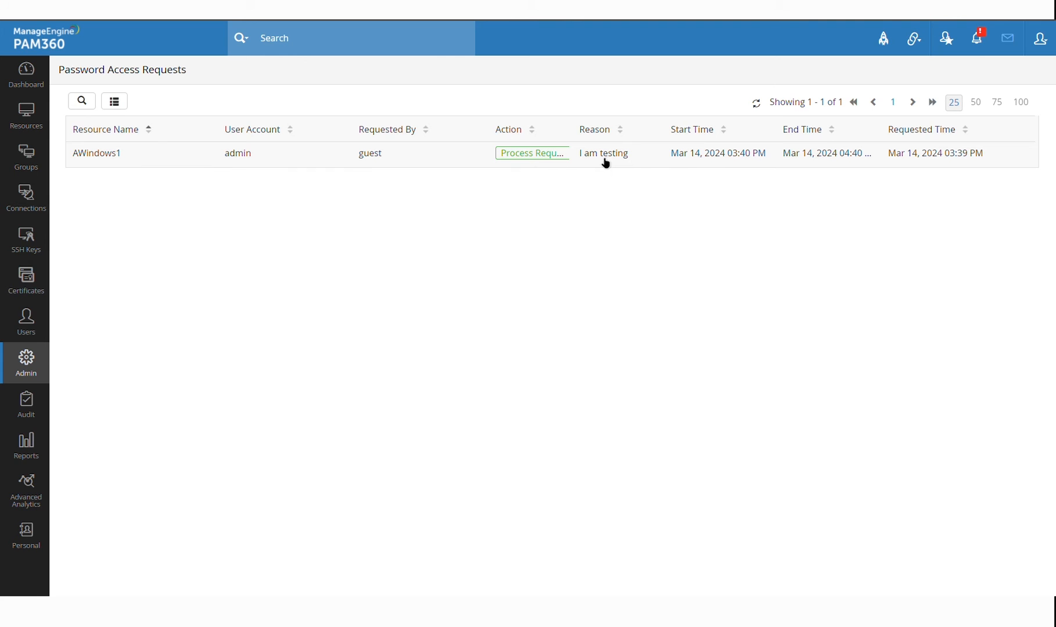
click(529, 163)
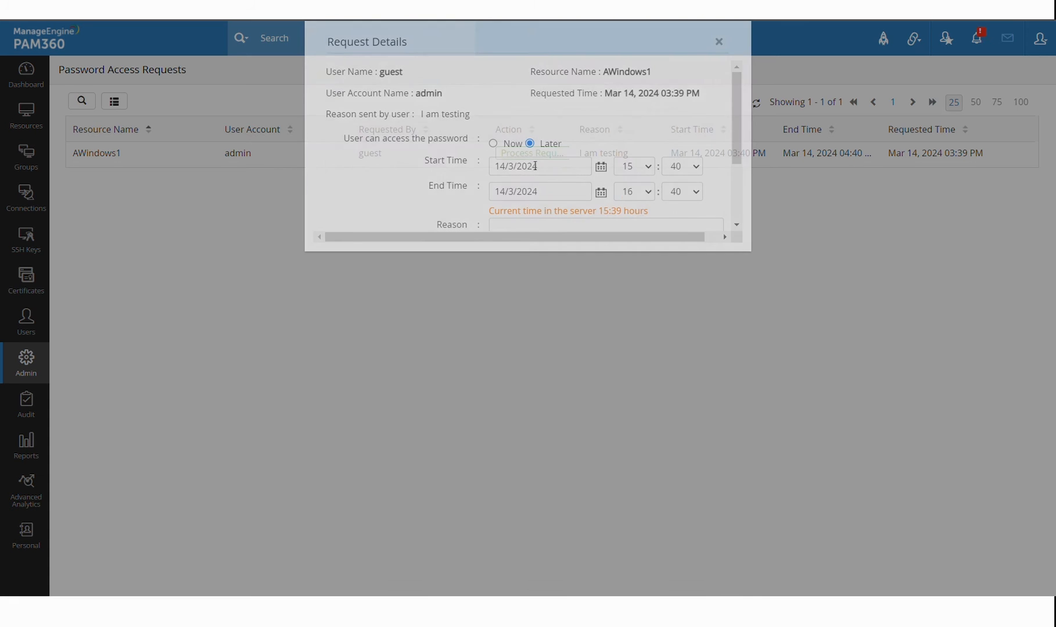
scroll(654, 146, down, 3)
click(643, 153)
text(This is )
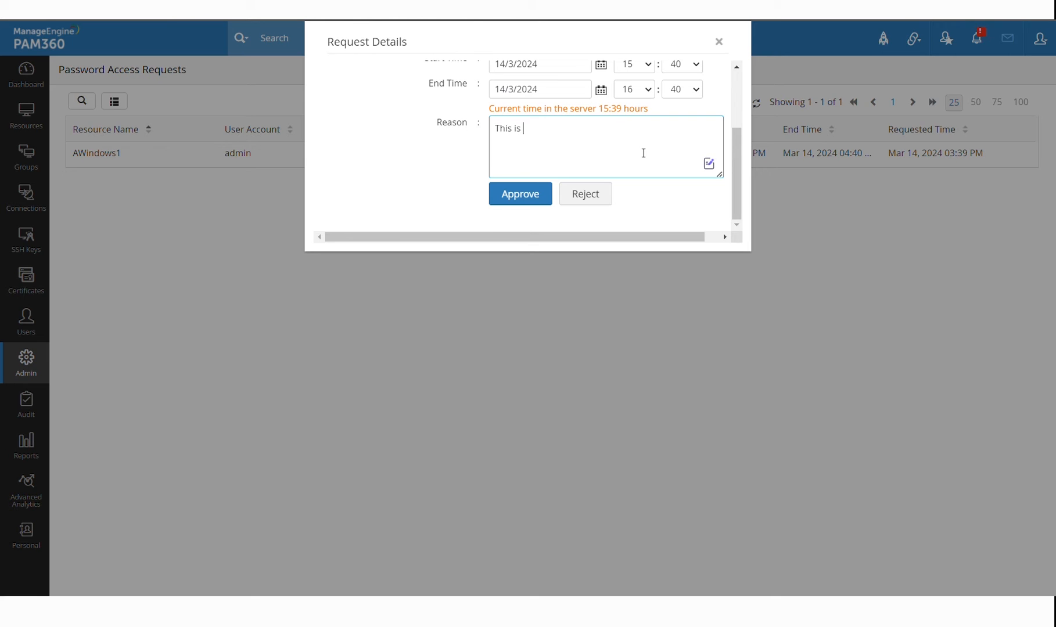
text(approved)
scroll(668, 153, up, 2)
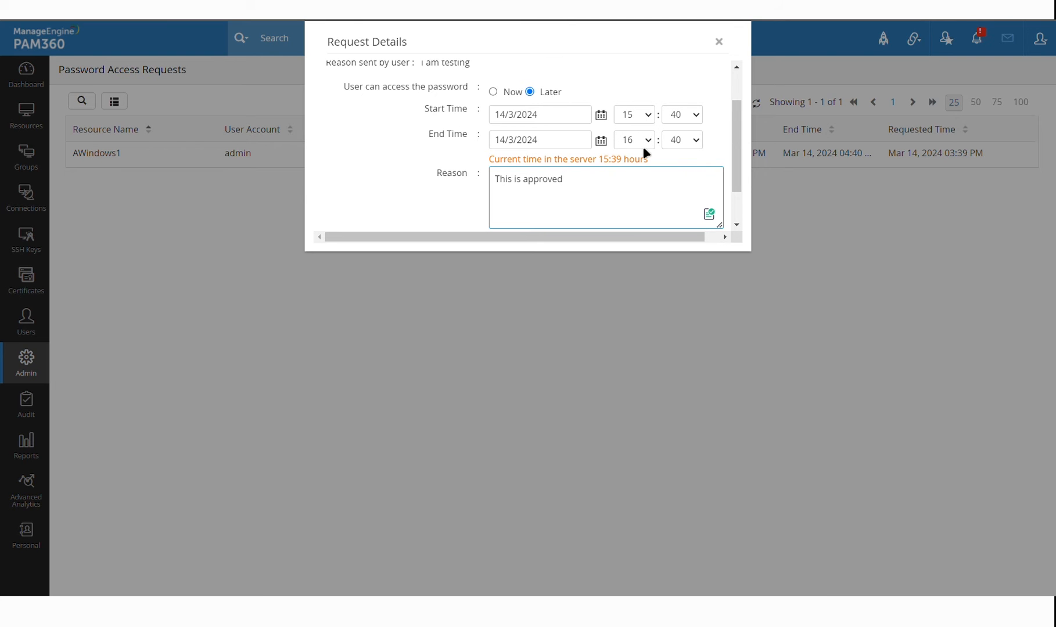
click(682, 143)
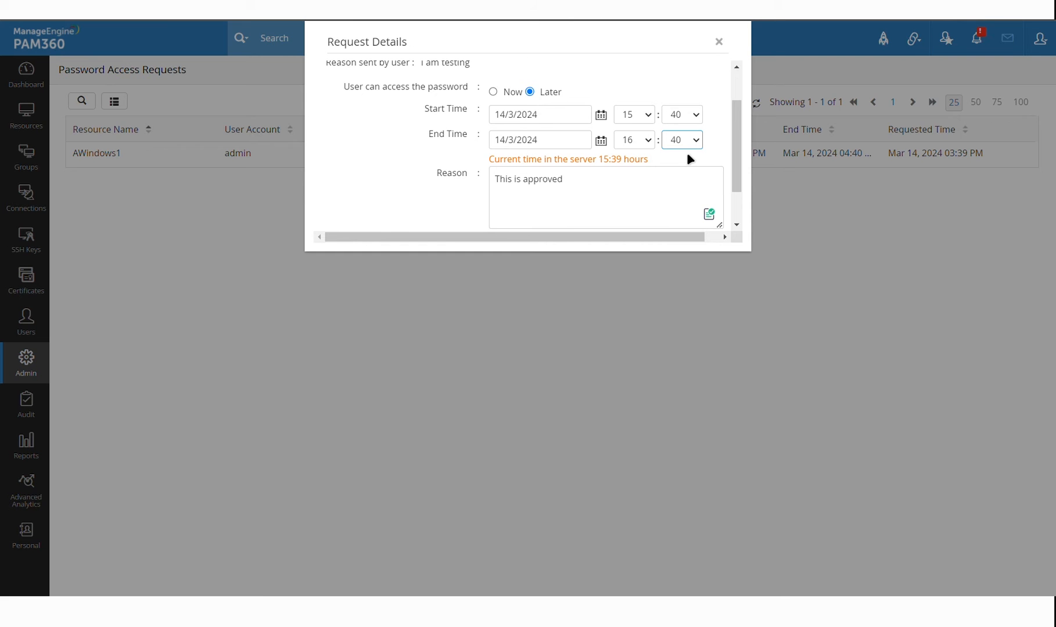
click(680, 202)
scroll(680, 139, down, 1)
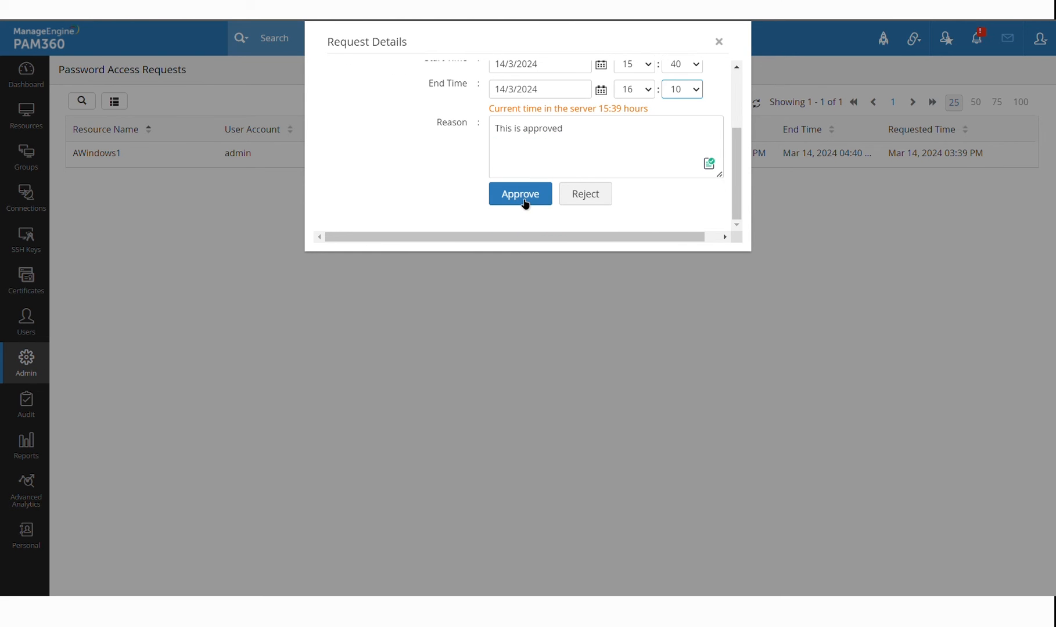
scroll(443, 179, up, 2)
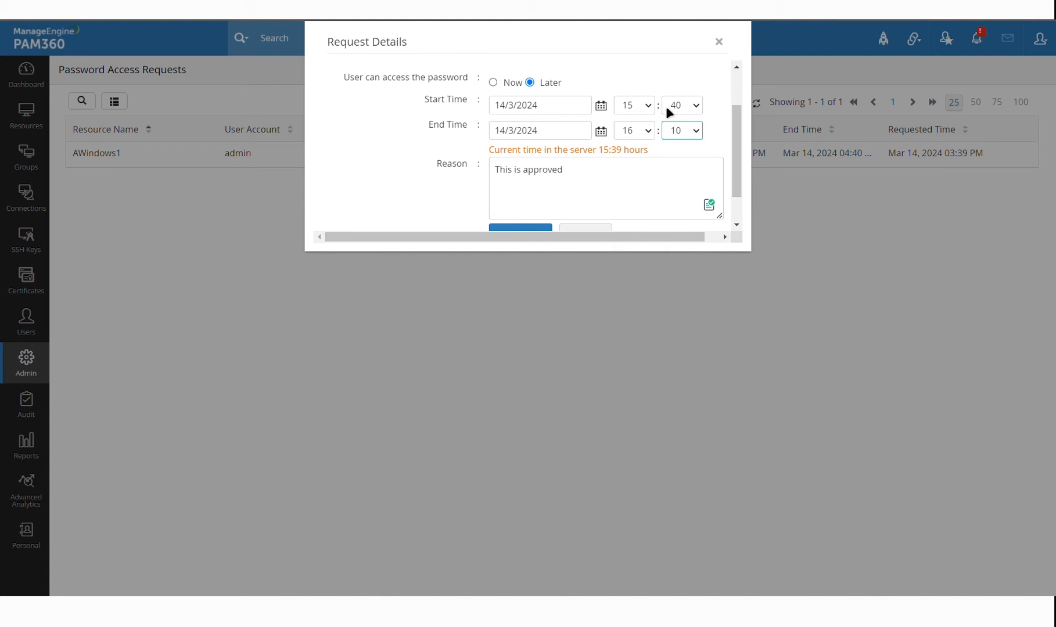
click(727, 47)
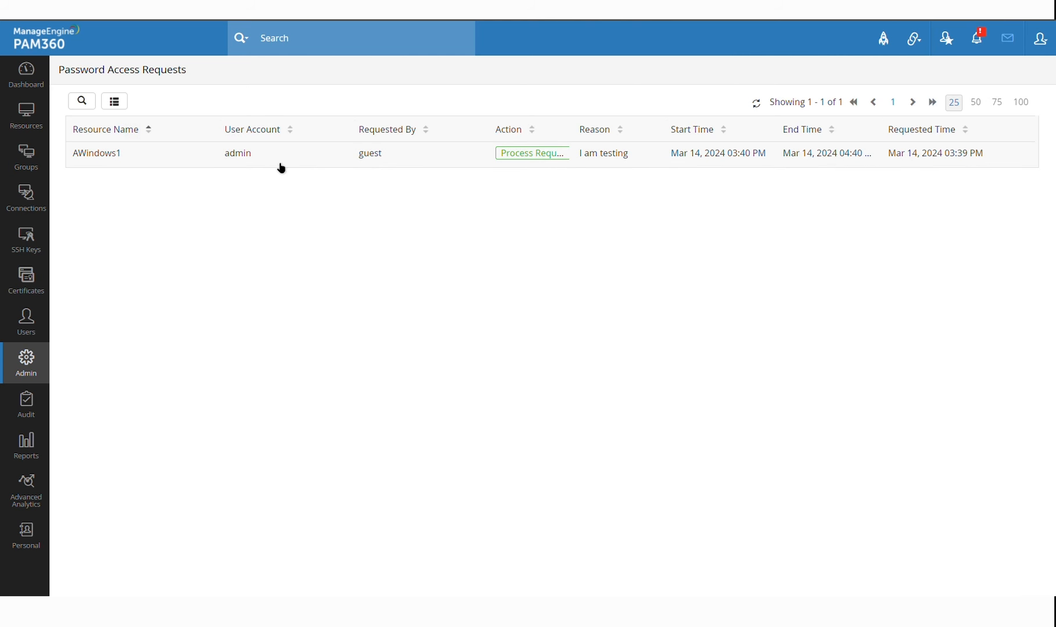
double_click(247, 160)
click(289, 202)
double_click(235, 156)
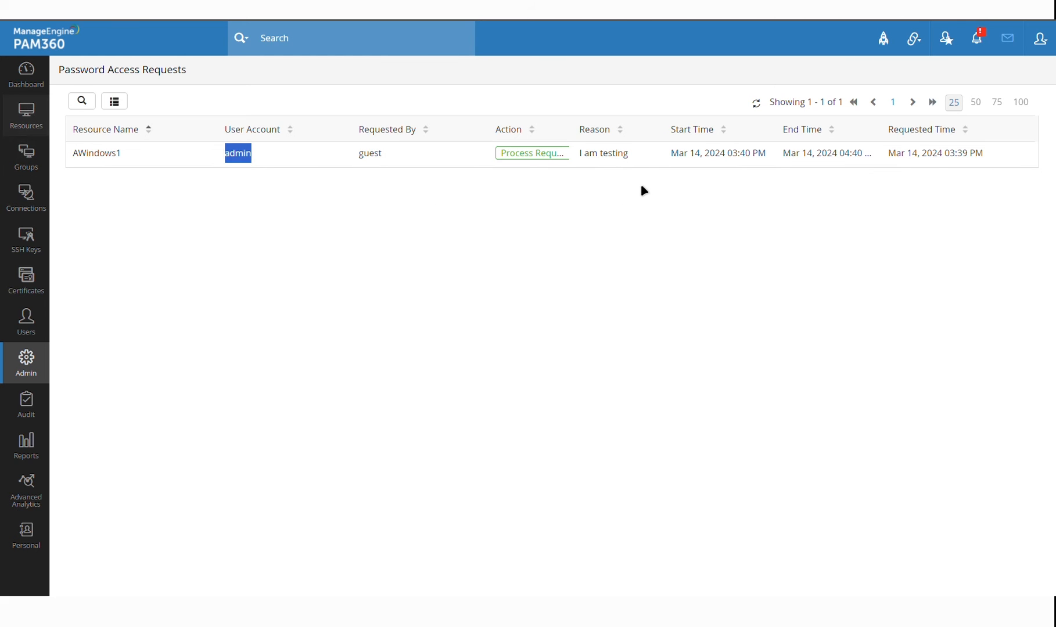
click(532, 153)
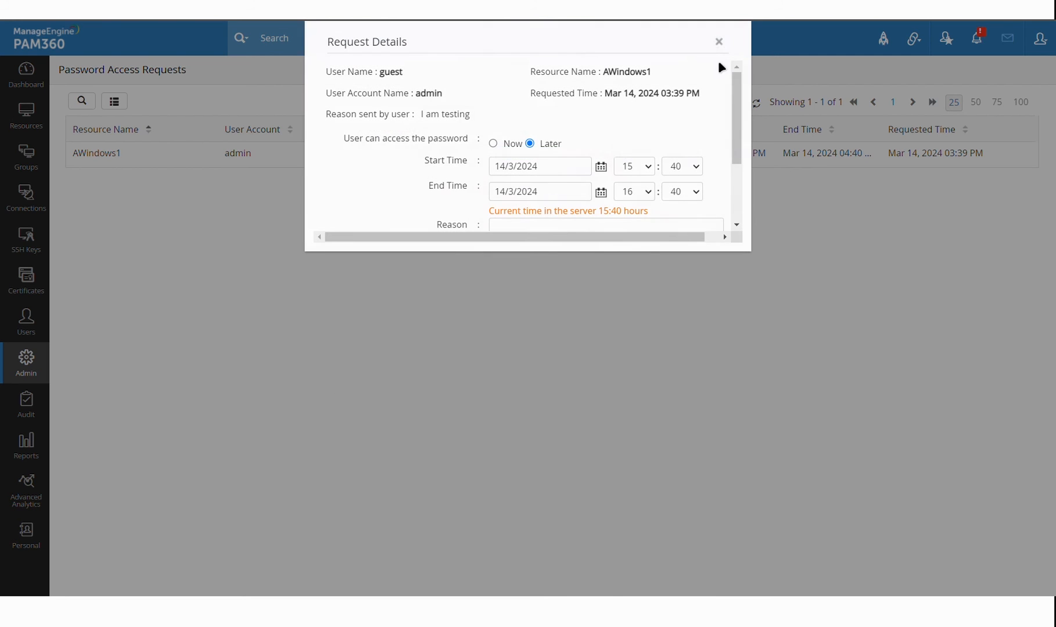
click(719, 41)
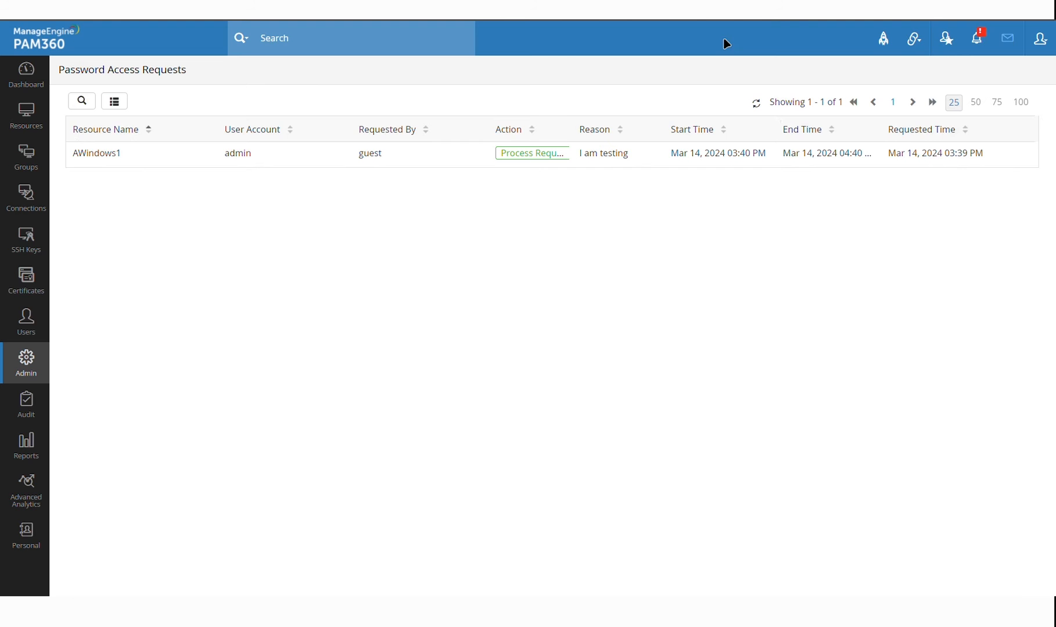
In All My Passwords, open Share With Users from AAAtest1's Resource Actions
click(38, 123)
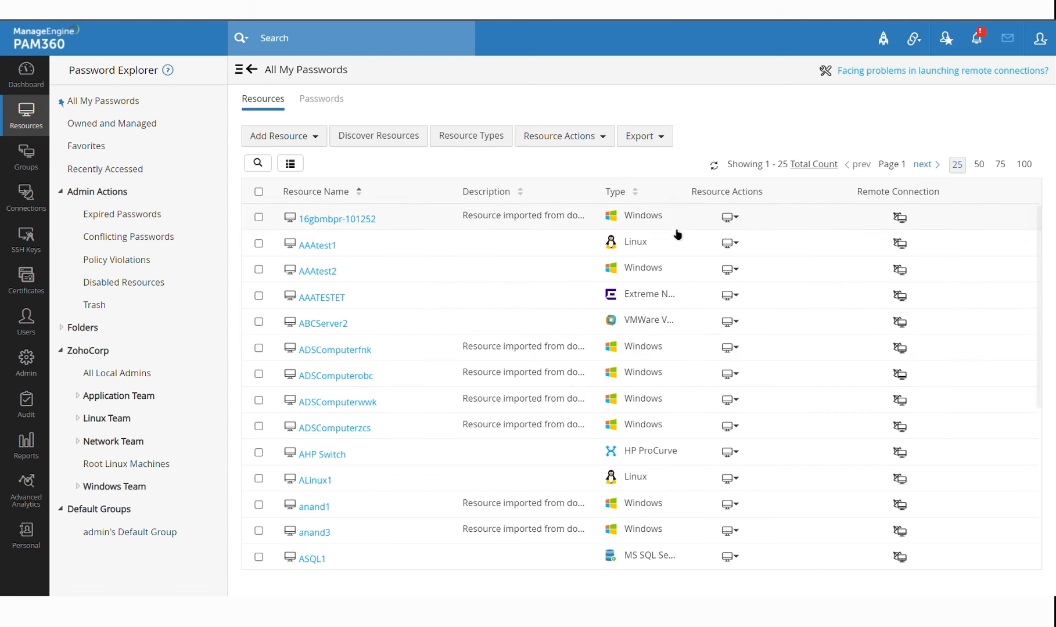
click(730, 243)
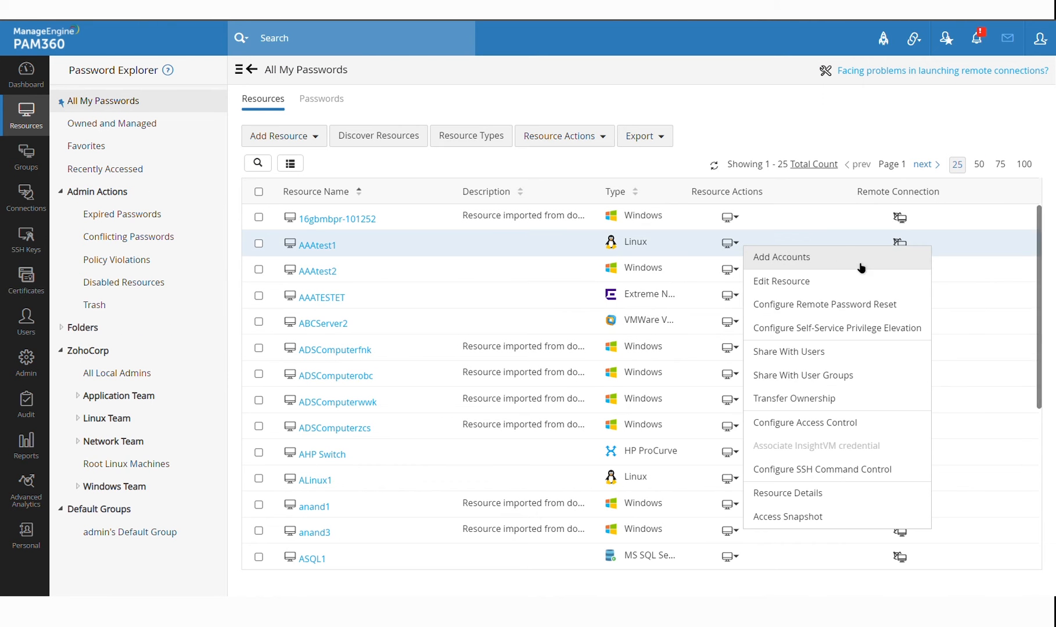
click(835, 352)
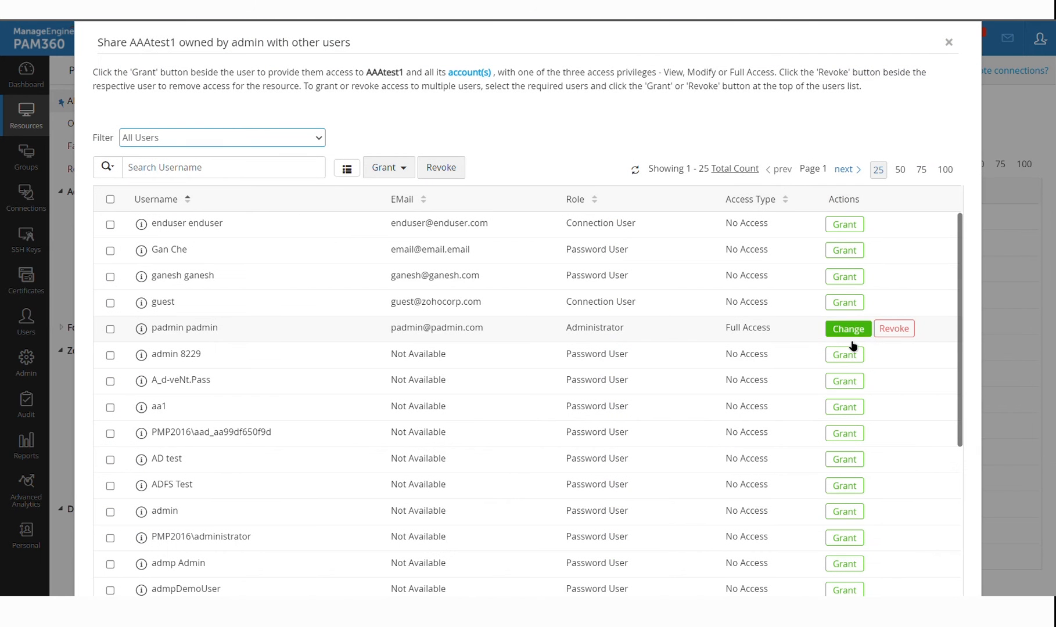
View the administrator's access levels, close the sharing window, and open AAAtest2's accounts
click(856, 336)
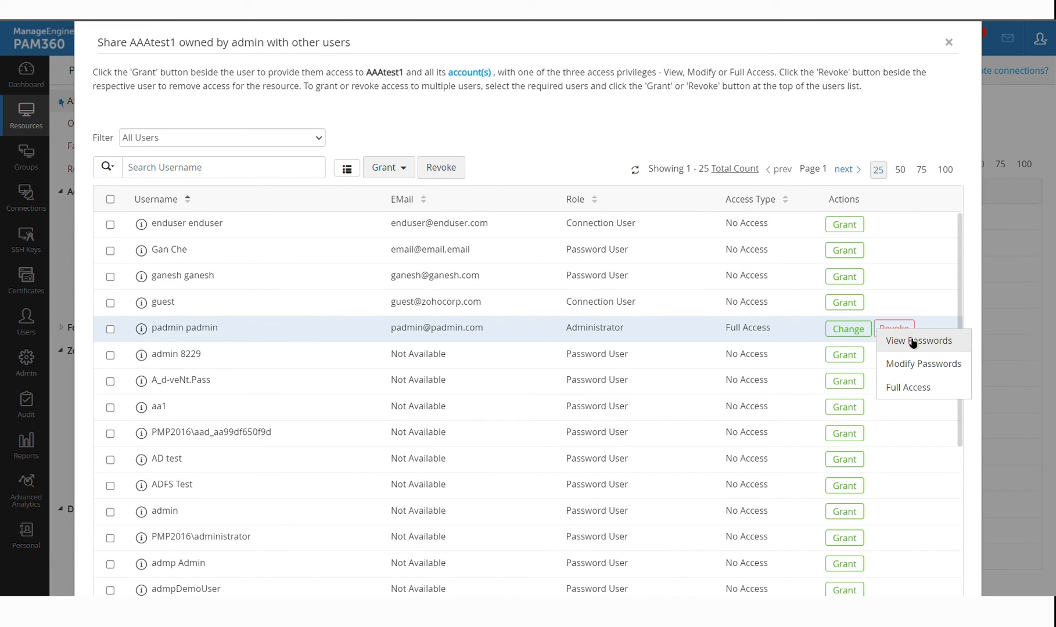
click(891, 128)
key(Escape)
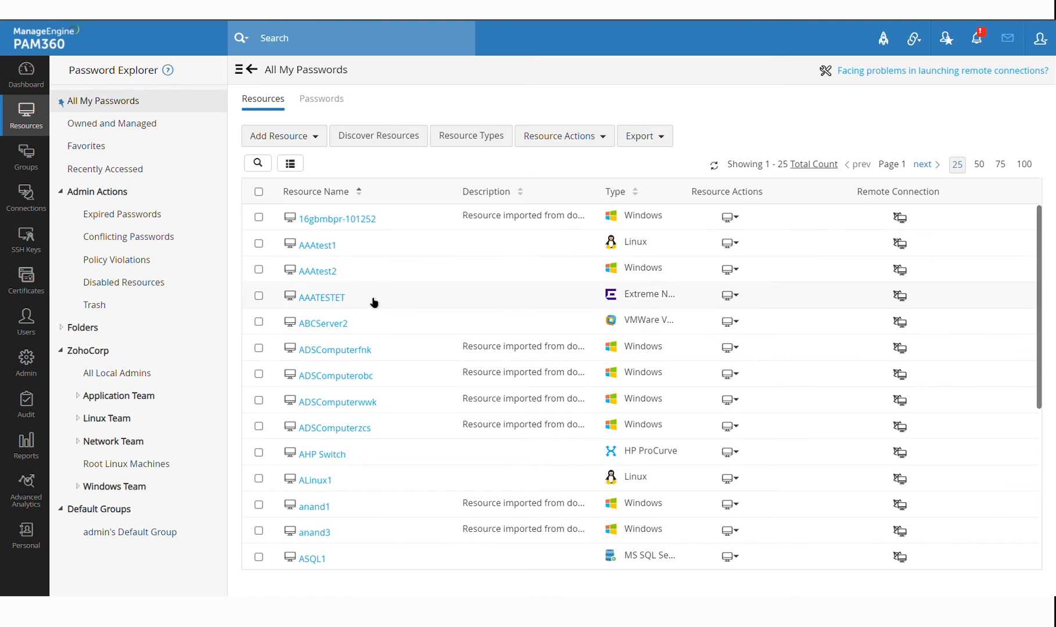
click(328, 272)
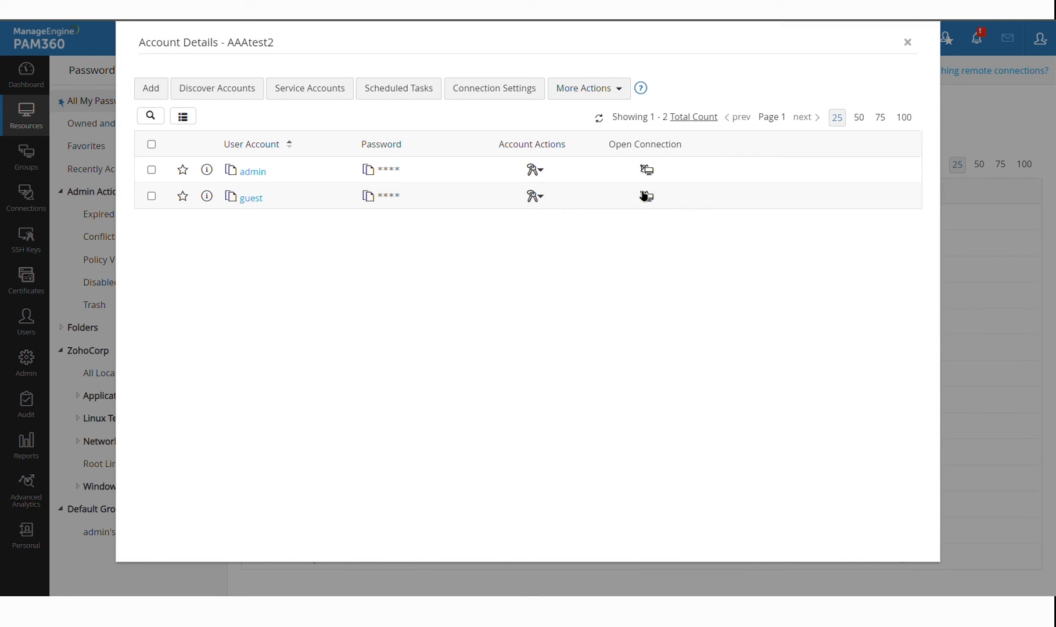
click(657, 176)
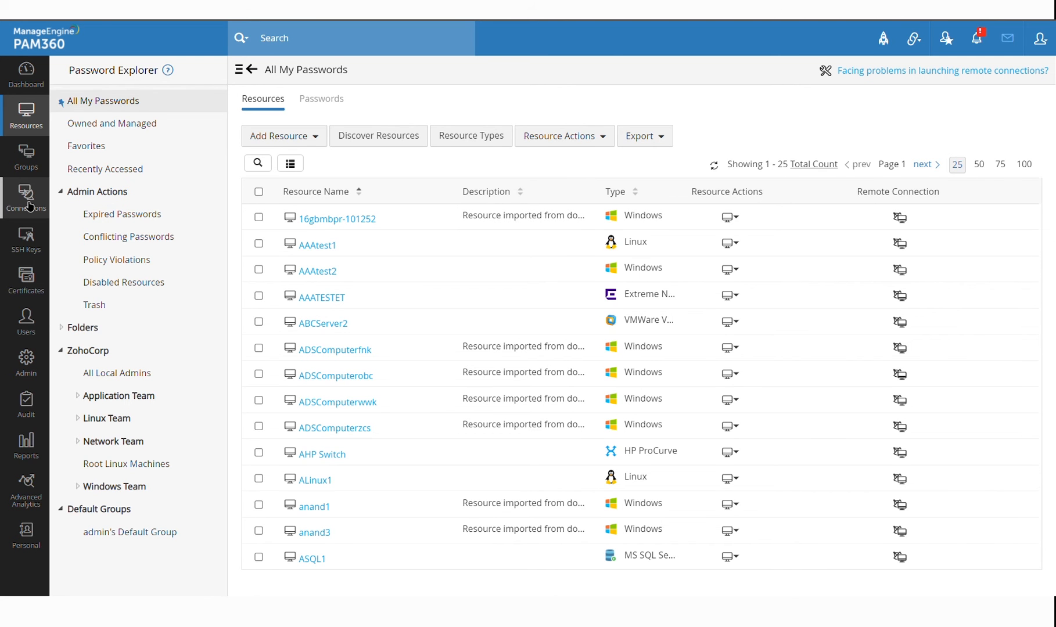
Visit Remote Connections, then go to the Admin settings page and scroll through it
click(29, 207)
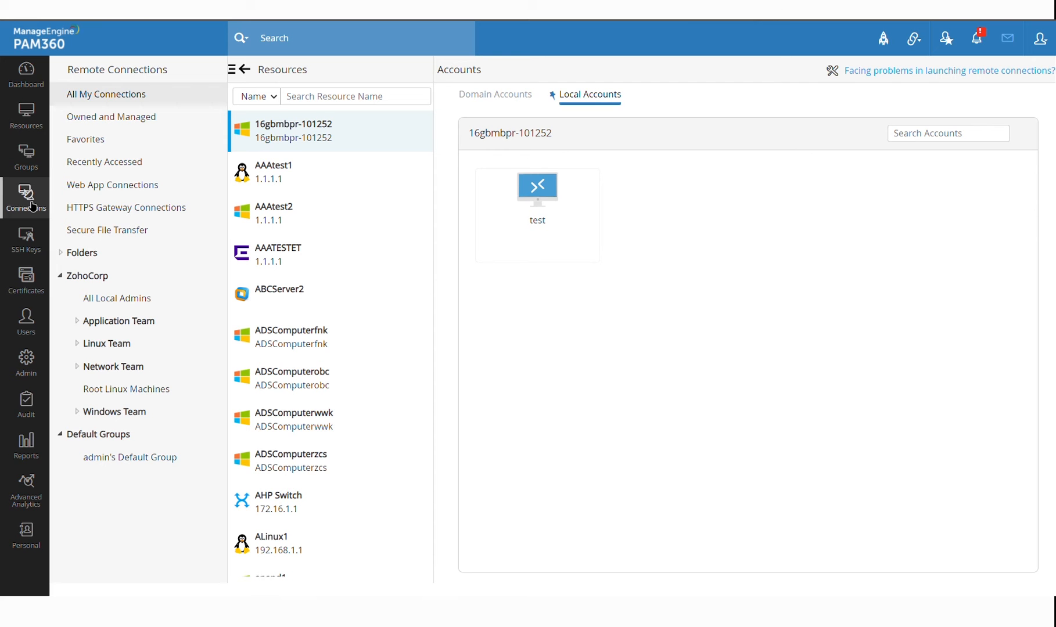
click(39, 374)
scroll(370, 270, down, 1)
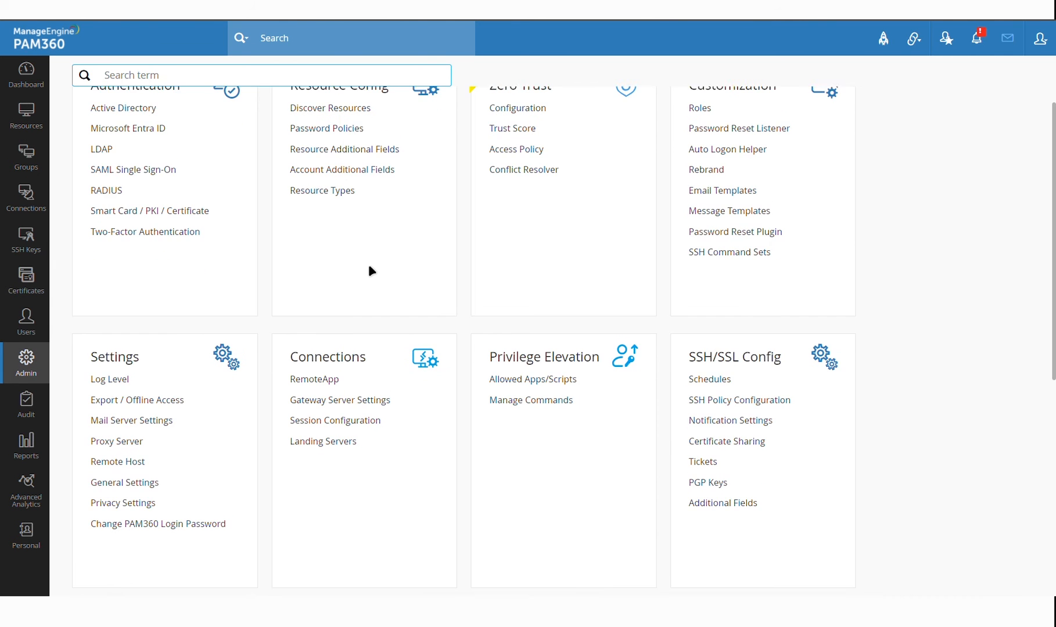
scroll(371, 271, up, 1)
scroll(377, 290, down, 1)
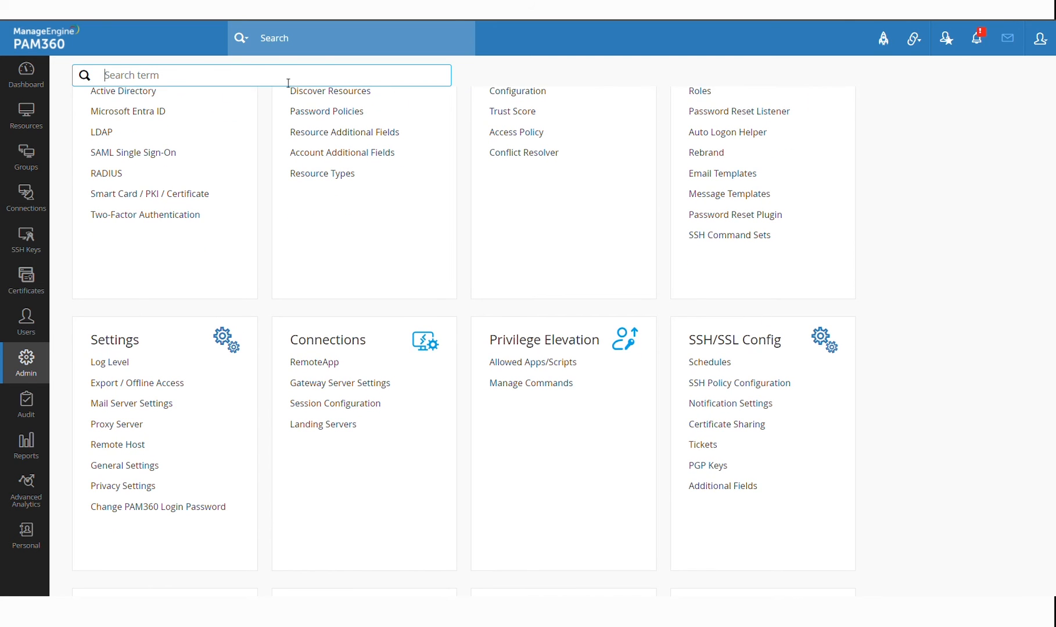
Search 'gene' to open General Settings, then return to Remote Connections
text(gene)
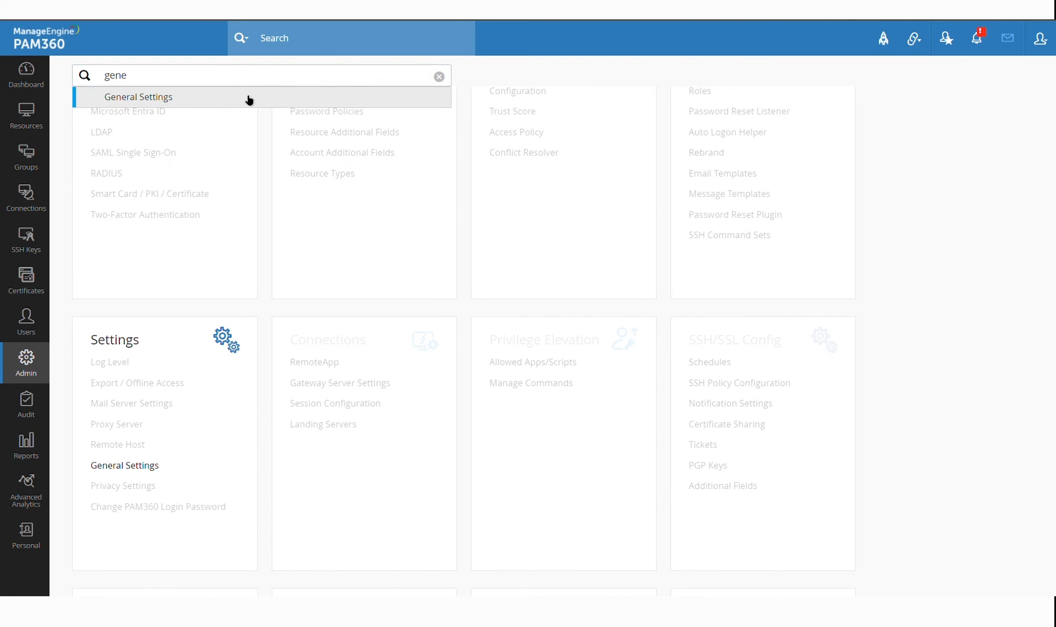
click(248, 99)
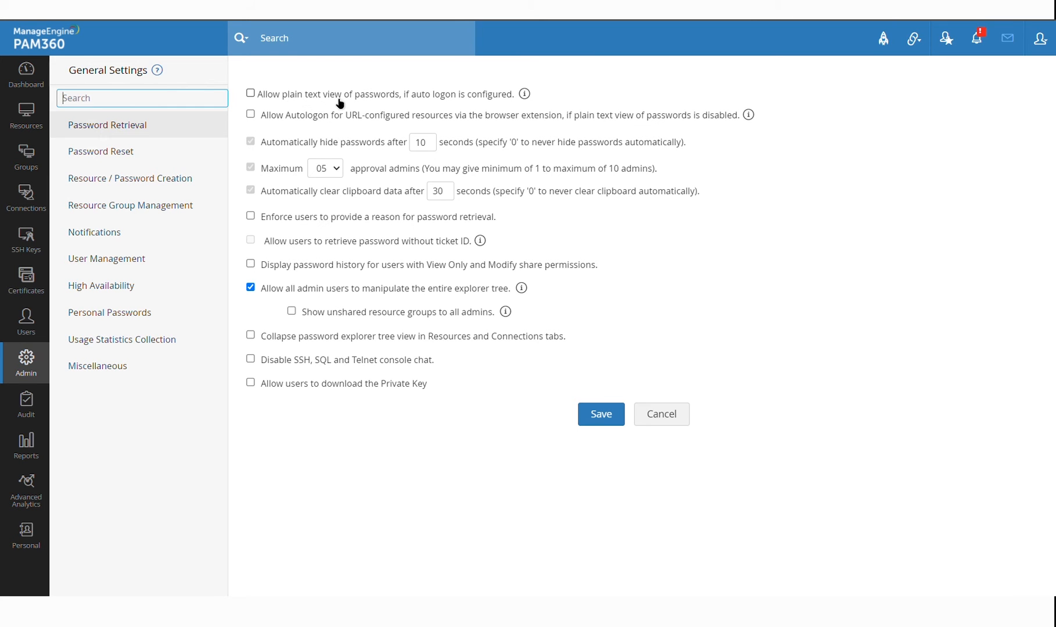
click(34, 206)
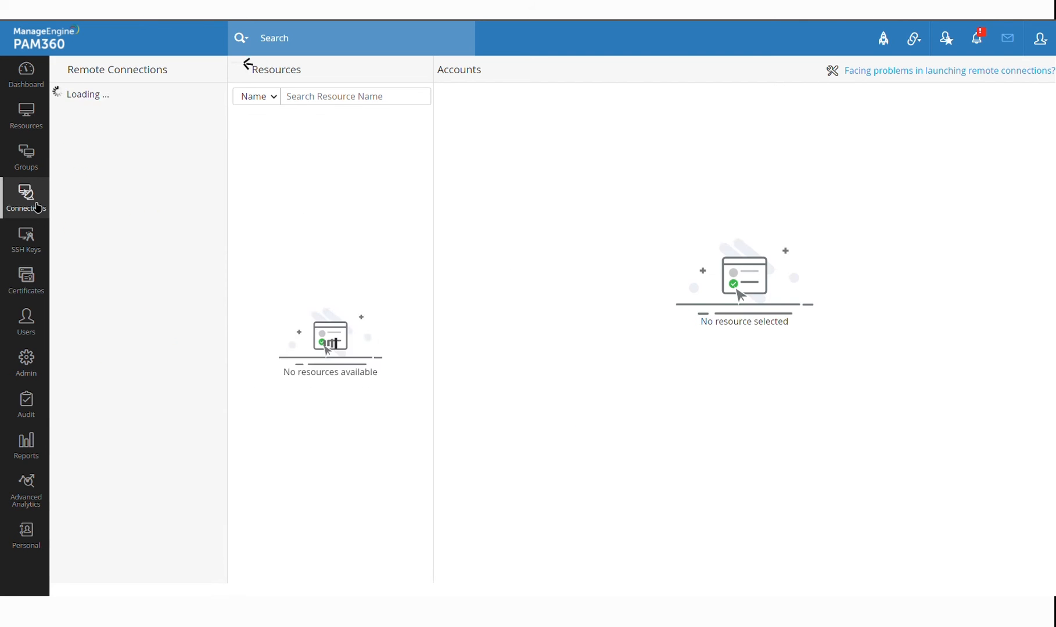
Filter resources by 'pam', select PAM-DC, and launch Windows Remote Desktop as administrator
click(387, 102)
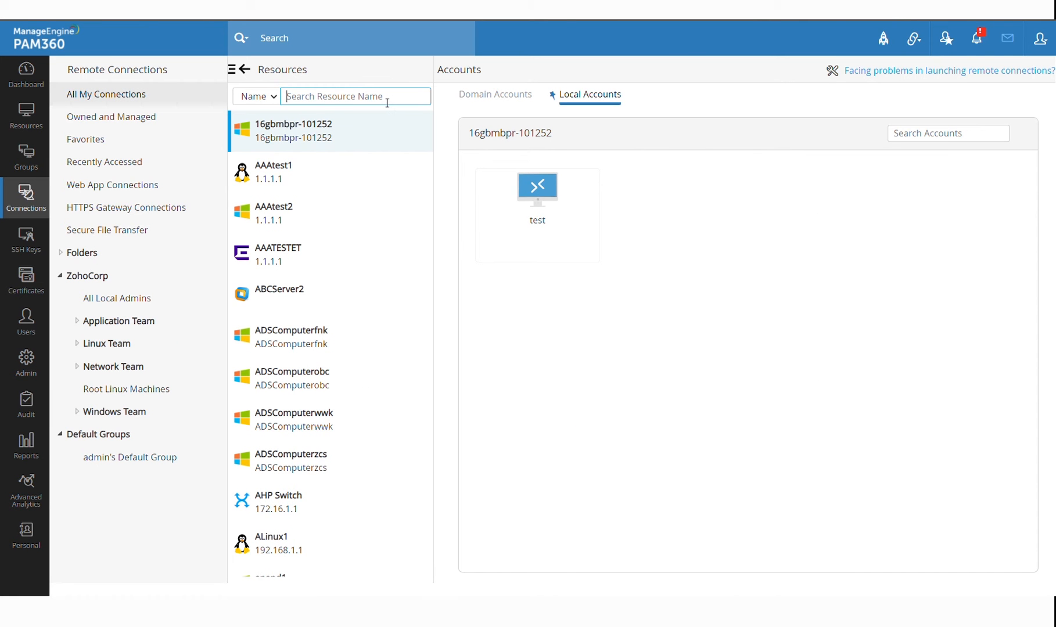
text(pam)
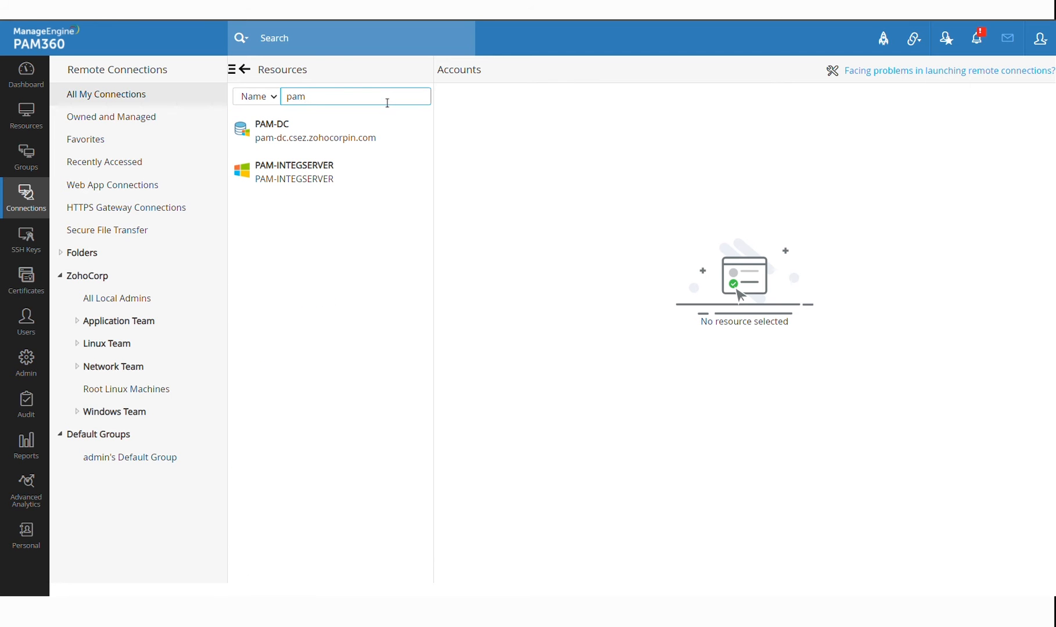
click(344, 138)
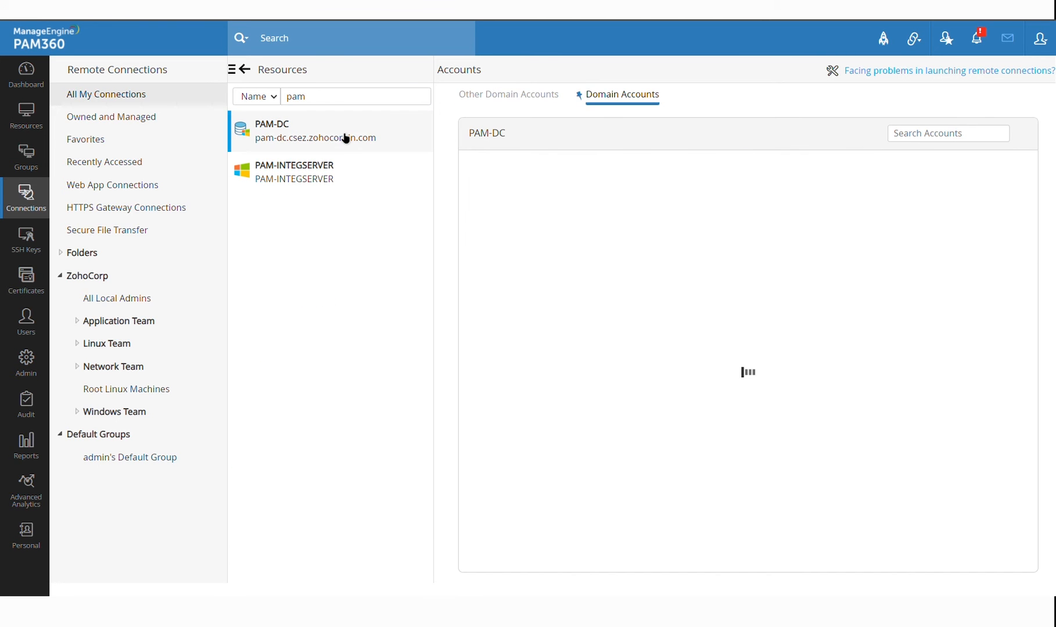
mouse_move(535, 251)
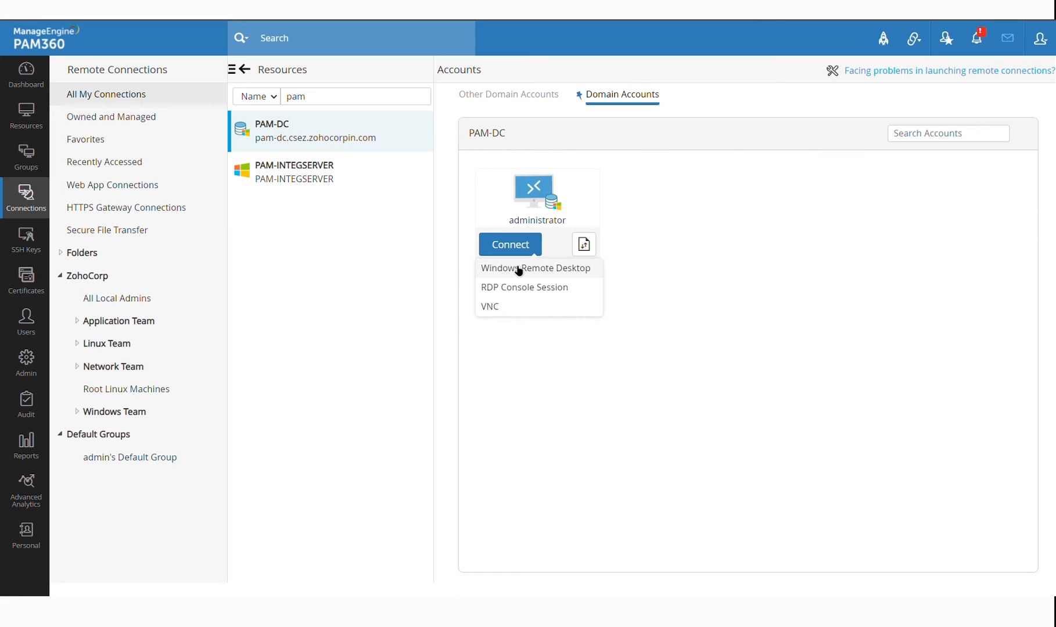
click(519, 268)
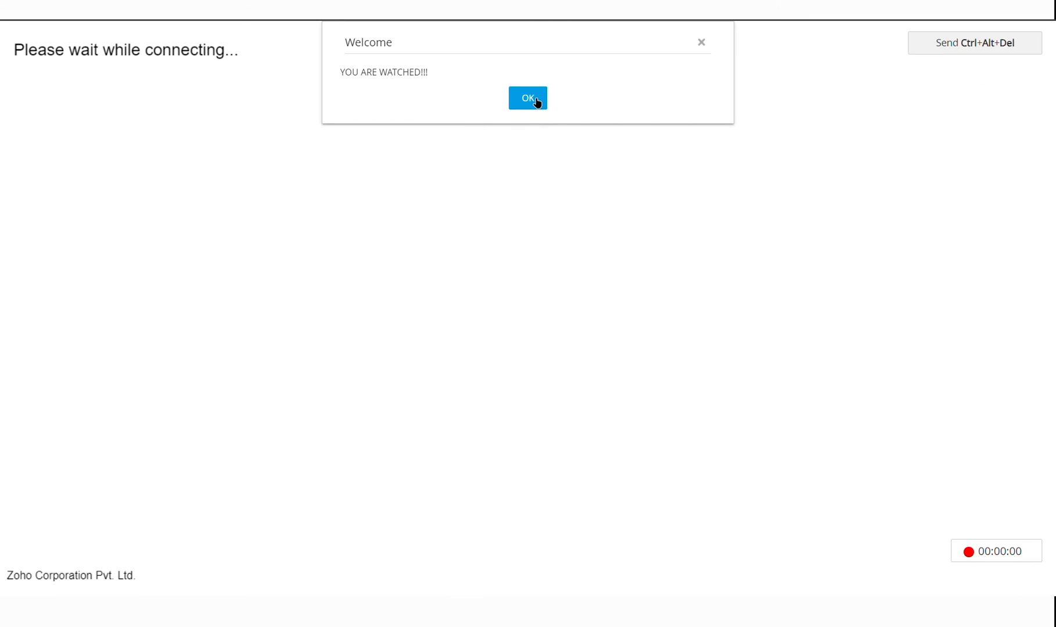
click(542, 99)
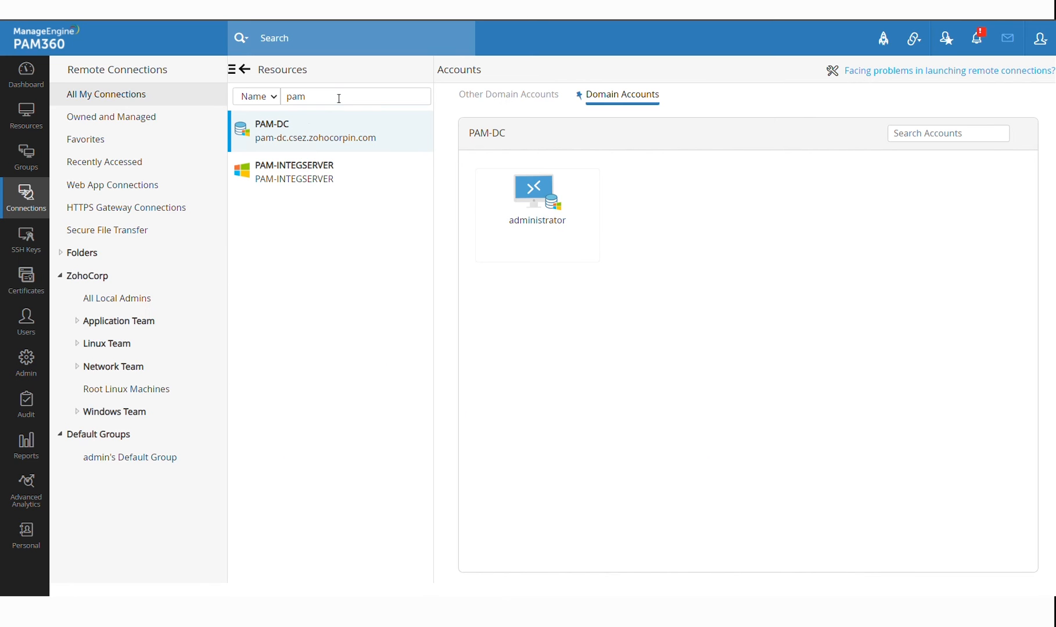
Filter resources by 'cen' and open an SSH session to PMP-CENT7 as the test account
double_click(339, 98)
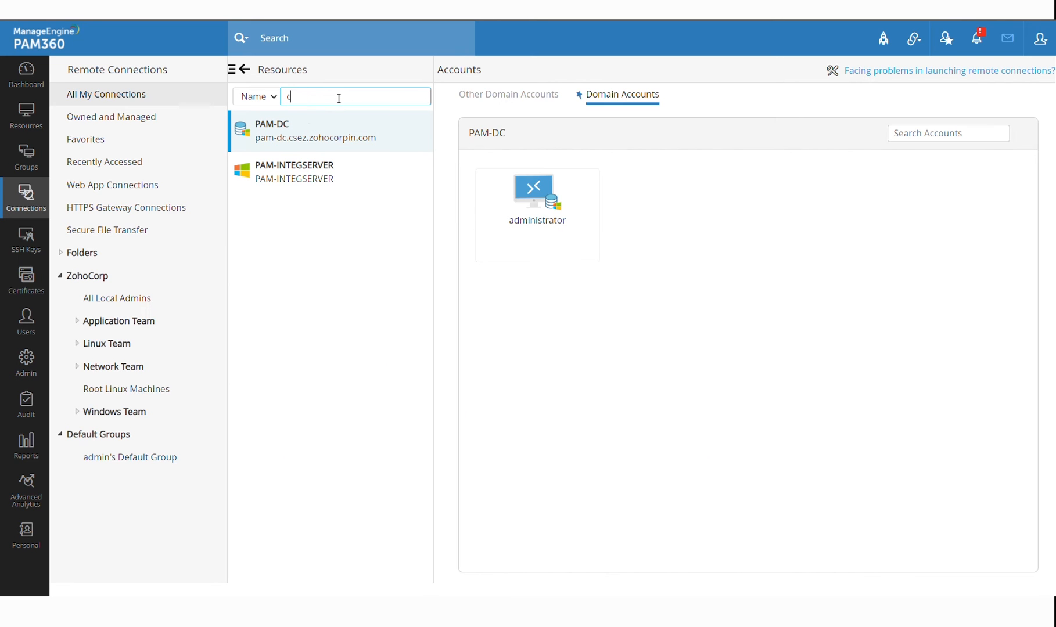
text(cen)
click(328, 144)
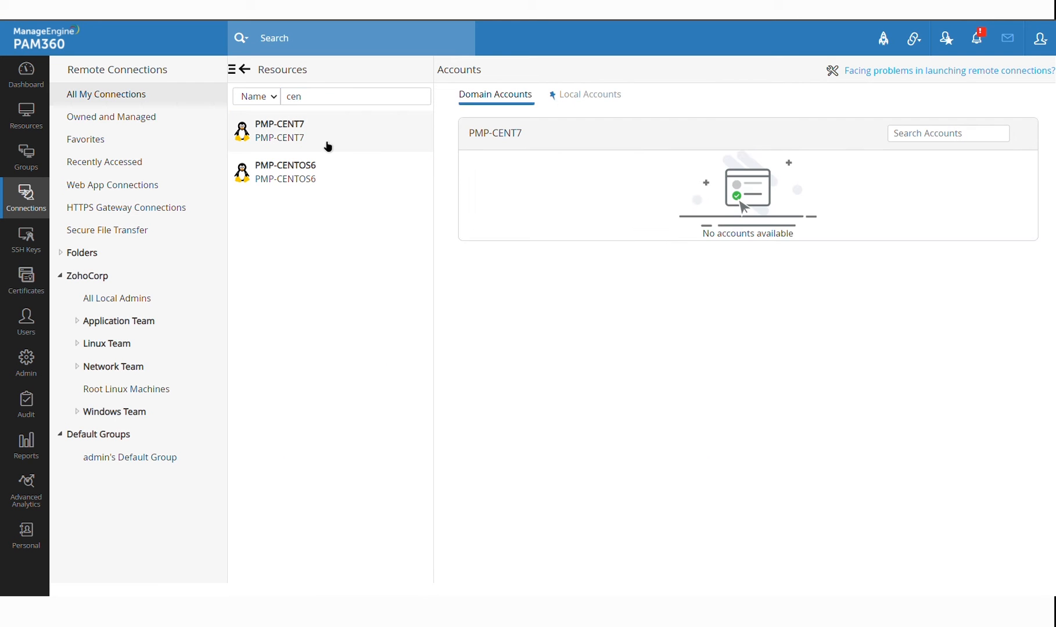
mouse_move(668, 255)
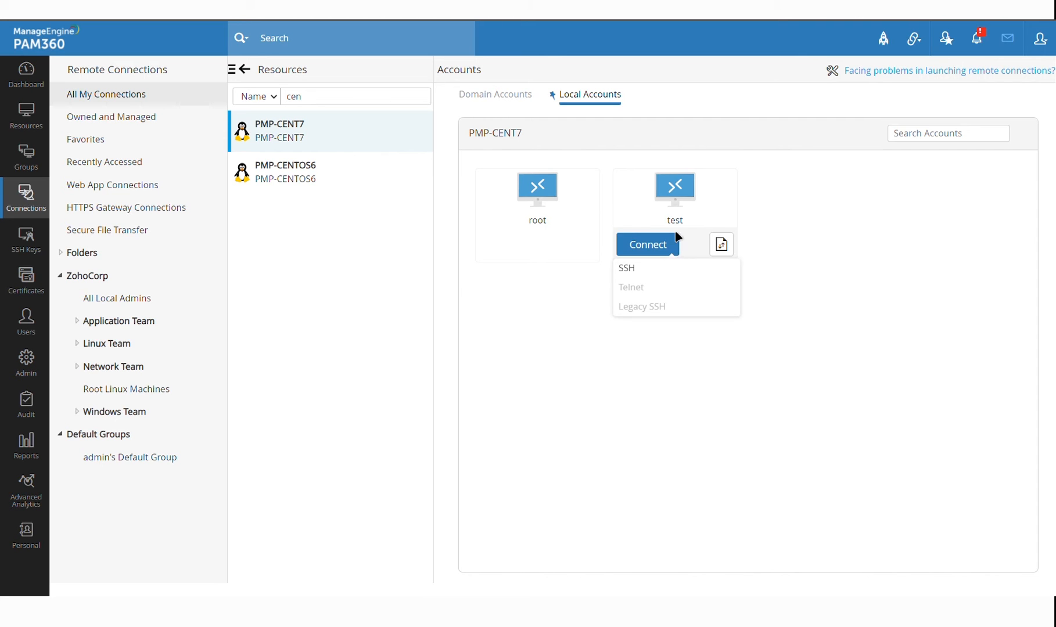
click(652, 273)
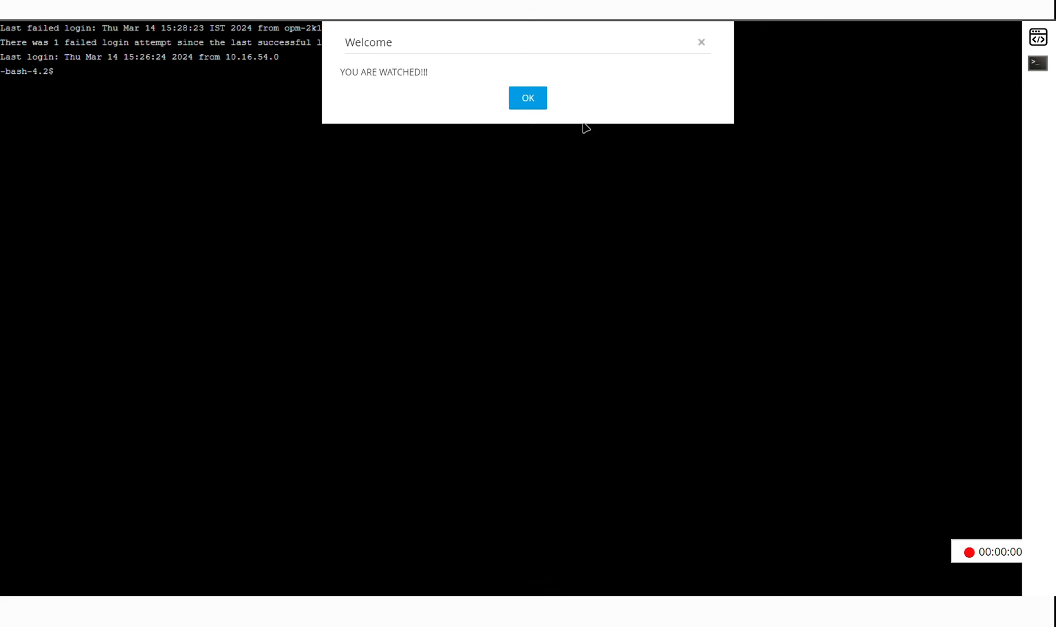
click(543, 101)
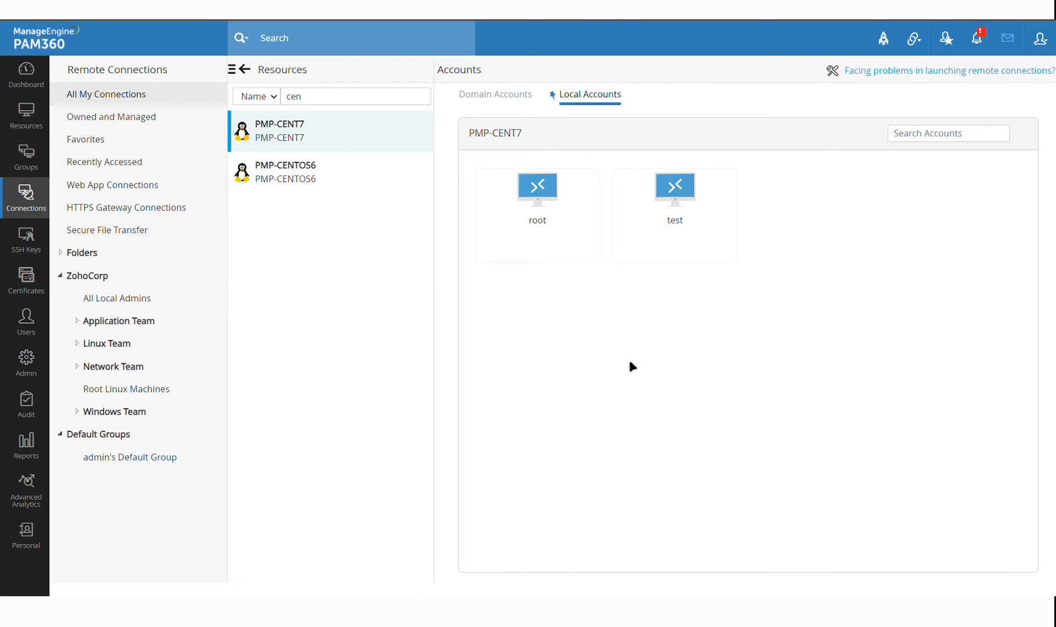
click(675, 251)
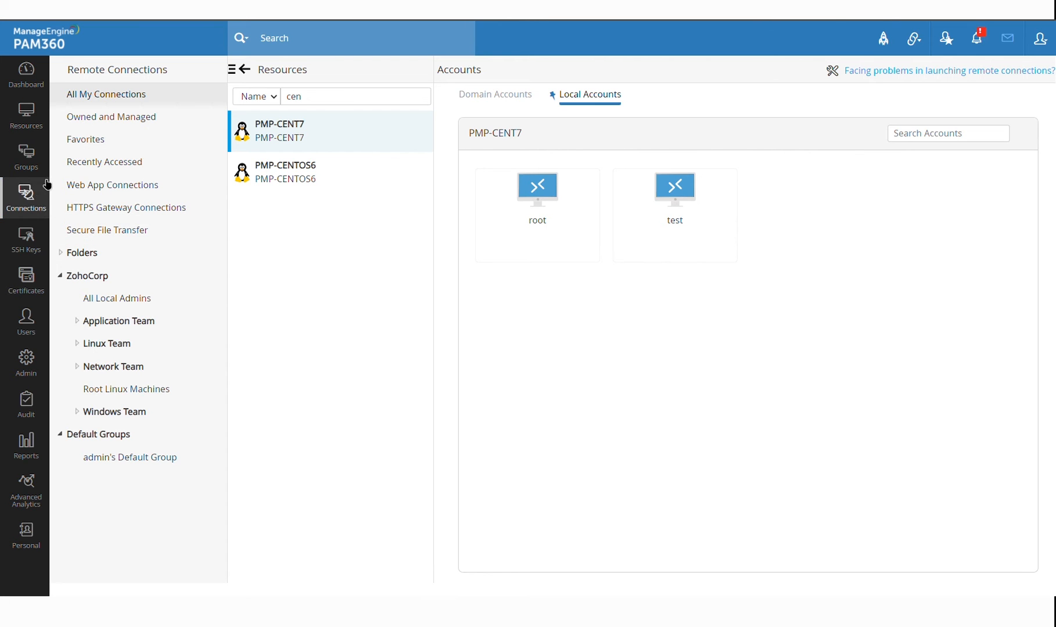
Clear the 'cen' resource name filter so all resources are listed again
double_click(328, 106)
key(BackSpace)
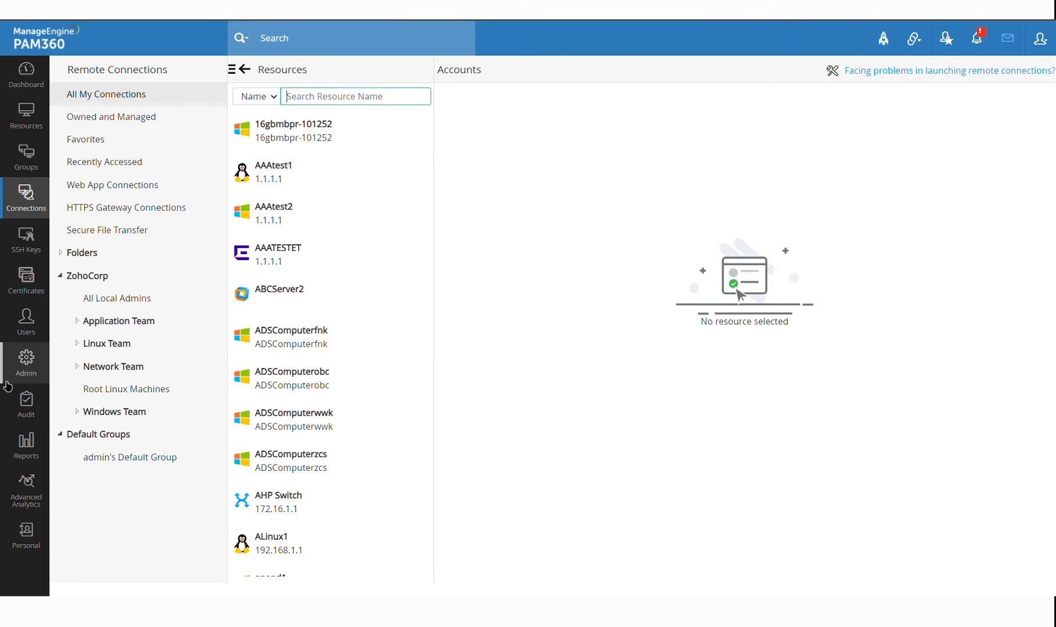
click(33, 409)
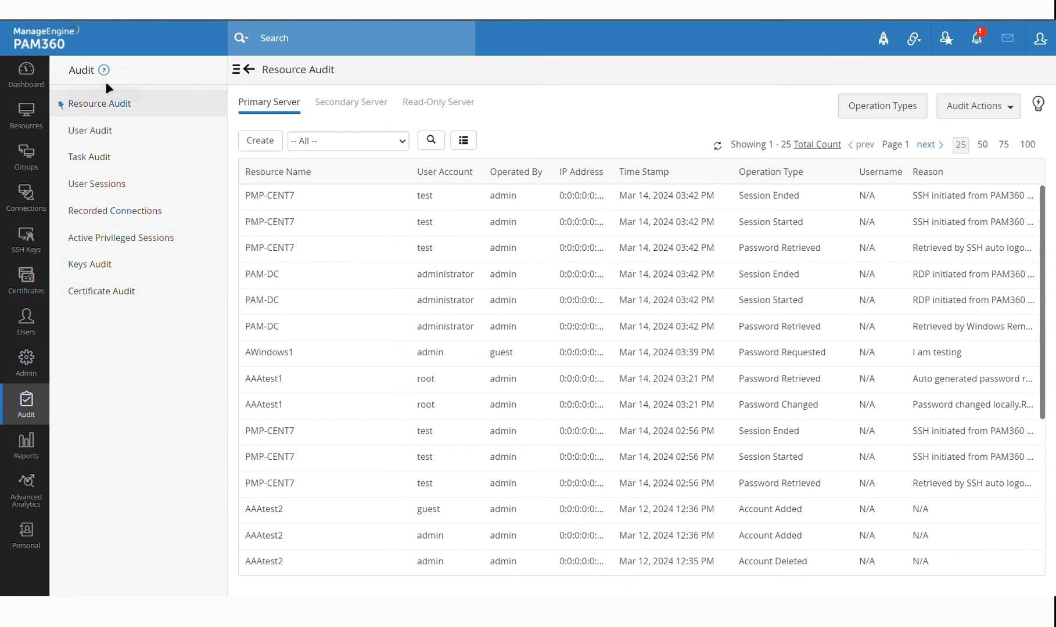
In Recorded Connections, replay PAM-DC's Mar 14, 2024 03:42 PM session, then return to resources
click(147, 211)
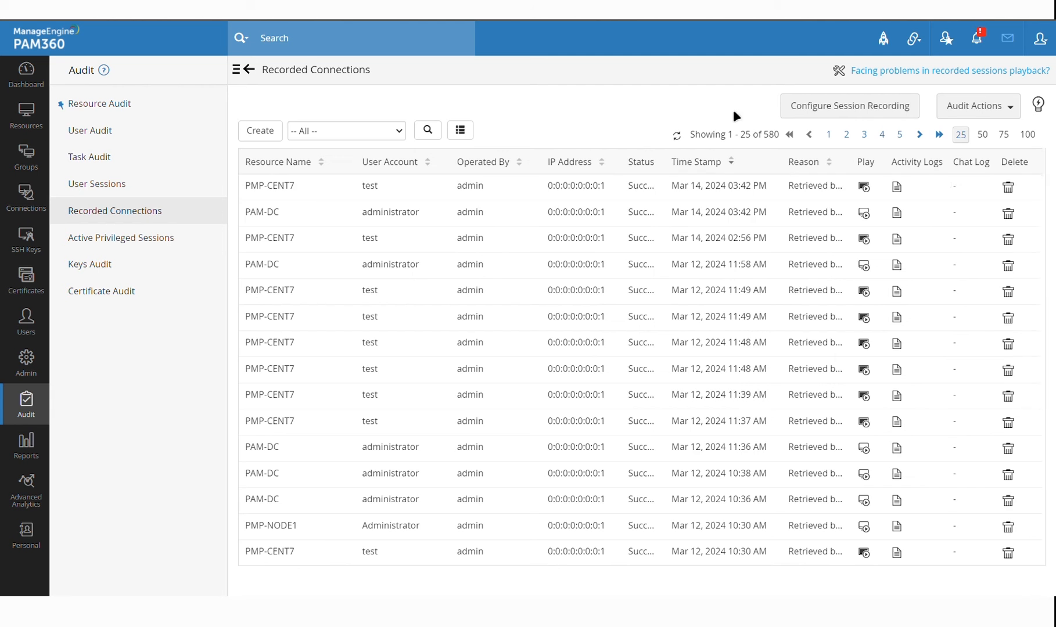
click(871, 215)
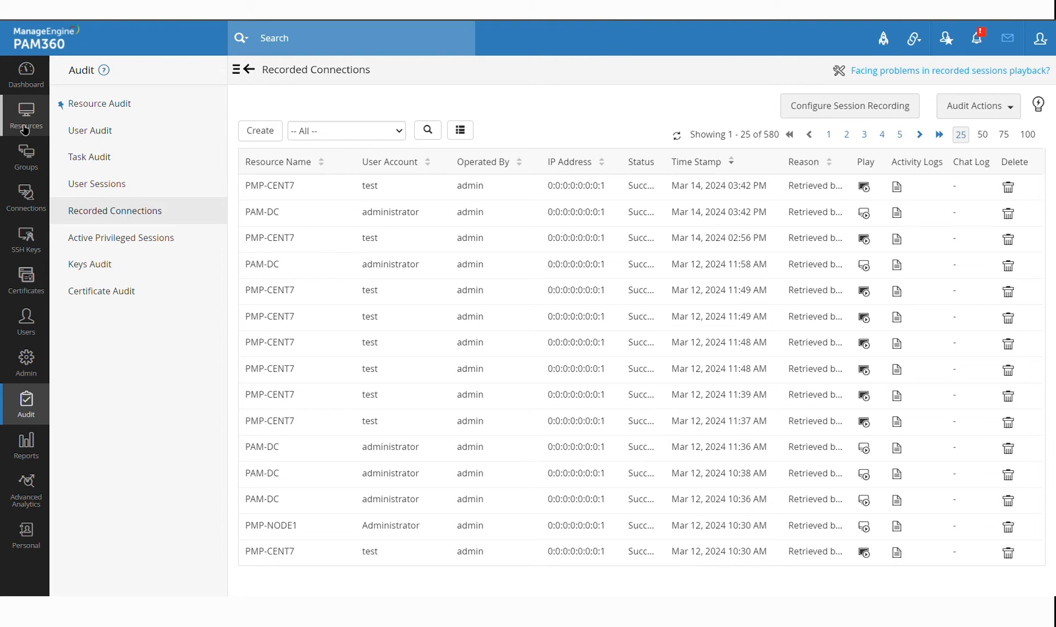
click(25, 129)
In ADSComputerfnk's access control, tick Elevate under Privilege Elevation, then close the dialog
scroll(477, 400, down, 2)
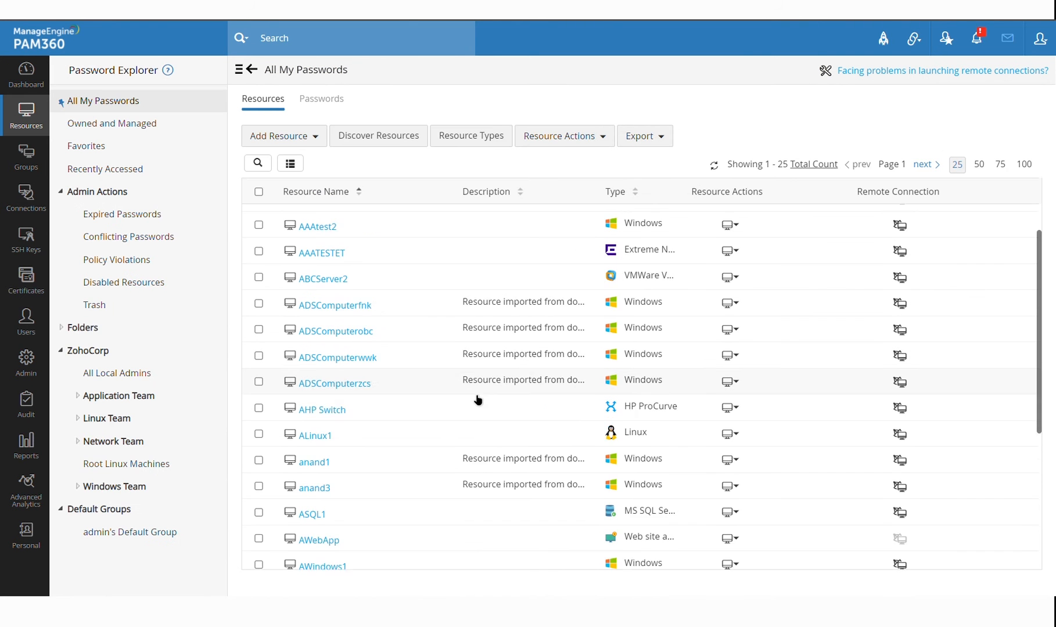
scroll(518, 351, up, 3)
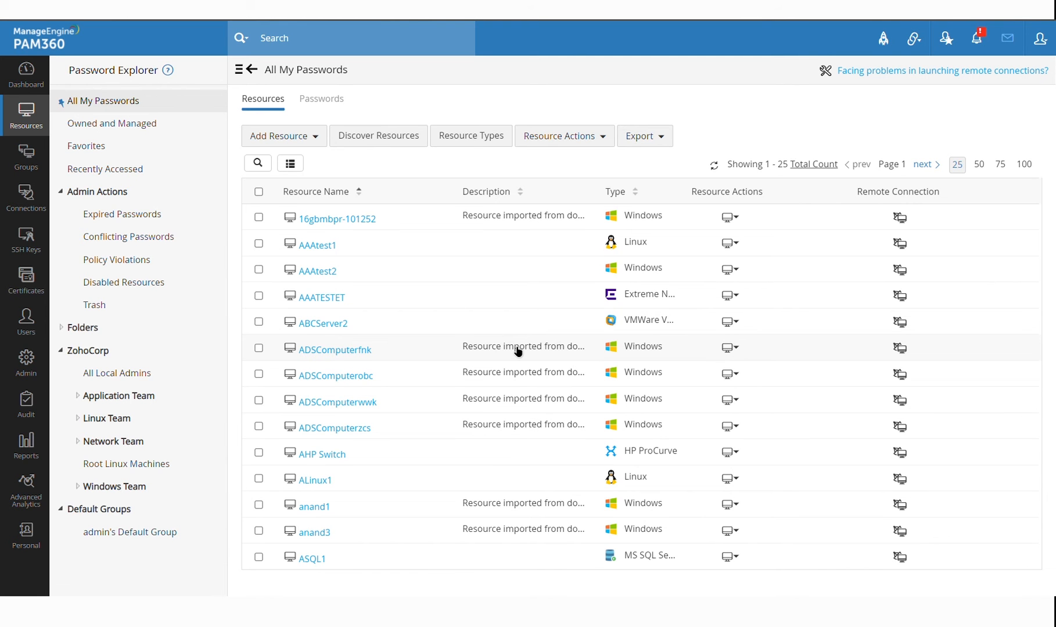
click(736, 352)
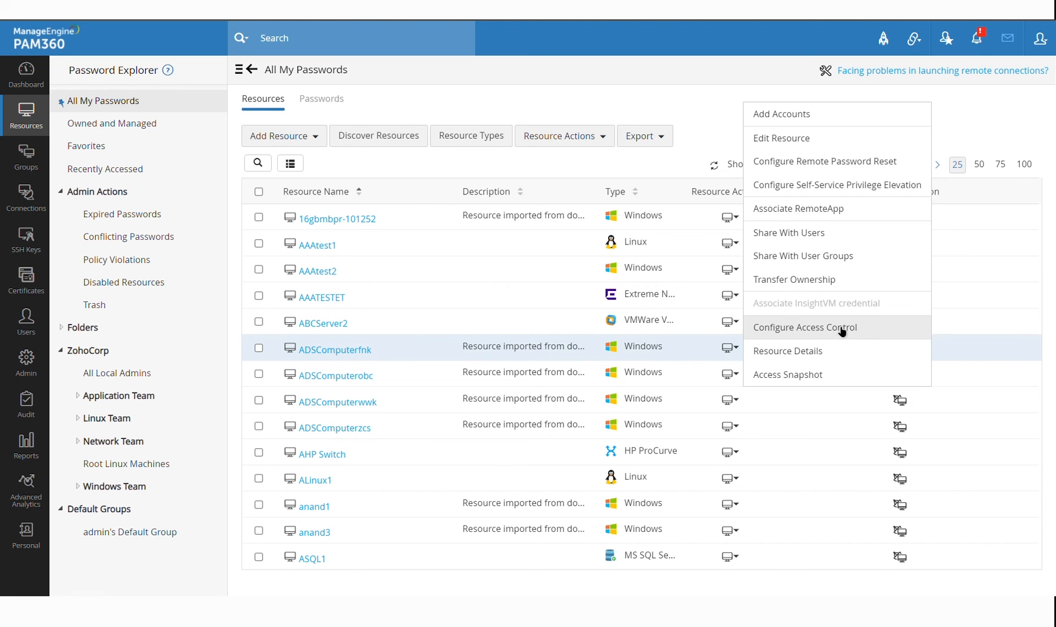
click(838, 328)
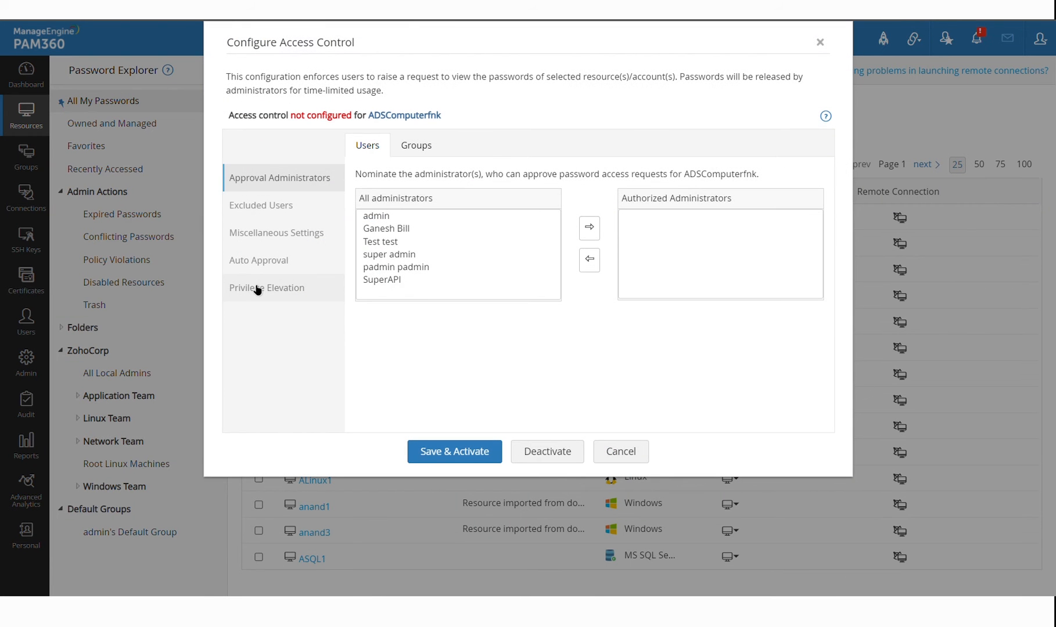
click(257, 288)
click(360, 179)
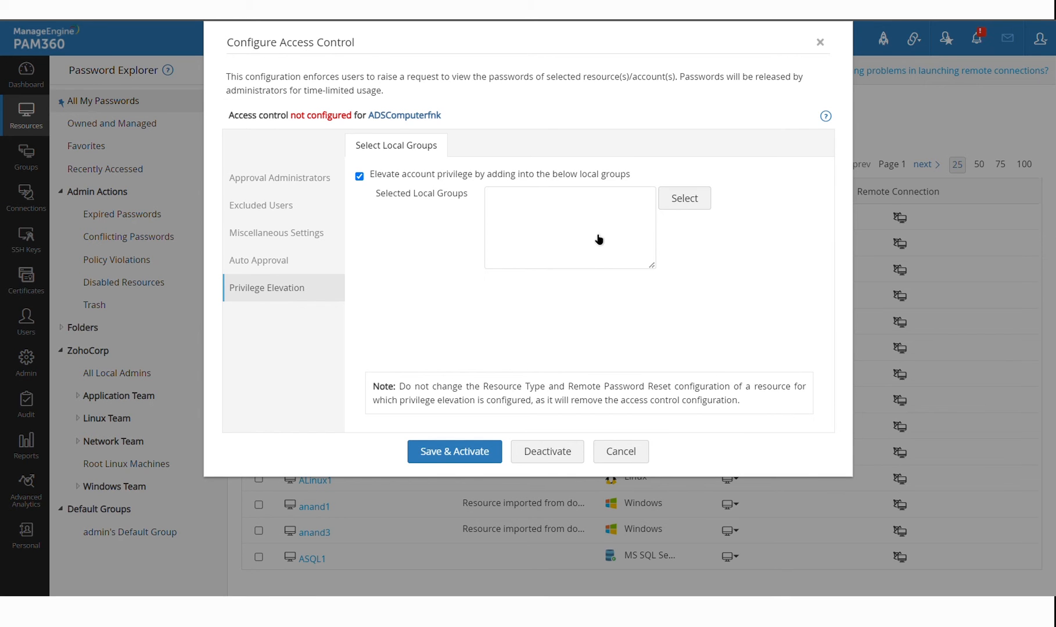
click(620, 452)
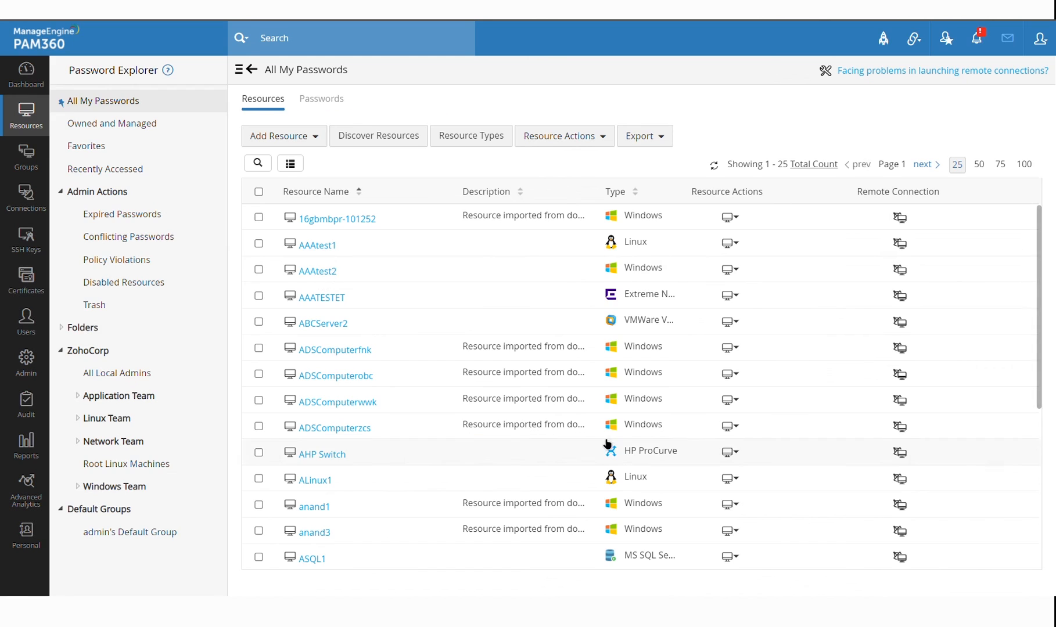
click(326, 273)
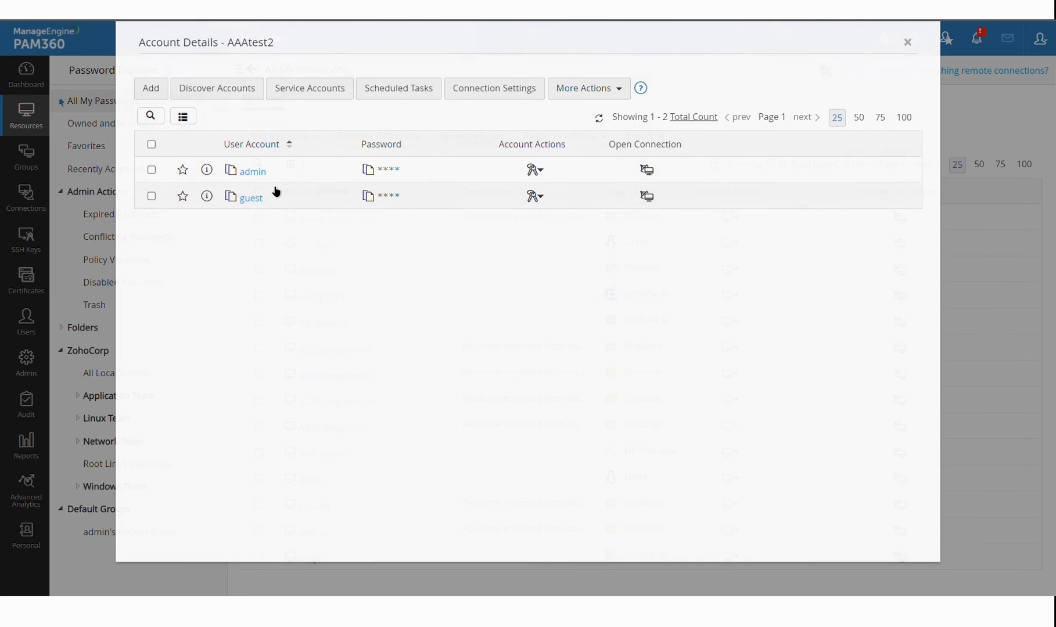
click(537, 200)
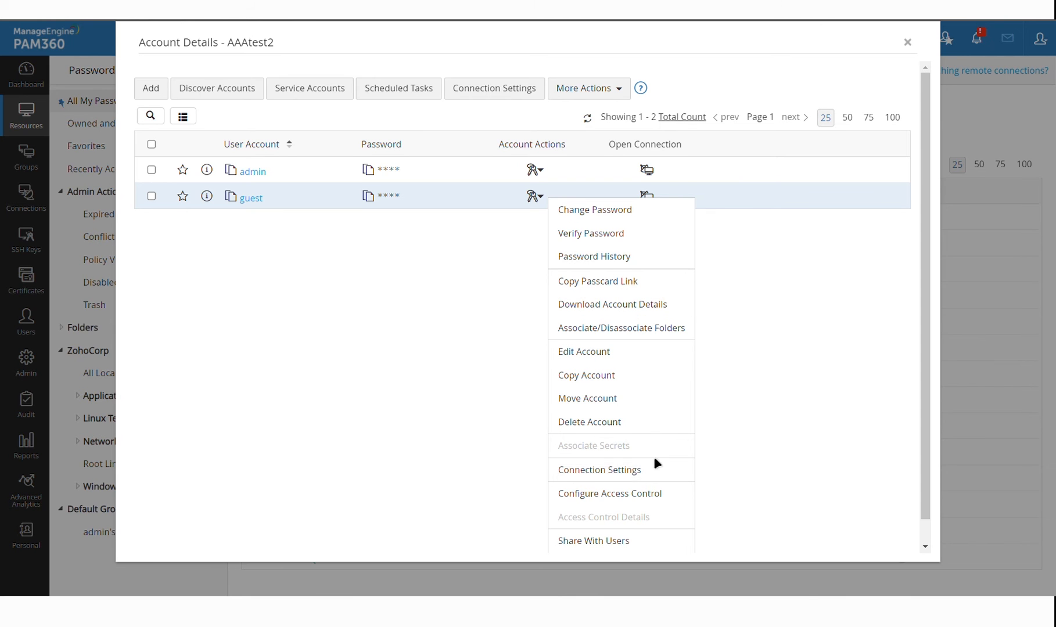
scroll(804, 319, down, 1)
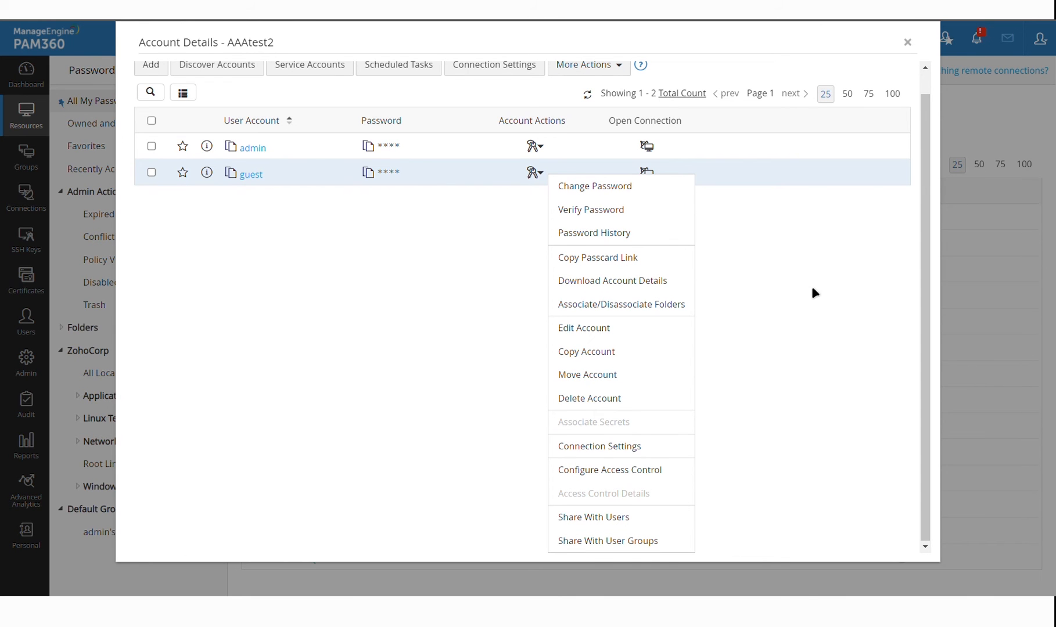
click(456, 249)
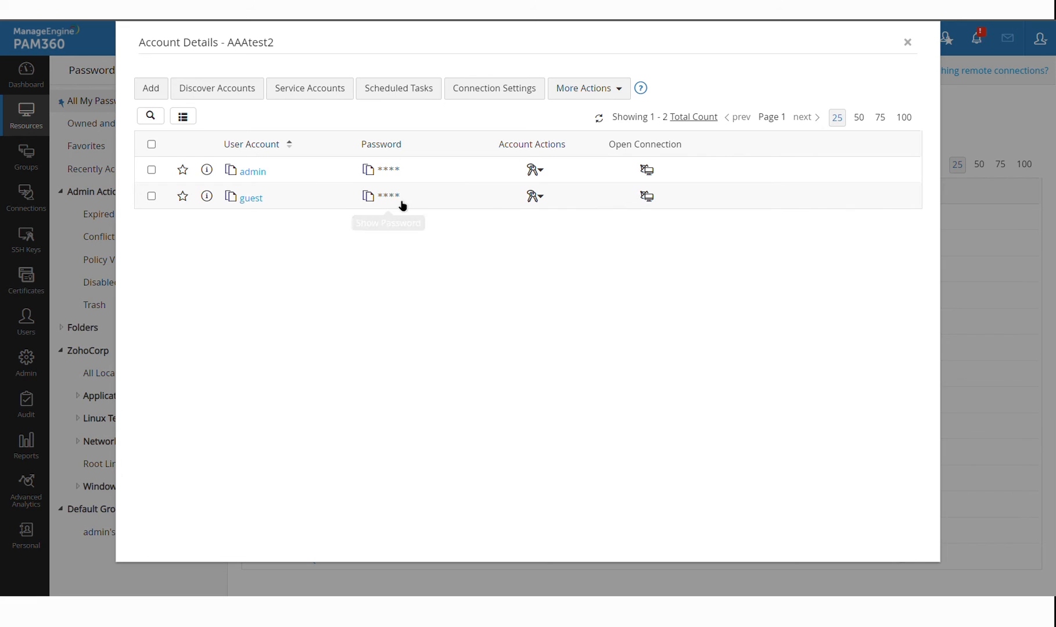
click(545, 199)
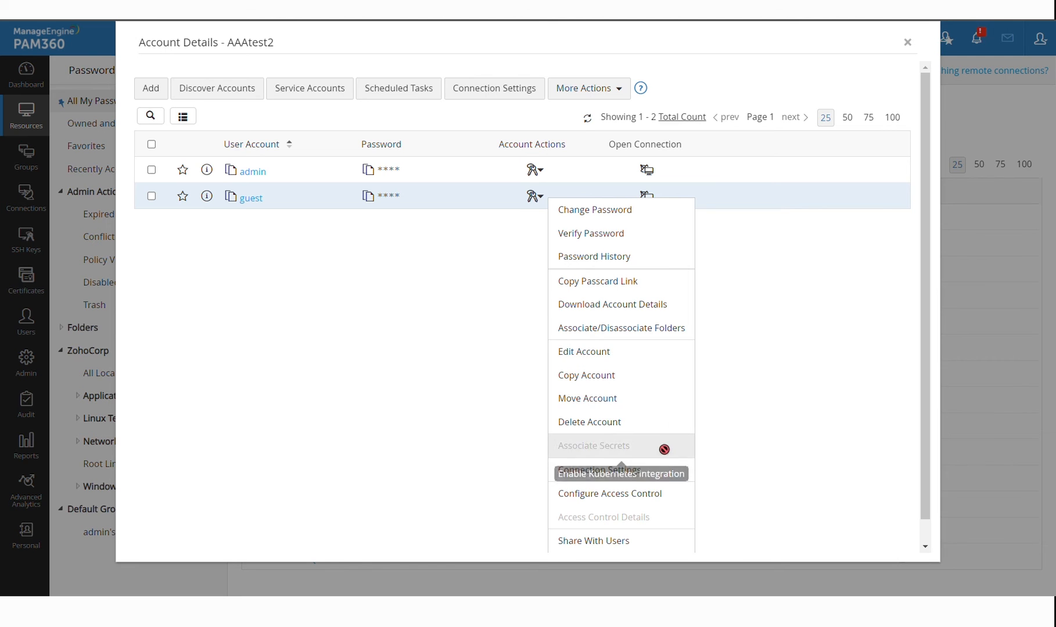
click(652, 495)
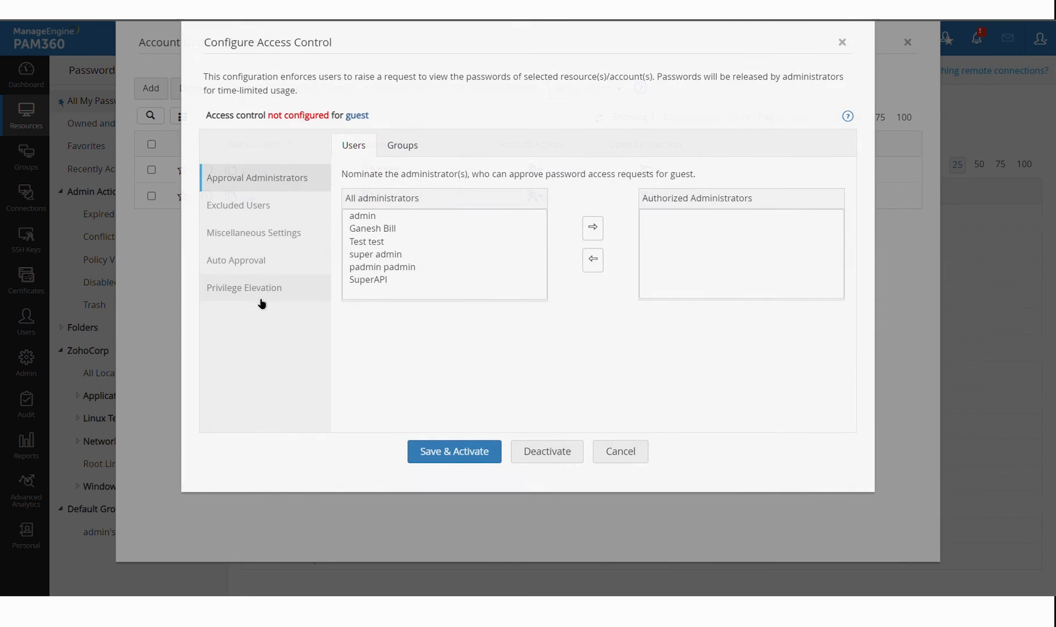
click(252, 290)
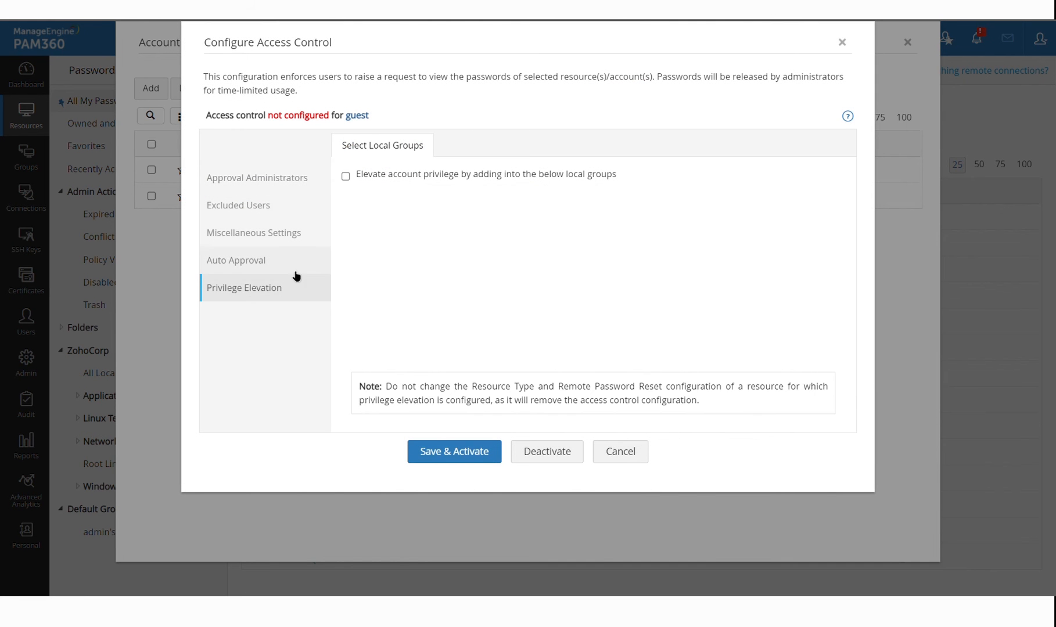
click(438, 183)
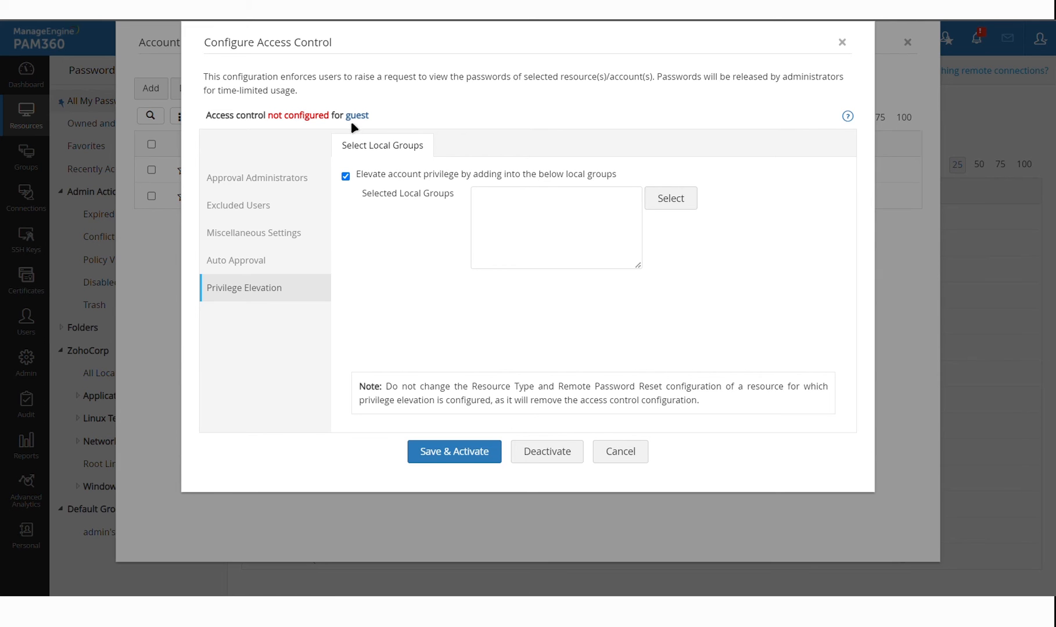
drag(347, 121, 394, 120)
click(393, 120)
click(646, 453)
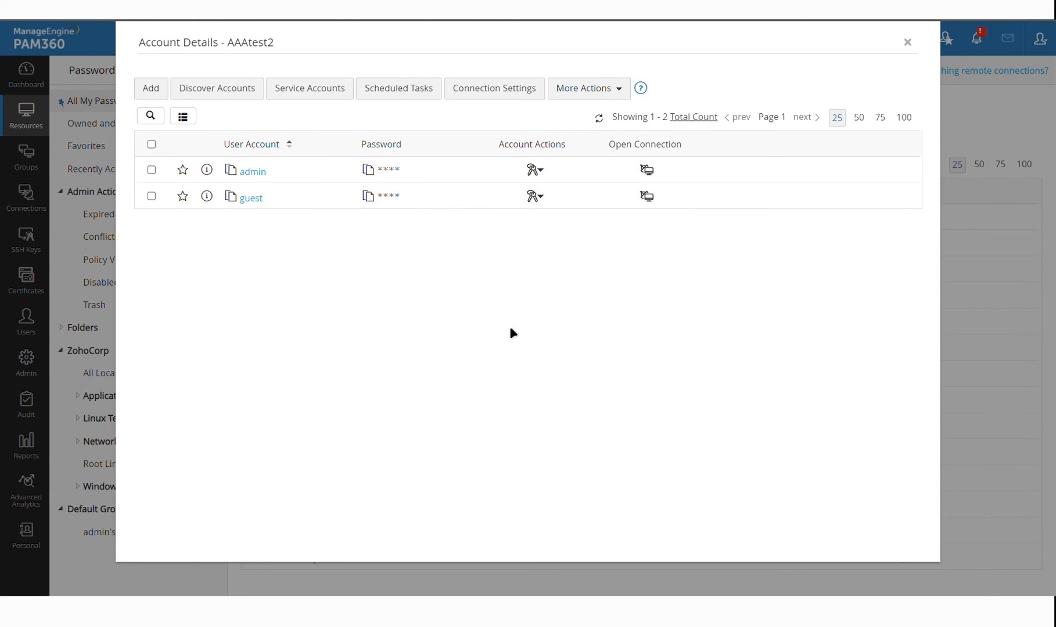
key(Escape)
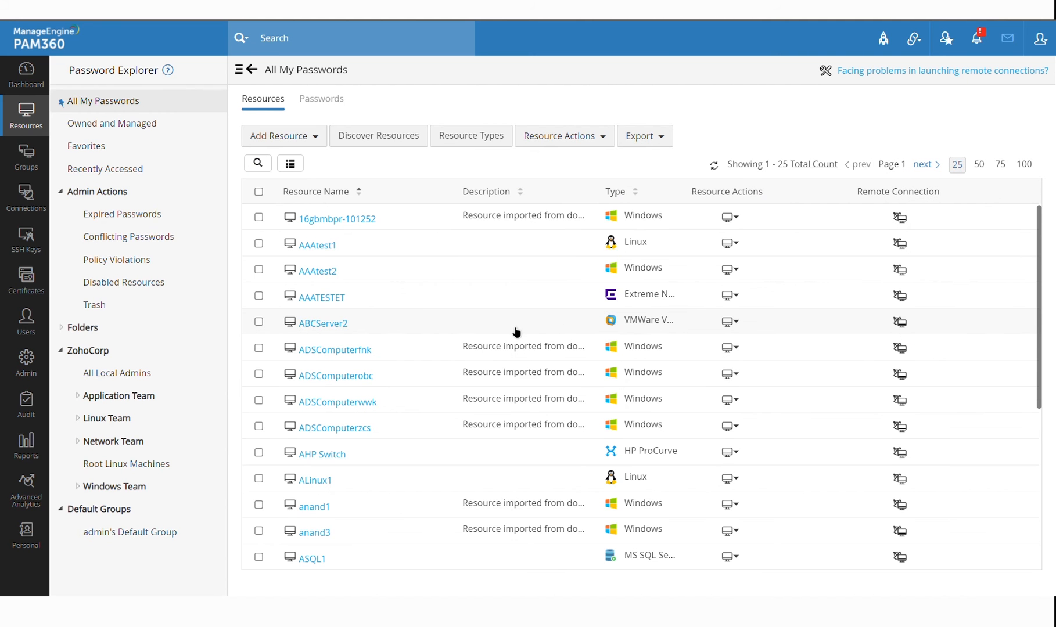
scroll(516, 331, down, 2)
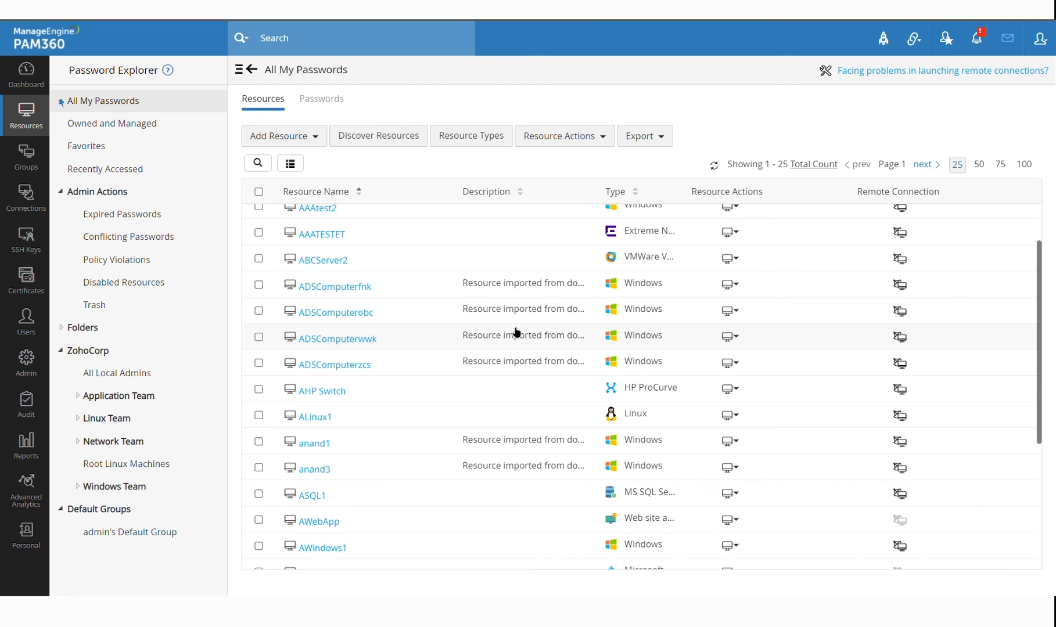
Look over the Admin configuration settings, then return to the resources list
scroll(516, 332, down, 2)
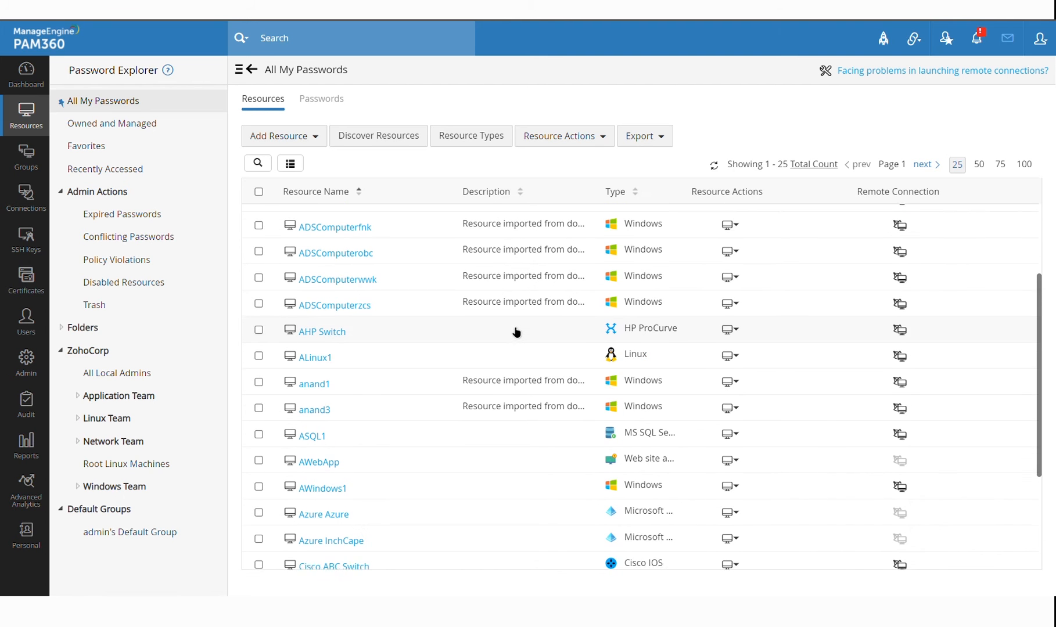
scroll(516, 332, up, 2)
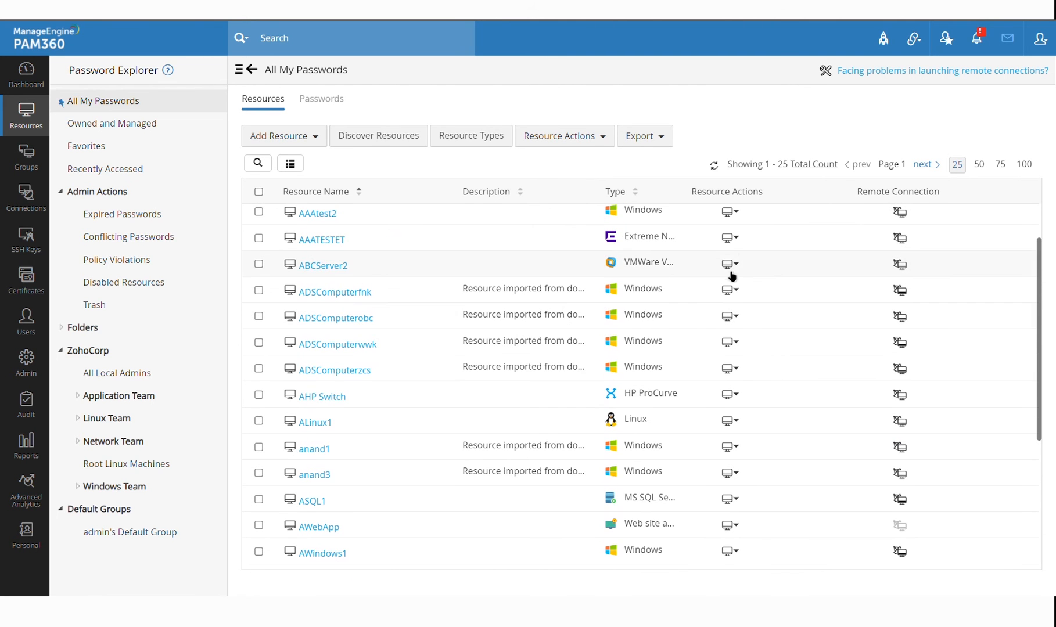
scroll(683, 270, up, 2)
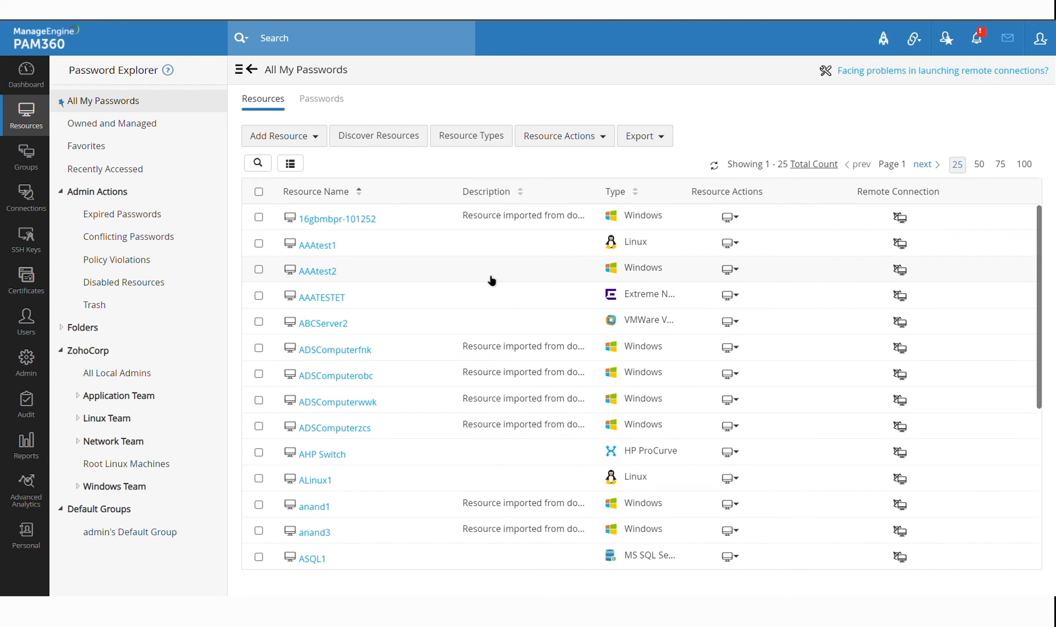
click(25, 377)
scroll(351, 276, down, 9)
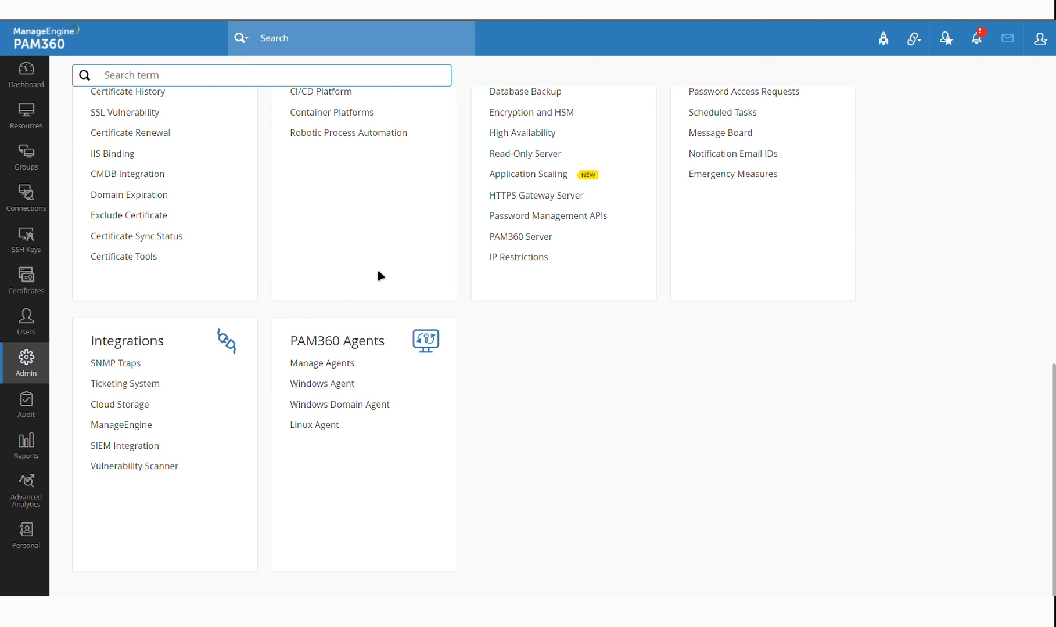
scroll(377, 269, up, 10)
click(26, 116)
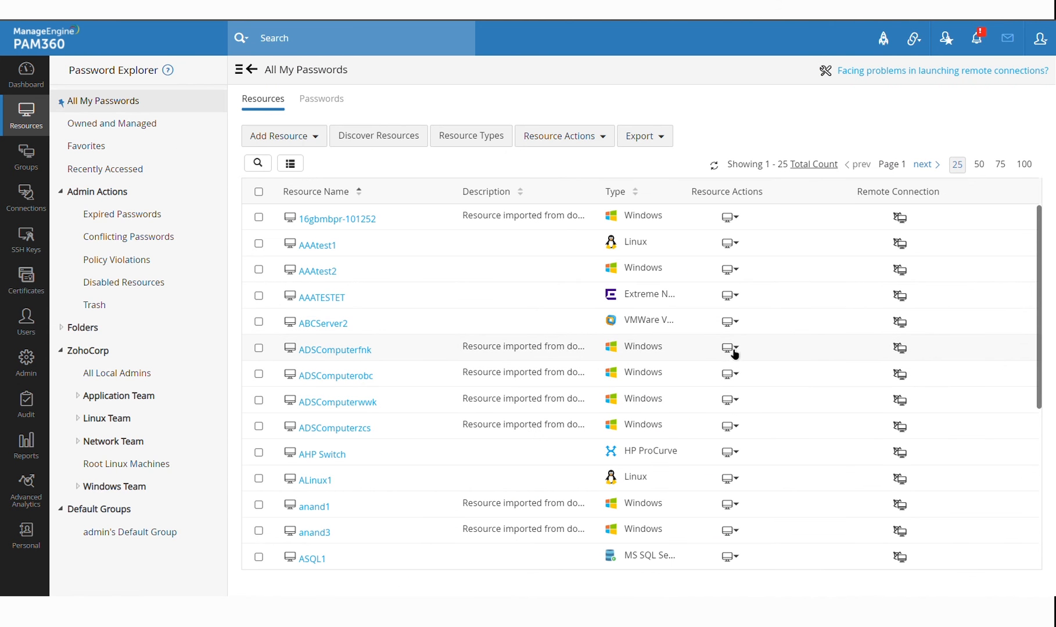
Start self-service privilege elevation for ADSComputerfnk with domain PAM-DC, view allowed apps, then cancel
click(731, 349)
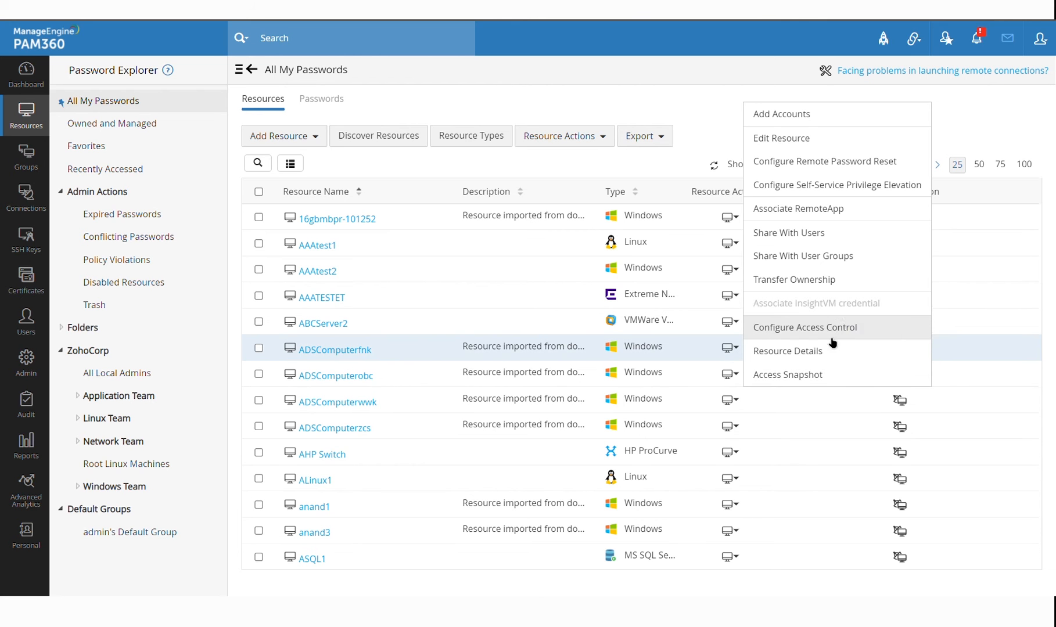
click(832, 186)
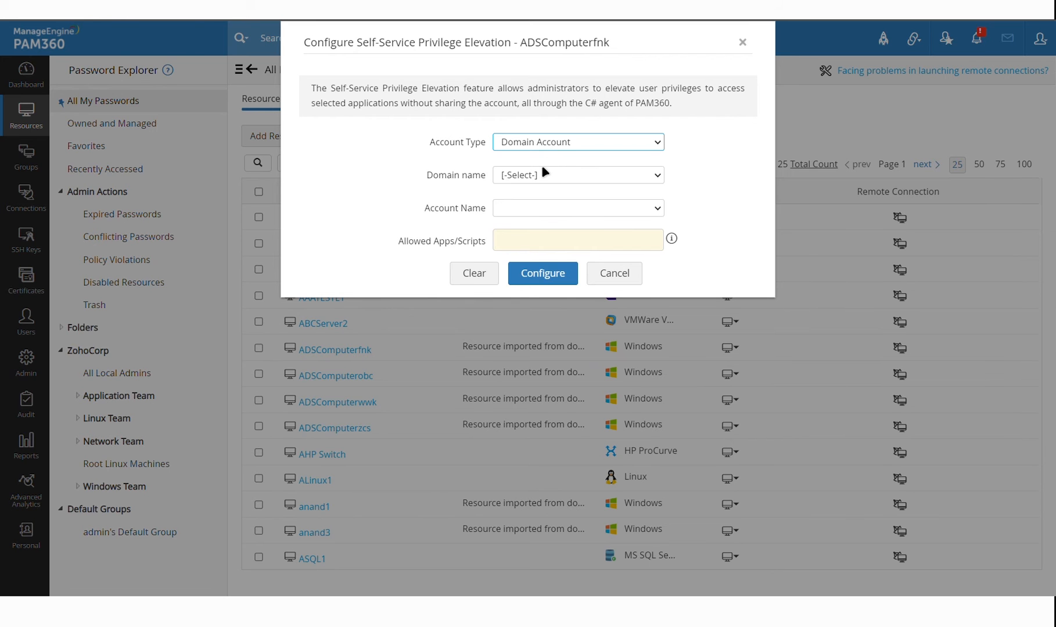
click(519, 180)
click(534, 214)
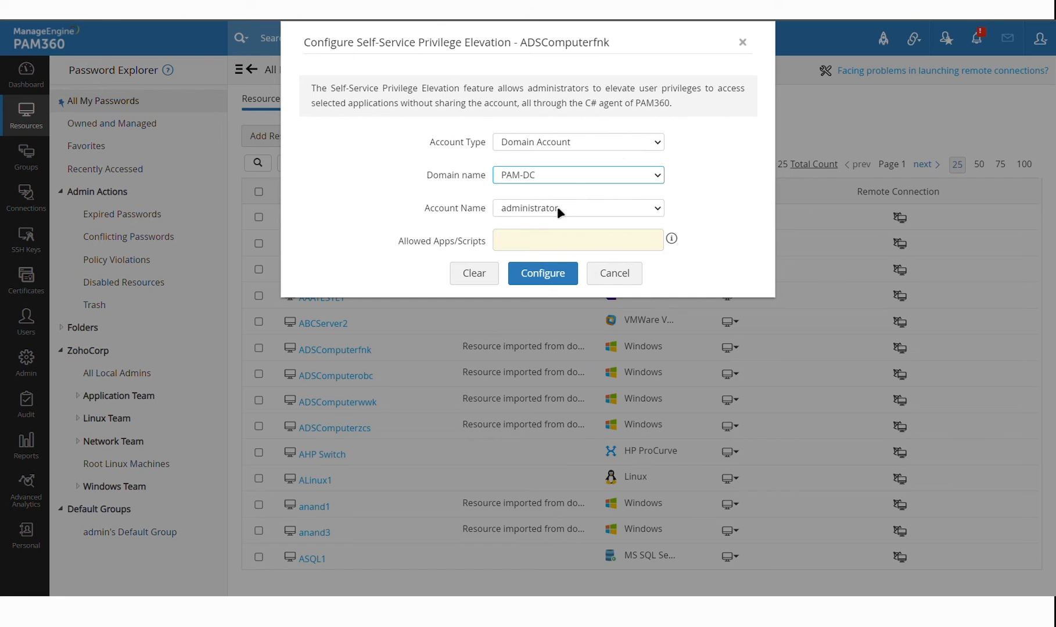
click(545, 247)
click(463, 230)
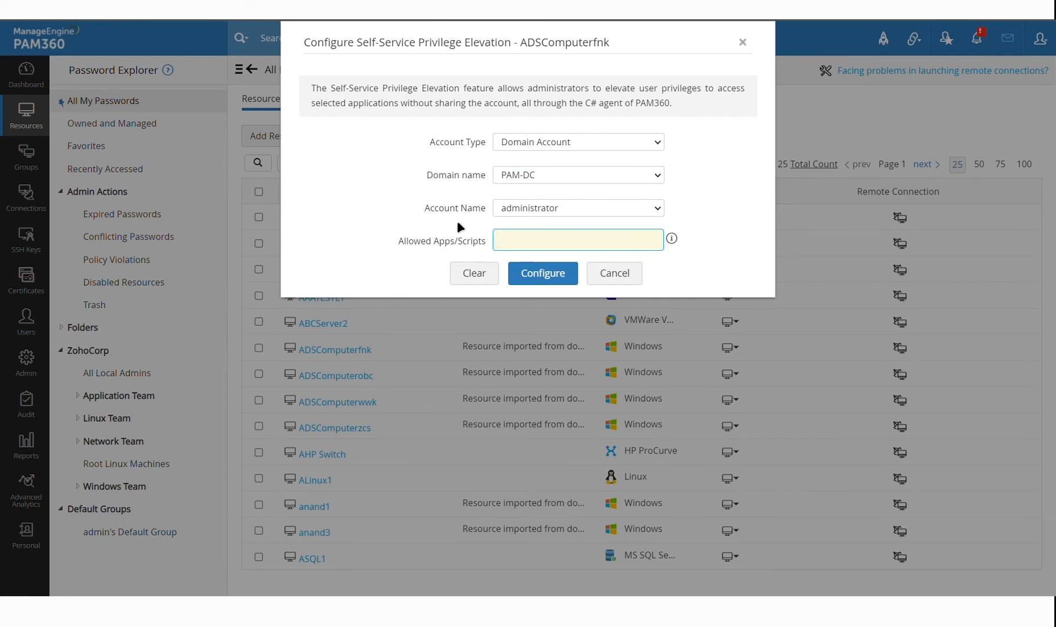
click(628, 277)
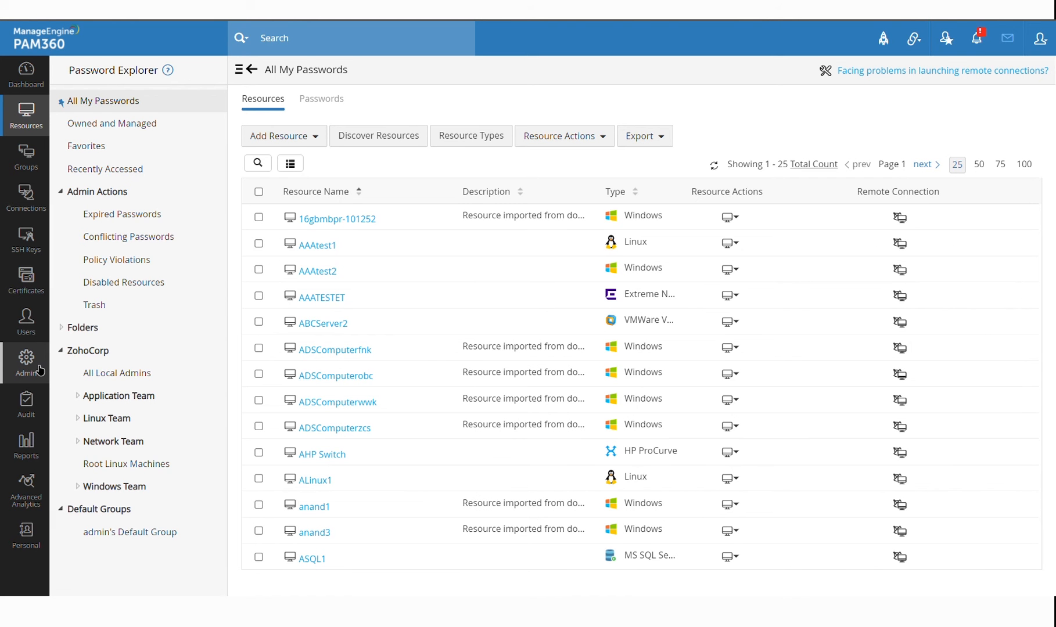
Start adding allowed app 'SQL Studio' with file smss.exe in Allowed Apps/Scripts, then discard it
click(39, 370)
scroll(505, 288, down, 2)
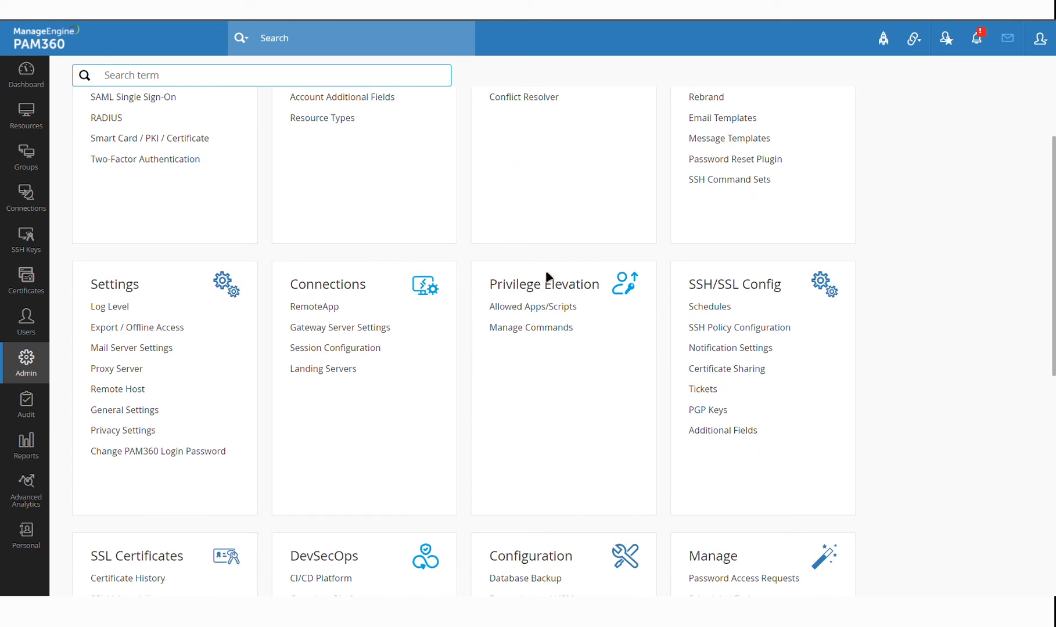
click(544, 312)
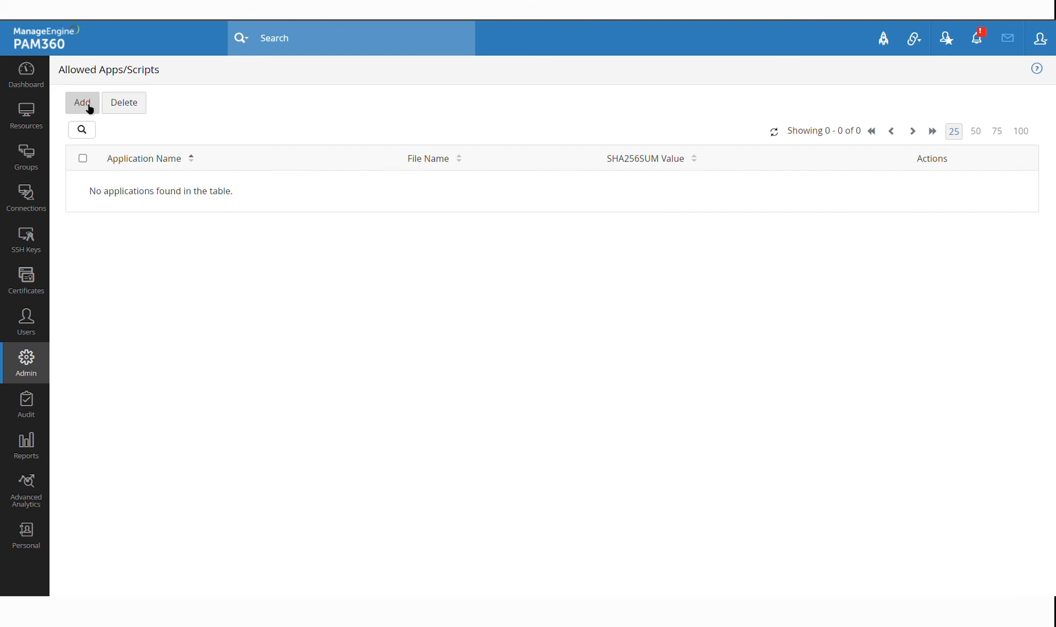
click(82, 103)
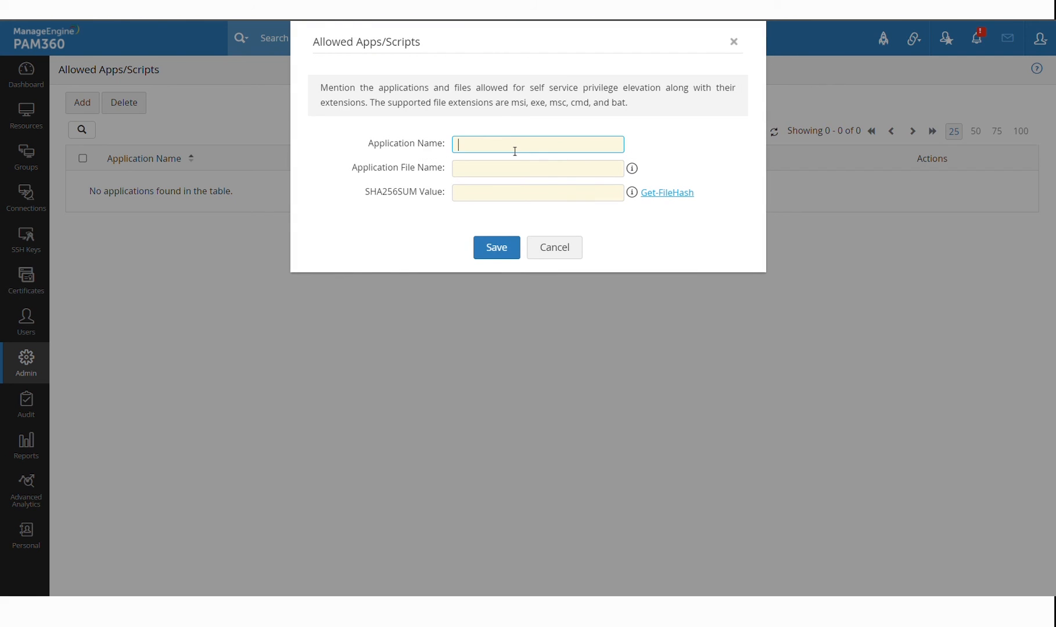
text(SQL Studio)
click(534, 178)
text(smss.exe)
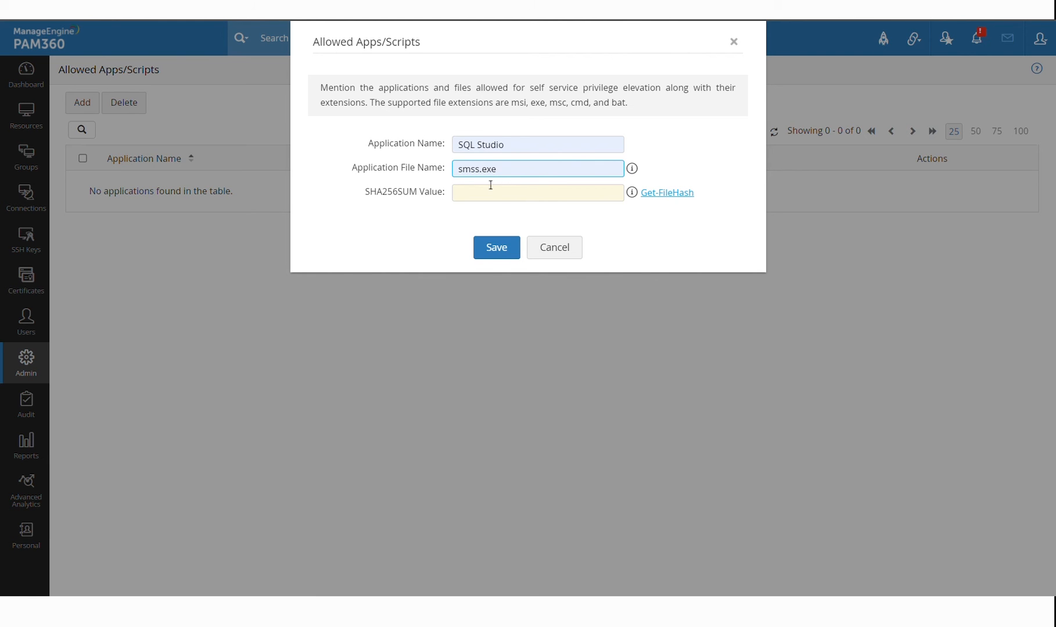
click(367, 197)
drag(367, 196, 453, 202)
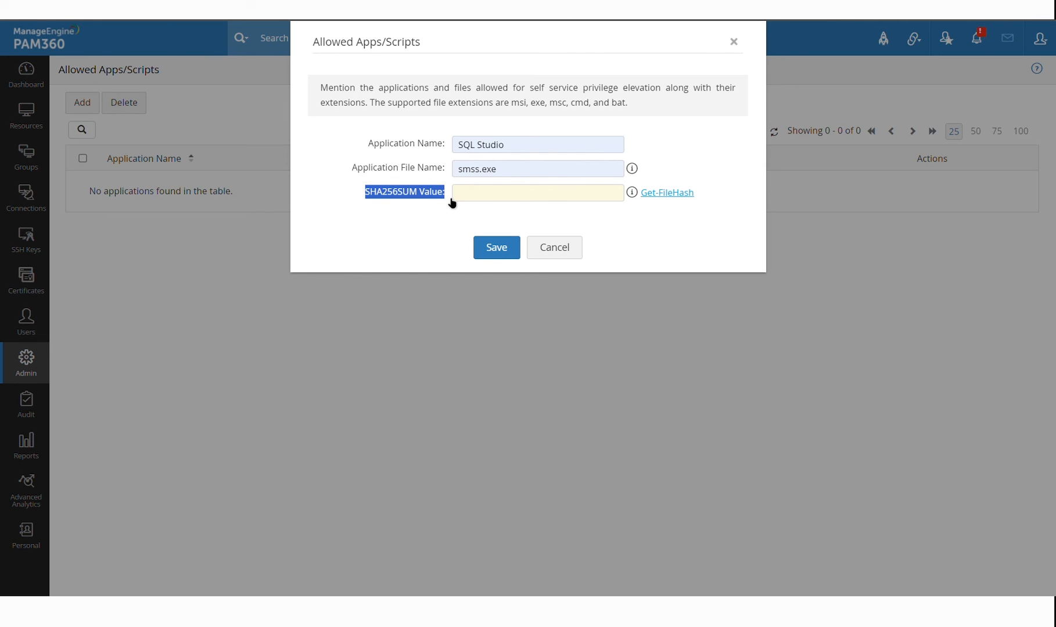
click(503, 194)
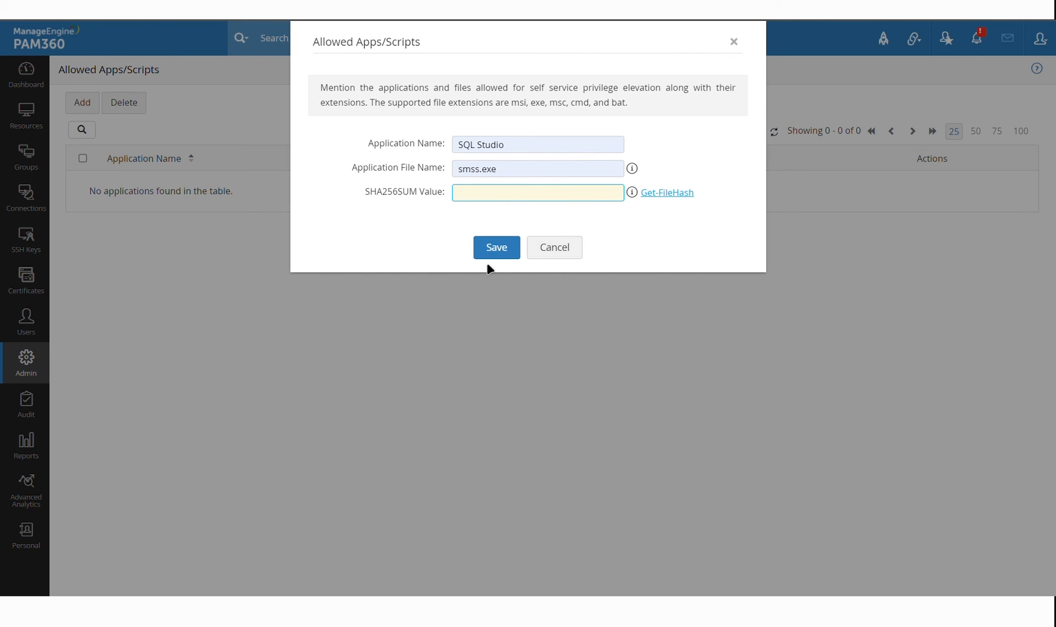
click(554, 258)
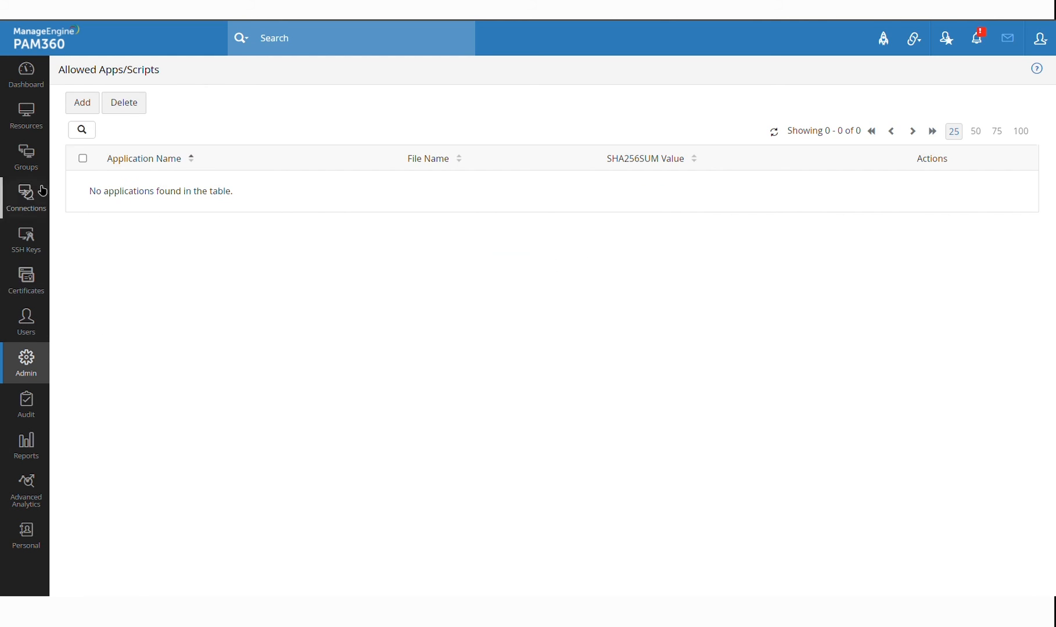
Close ADSComputerfnk's access control without saving, then bring up PAM360 Help from the profile menu
click(47, 126)
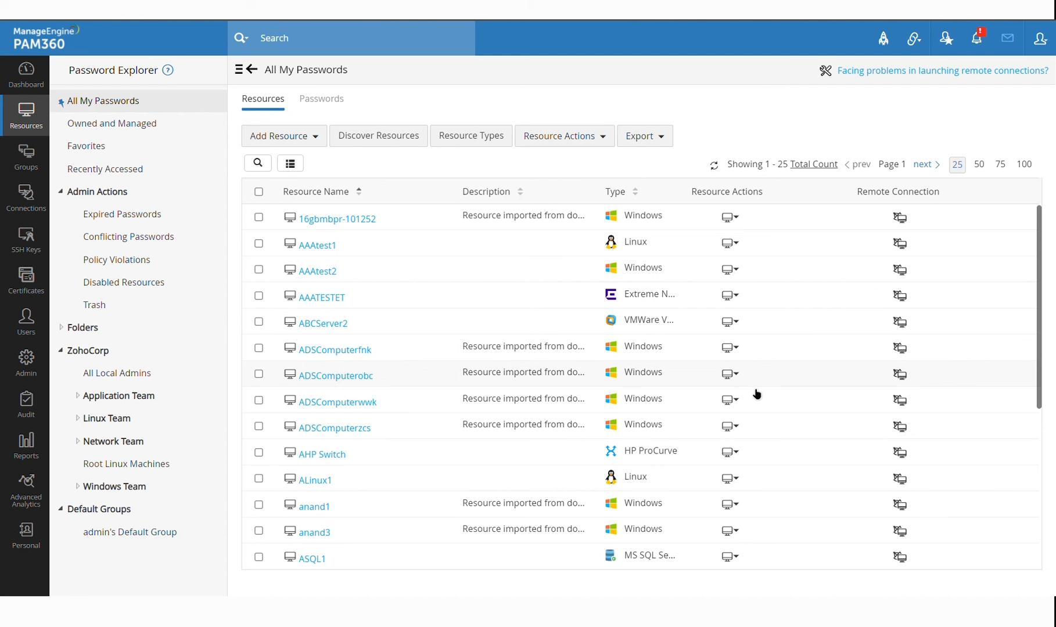
click(734, 348)
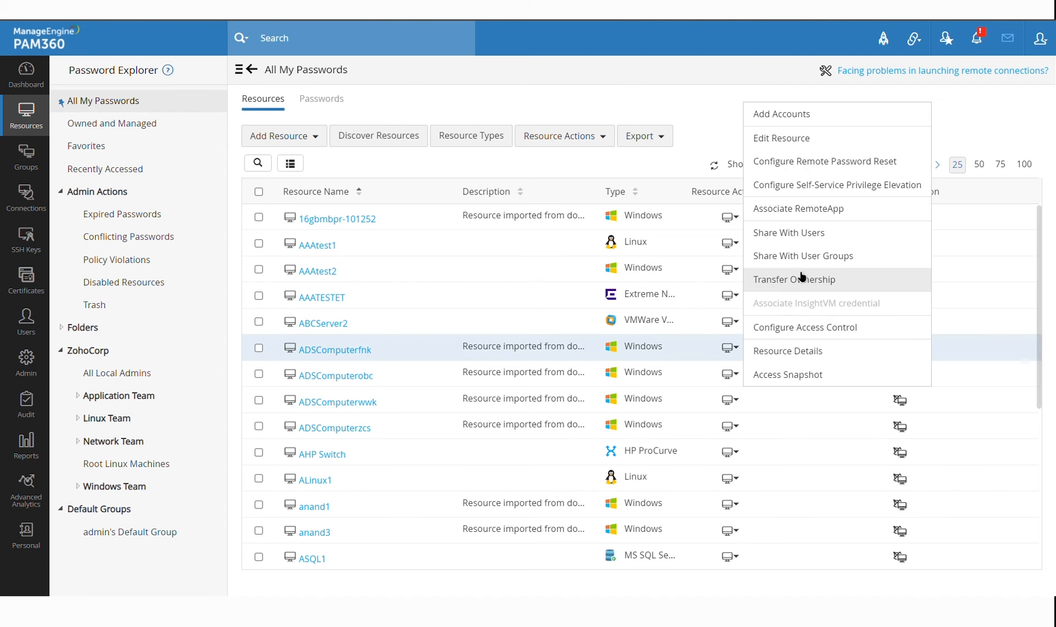
click(861, 333)
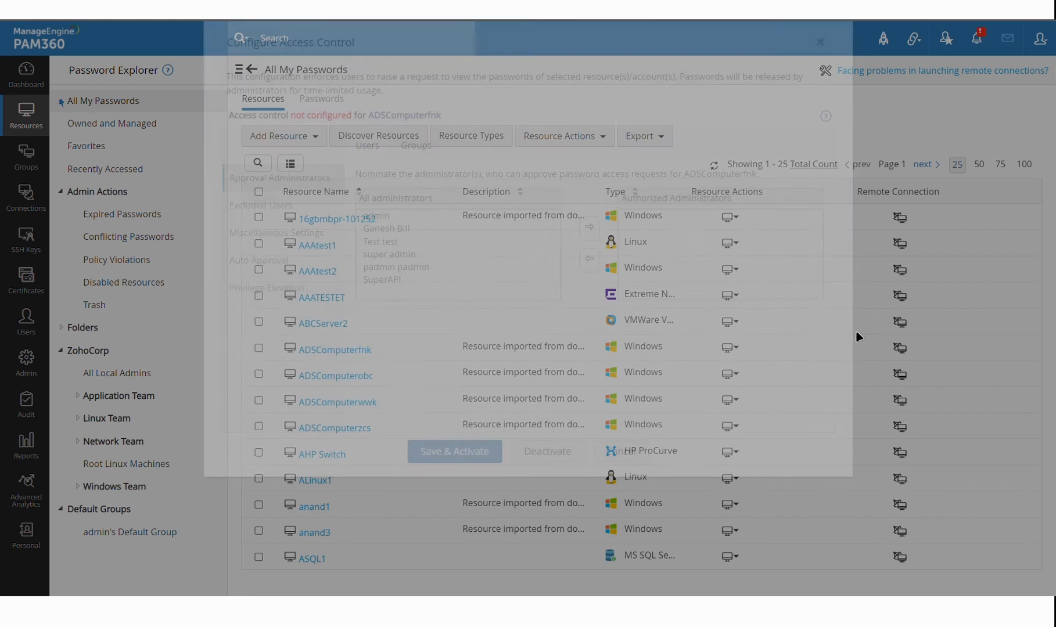
click(621, 452)
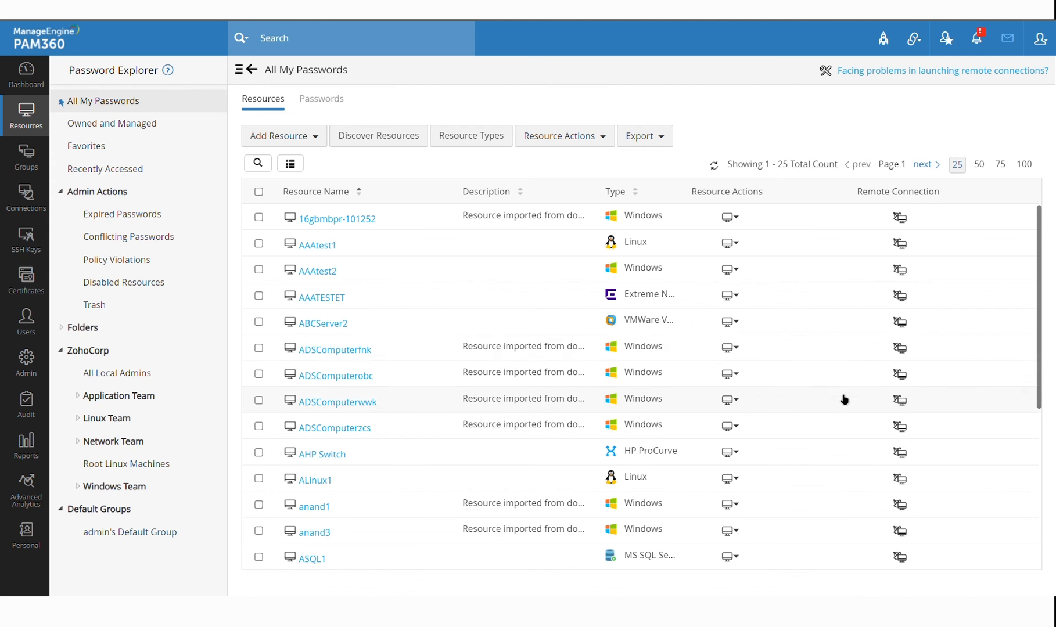
click(1040, 39)
click(976, 199)
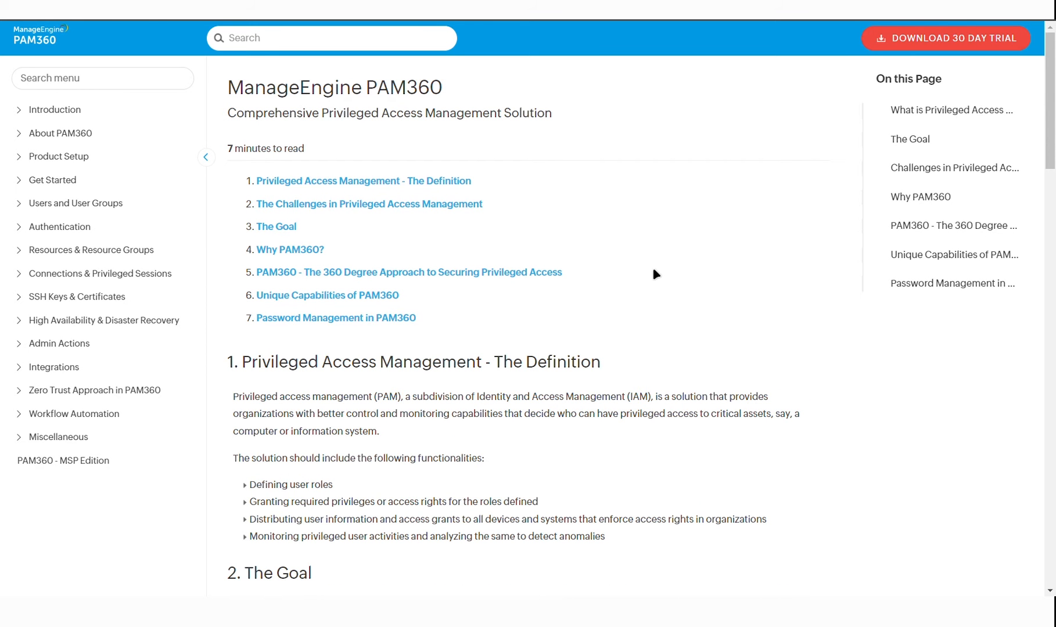
Expand Connections & Privileged Sessions in the help menu and scroll through the Self-Service Privilege Elevation article
click(26, 282)
scroll(121, 388, down, 1)
scroll(121, 388, down, 3)
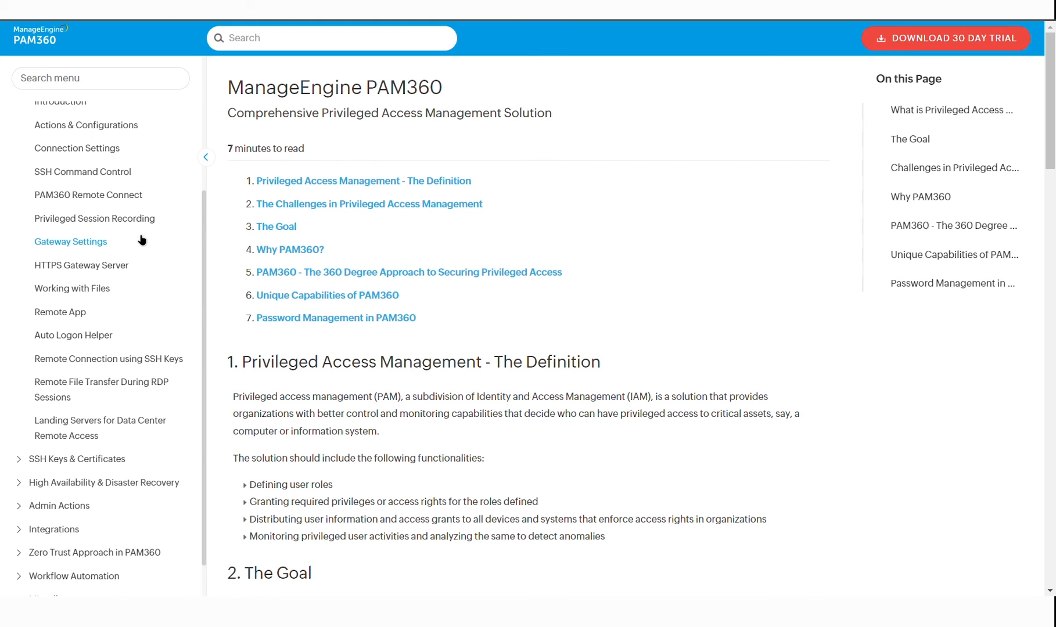
scroll(141, 240, up, 1)
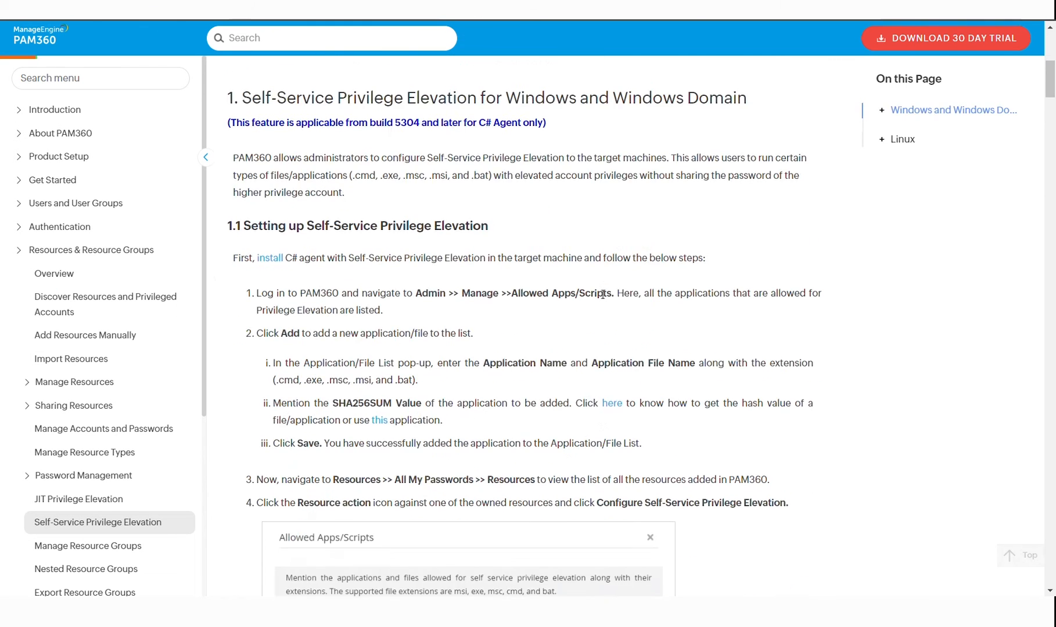
scroll(603, 295, down, 20)
scroll(595, 290, down, 15)
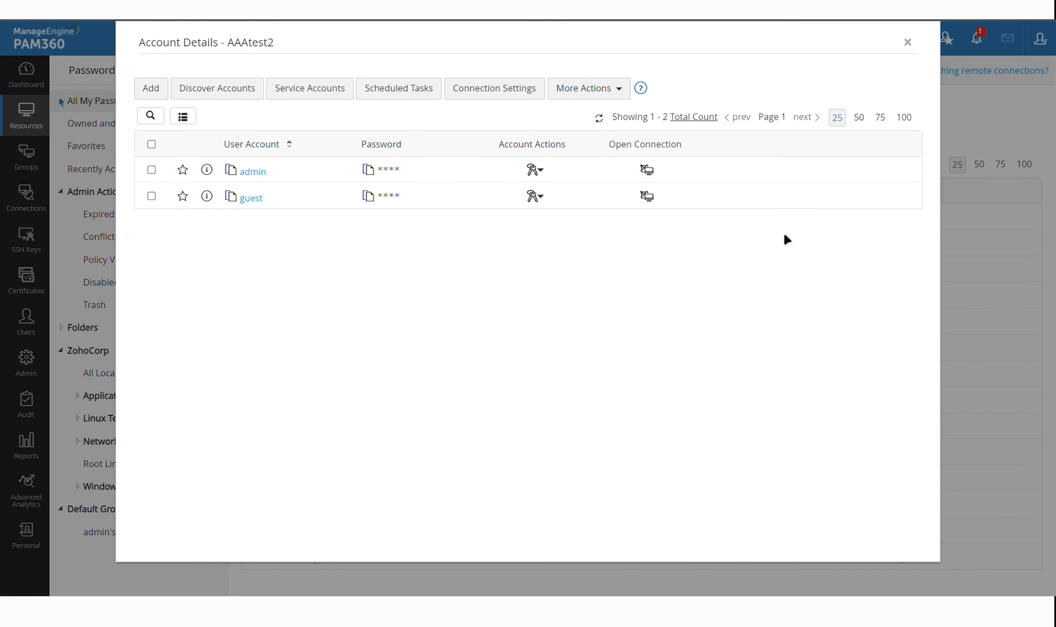
Close AAAtest2's account details and review Manage Commands' 39 commands and 7 command groups
key(Escape)
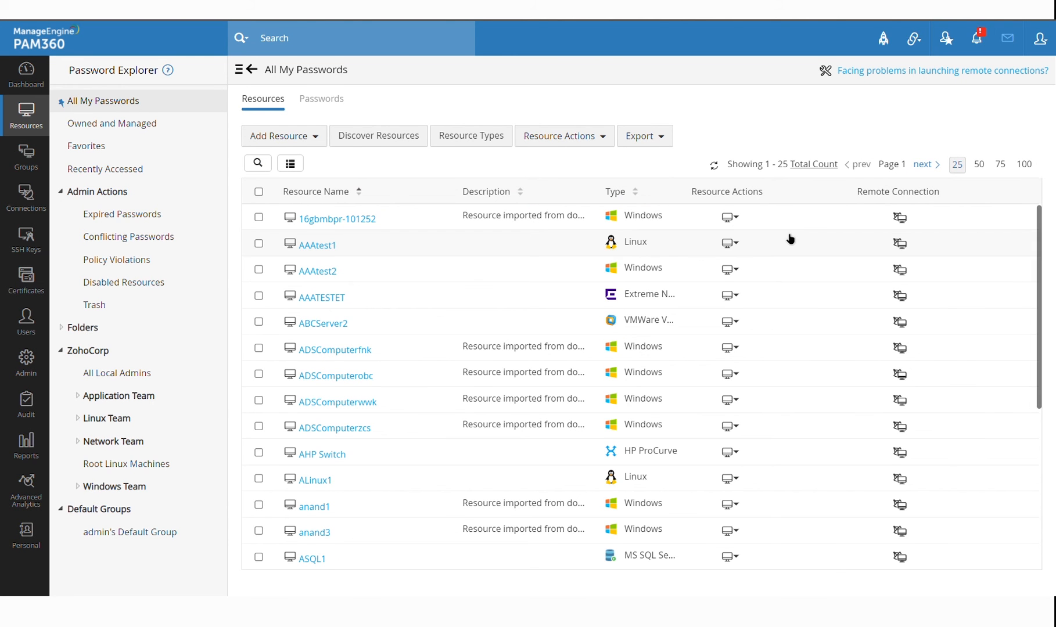
scroll(784, 314, down, 2)
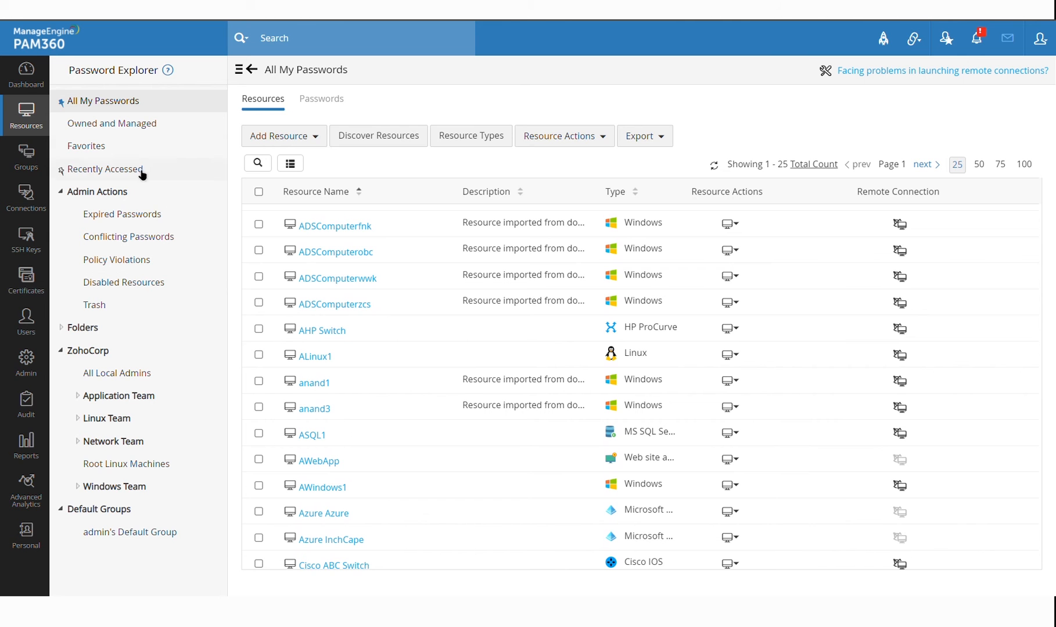
click(33, 363)
scroll(394, 272, down, 3)
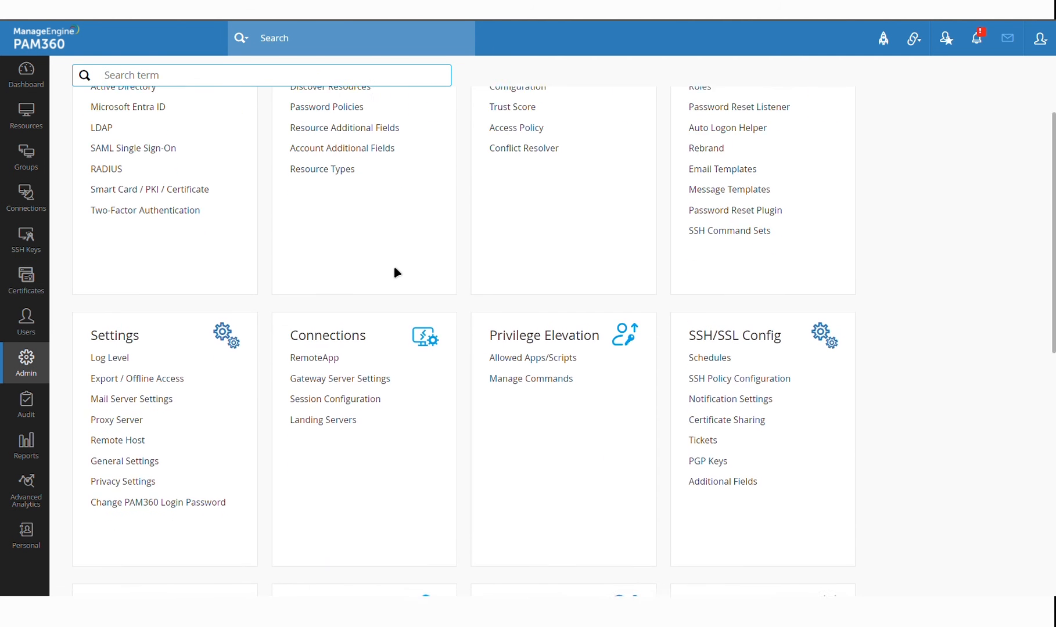
scroll(499, 349, down, 1)
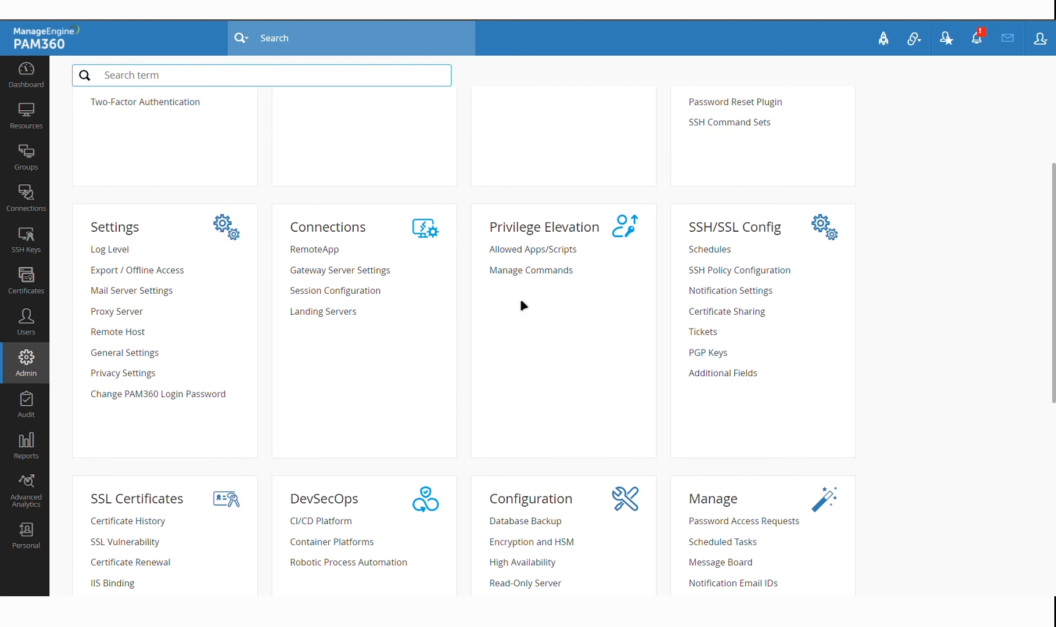
click(540, 271)
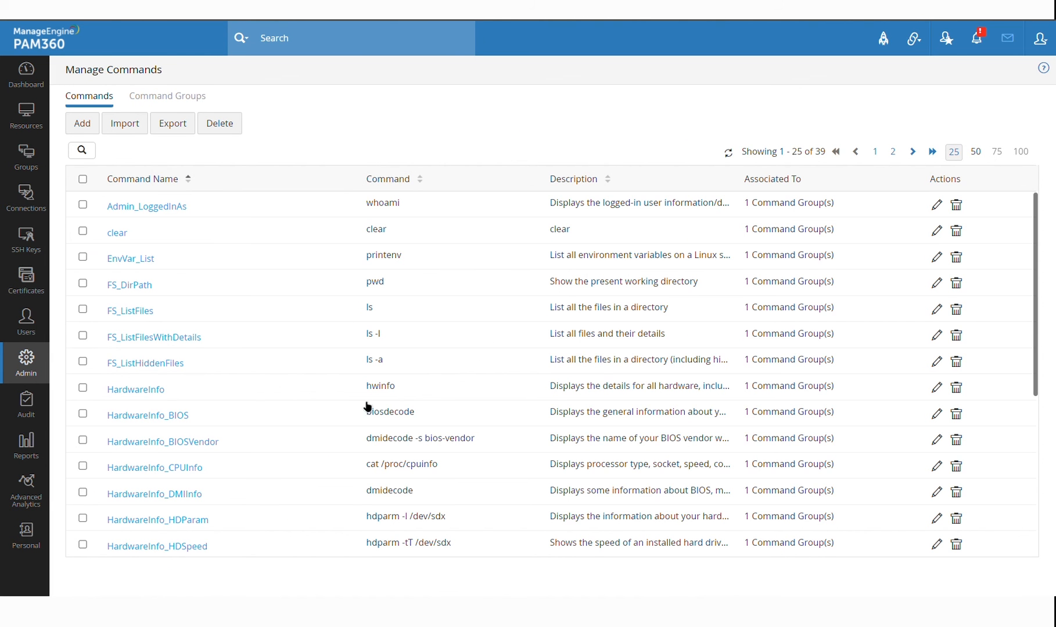
scroll(519, 349, down, 5)
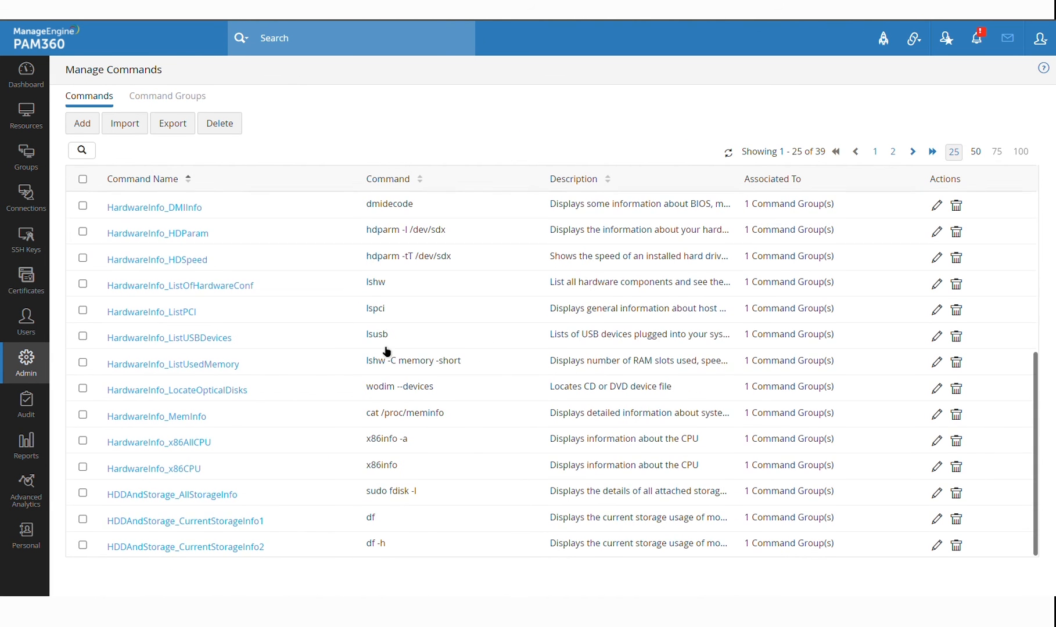
scroll(453, 325, up, 5)
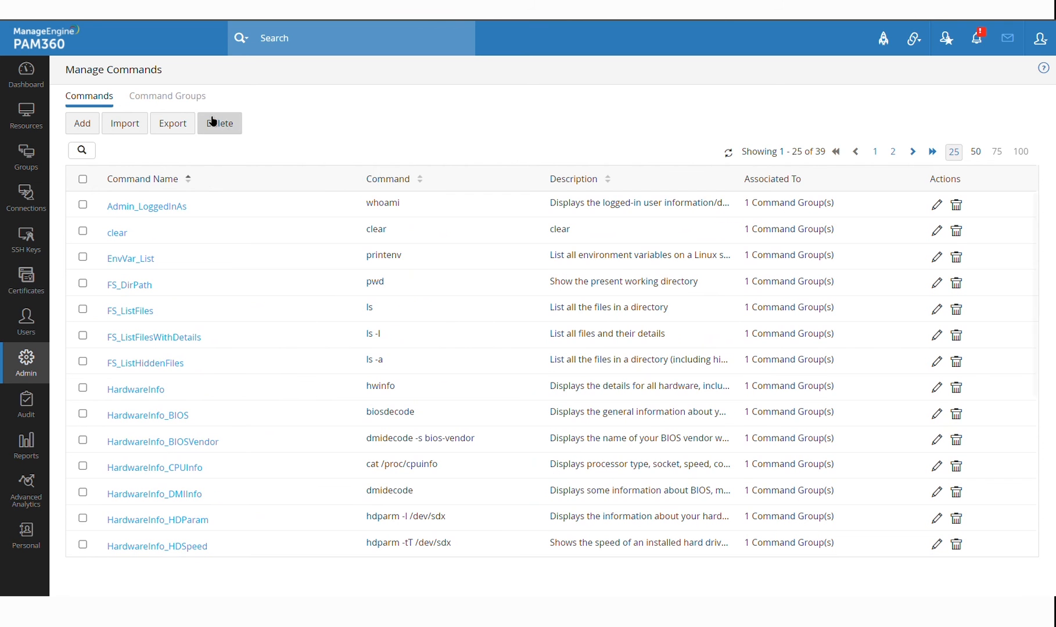
click(191, 97)
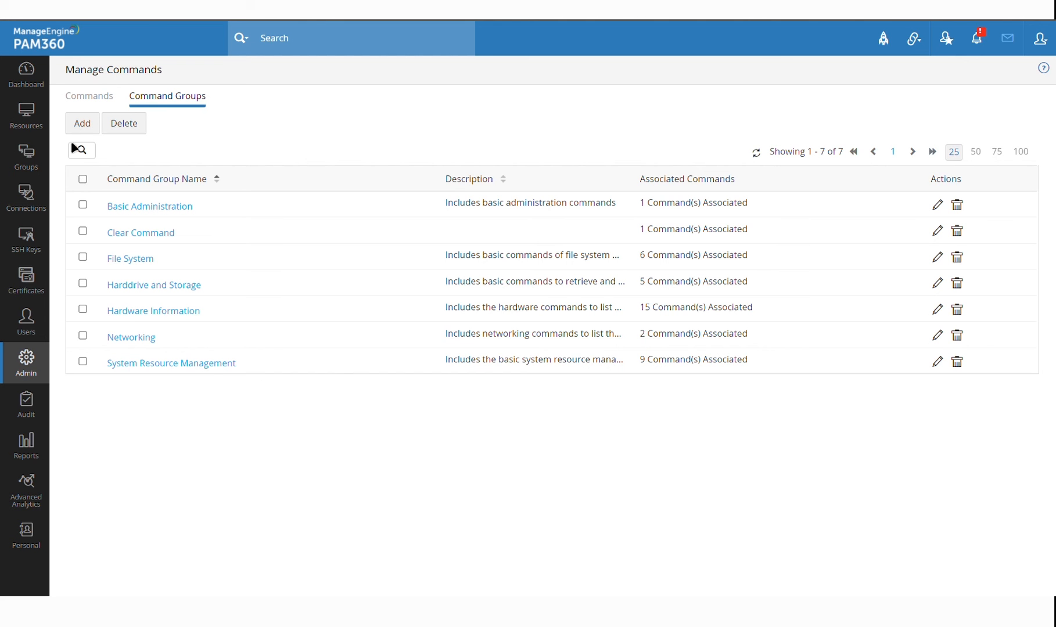
click(36, 125)
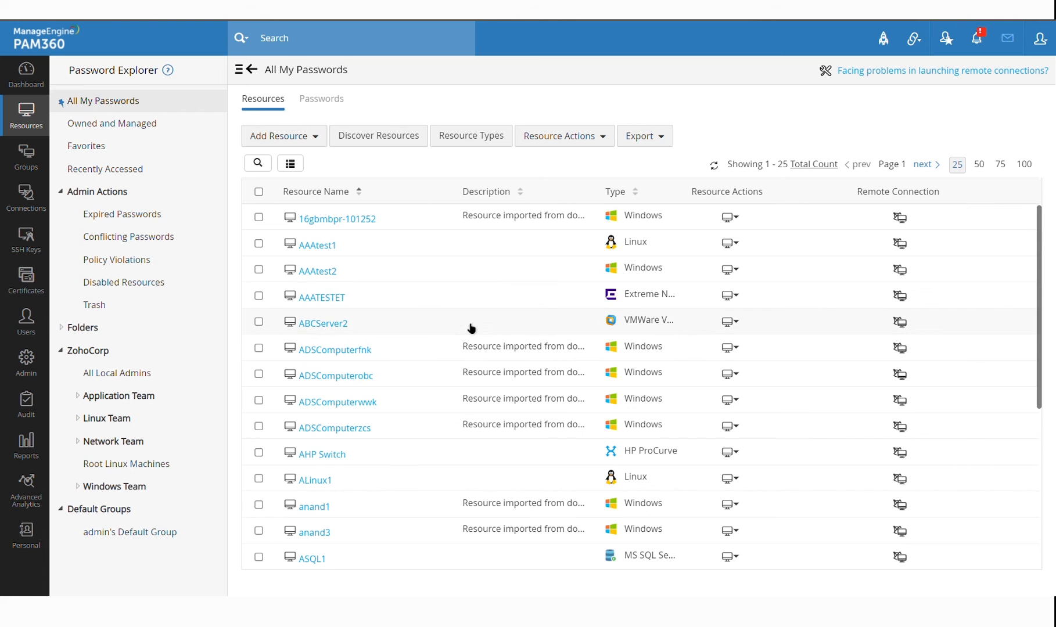
Associate the Basic Administration and File System command groups with AAAtest1's SSH command control
click(734, 245)
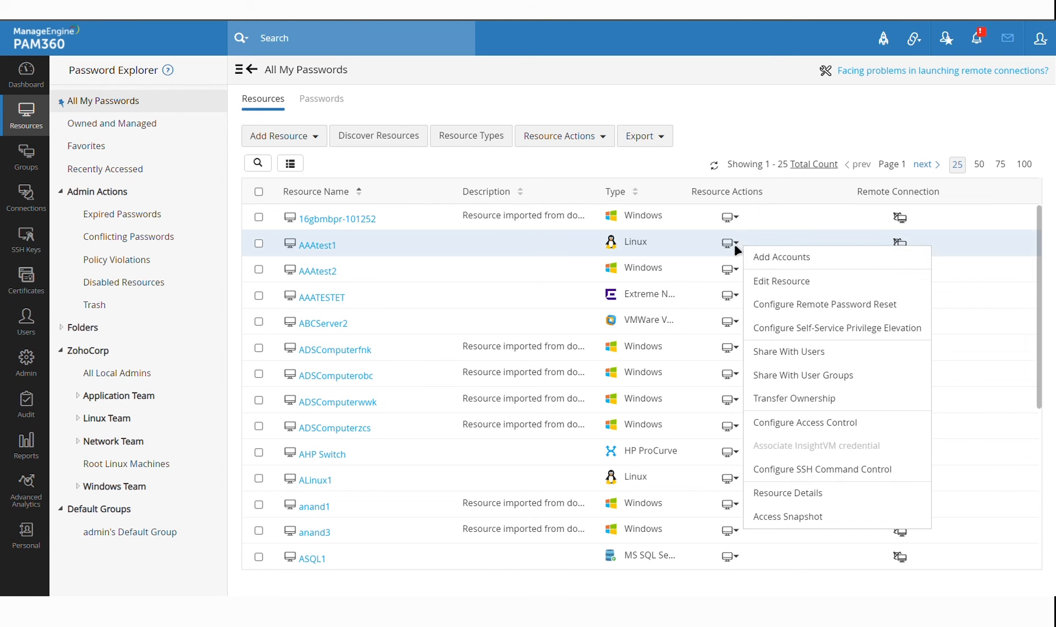
click(852, 475)
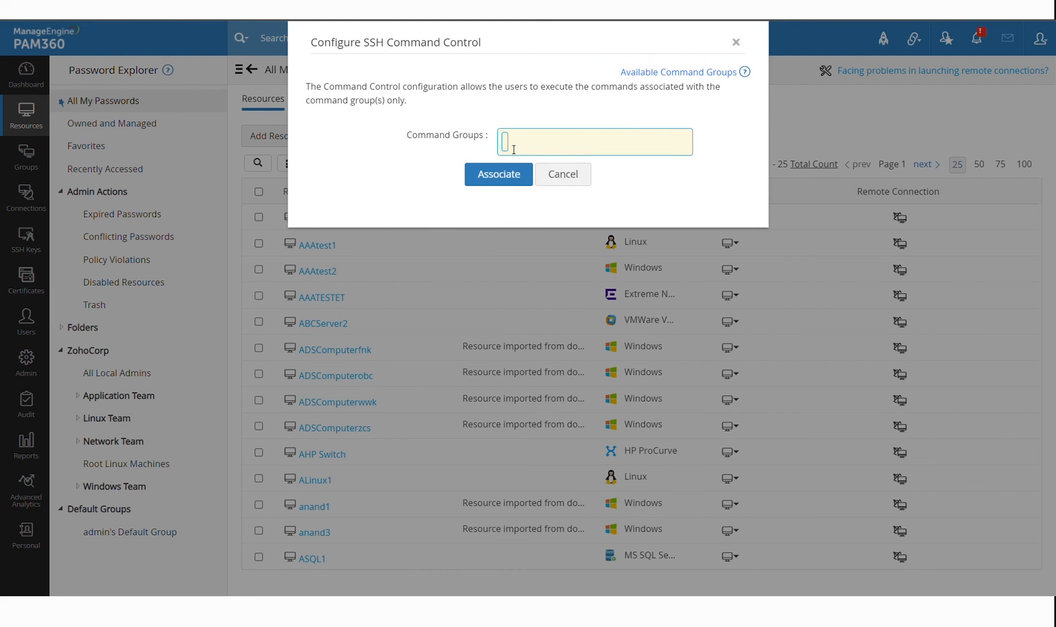
click(513, 150)
text(basi)
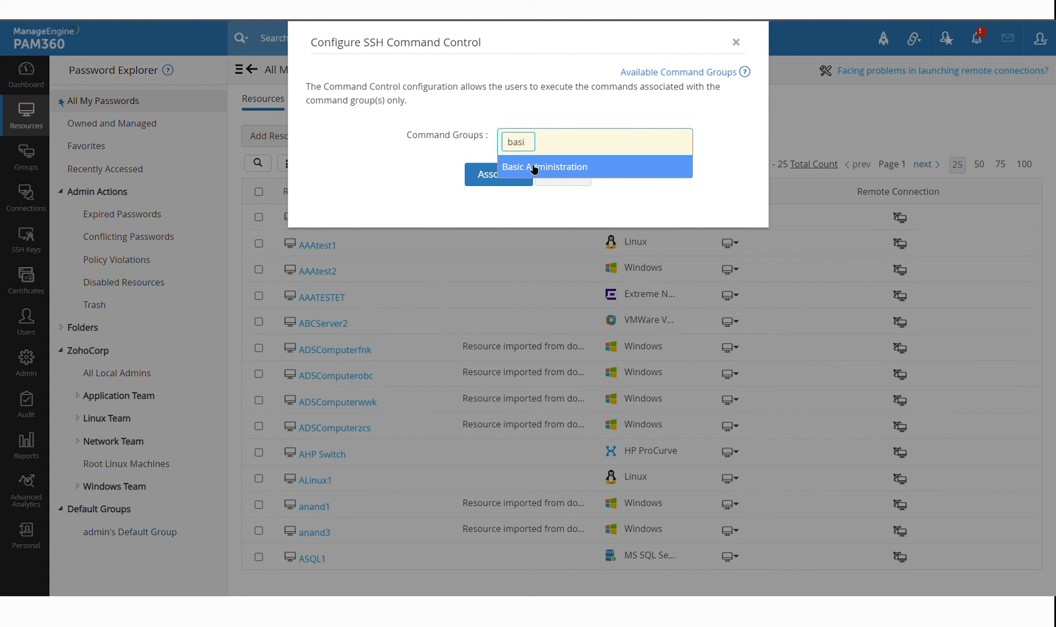
click(536, 168)
click(624, 146)
text(fil)
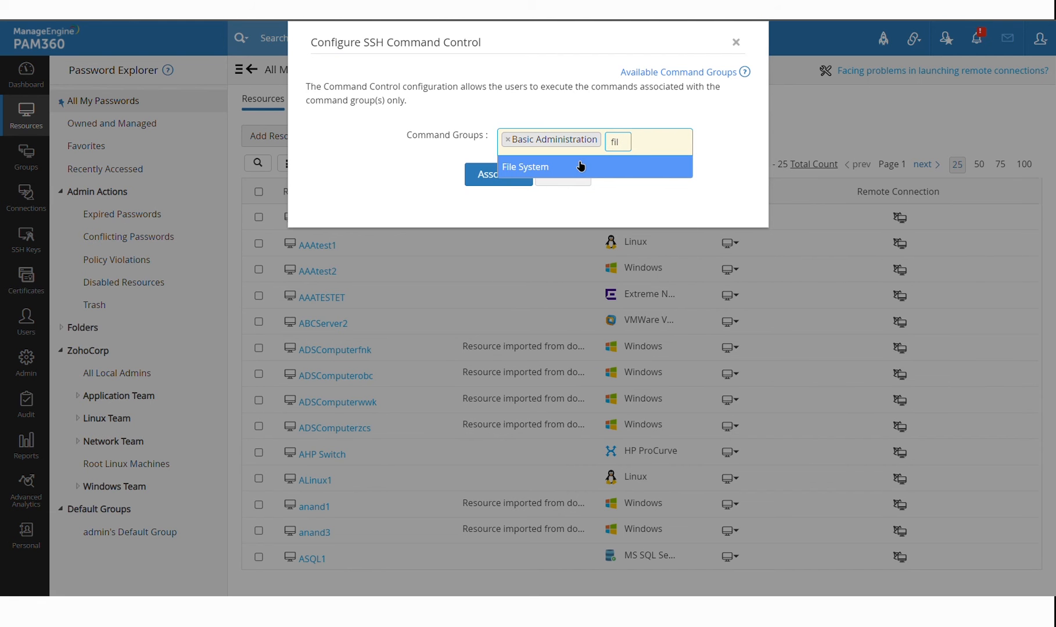
click(580, 167)
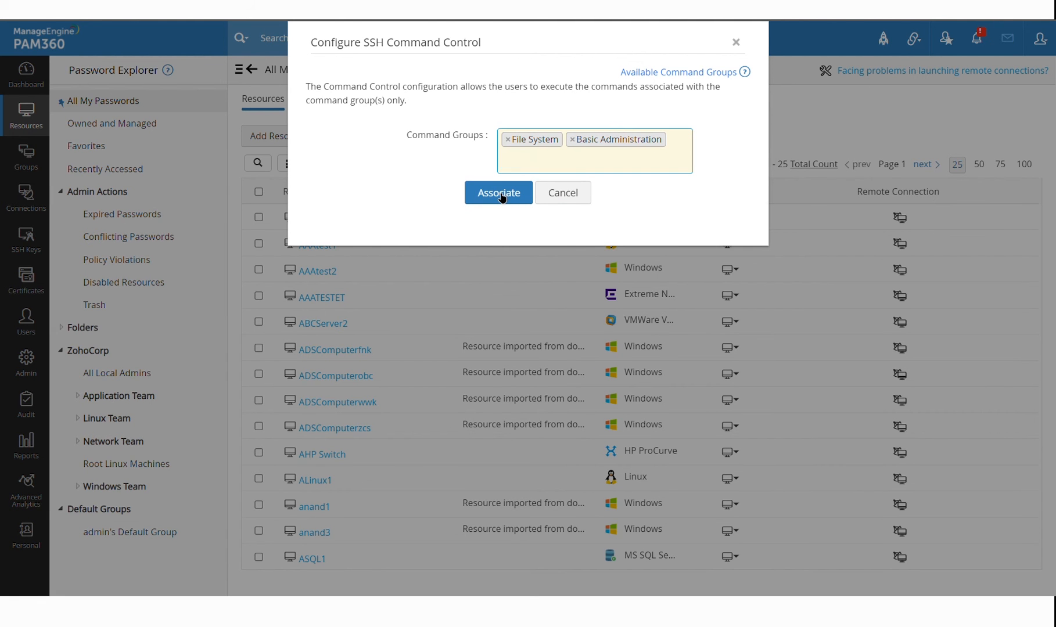
click(499, 193)
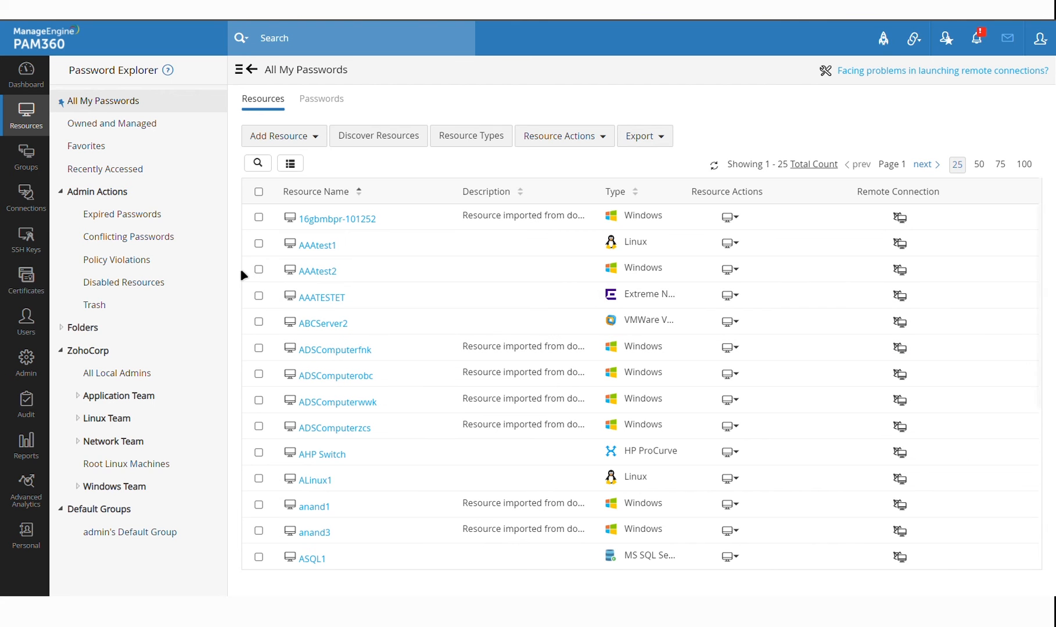
Reopen AAAtest1's SSH command control to confirm both groups, then cancel
click(733, 244)
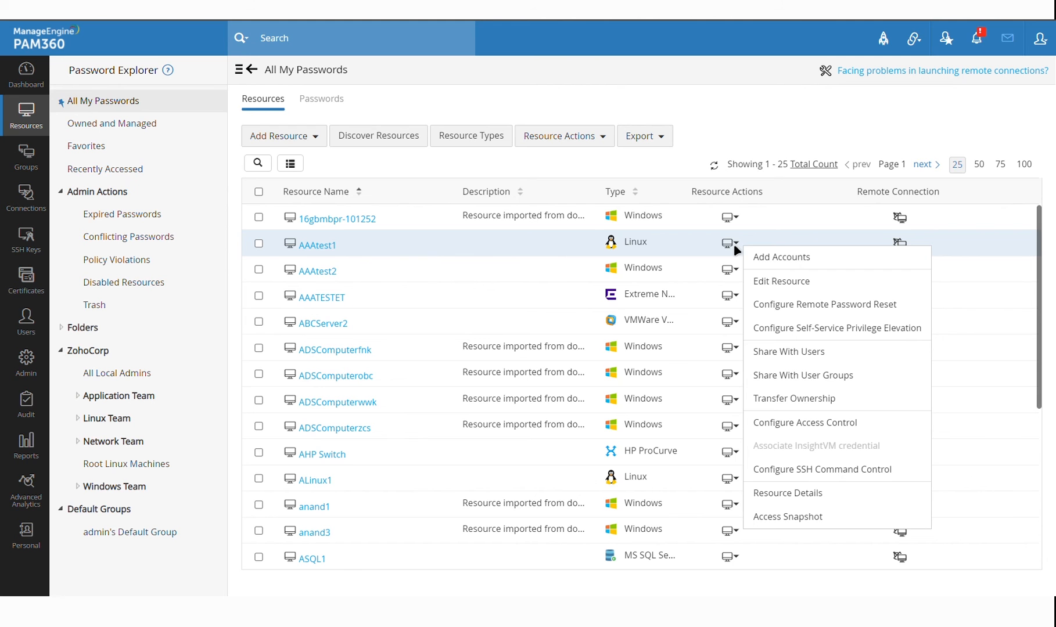
click(853, 472)
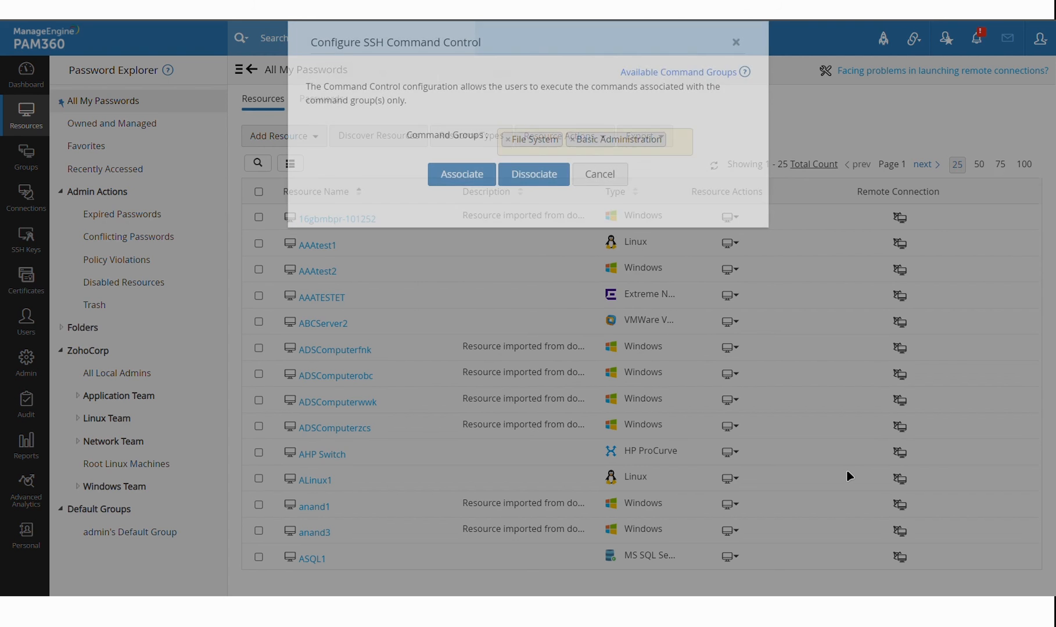
click(610, 184)
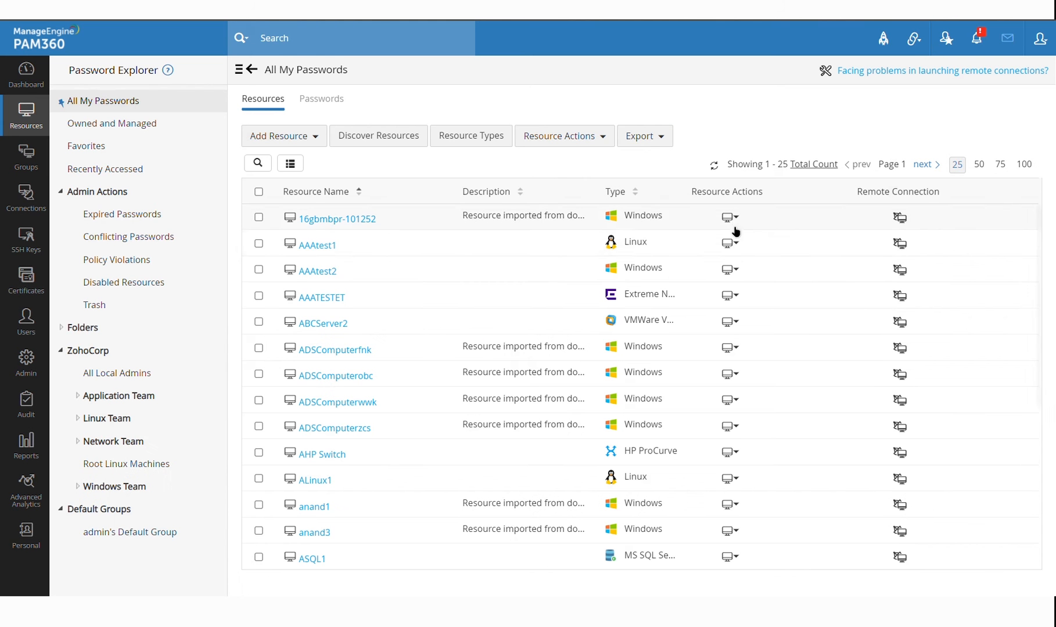
click(730, 243)
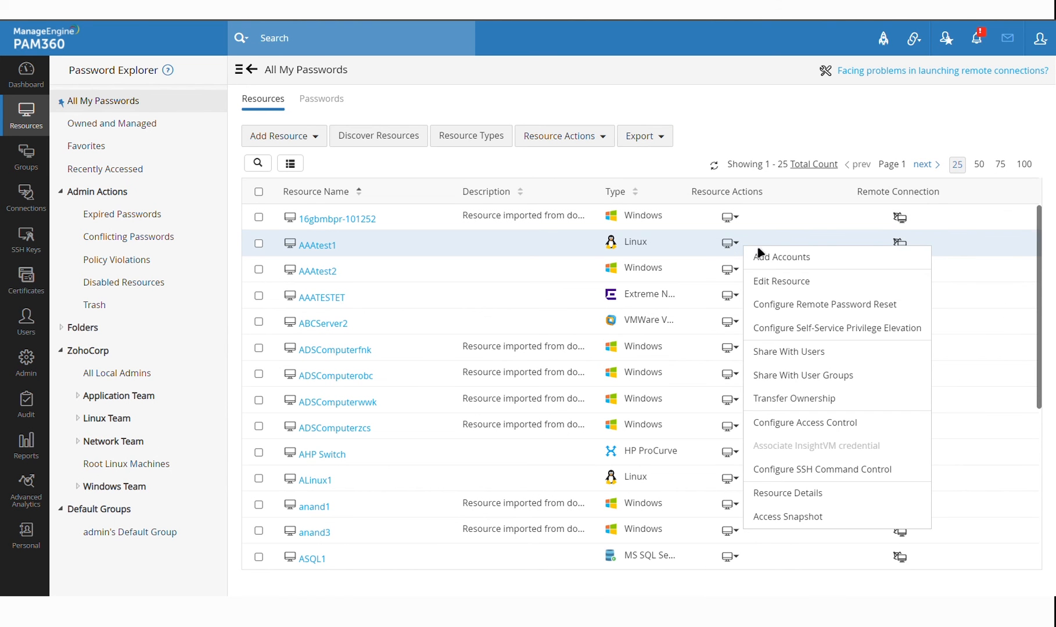
click(813, 328)
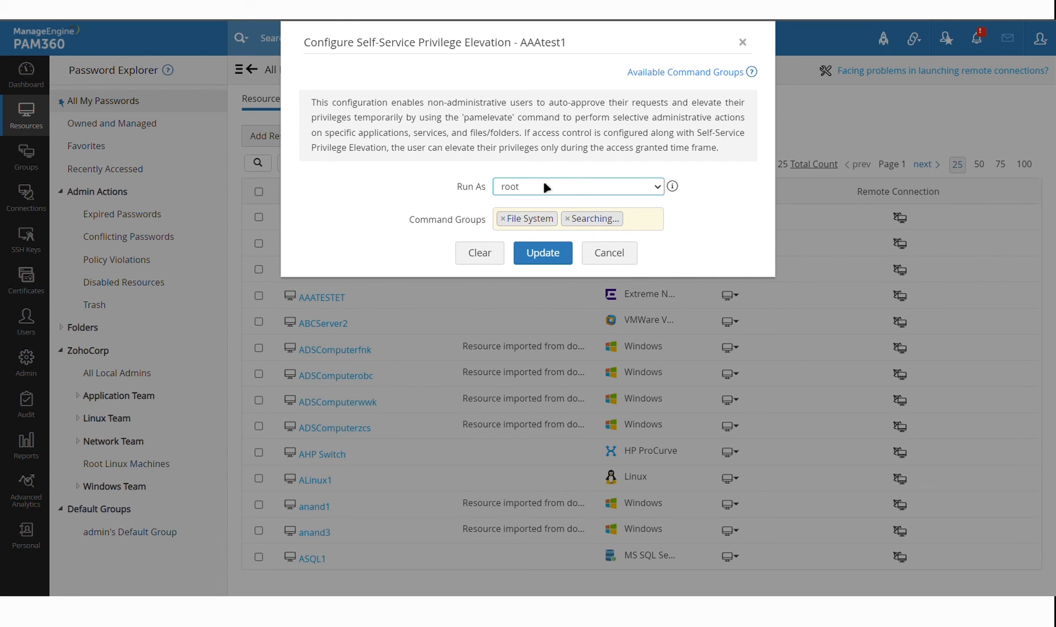
click(617, 258)
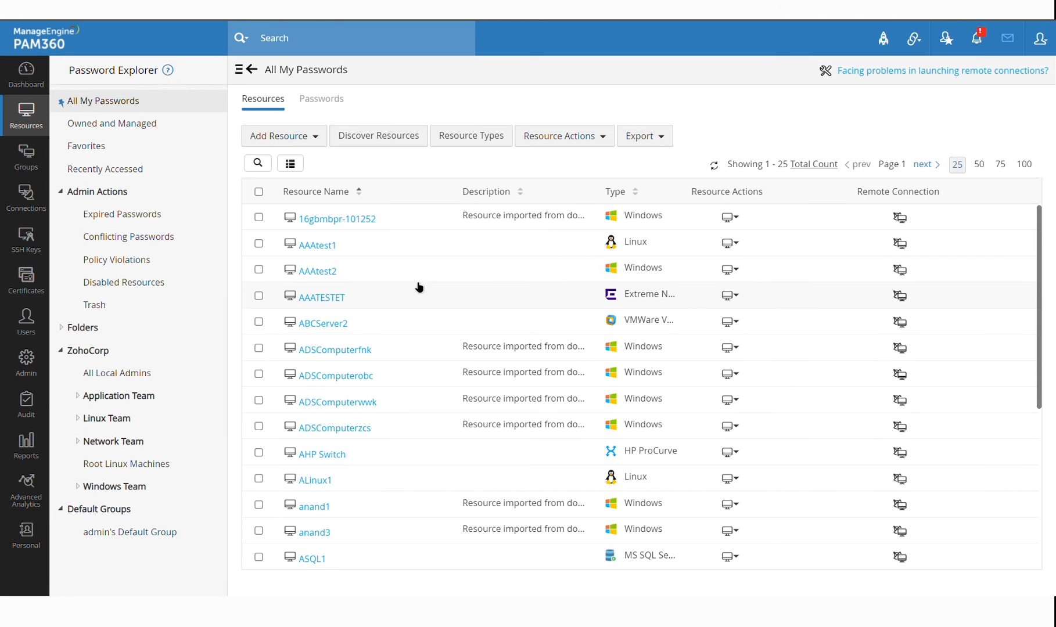
click(329, 246)
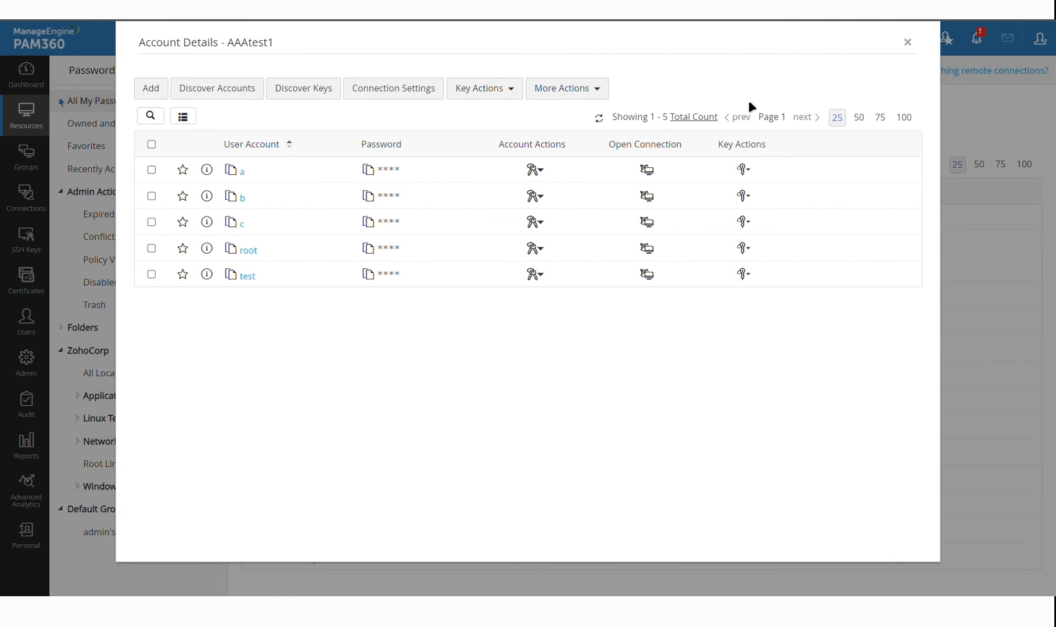
key(Escape)
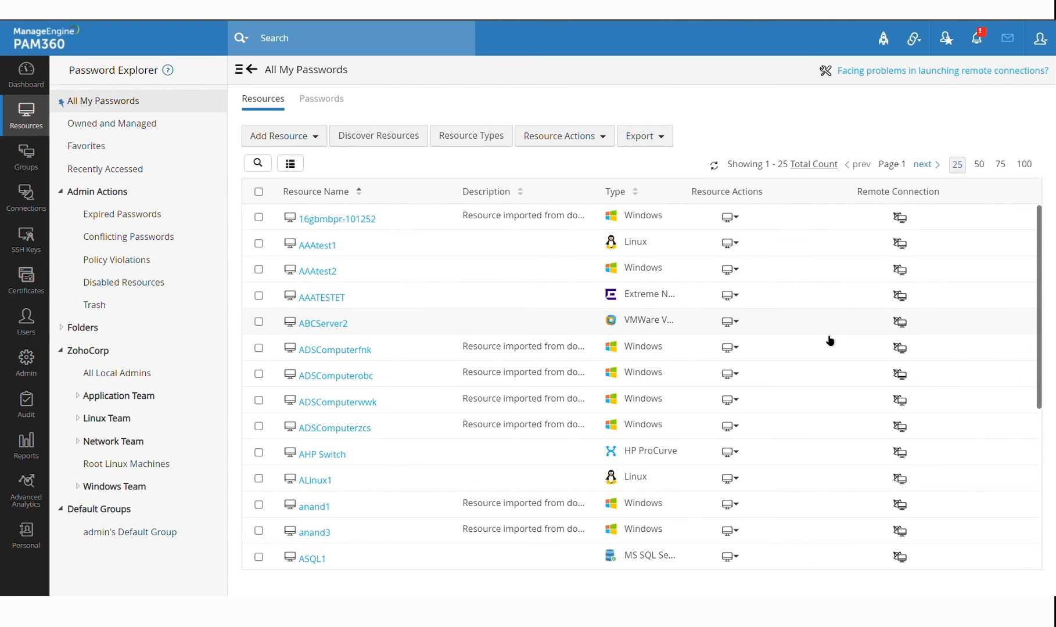
scroll(830, 341, down, 1)
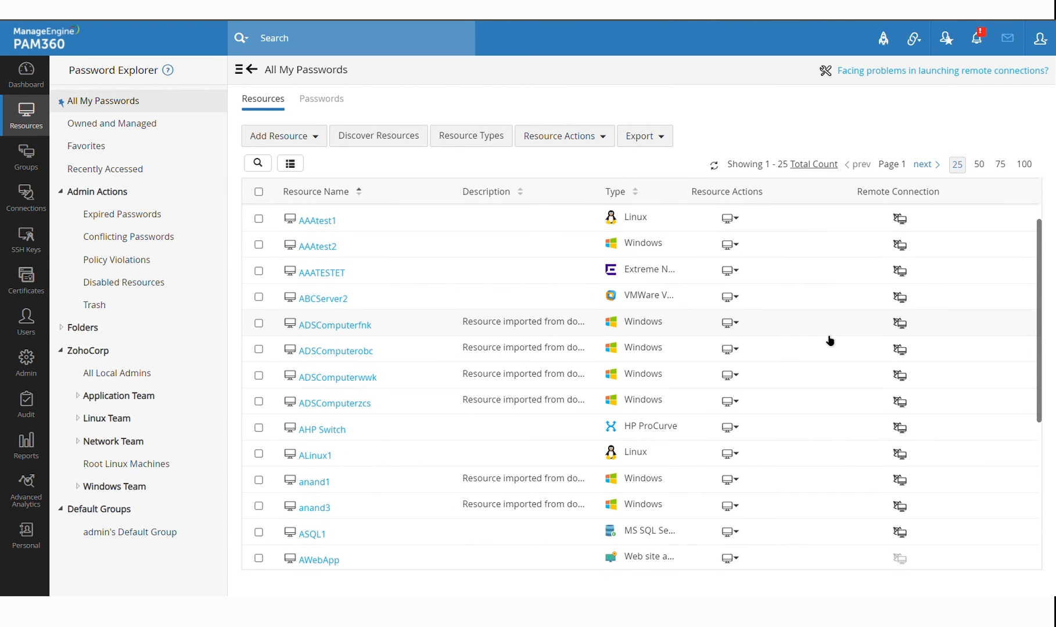
scroll(523, 299, down, 5)
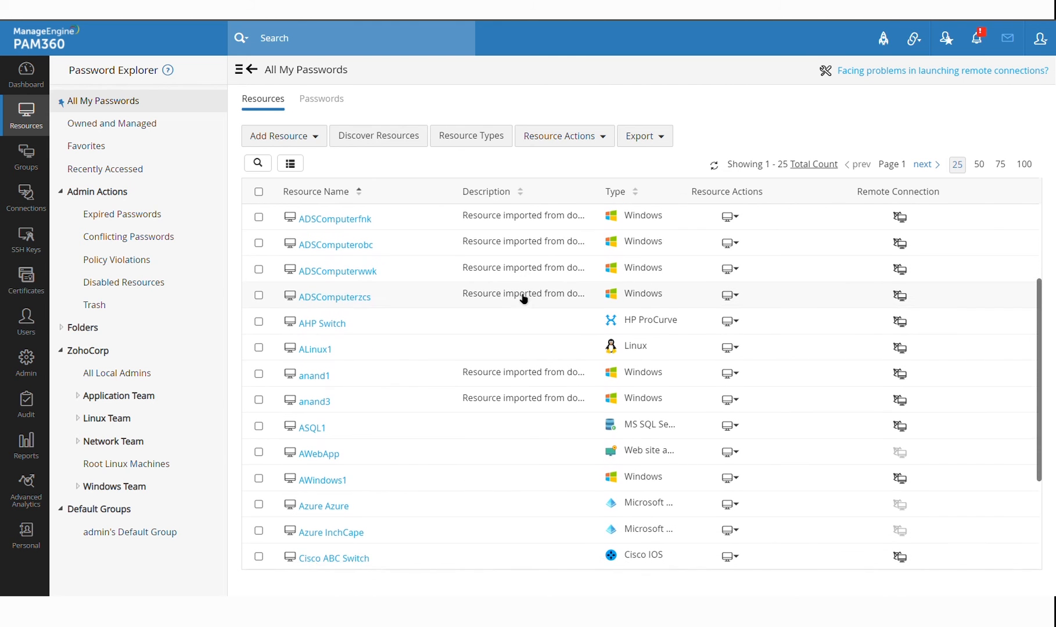
scroll(523, 298, up, 6)
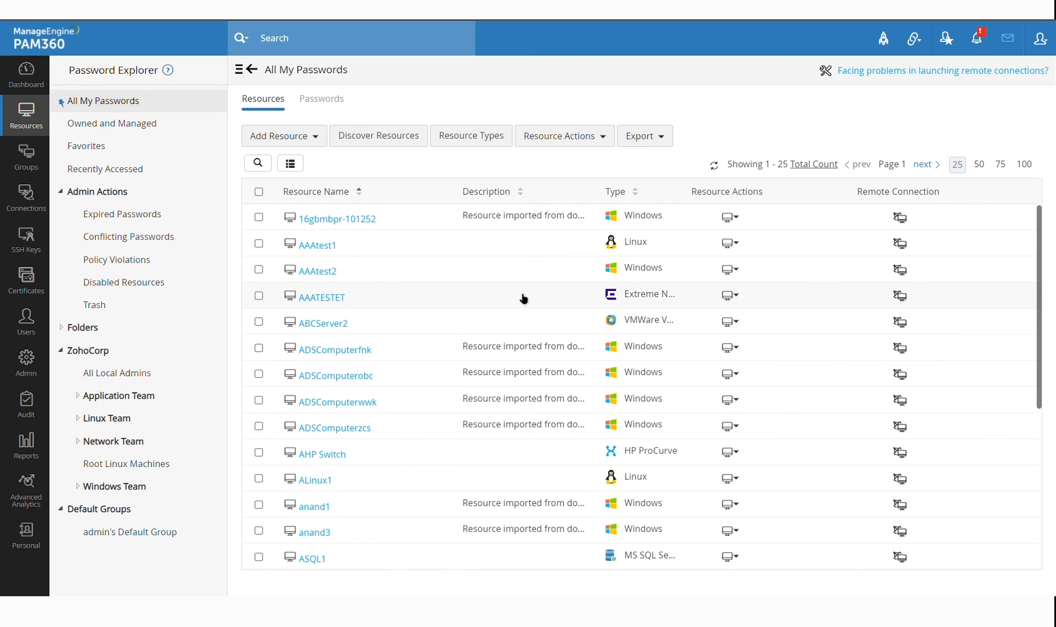
click(732, 270)
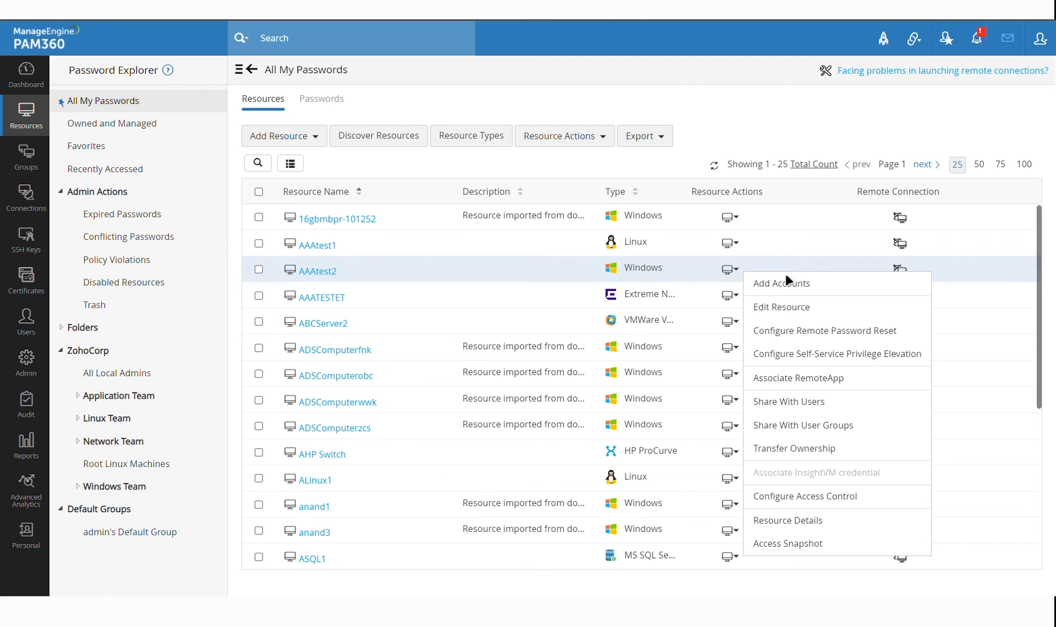
click(847, 410)
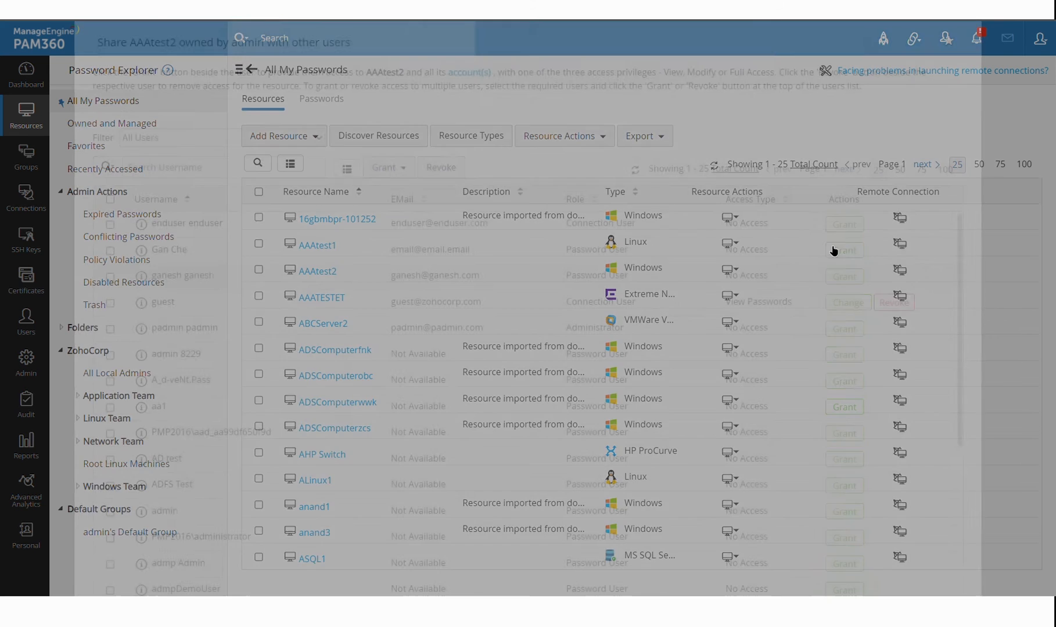
click(844, 225)
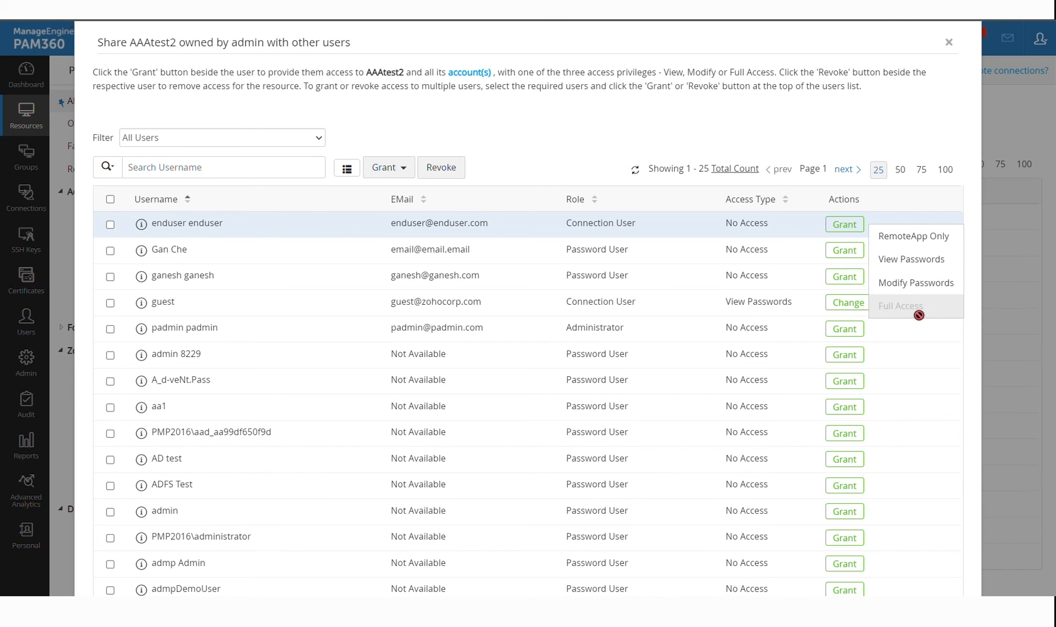
click(848, 102)
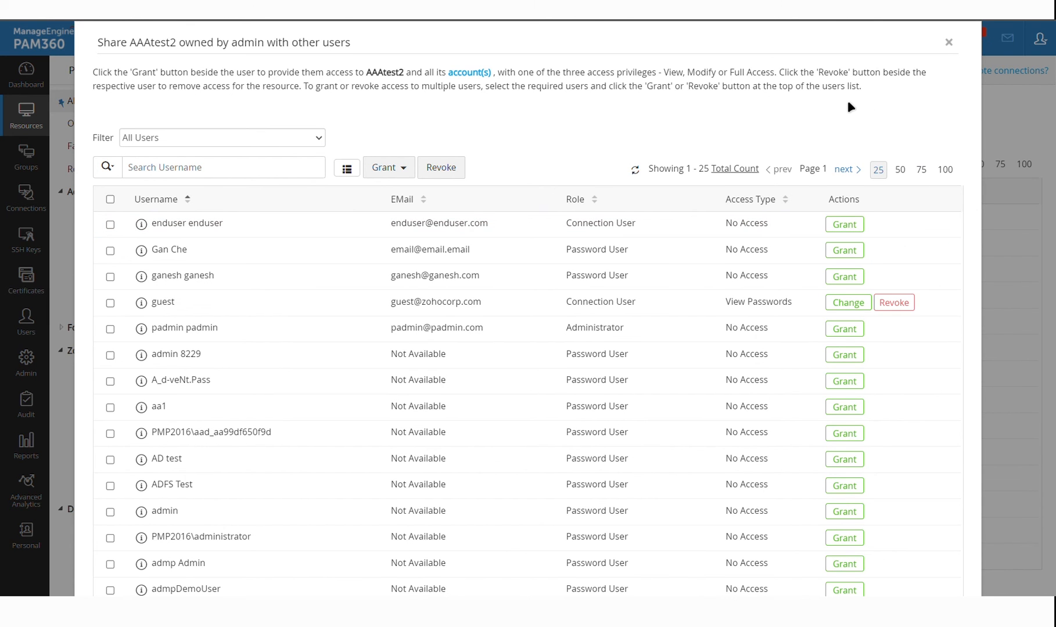
key(Escape)
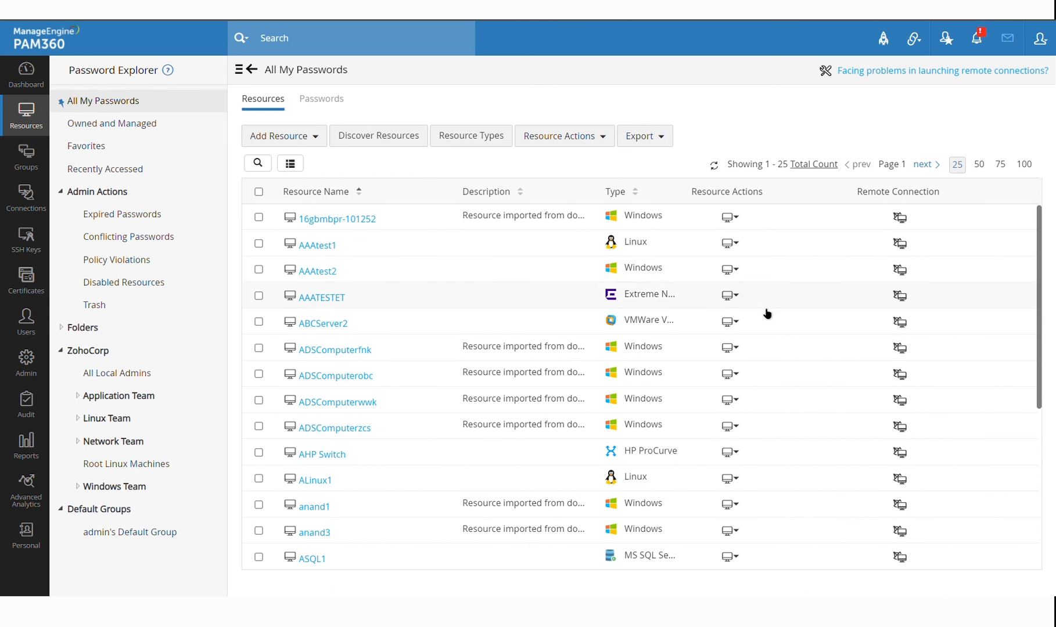
click(734, 273)
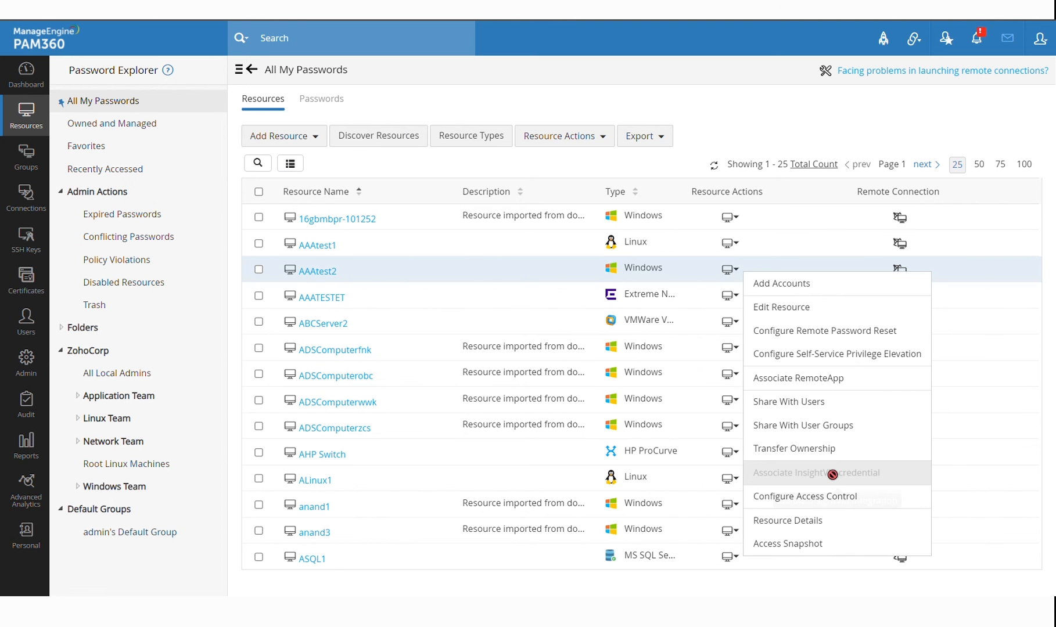
click(826, 501)
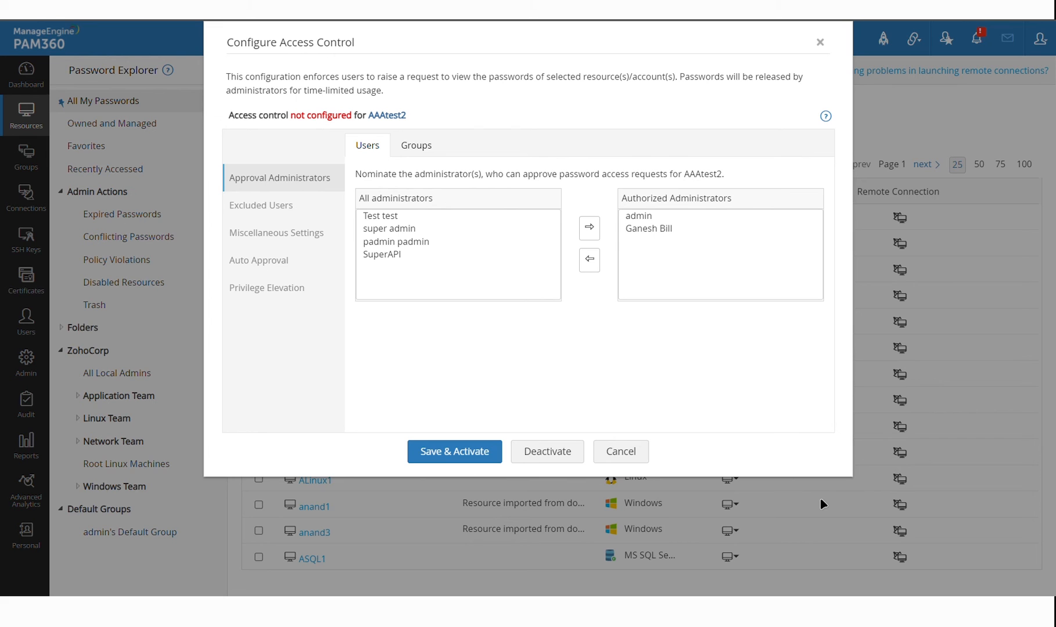
drag(639, 216, 675, 249)
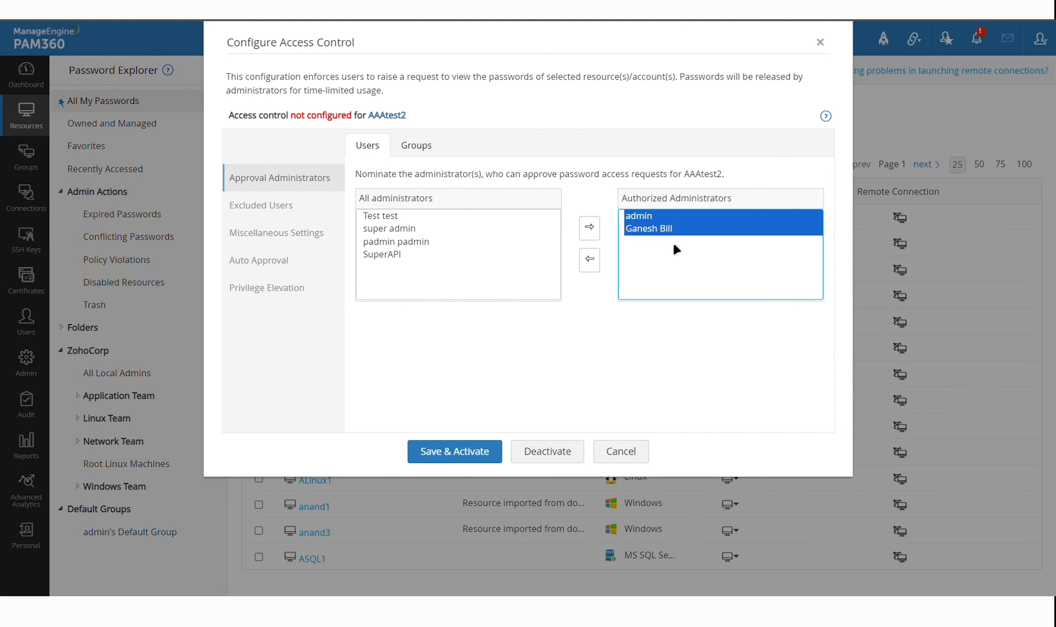
click(649, 453)
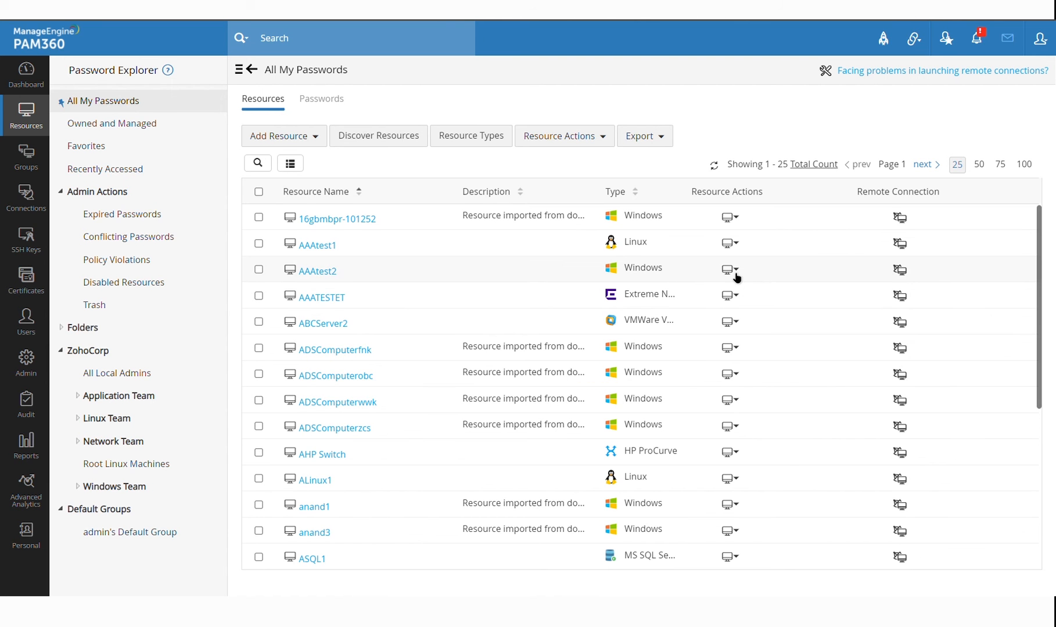
click(733, 272)
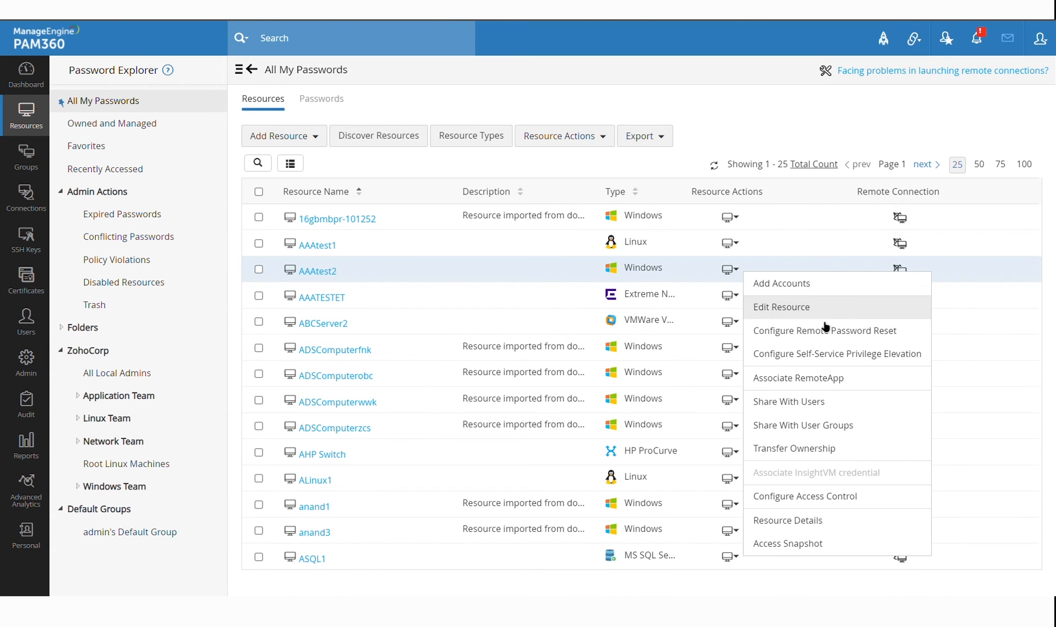
click(820, 501)
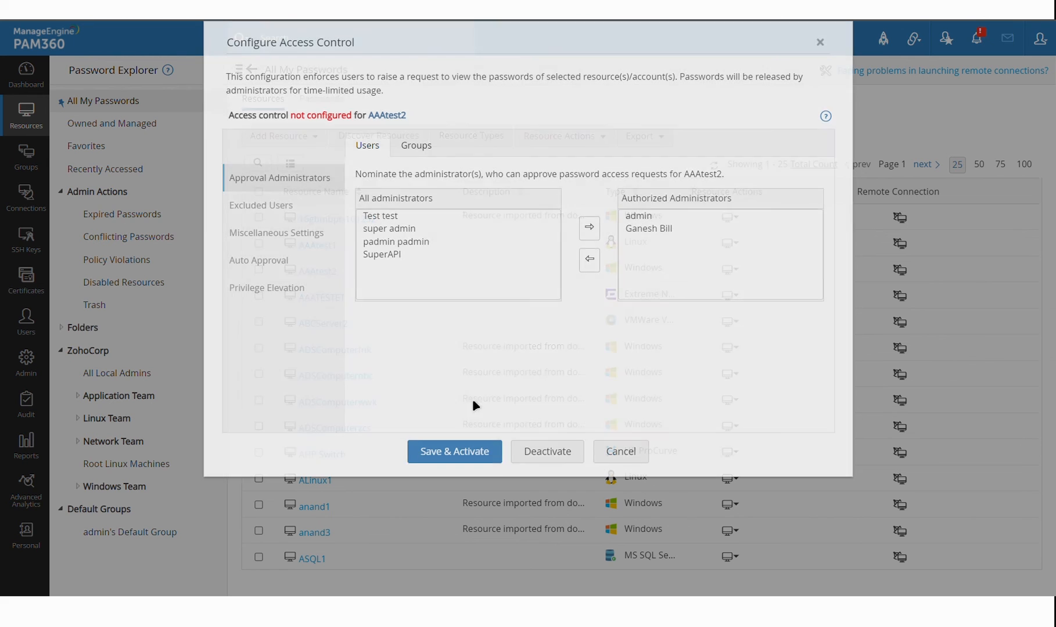
click(308, 293)
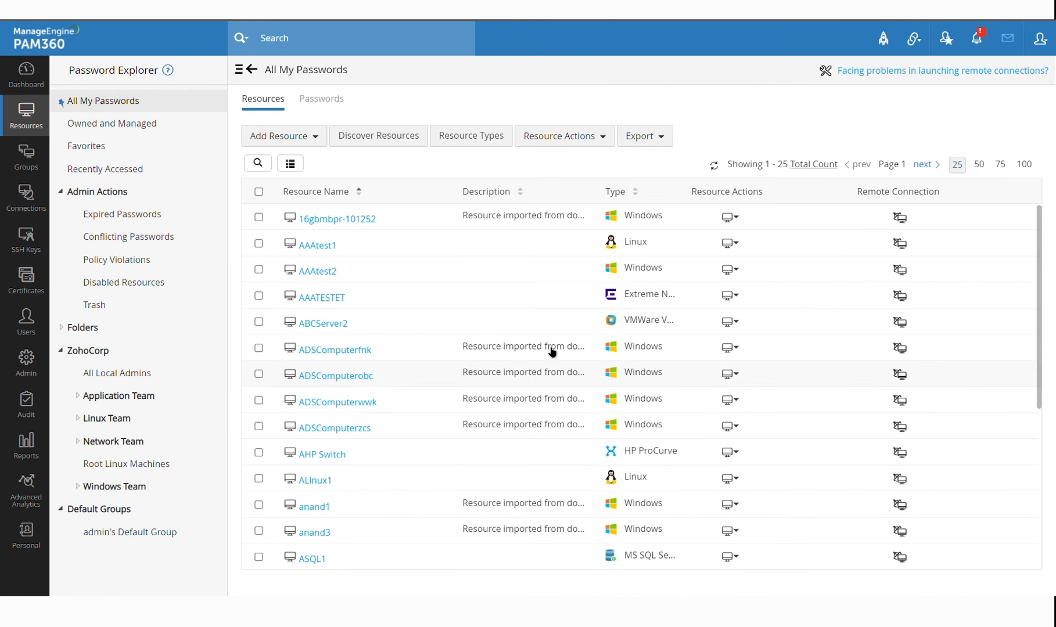
click(637, 454)
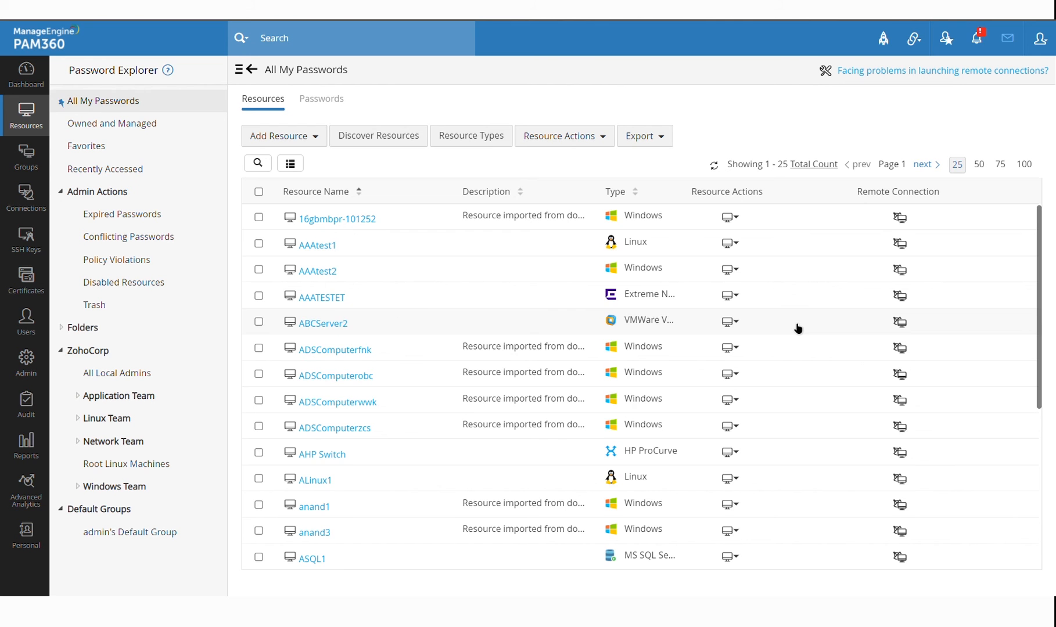
Check Connections, then in Audit view Recorded Connections and Active Privileged Sessions, which has none active
scroll(797, 328, down, 3)
scroll(756, 313, up, 3)
click(30, 198)
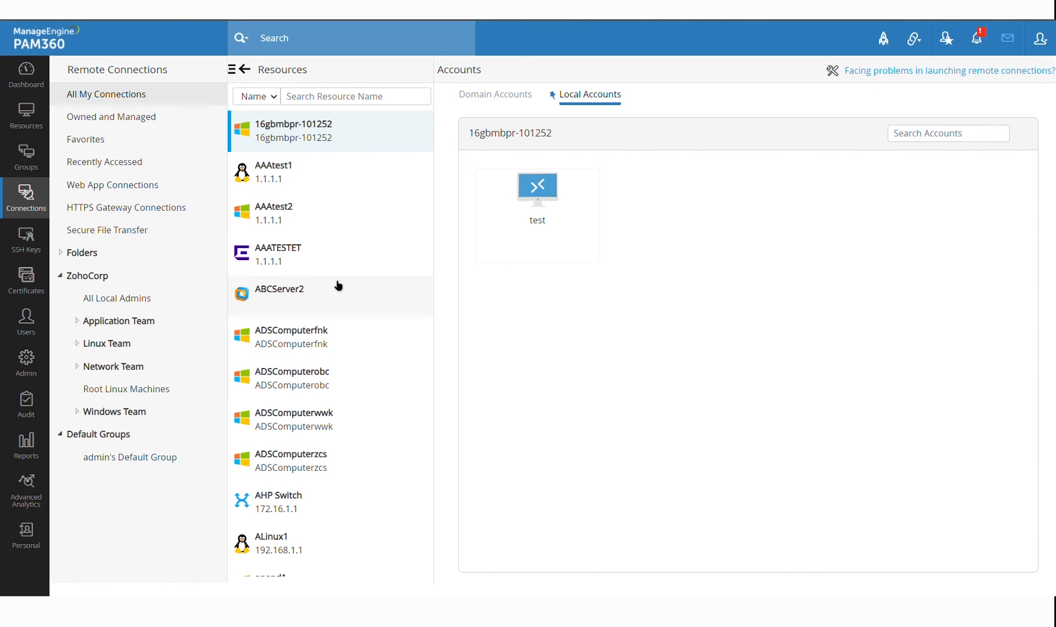
scroll(352, 237, down, 3)
scroll(352, 237, up, 3)
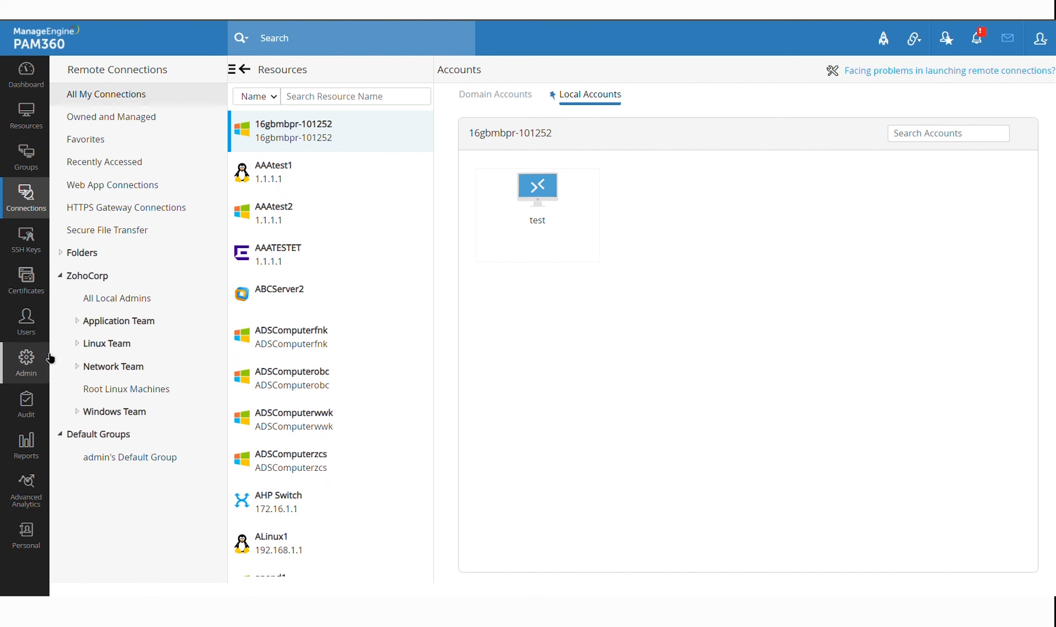
click(40, 410)
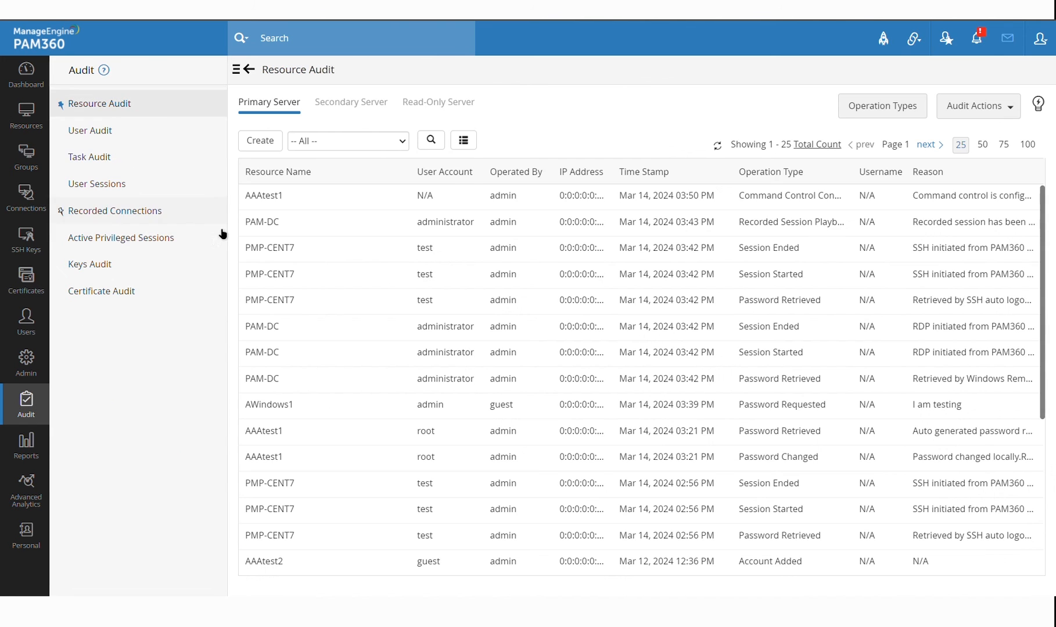
click(165, 216)
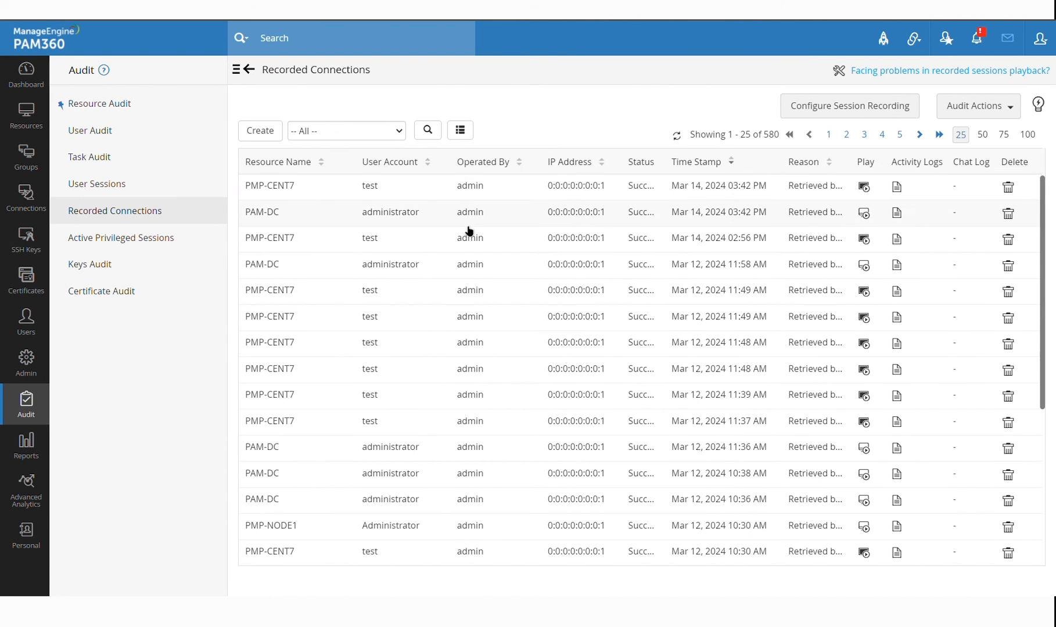
click(175, 238)
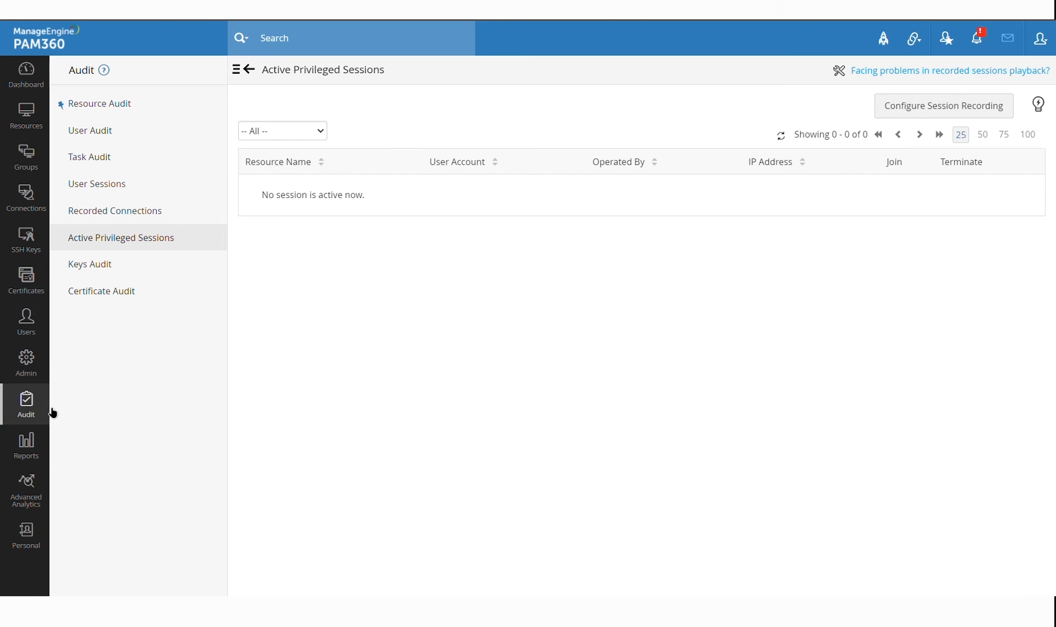
In SSH Keys, view discovered keys and open the Test key's Rotate dialog with push options, then cancel
click(38, 251)
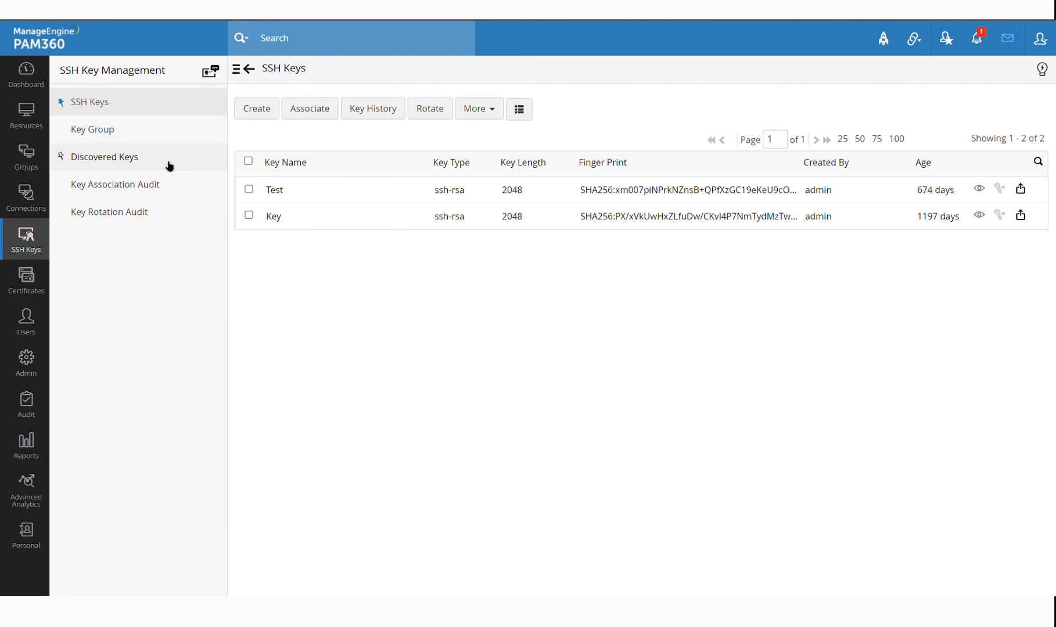
click(169, 167)
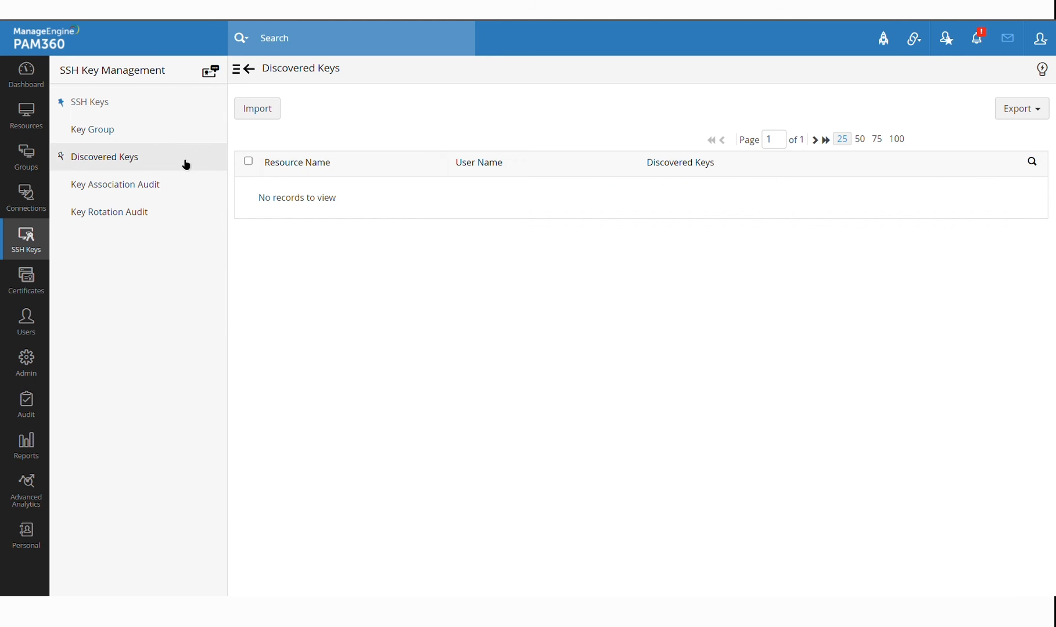
click(165, 114)
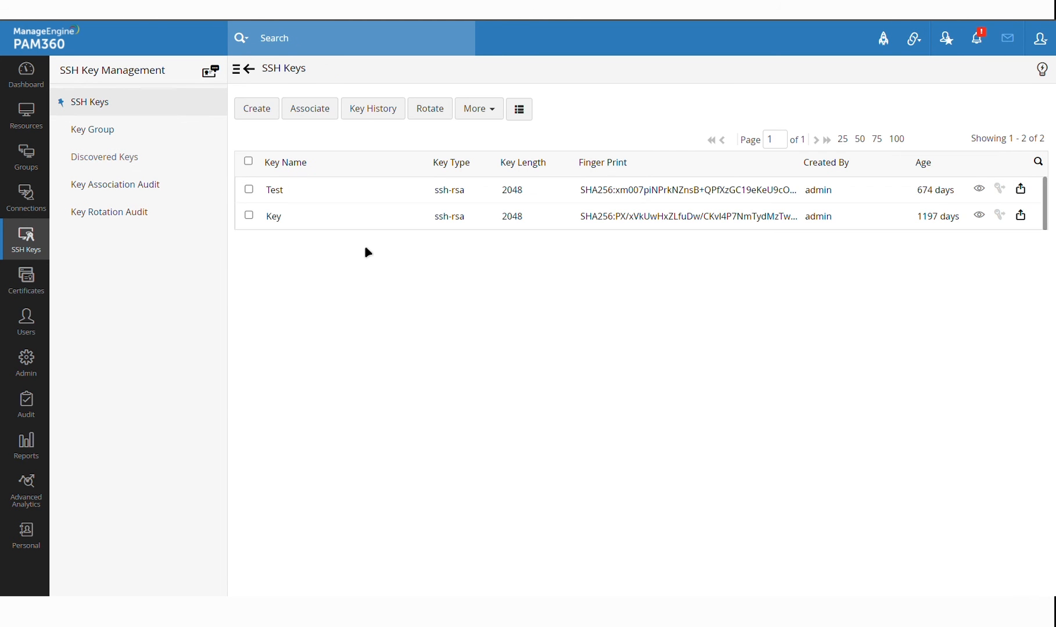
click(249, 190)
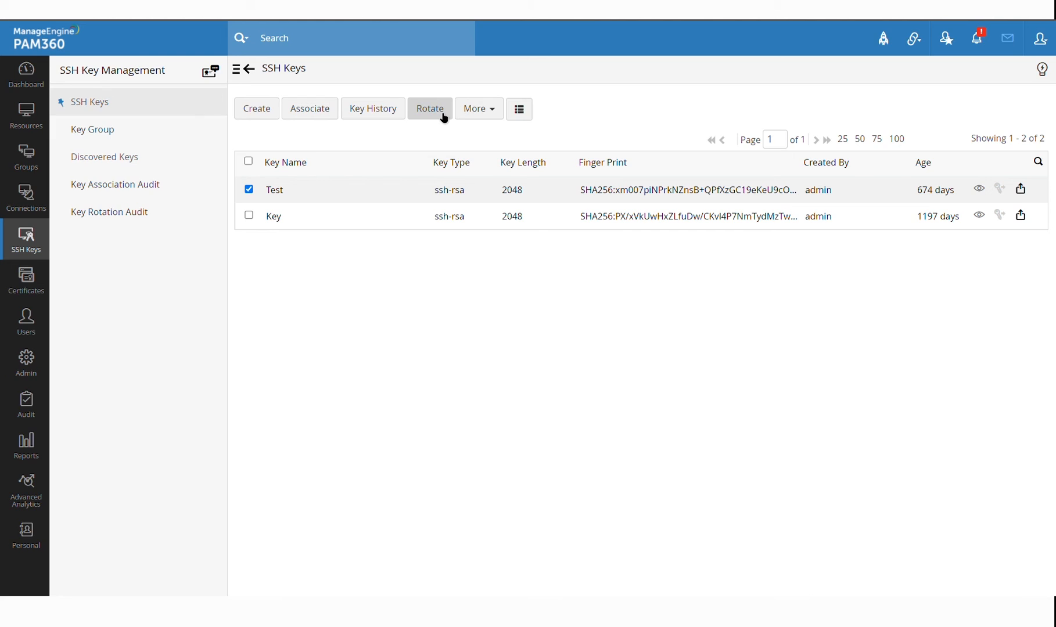
click(441, 113)
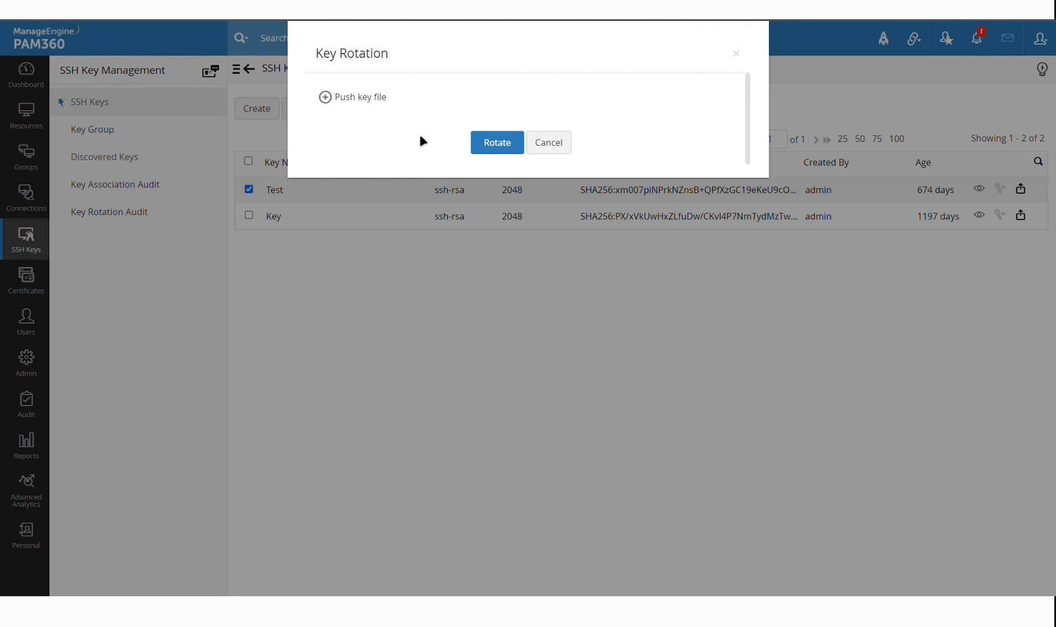
click(326, 98)
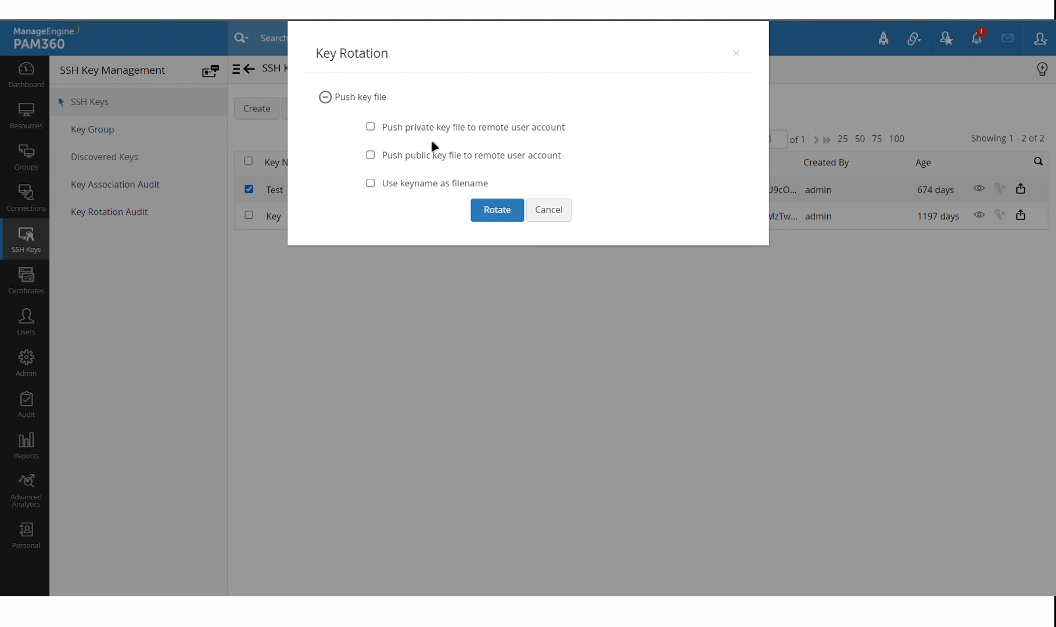
click(570, 220)
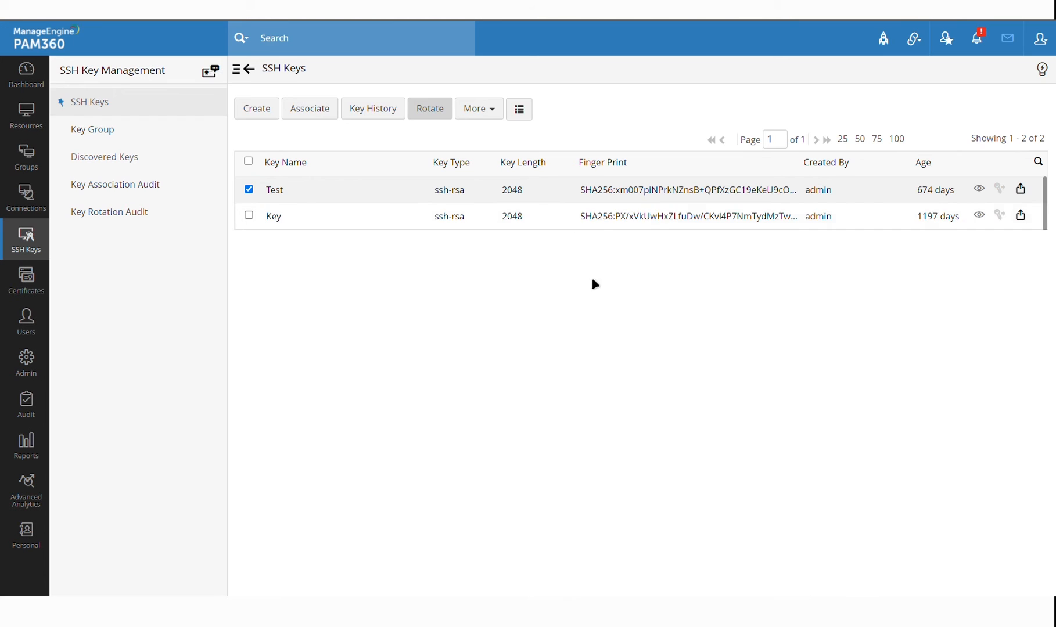
click(255, 201)
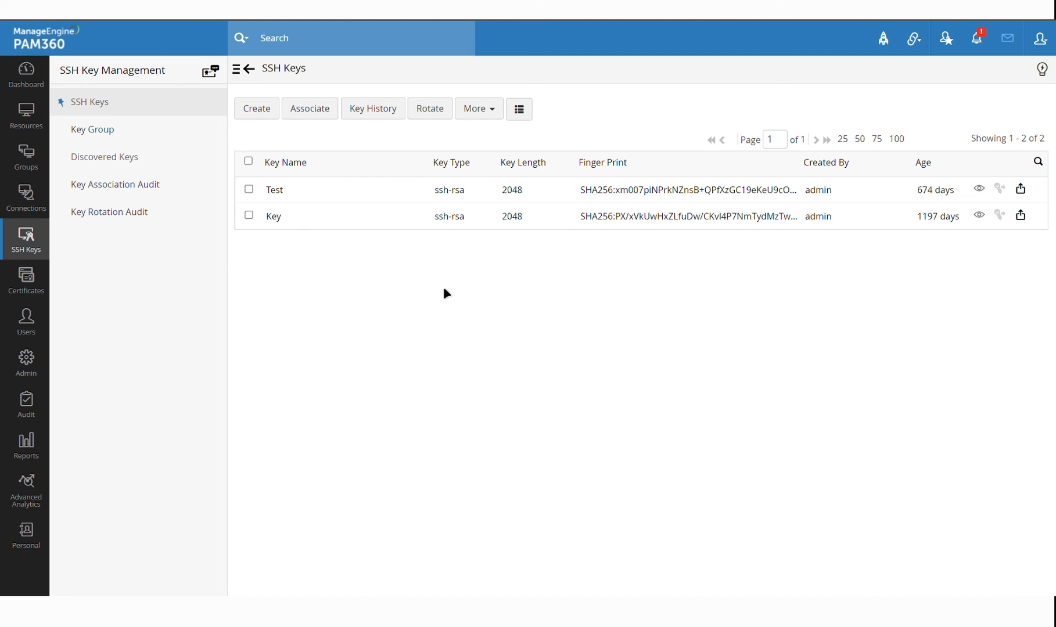
Open the Test key's Associate dialog, expand PMP-CENT7's accounts, then cancel without associating
click(248, 189)
click(308, 115)
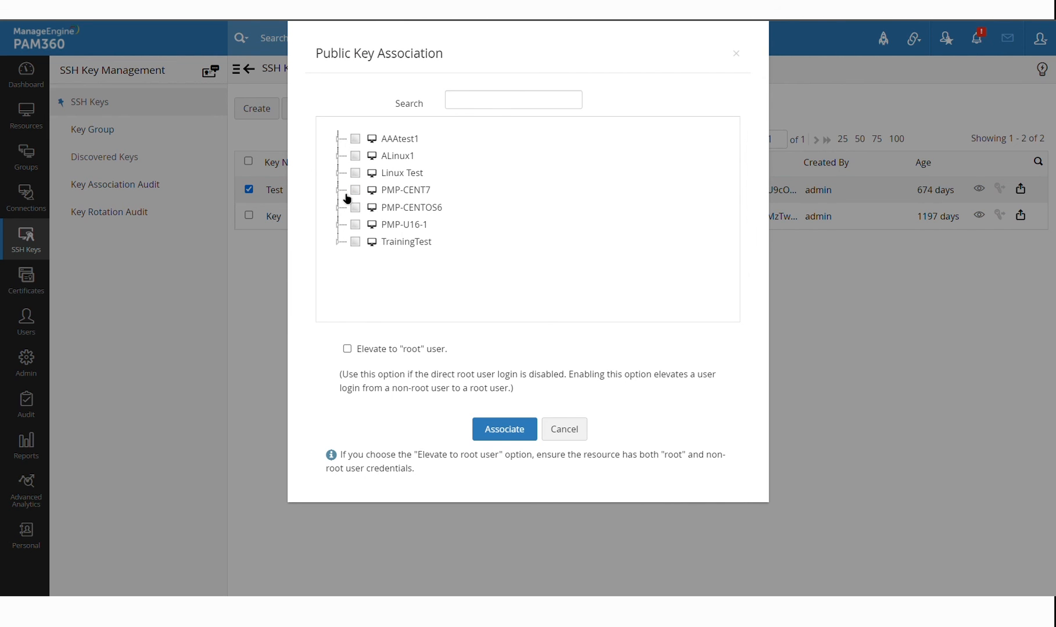
click(338, 192)
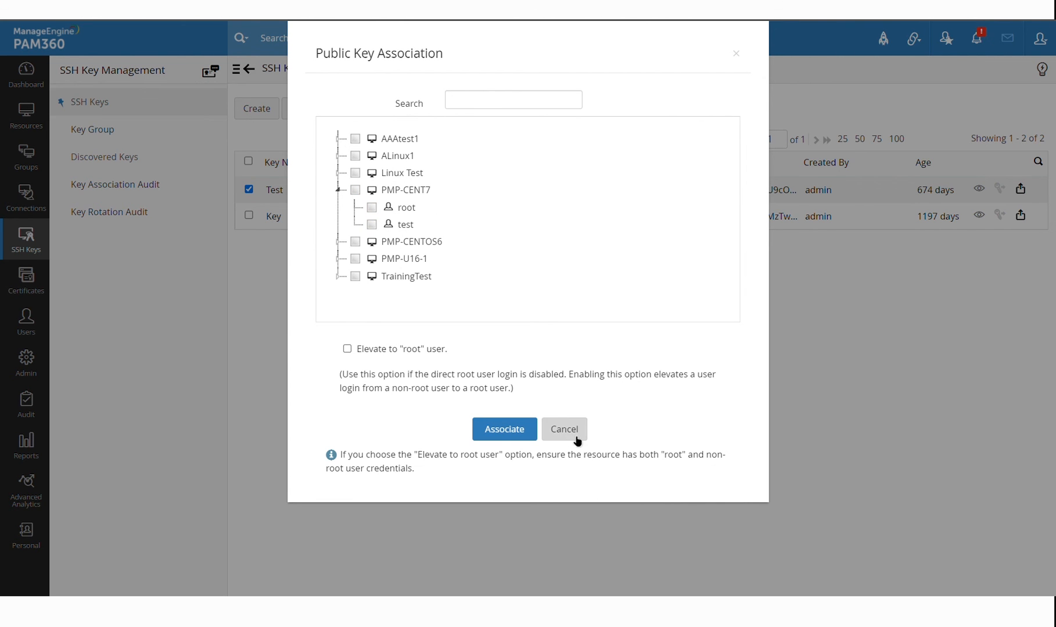
click(567, 434)
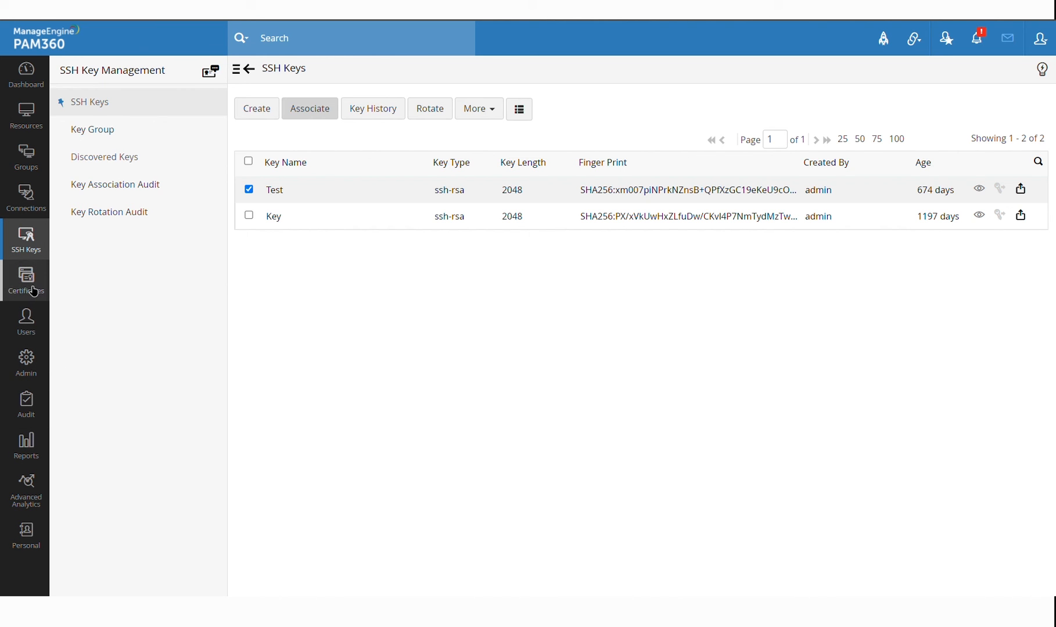
click(27, 278)
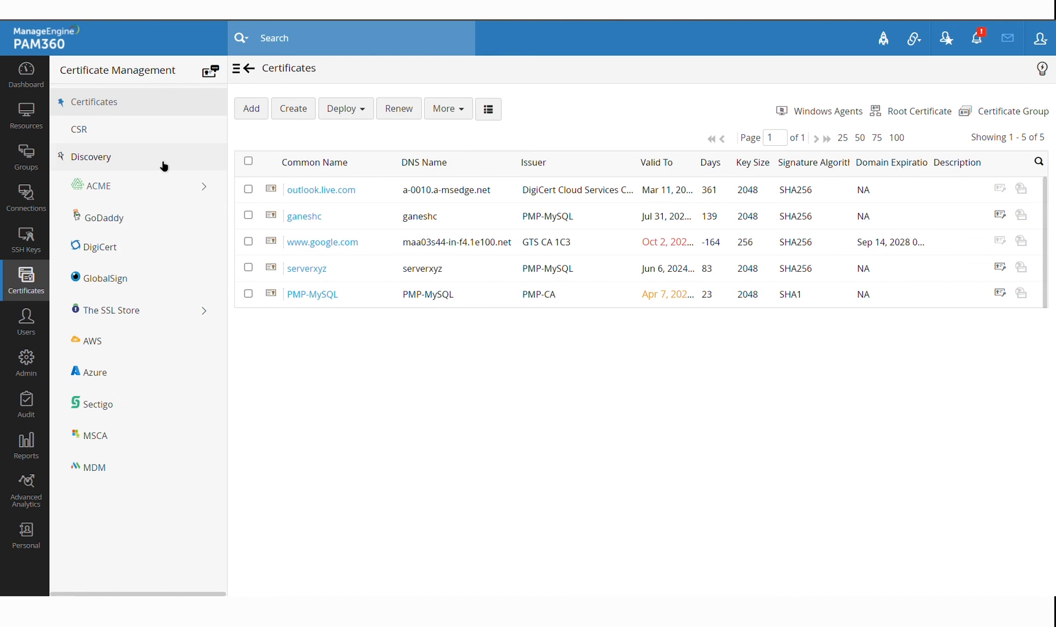
Open certificate Discovery by hostname or IP address, then return to the managed certificates list
click(163, 162)
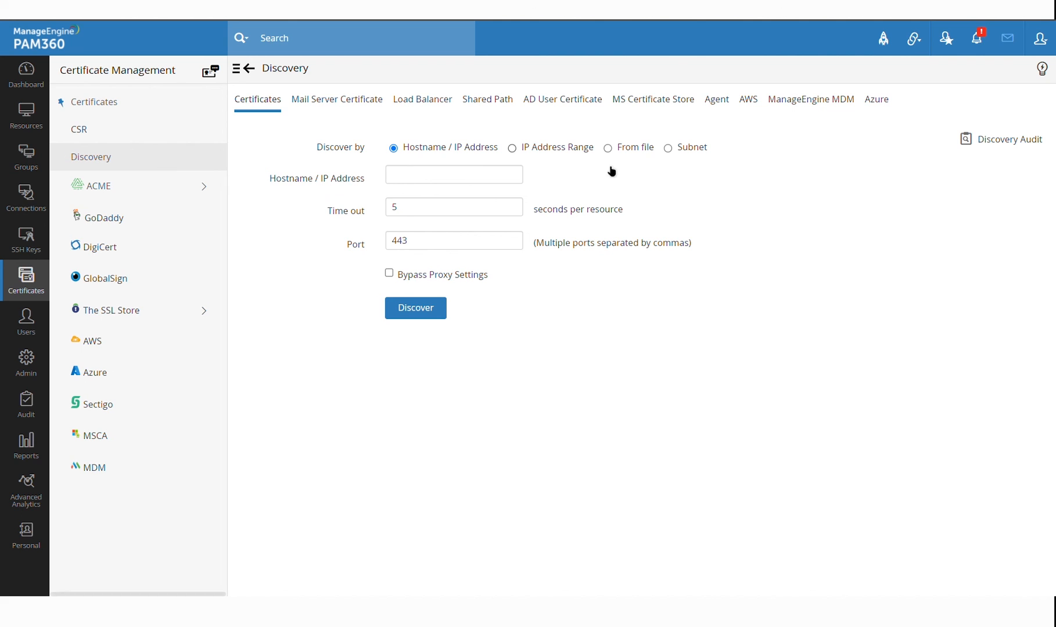
click(487, 172)
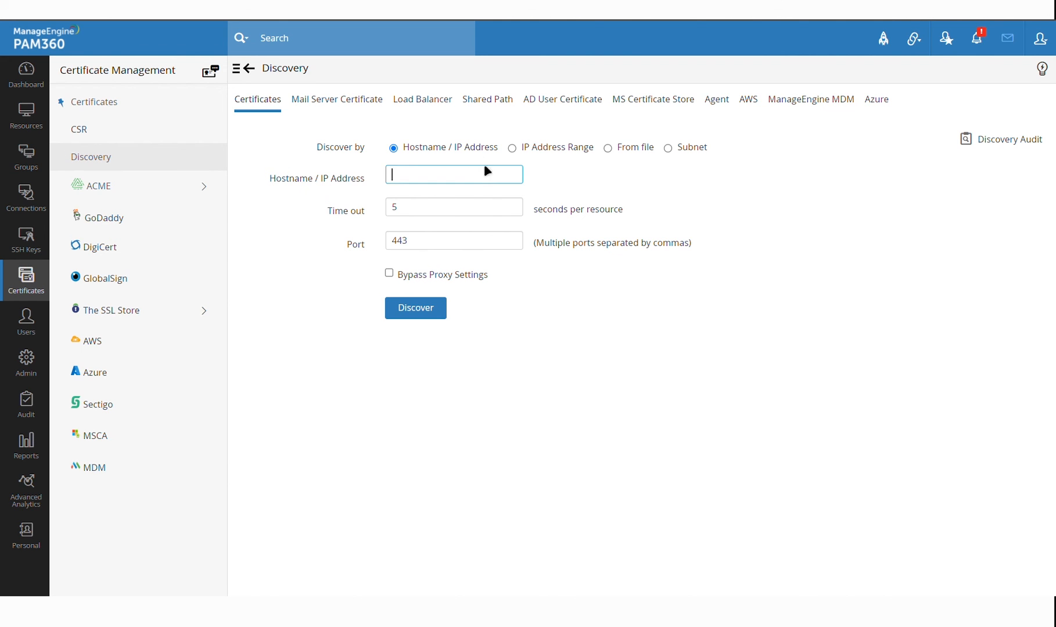
click(709, 430)
click(200, 129)
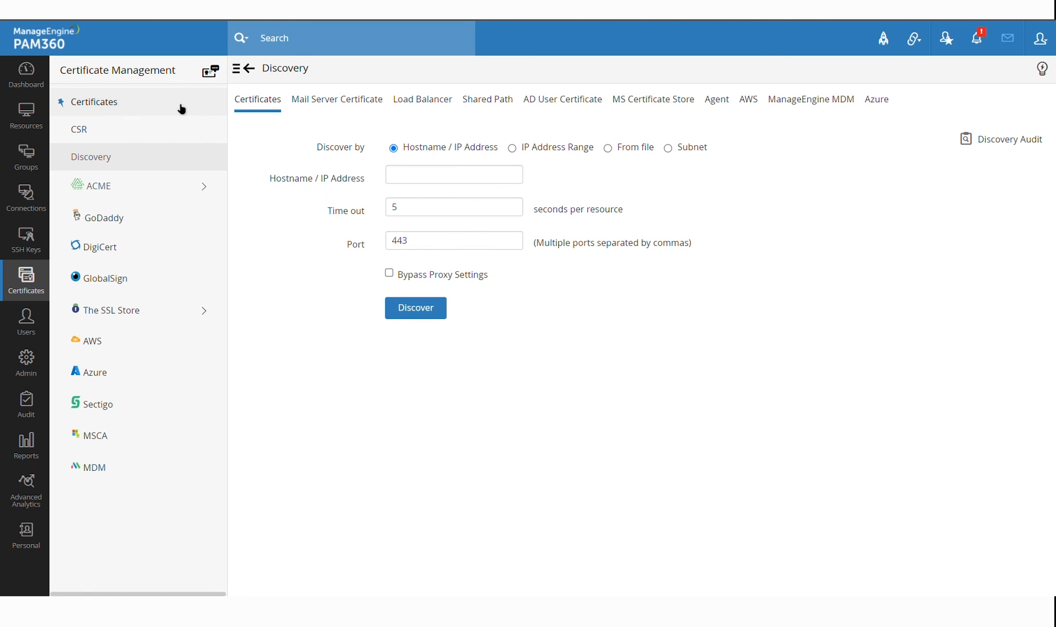
click(181, 109)
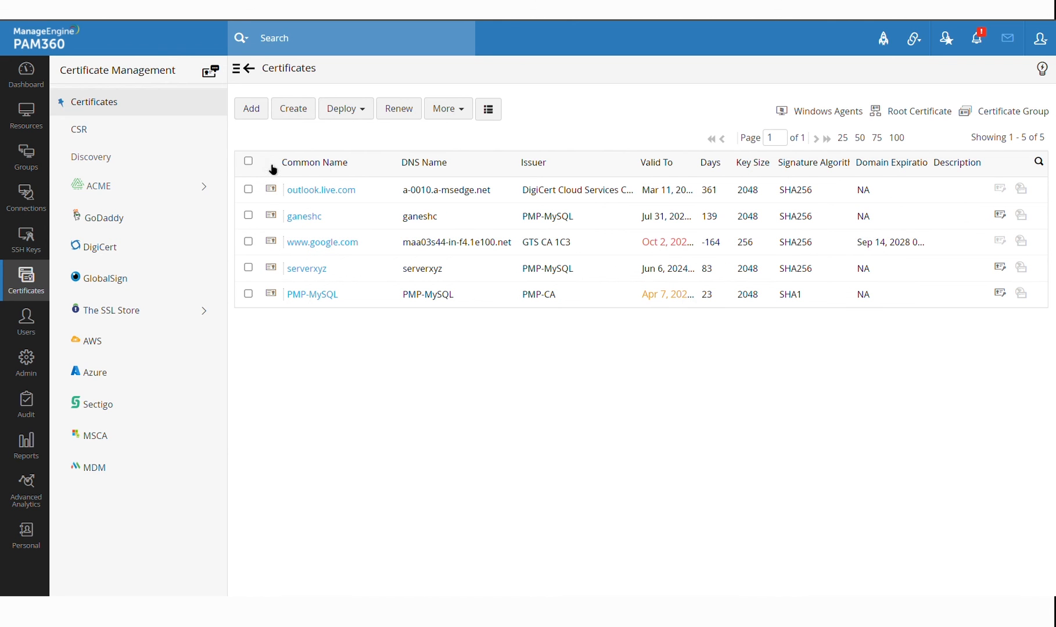
click(173, 139)
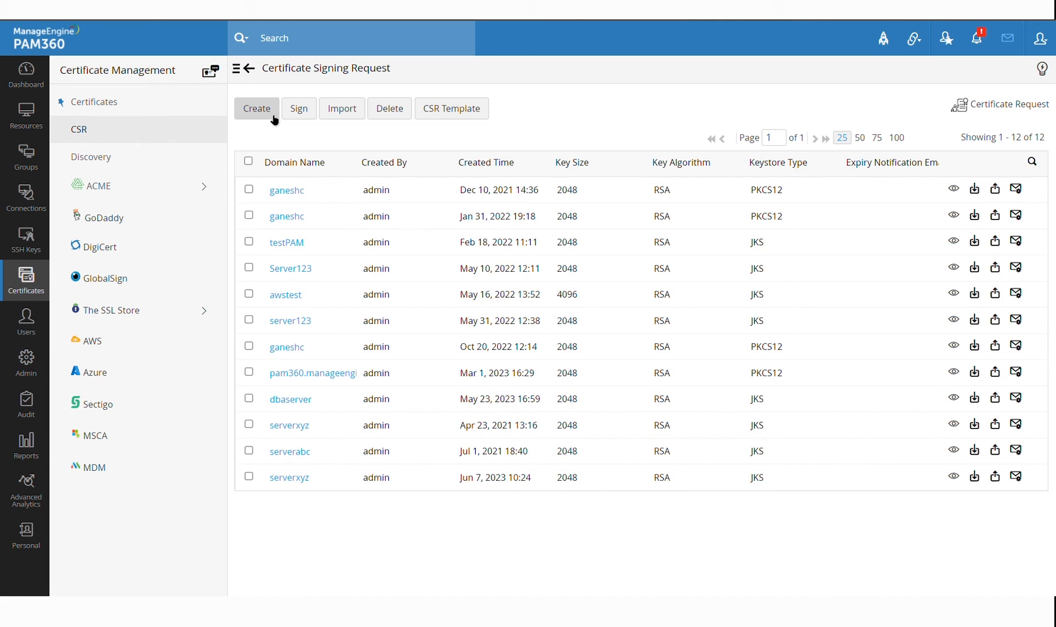
click(275, 120)
scroll(466, 361, down, 3)
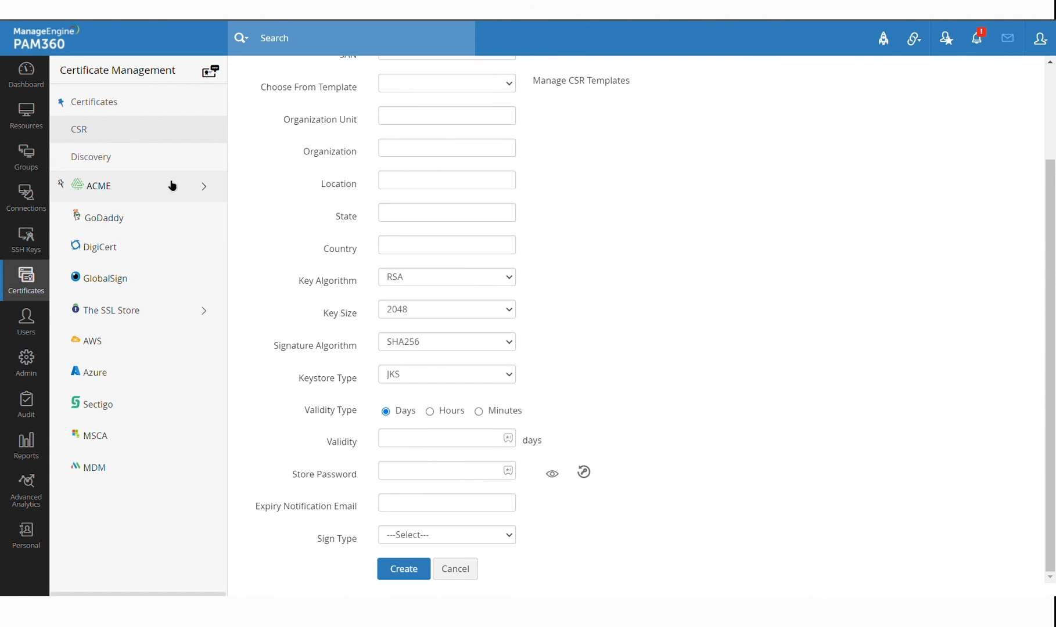
click(165, 132)
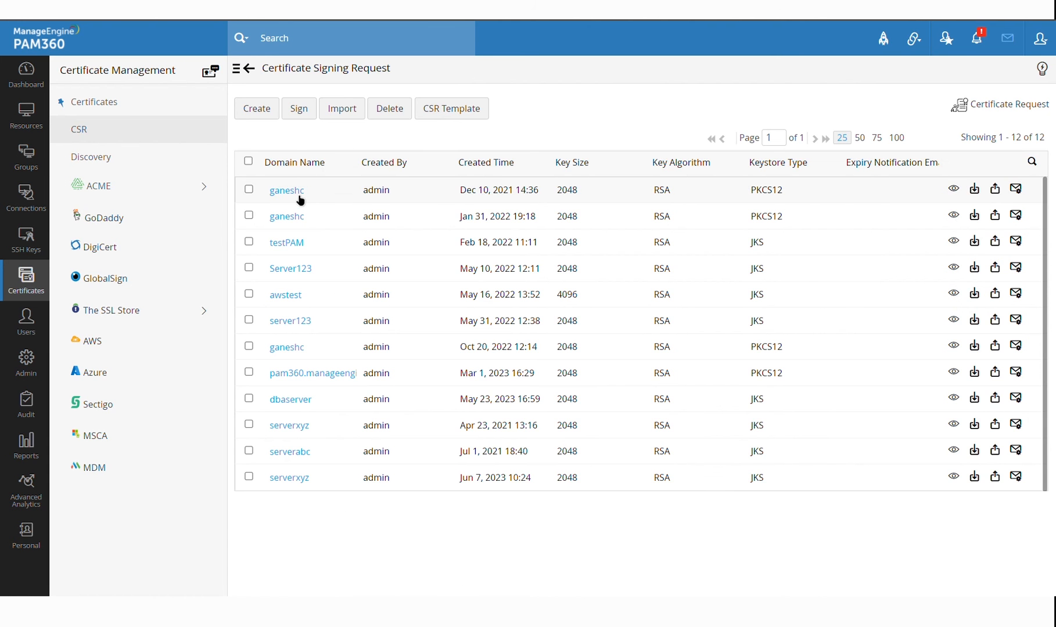
click(299, 196)
scroll(534, 192, down, 5)
scroll(535, 193, up, 2)
scroll(534, 193, down, 5)
scroll(534, 192, up, 5)
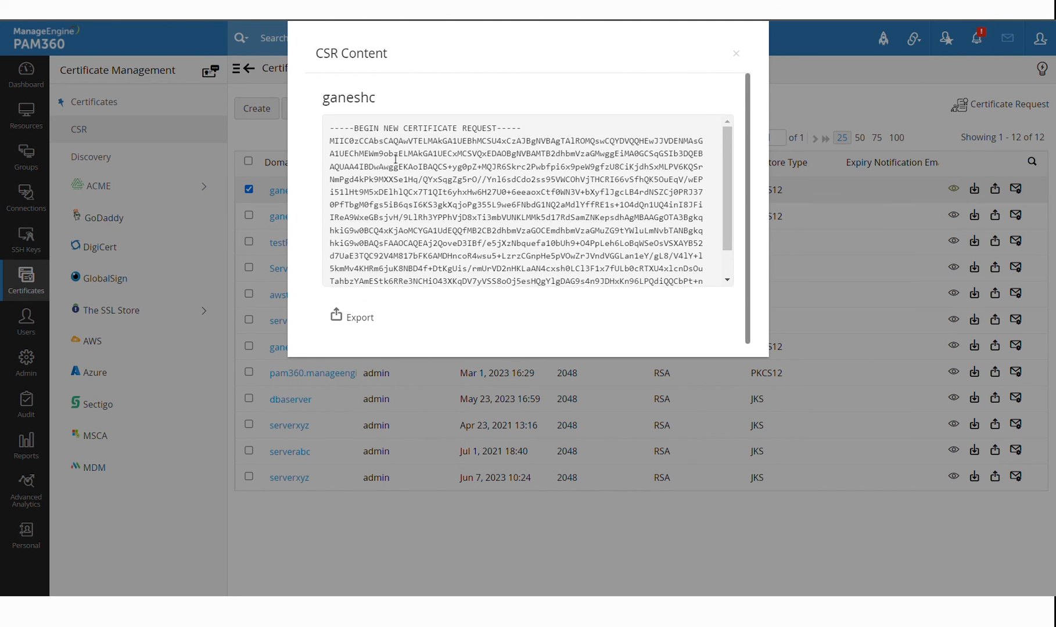
drag(329, 130, 546, 300)
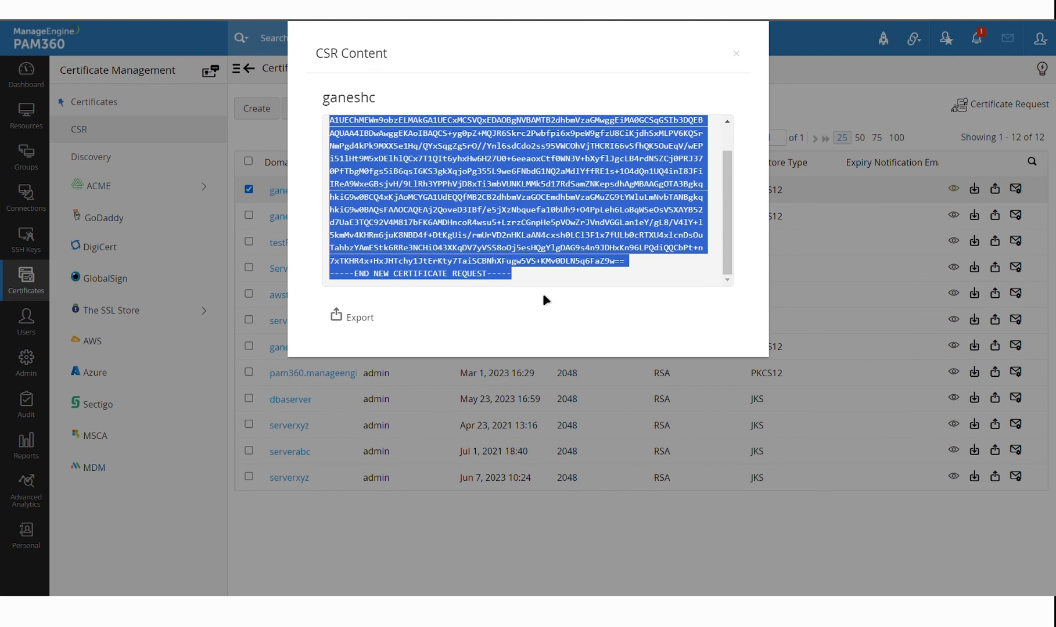
click(736, 58)
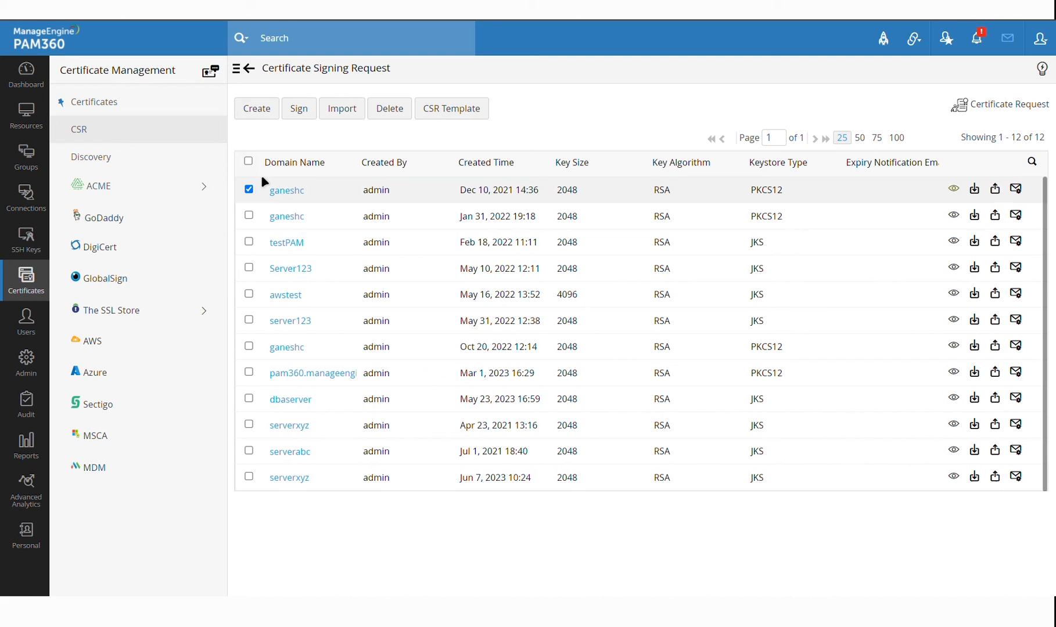
click(302, 114)
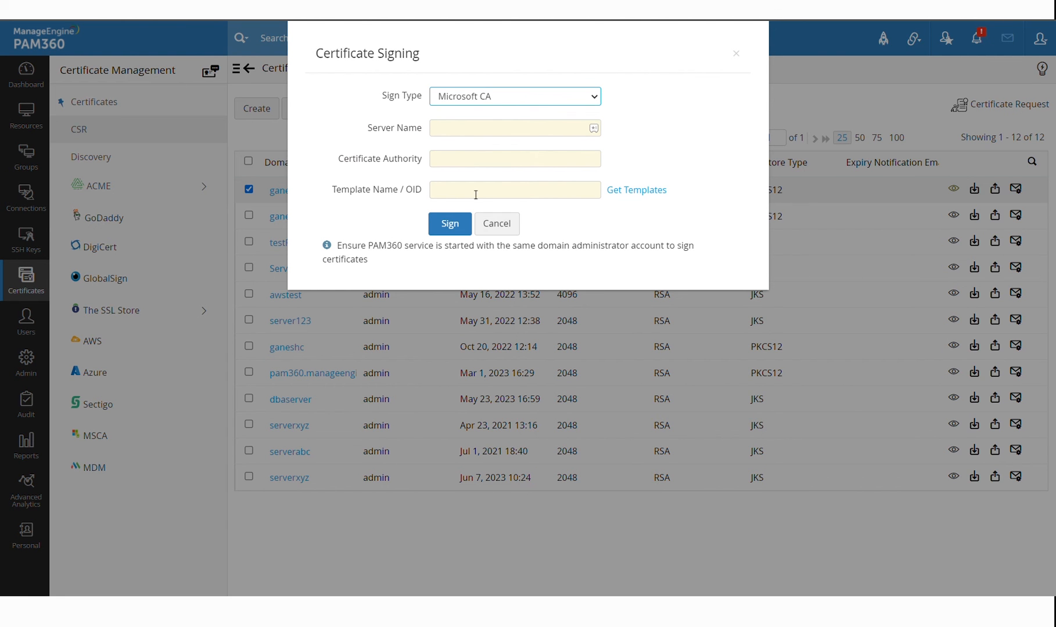
click(503, 226)
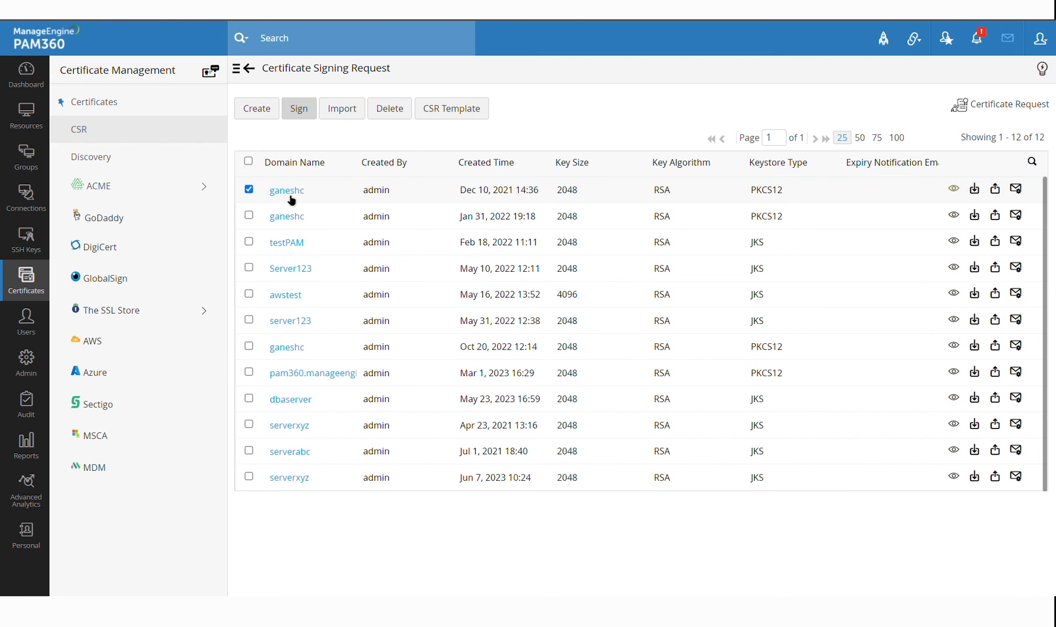
click(134, 103)
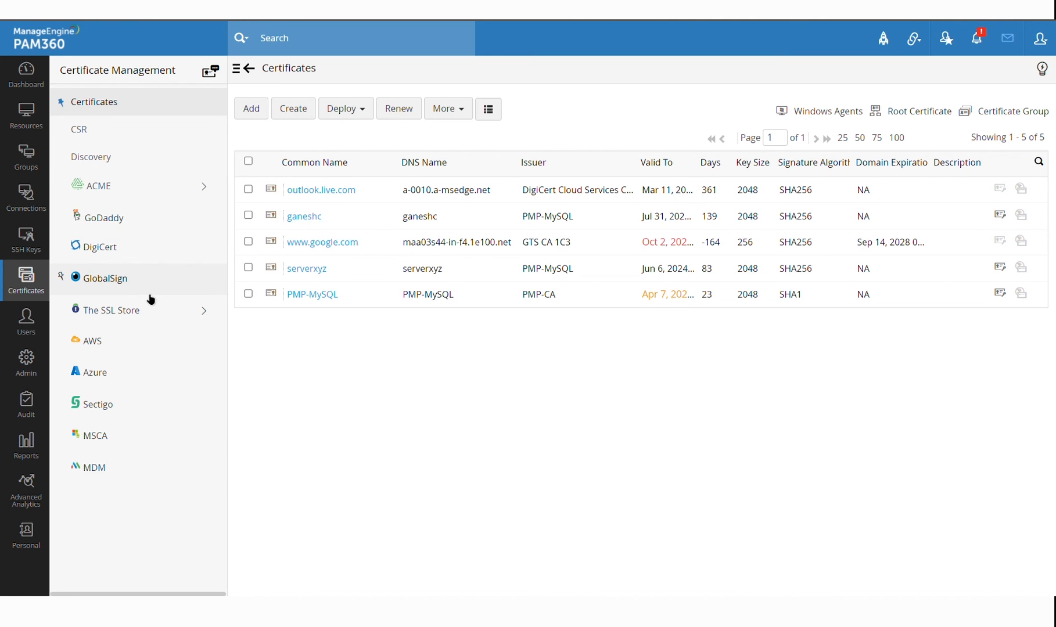
click(122, 225)
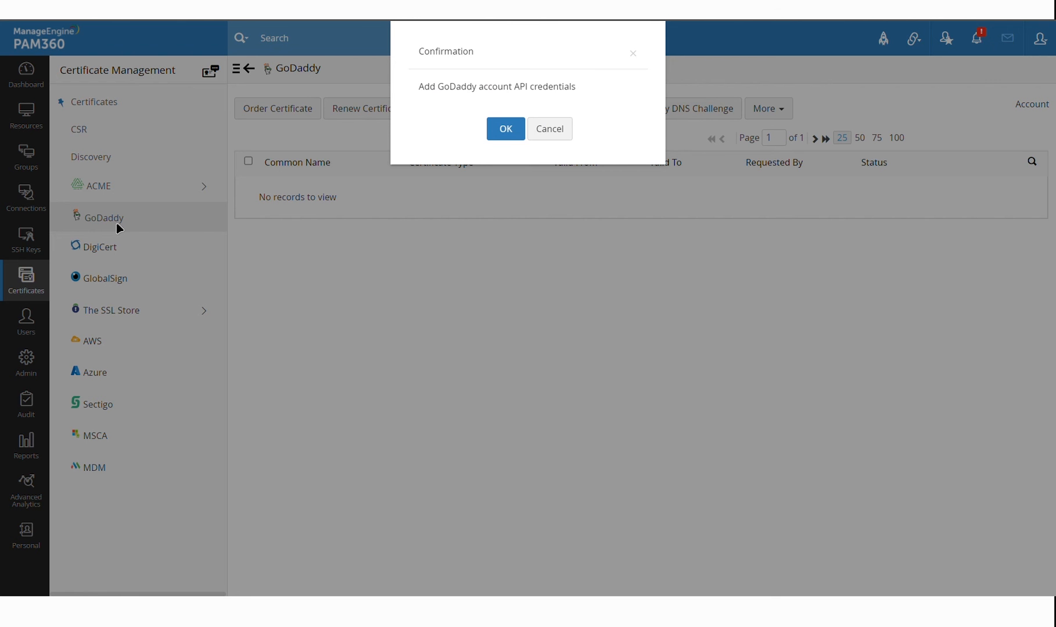
click(503, 130)
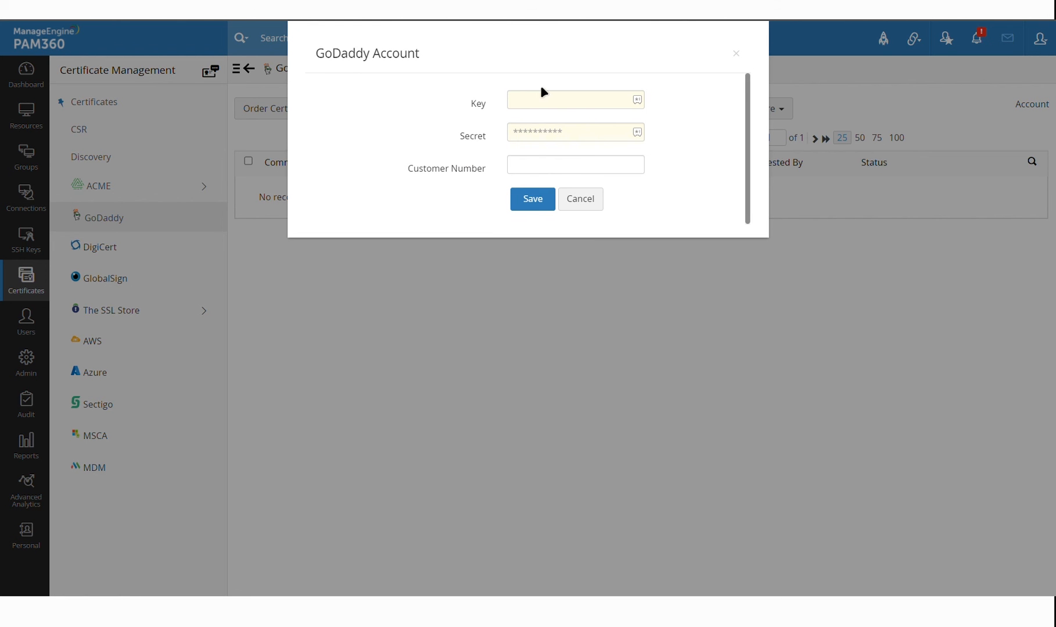
click(581, 198)
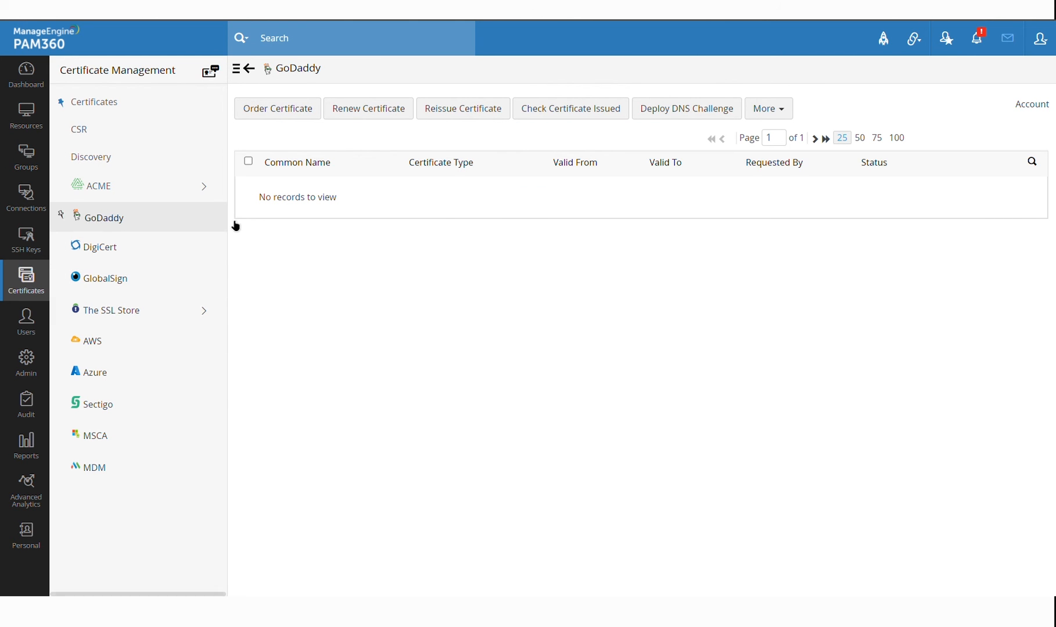
click(144, 109)
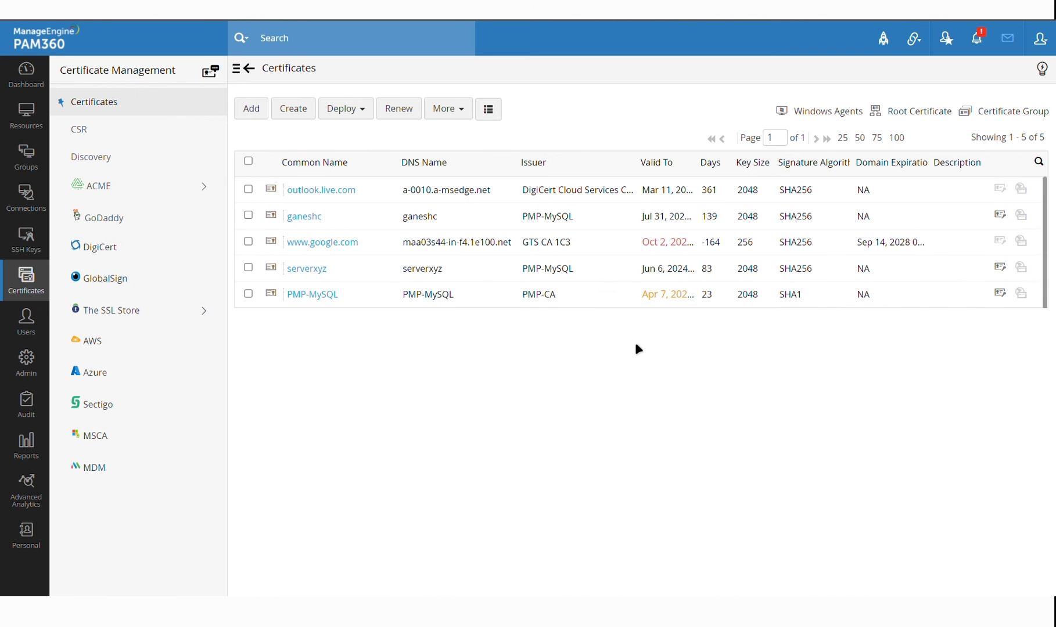
Select the ganeshc certificate and review its Deploy target options
click(249, 216)
click(359, 115)
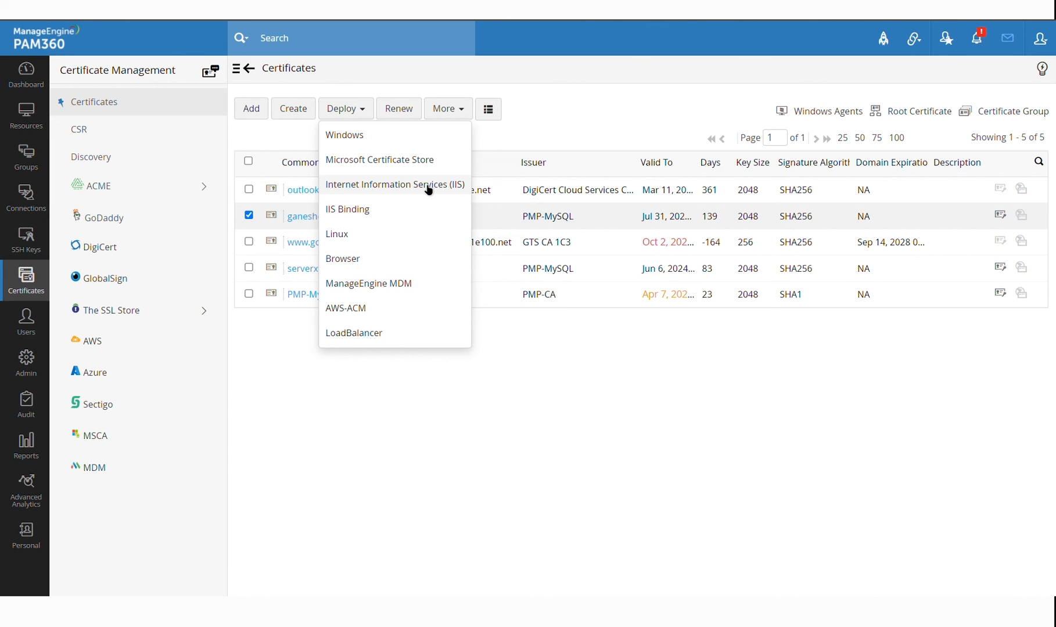
click(316, 229)
click(360, 115)
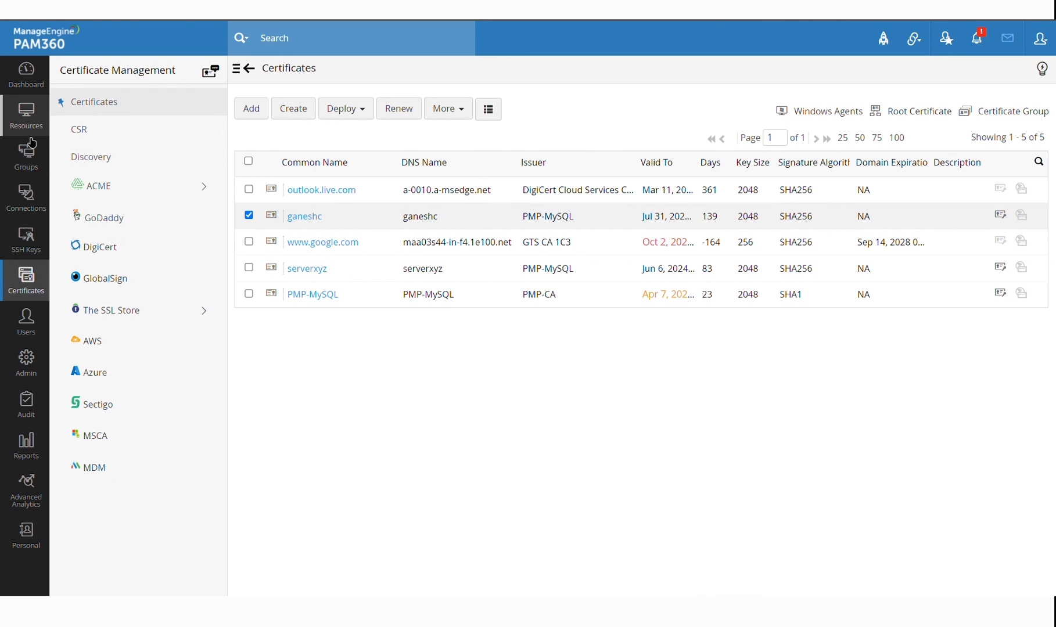
click(36, 372)
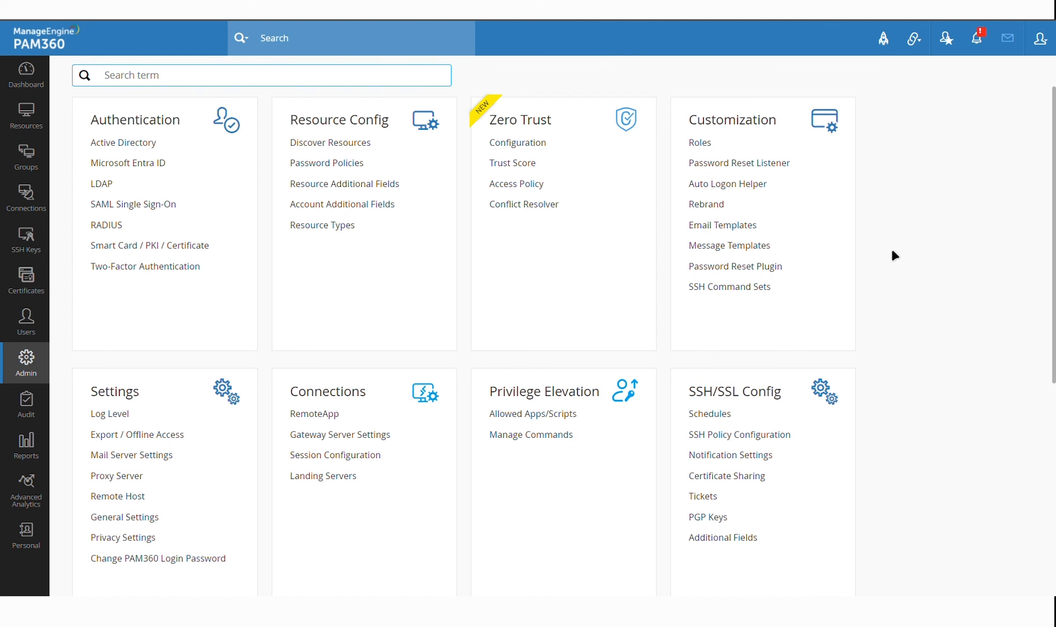
scroll(894, 256, down, 7)
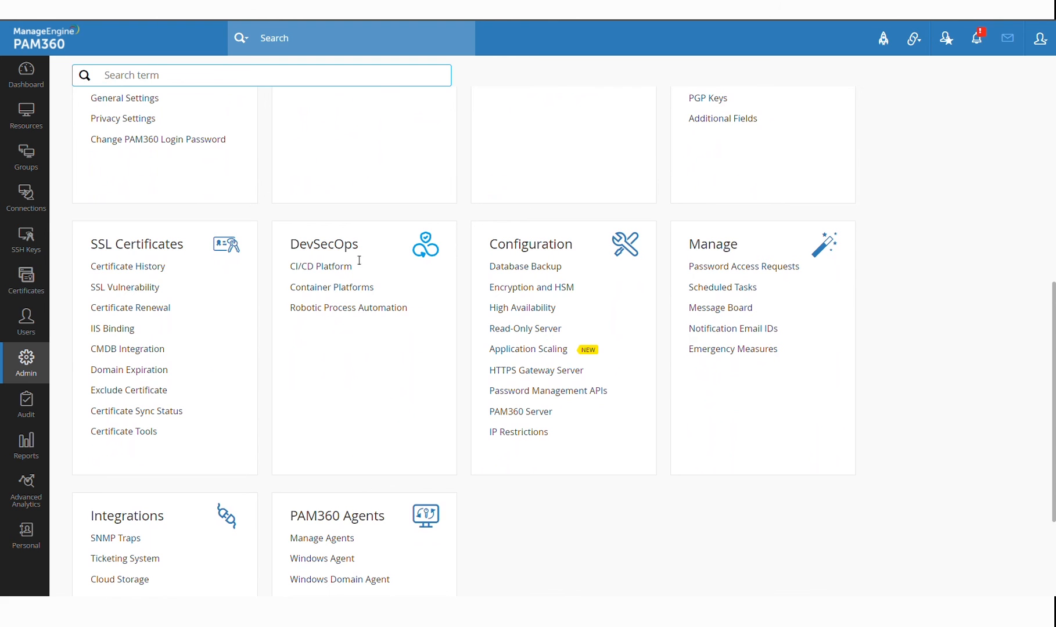
click(329, 271)
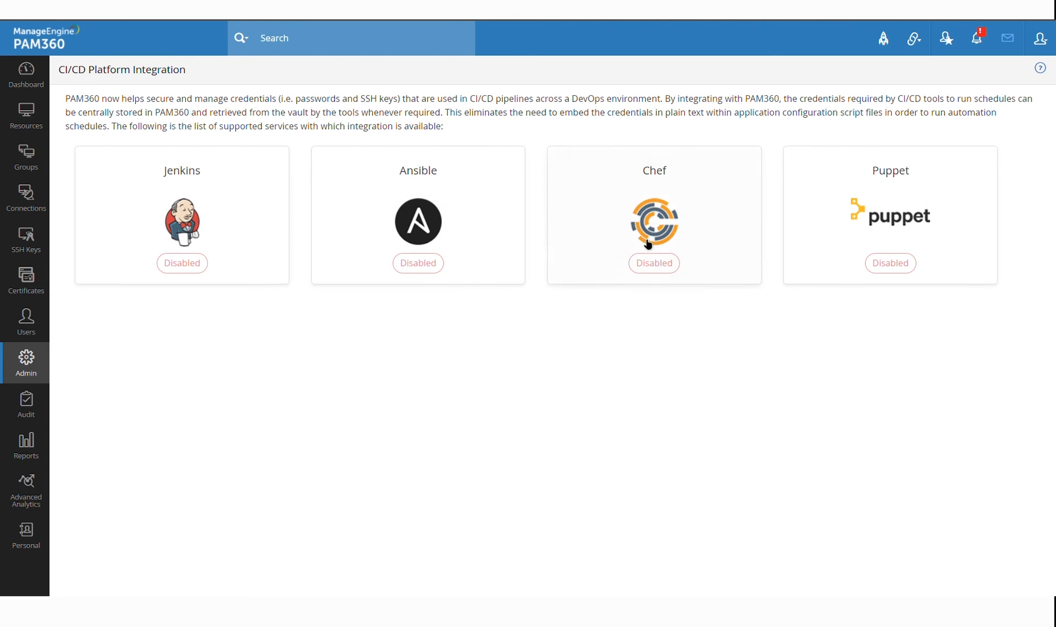
click(873, 189)
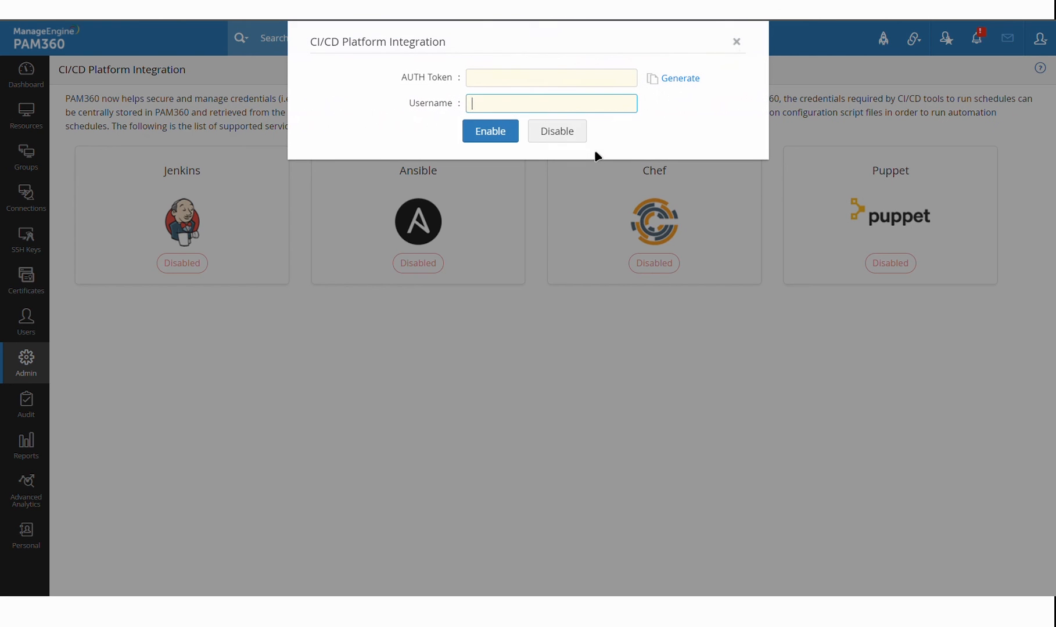
click(746, 45)
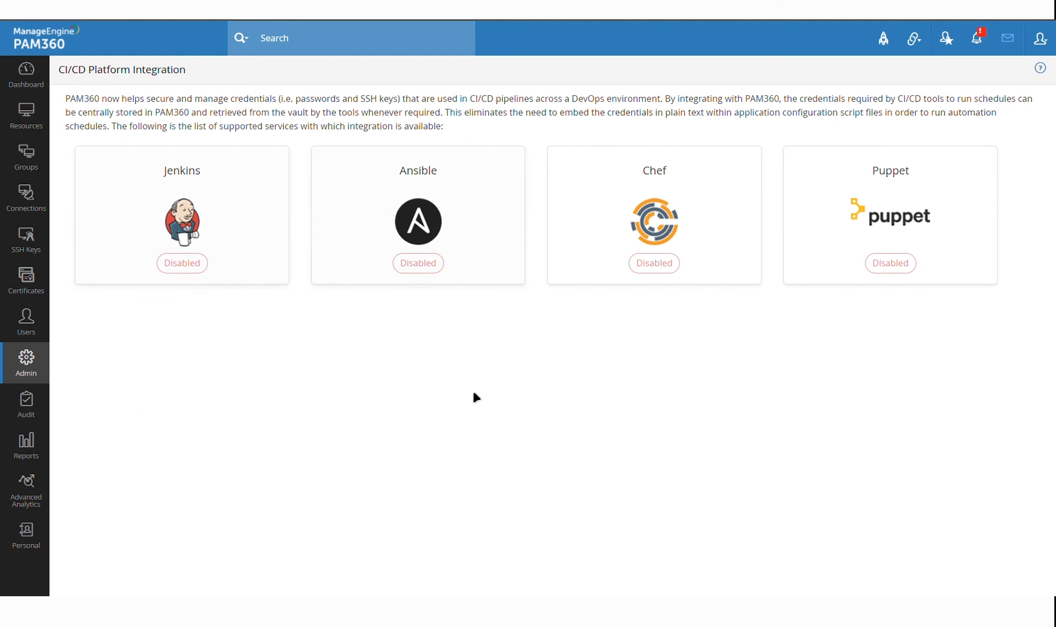
click(26, 363)
scroll(441, 304, down, 6)
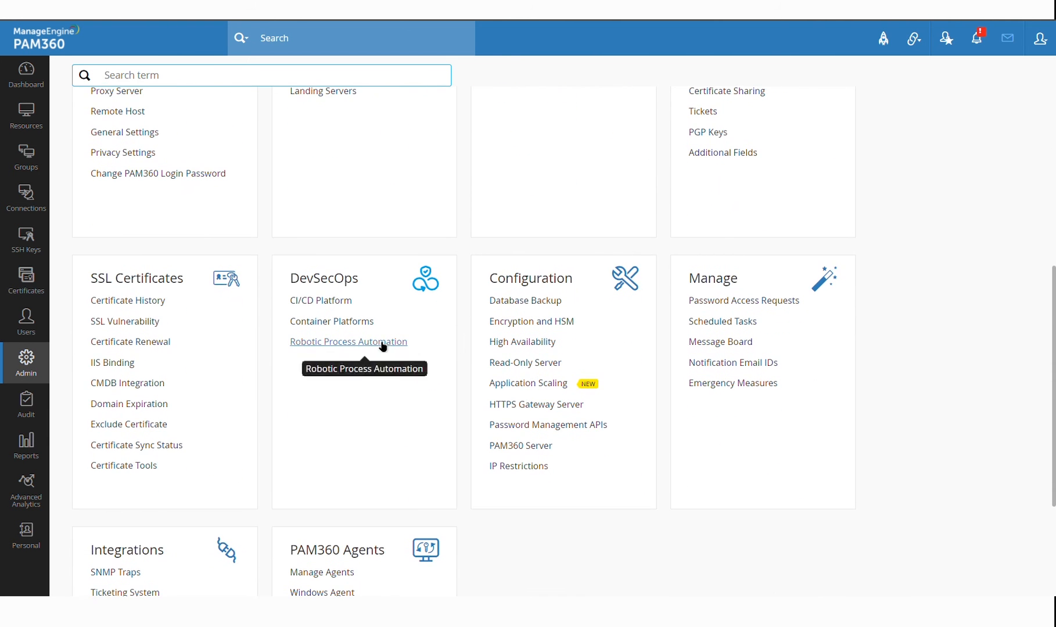
click(348, 343)
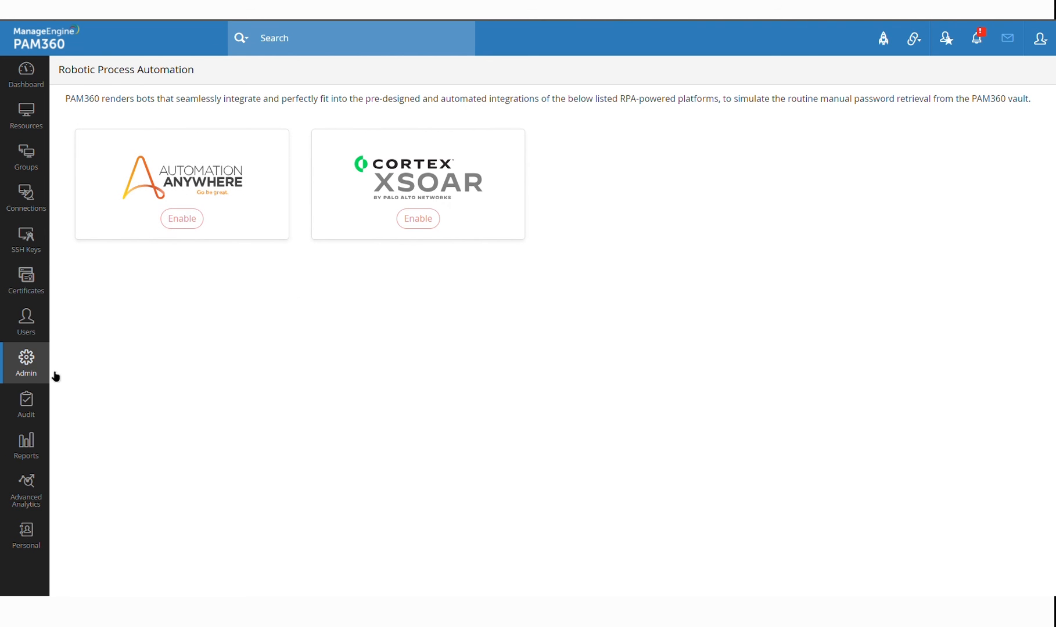
click(26, 364)
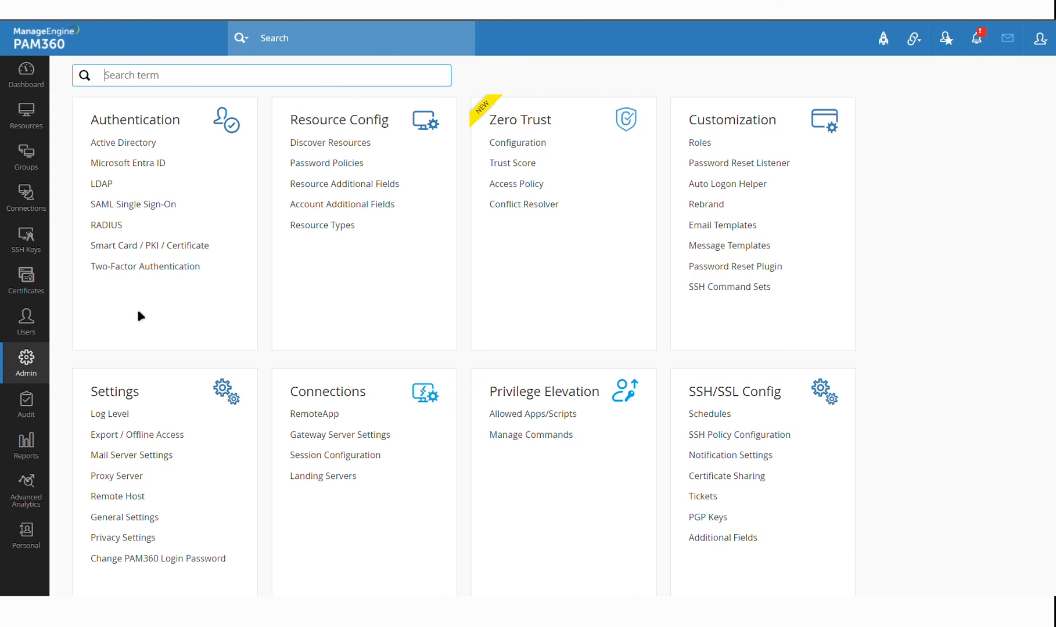
Glance at Vulnerability Scanner integration, then review Ticketing System integrations like ServiceNow and Jira
scroll(435, 327, down, 5)
scroll(436, 328, down, 4)
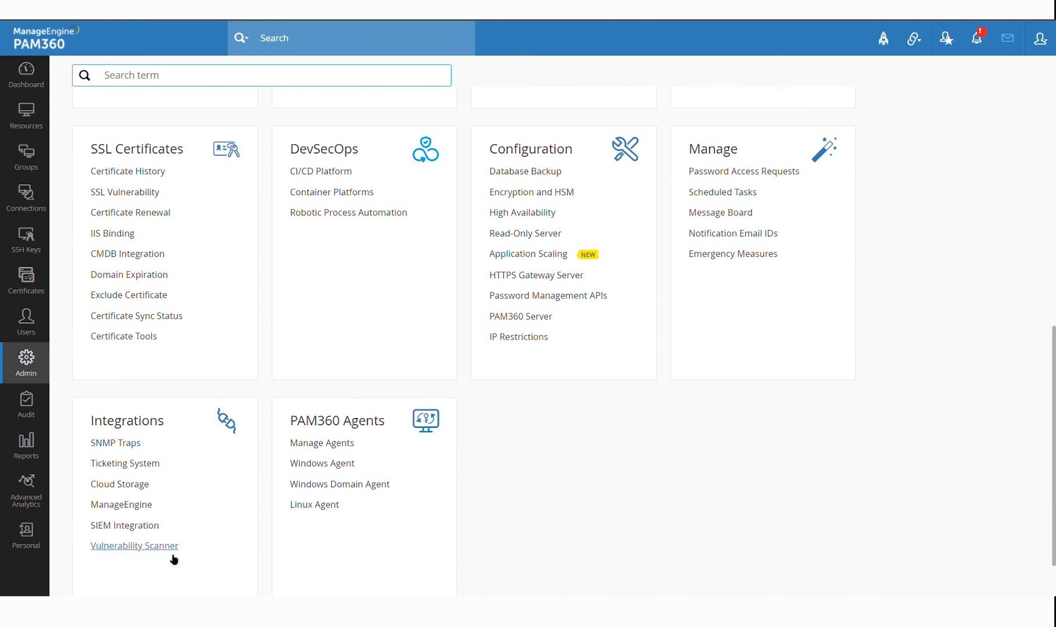
click(162, 547)
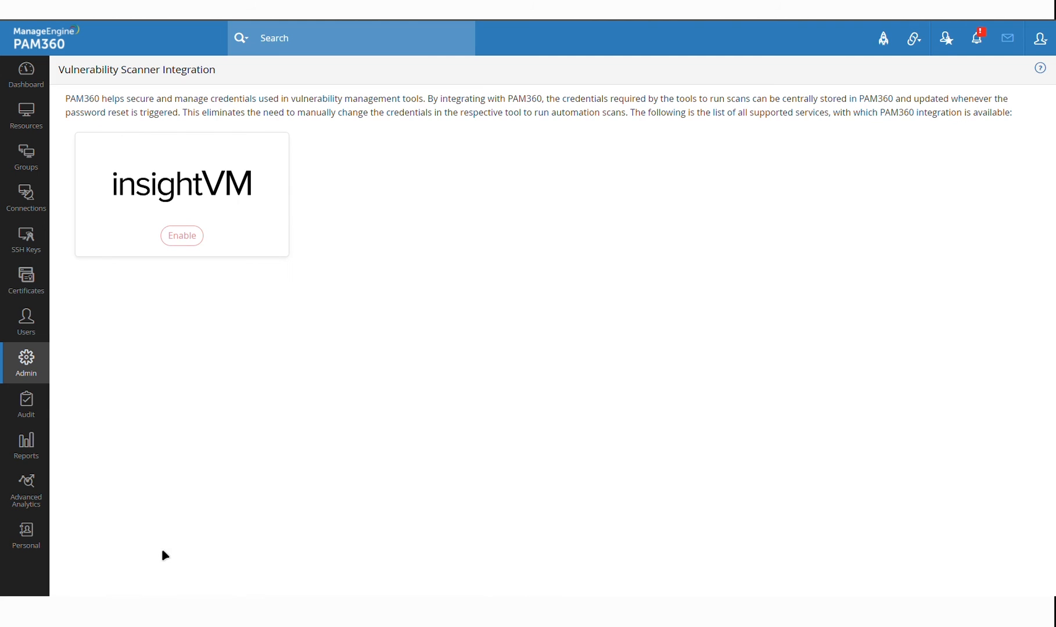
click(43, 367)
scroll(241, 436, down, 5)
scroll(241, 542, down, 4)
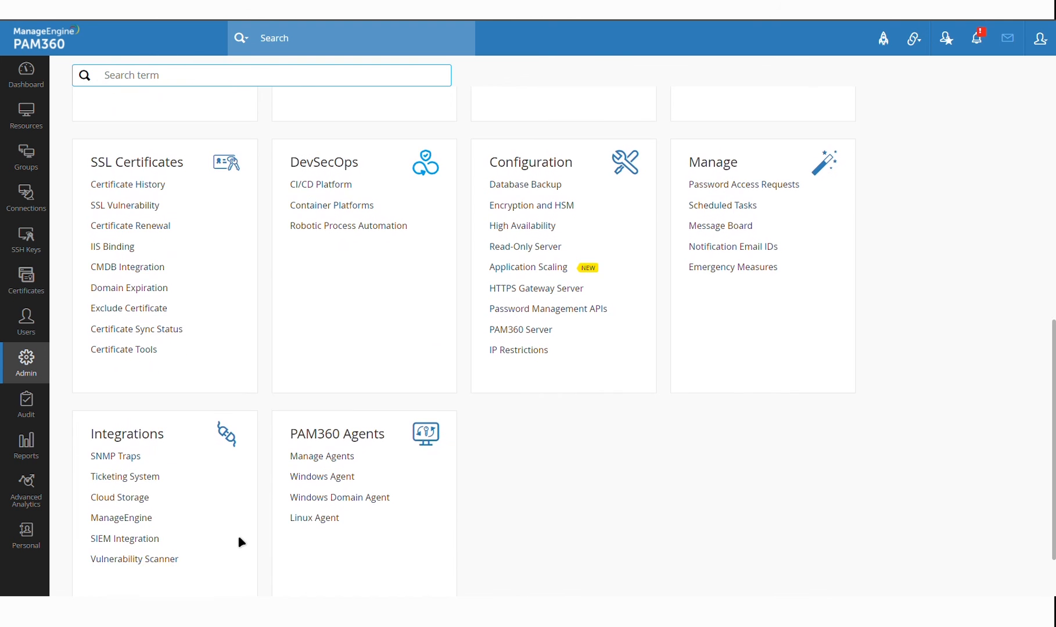
scroll(242, 542, down, 1)
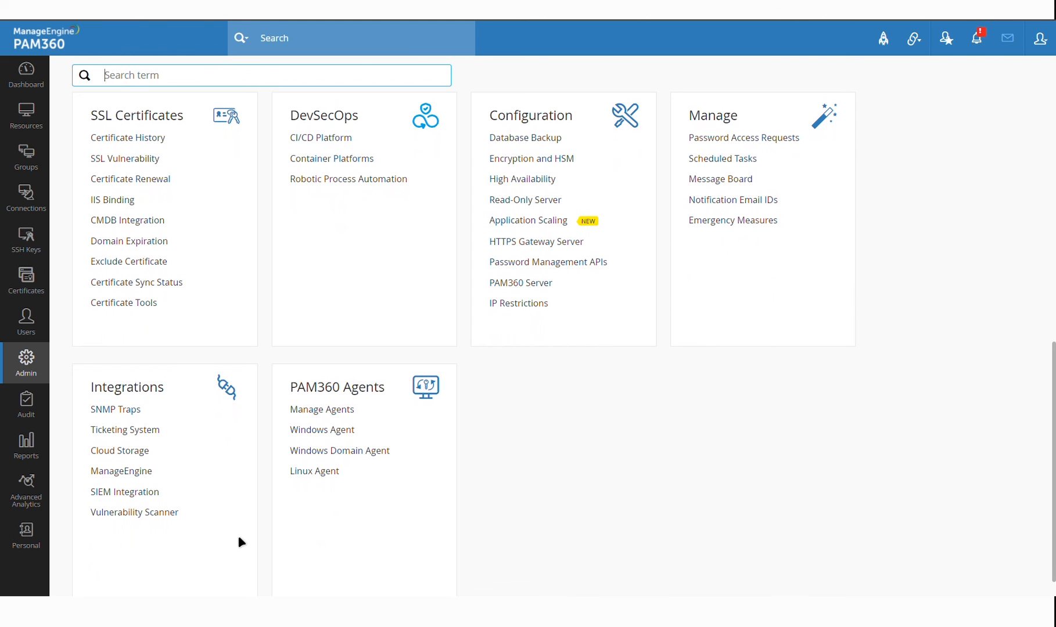
click(147, 433)
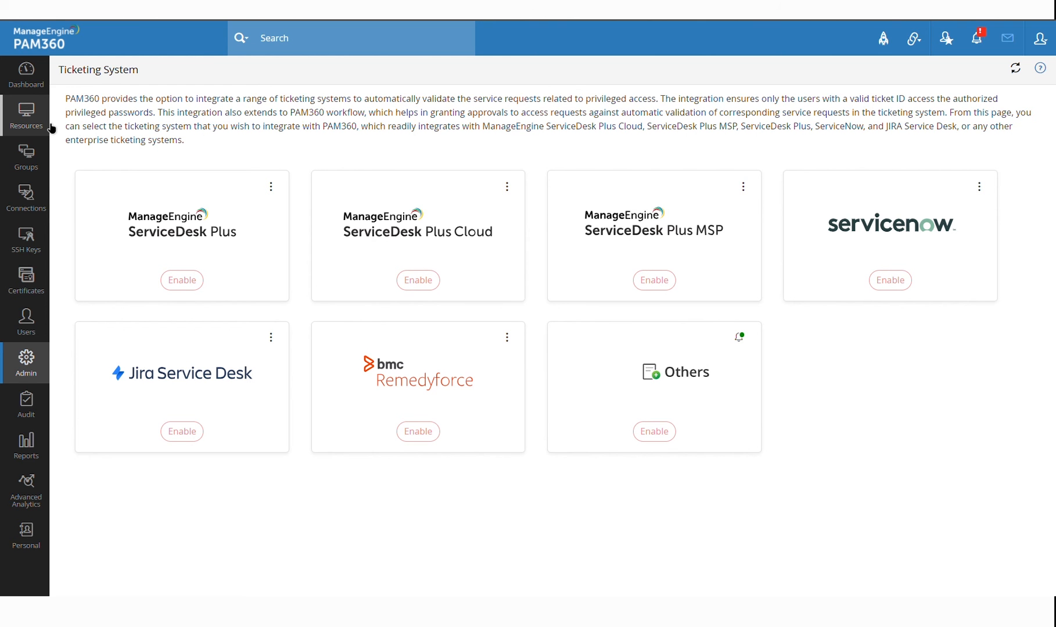
click(26, 116)
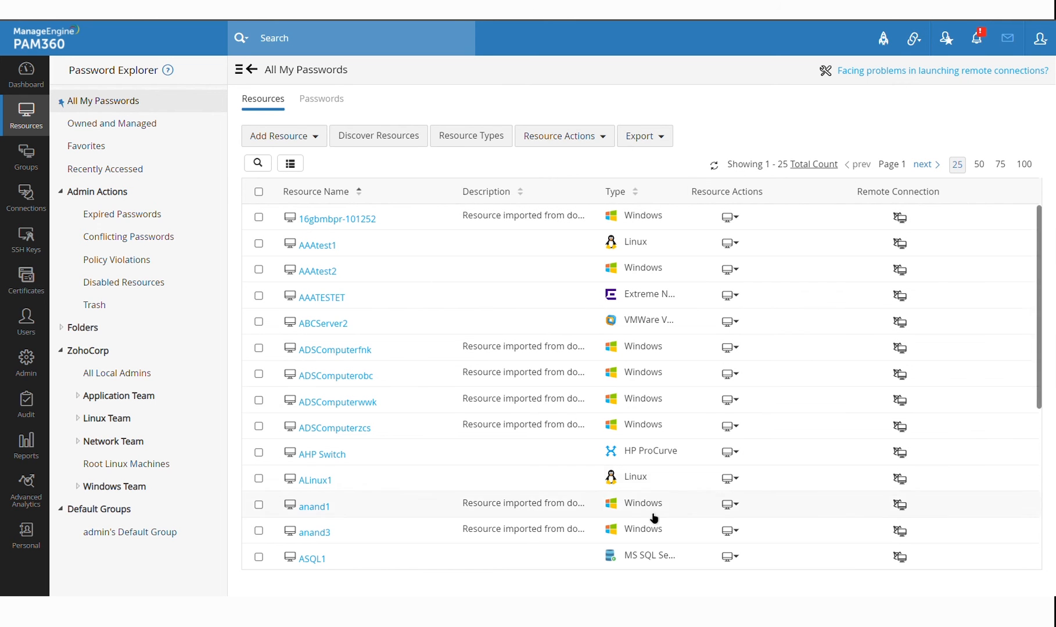
Browse the Admin overview, the All My Passwords resources list and the remote Connections page
click(26, 375)
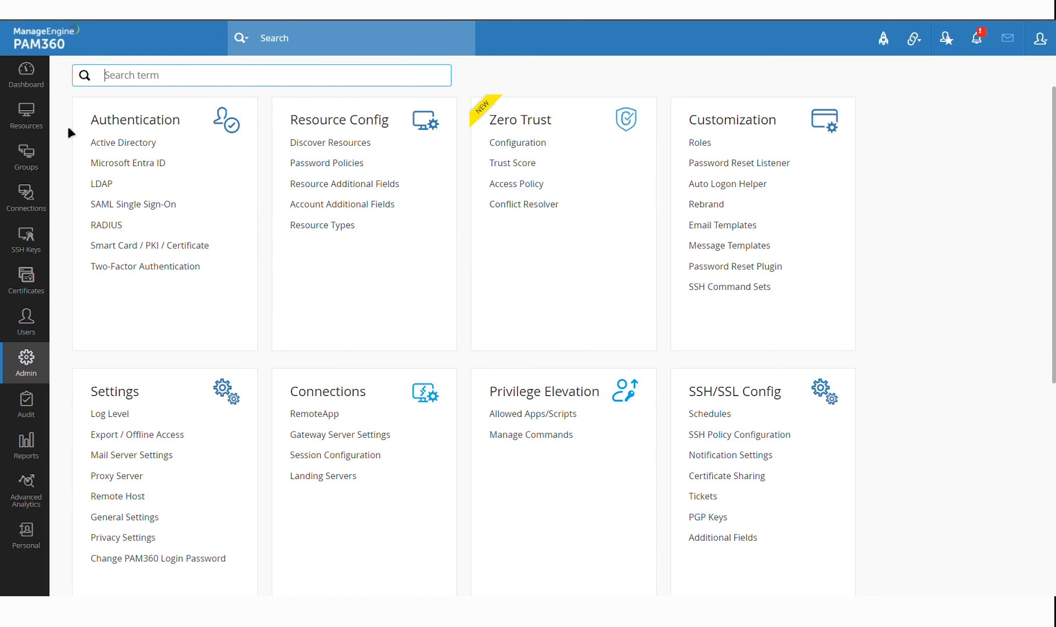
click(26, 116)
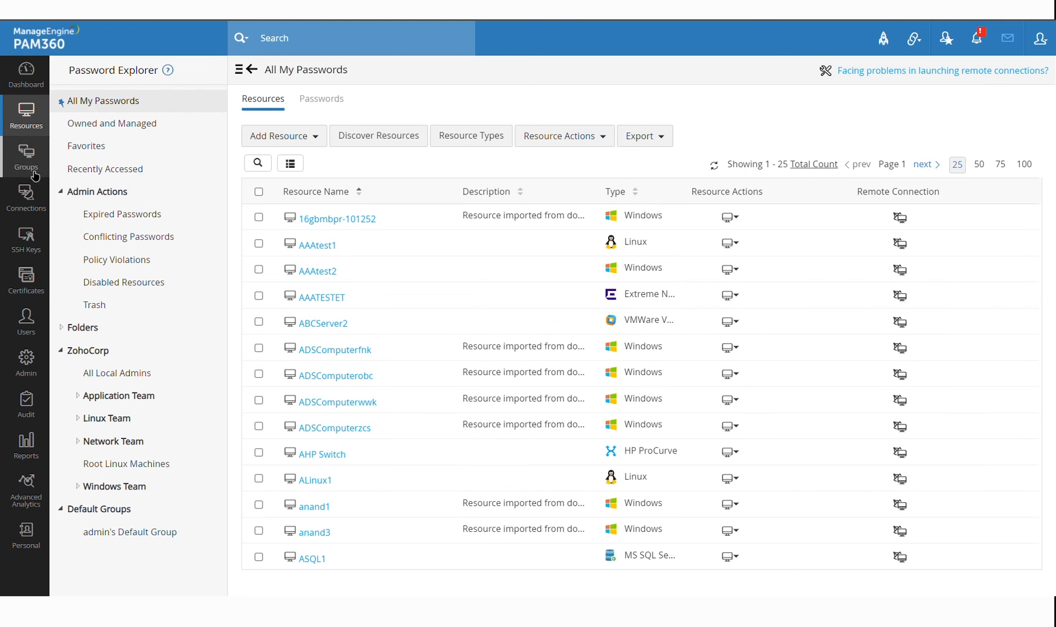
click(27, 198)
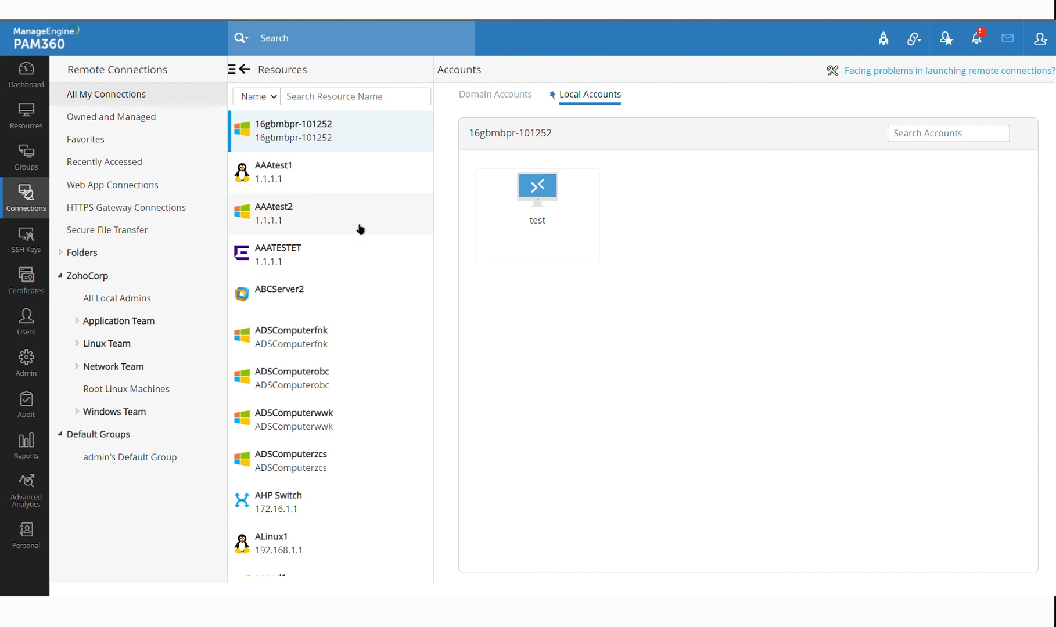
mouse_move(558, 267)
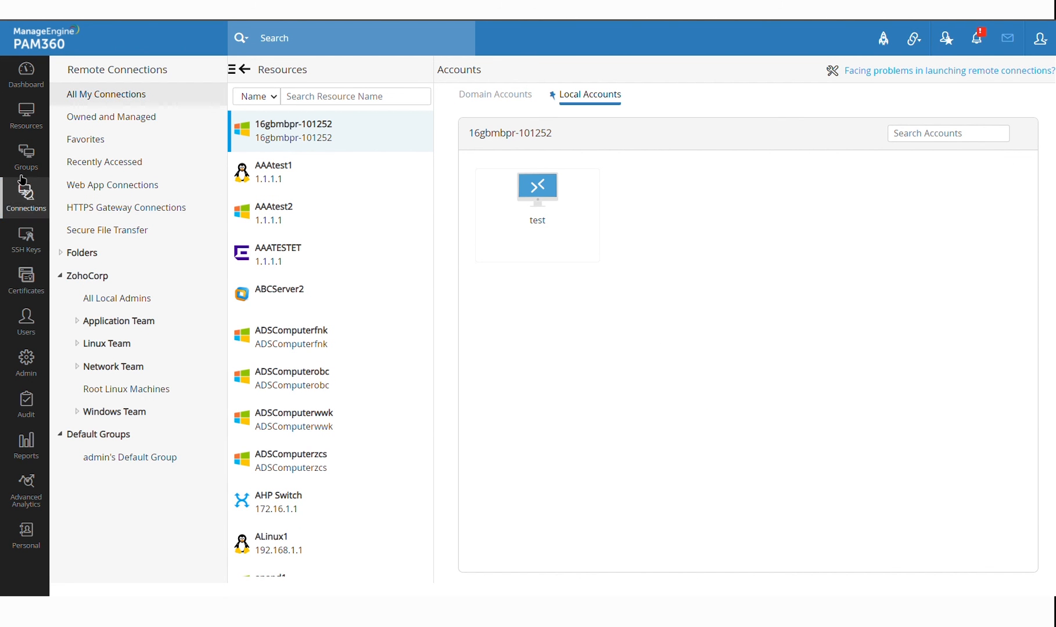
From Admin, check Ticketing System integrations, then view SIEM integrations like Splunk and Microsoft Sentinel
click(26, 361)
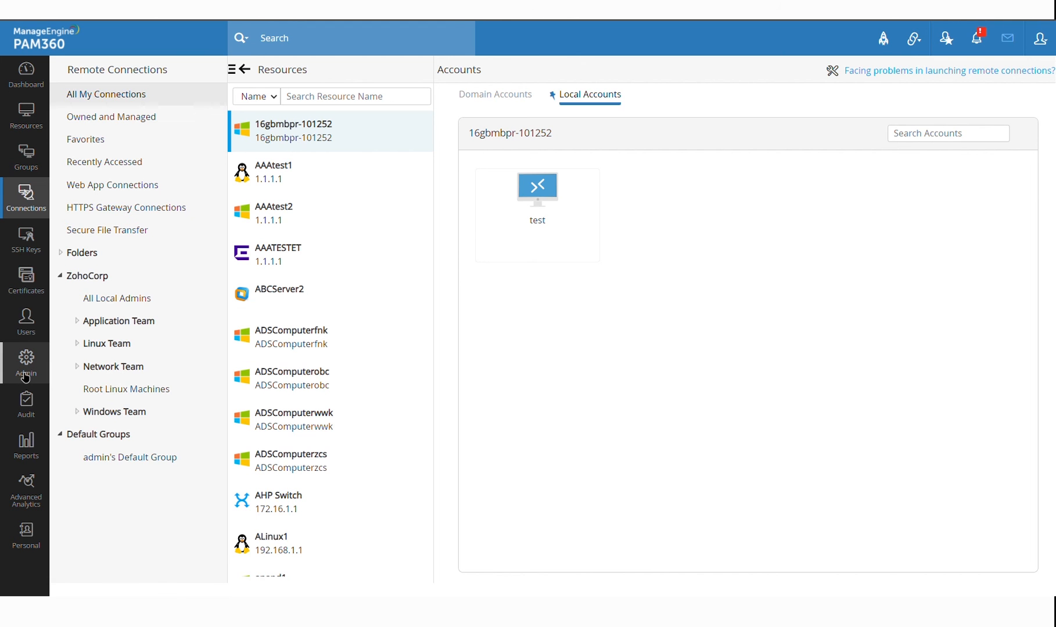
scroll(224, 435, down, 10)
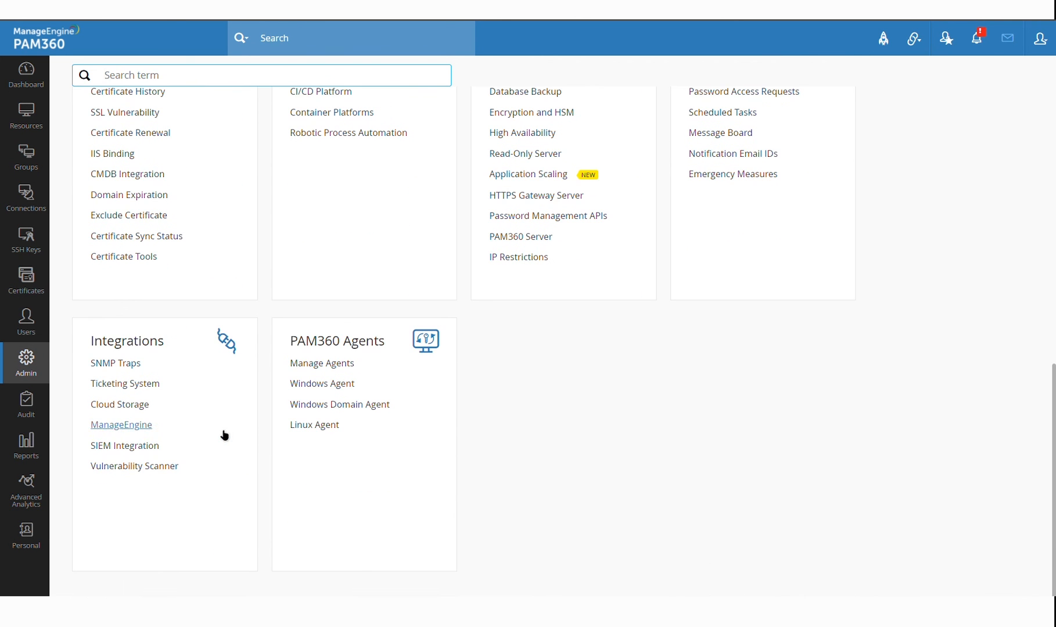
click(141, 386)
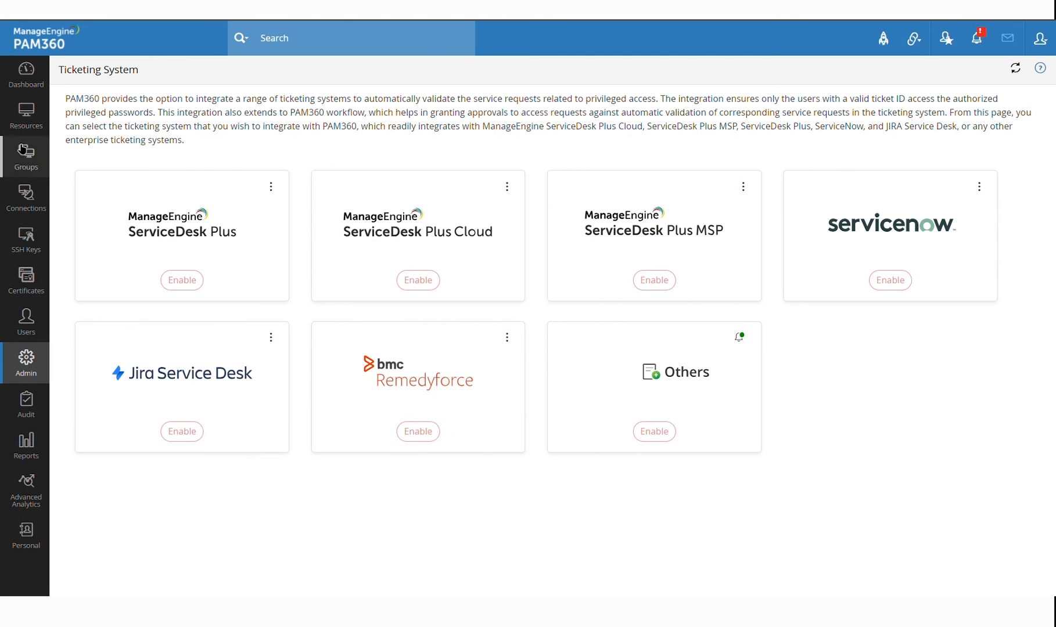
click(26, 360)
scroll(173, 406, down, 1)
scroll(172, 412, down, 8)
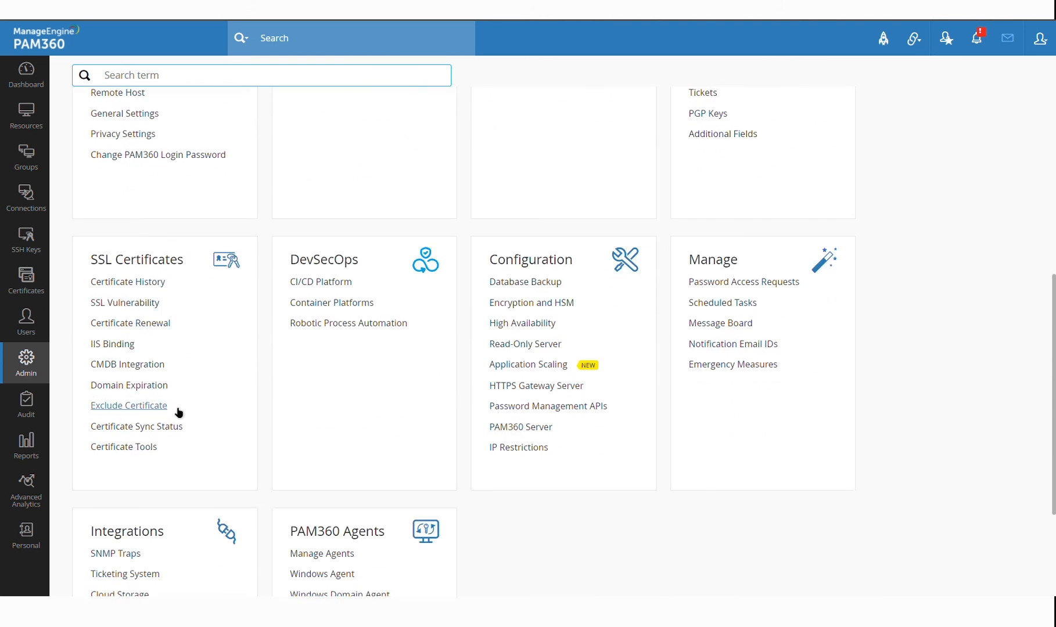
click(145, 447)
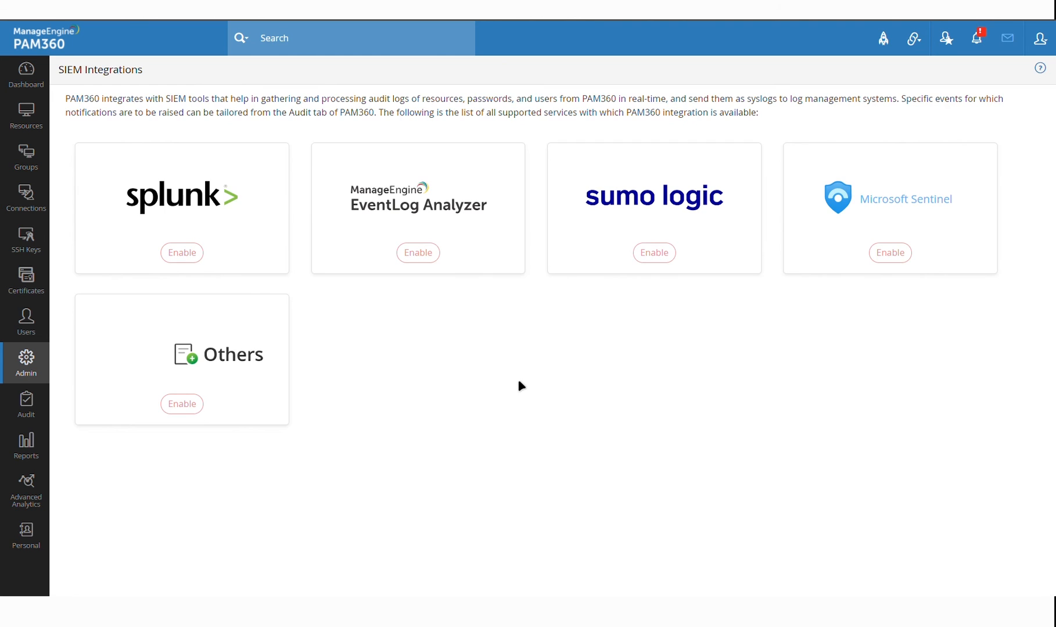
click(40, 400)
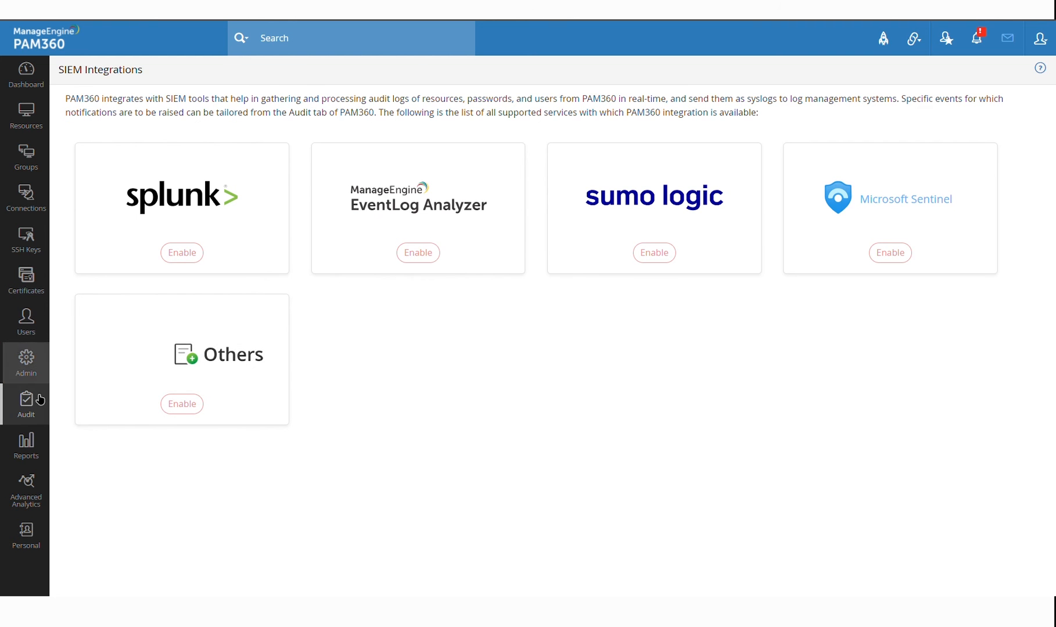
Glance over the Audit page, then briefly look at Advanced Analytics
scroll(620, 359, down, 3)
scroll(620, 359, up, 3)
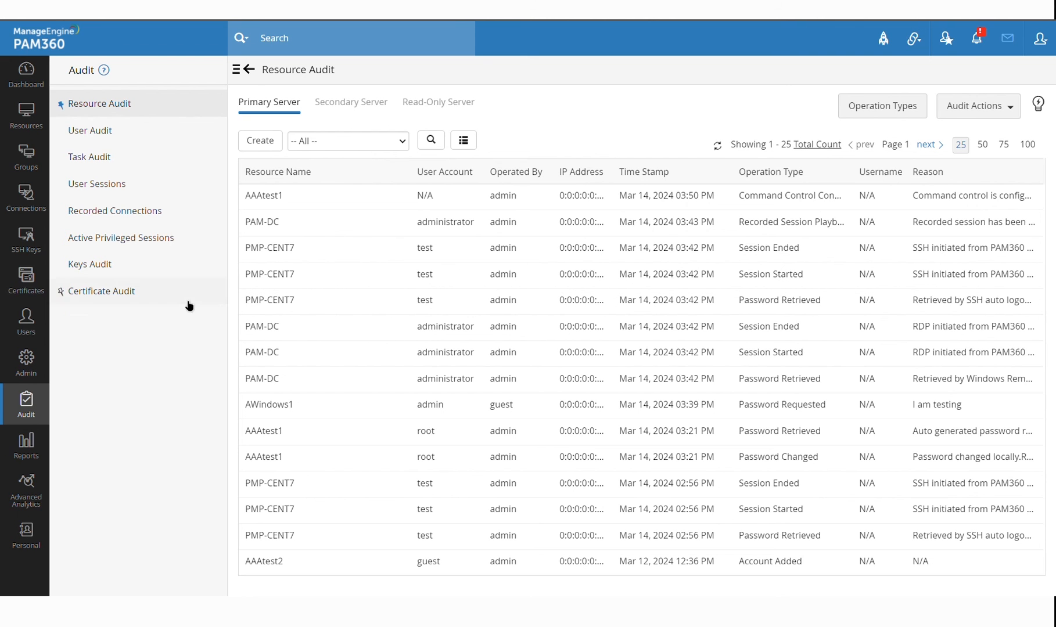
click(35, 502)
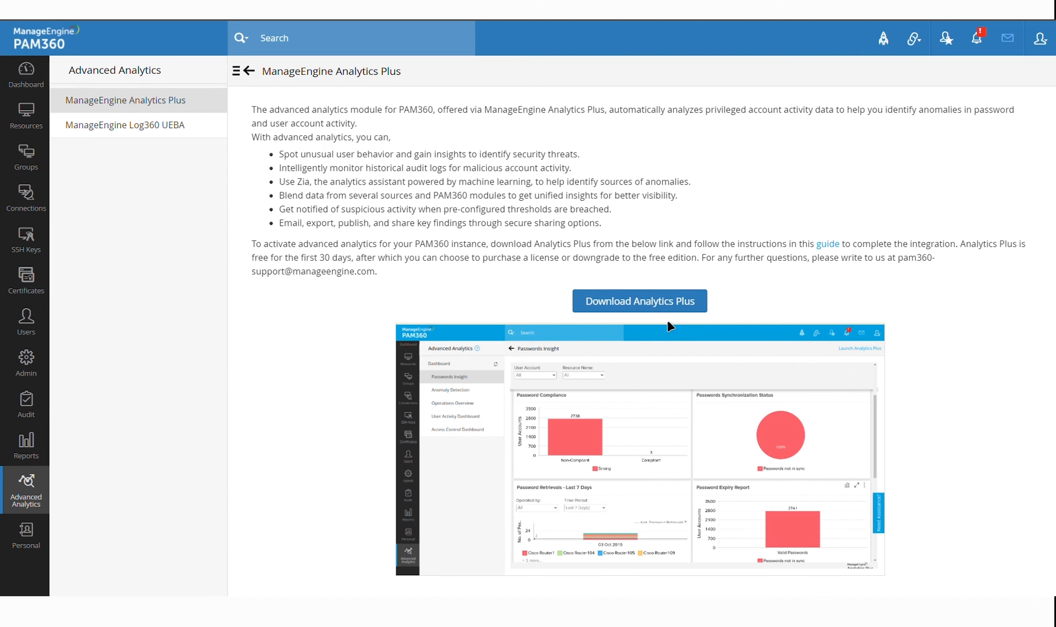
Return to Audit and scroll through the Resource Audit entries like Session Started and Password Retrieved
click(26, 404)
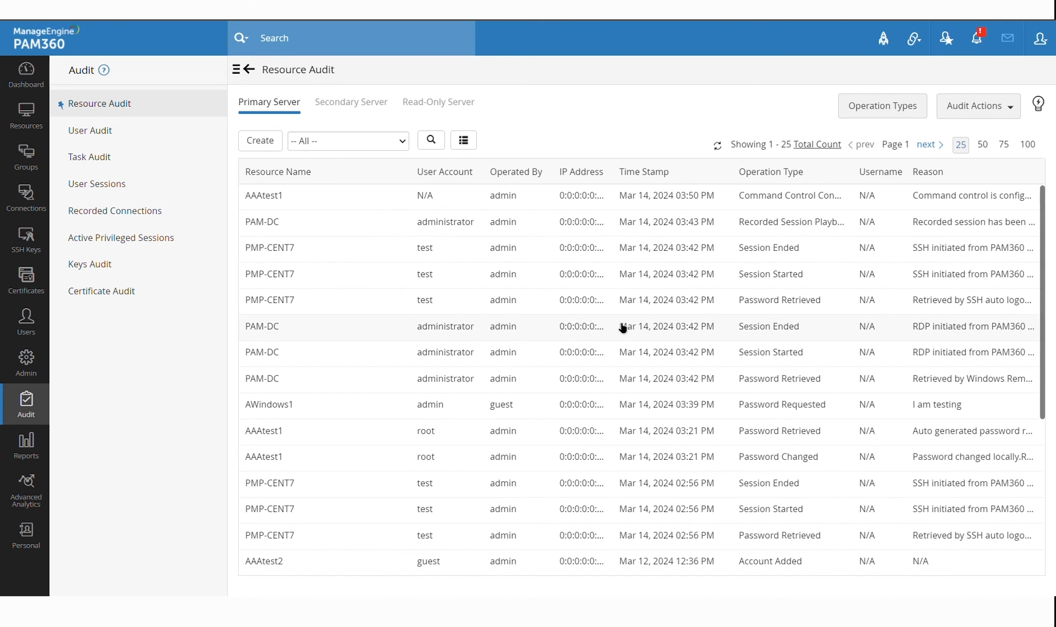
scroll(623, 328, down, 3)
scroll(623, 328, up, 3)
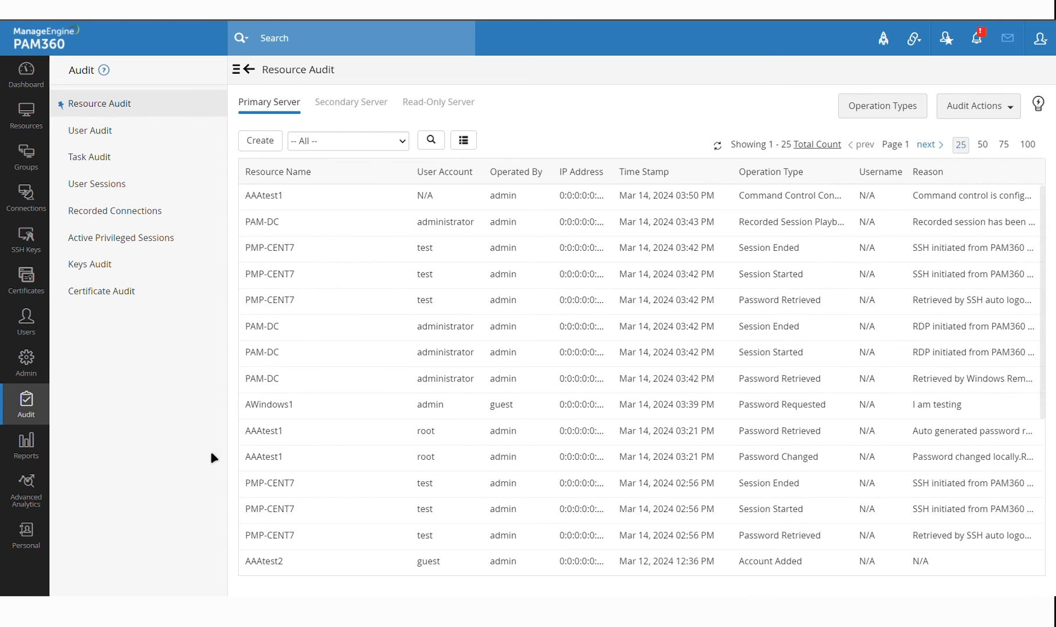
scroll(564, 368, down, 3)
scroll(564, 368, up, 3)
scroll(564, 369, down, 3)
scroll(564, 369, up, 3)
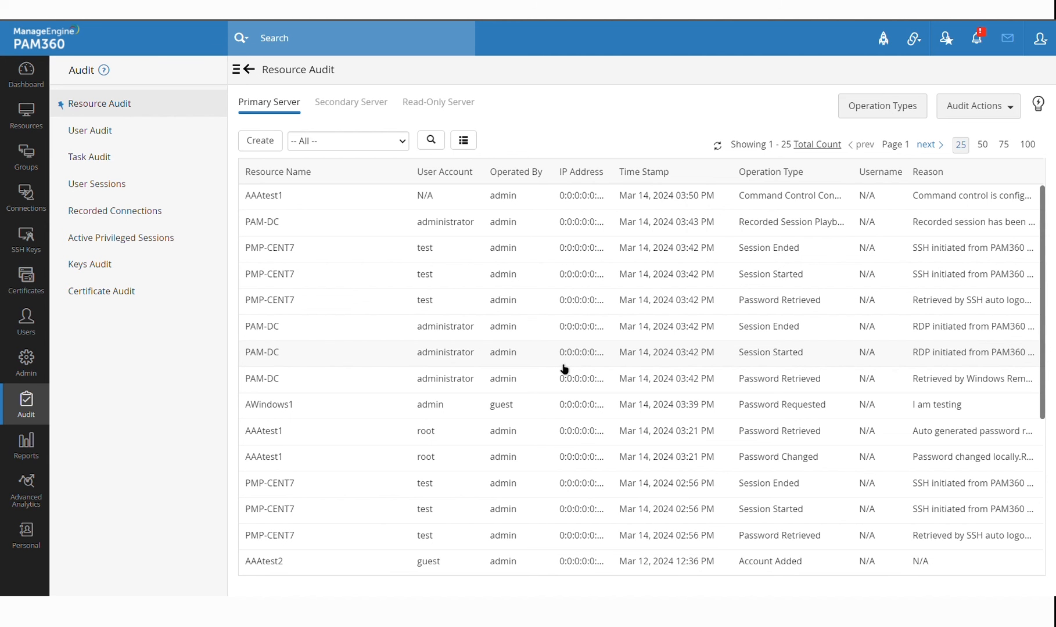
scroll(564, 369, down, 5)
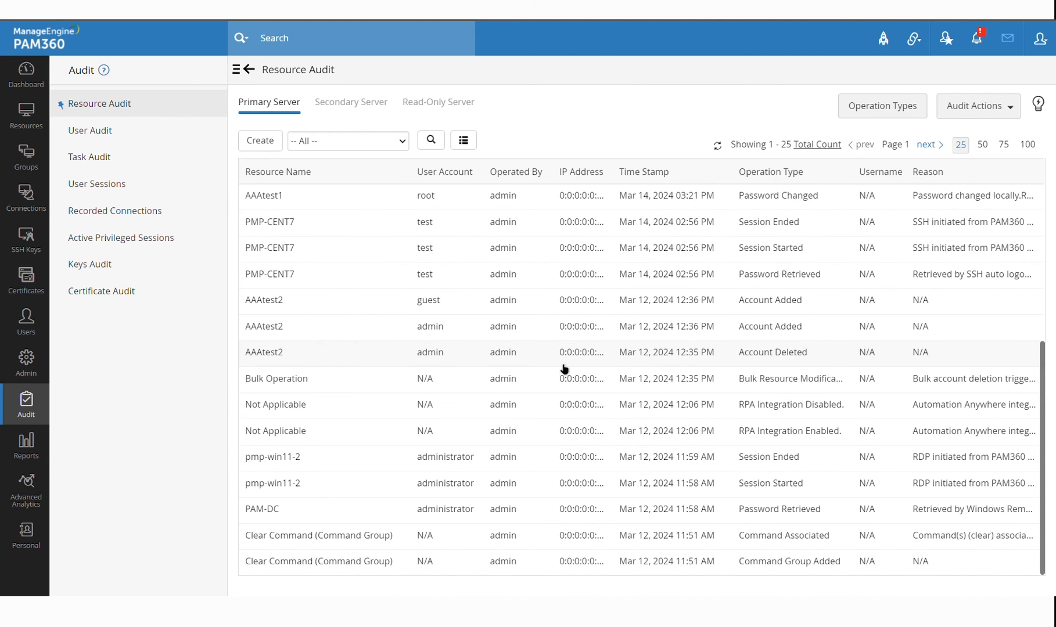
scroll(564, 368, up, 5)
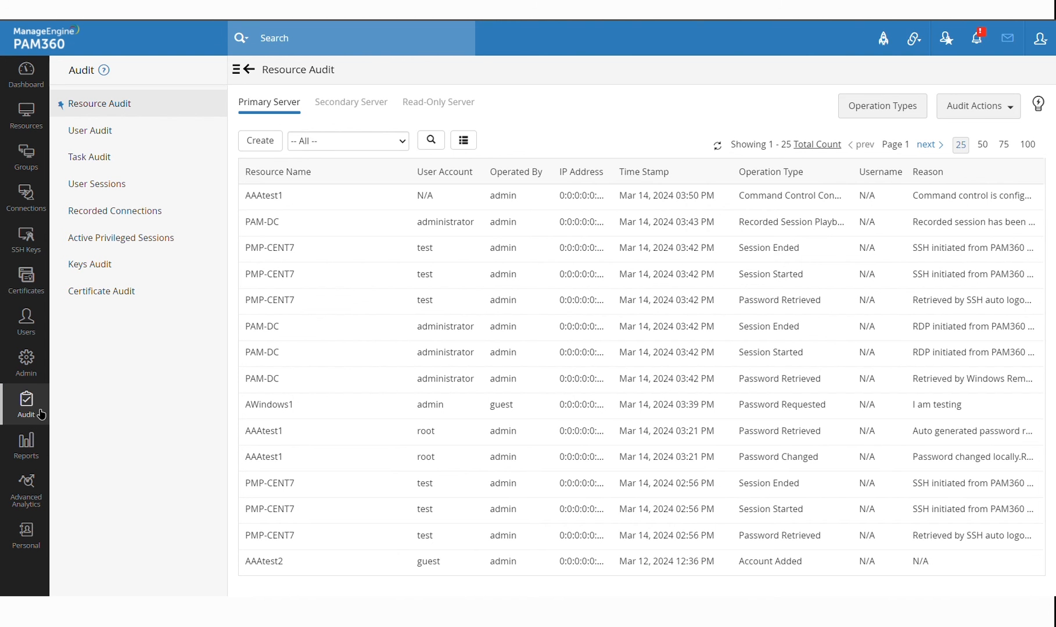
Browse Admin, Audit and Advanced Analytics, view the Log360 UEBA description, then return to Resources
click(26, 366)
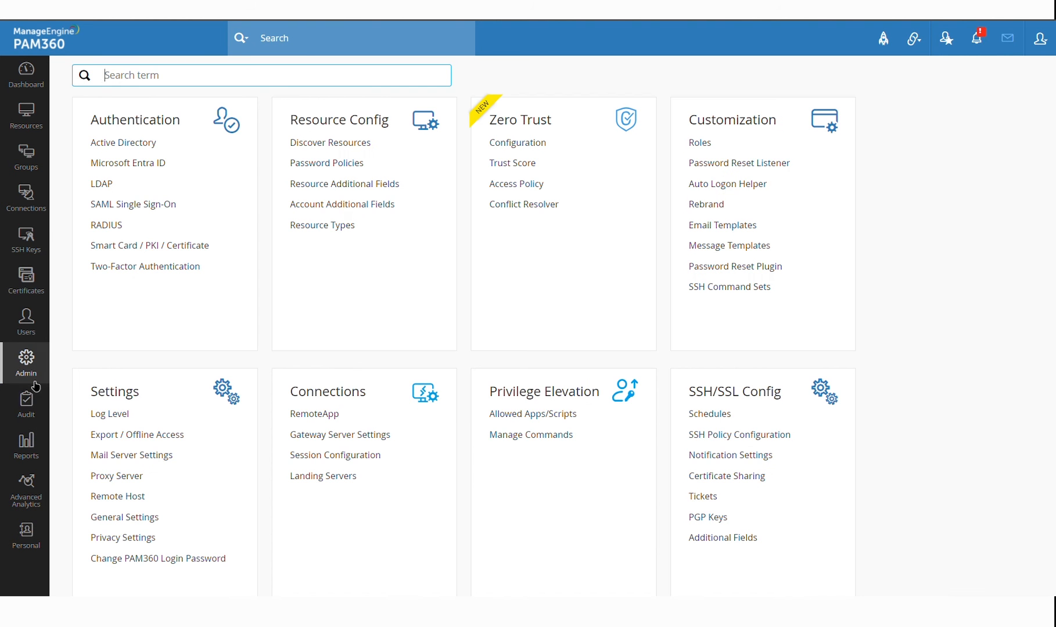
click(26, 407)
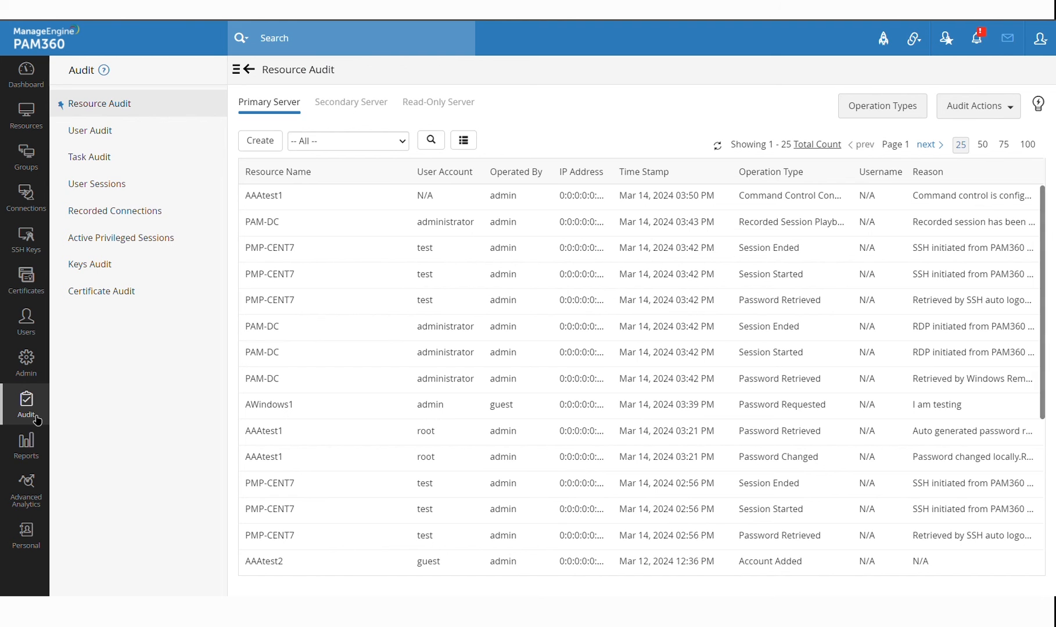
click(38, 493)
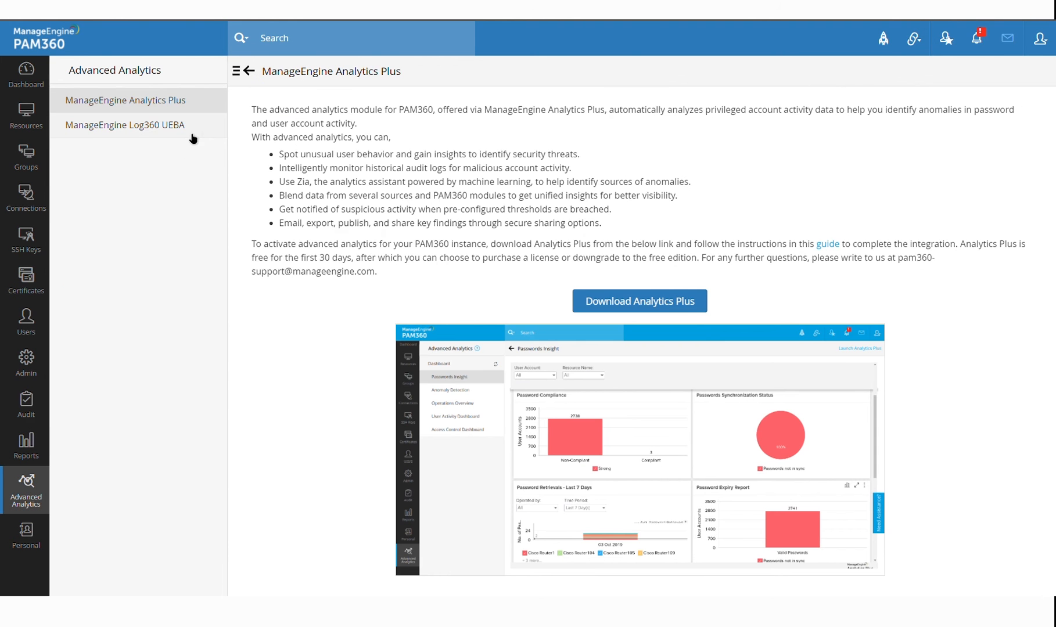
click(197, 131)
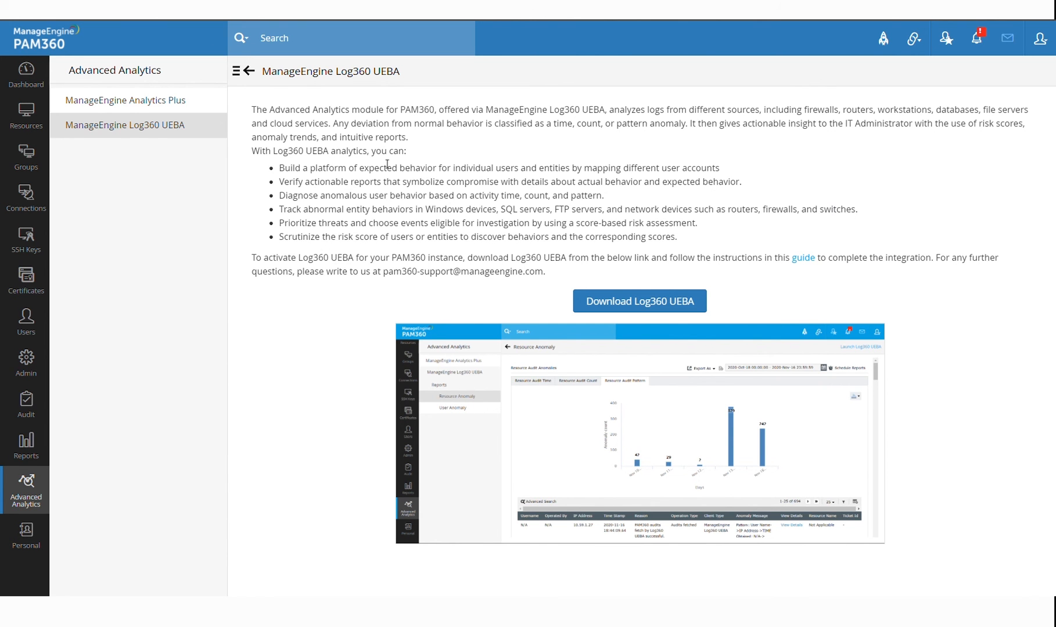
click(35, 114)
In AAAtest2's account details, reveal and re-mask the guest password, then close the window
click(327, 273)
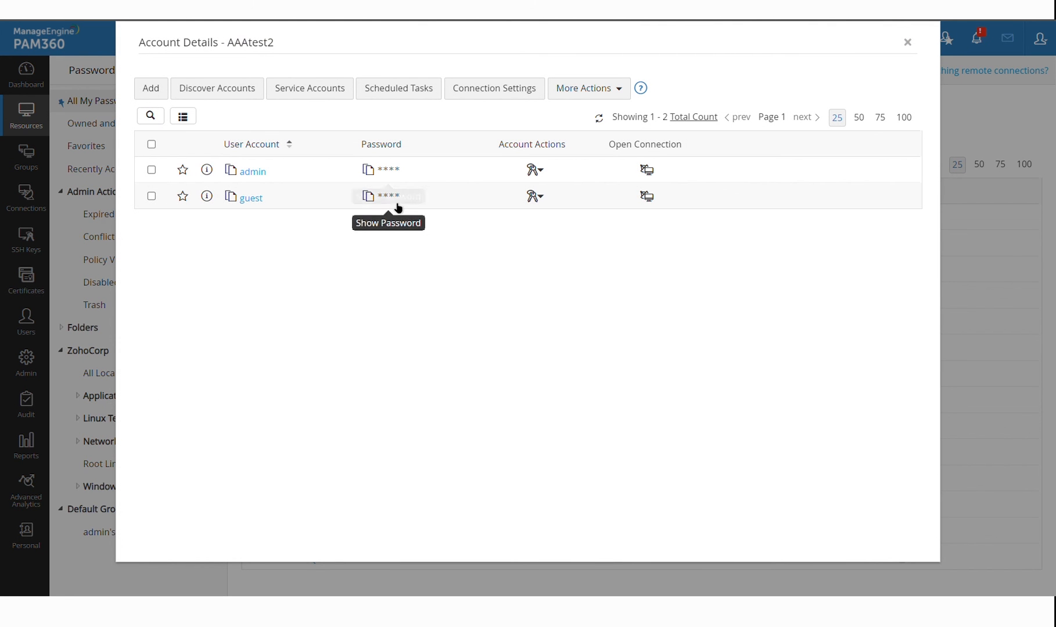
click(398, 205)
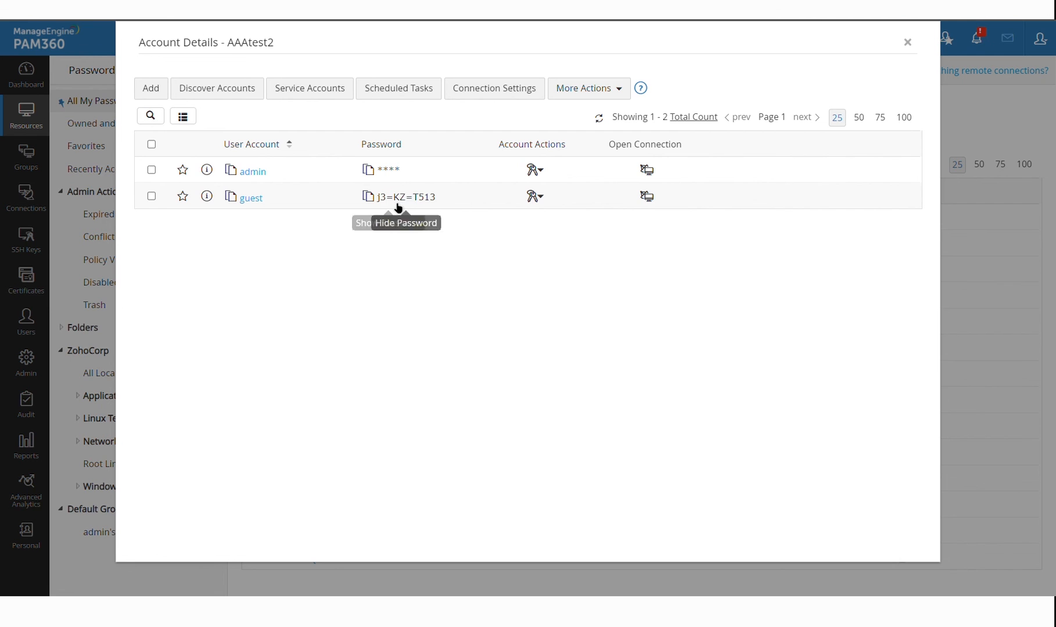
click(397, 204)
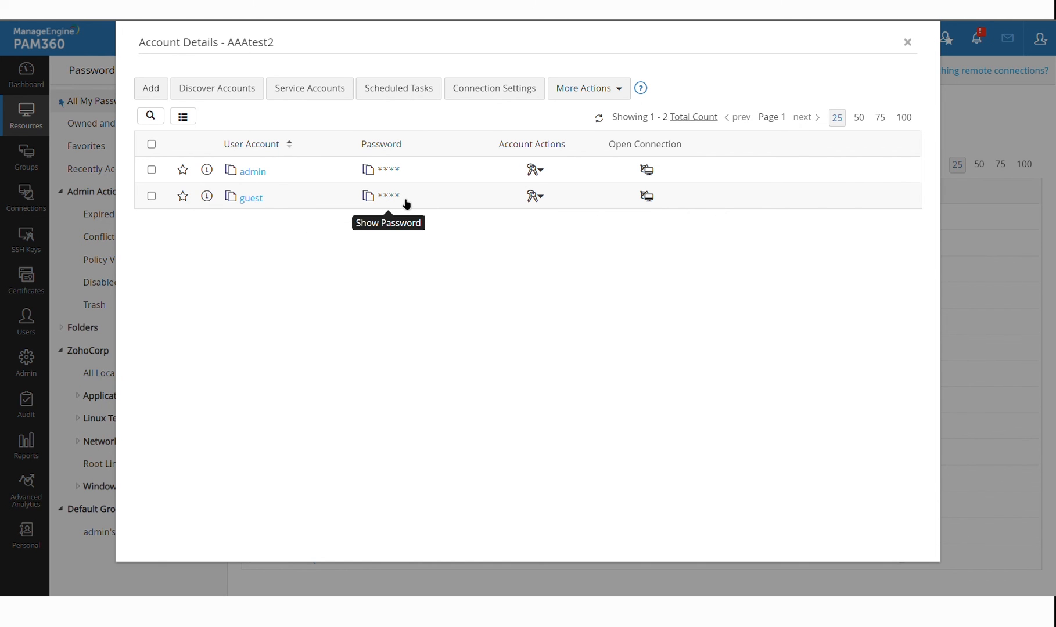
key(Escape)
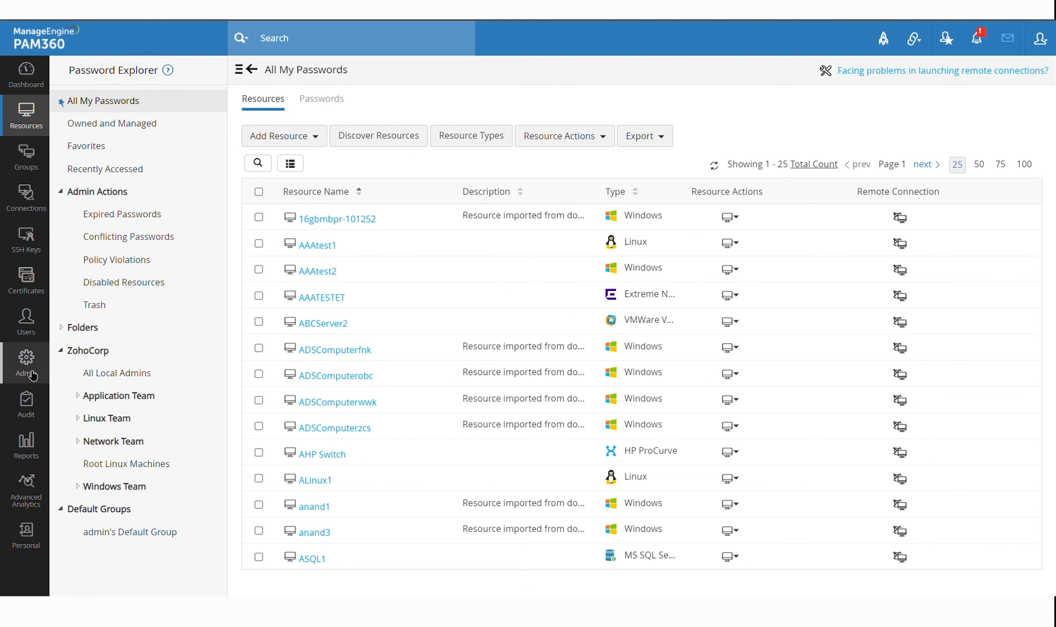
click(39, 501)
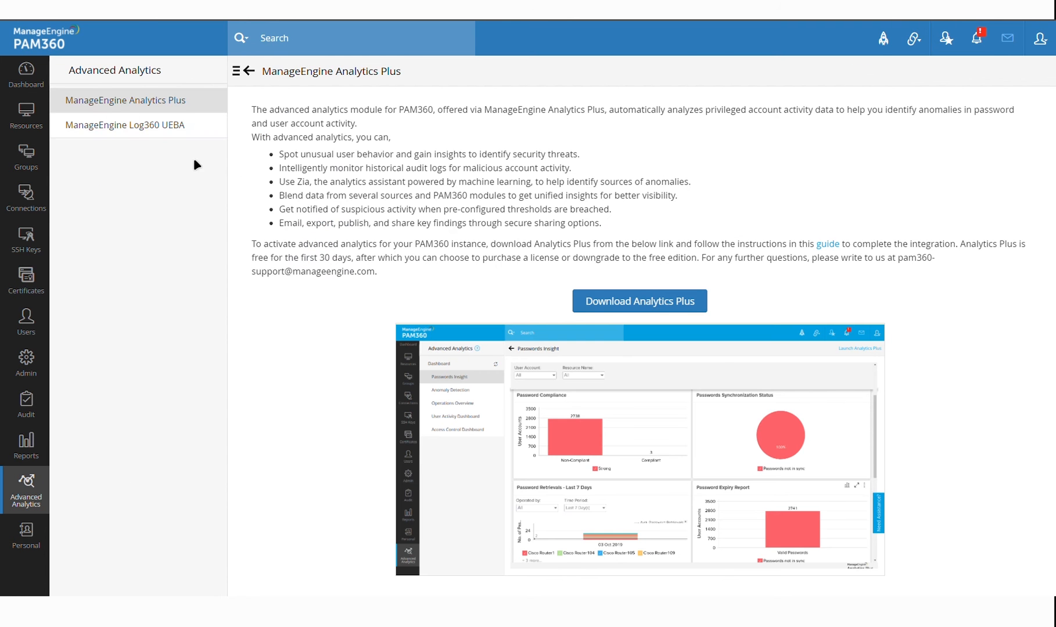
click(125, 125)
double_click(366, 124)
drag(380, 137, 434, 227)
click(434, 228)
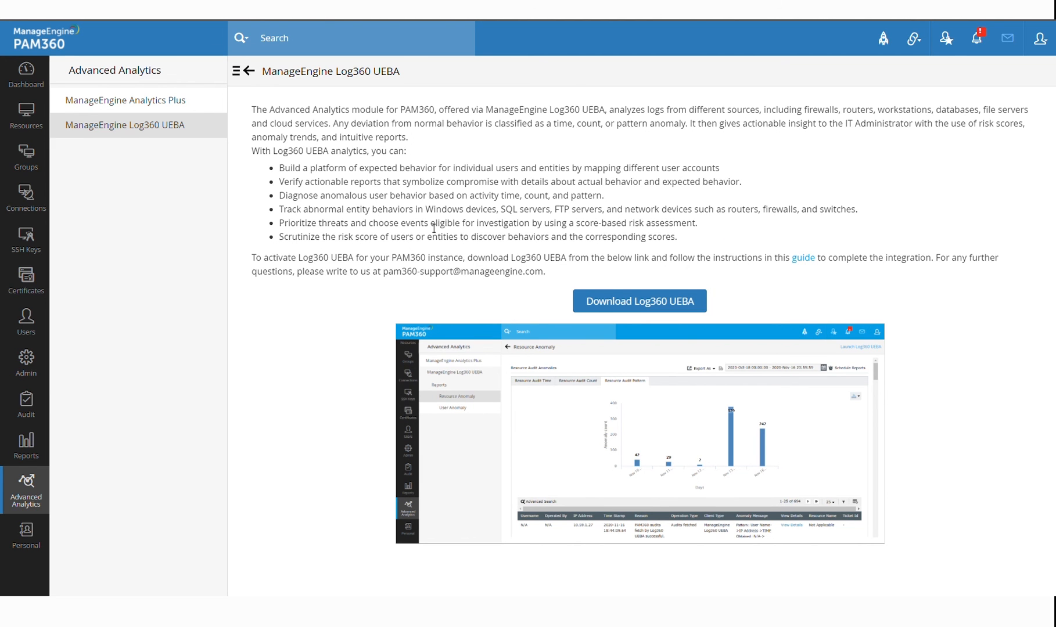
drag(395, 112, 447, 185)
click(450, 187)
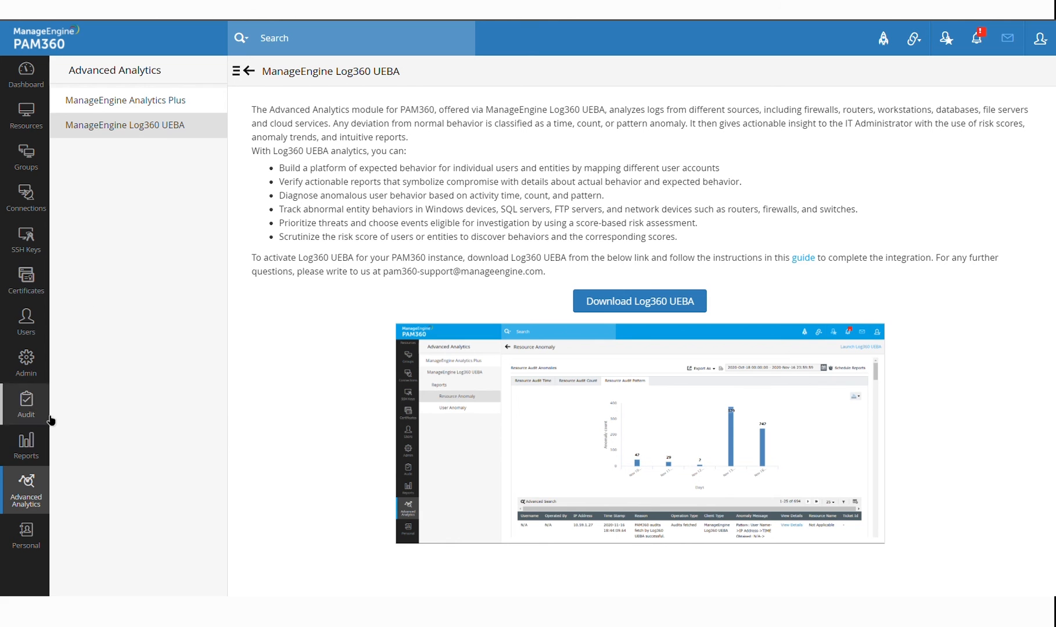
click(26, 116)
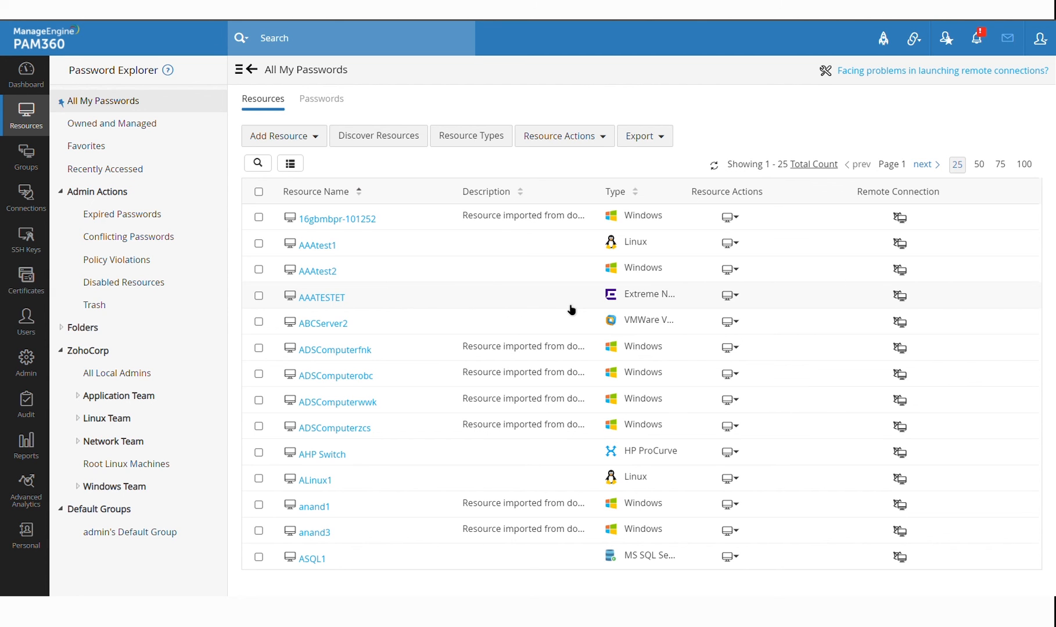
Switch through the User, Keys and Security Hardening dashboards, reviewing the 57% hardening score
scroll(569, 308, down, 1)
scroll(569, 308, up, 1)
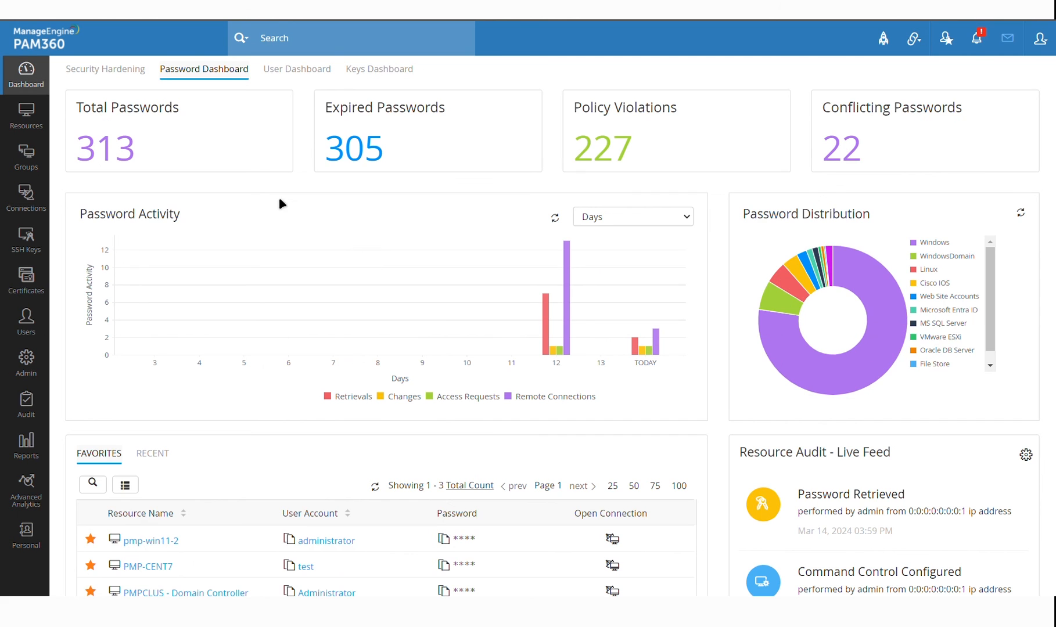
click(308, 72)
click(380, 73)
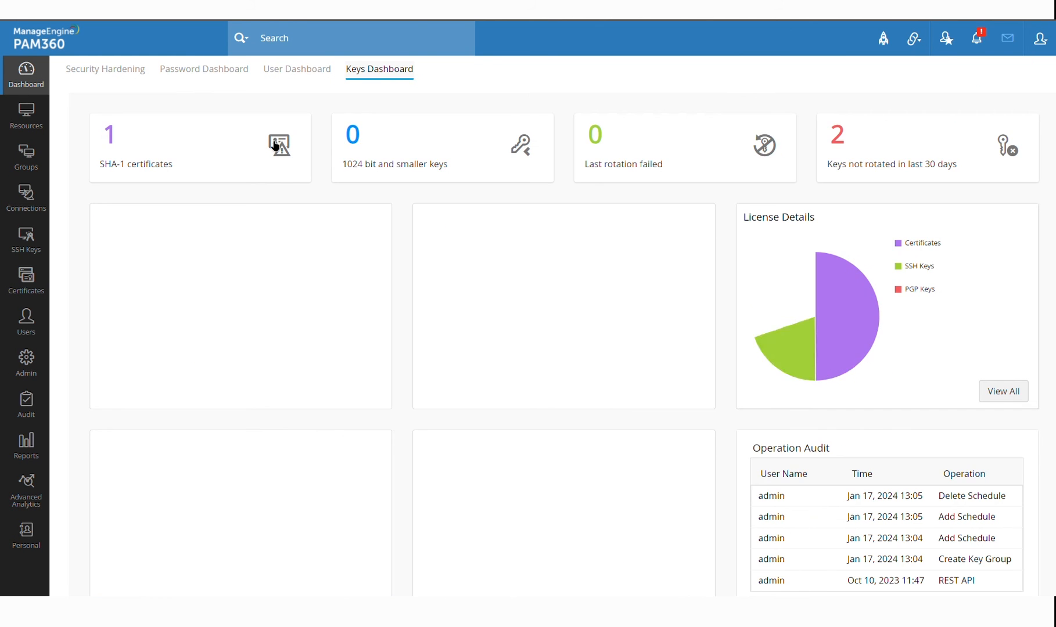
click(129, 83)
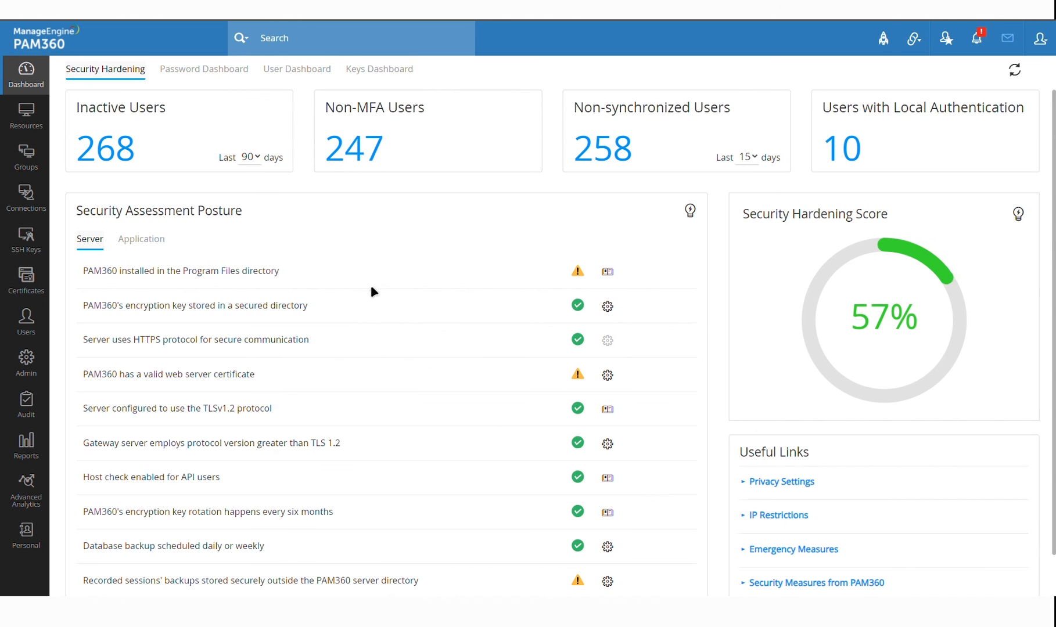
scroll(398, 337, down, 2)
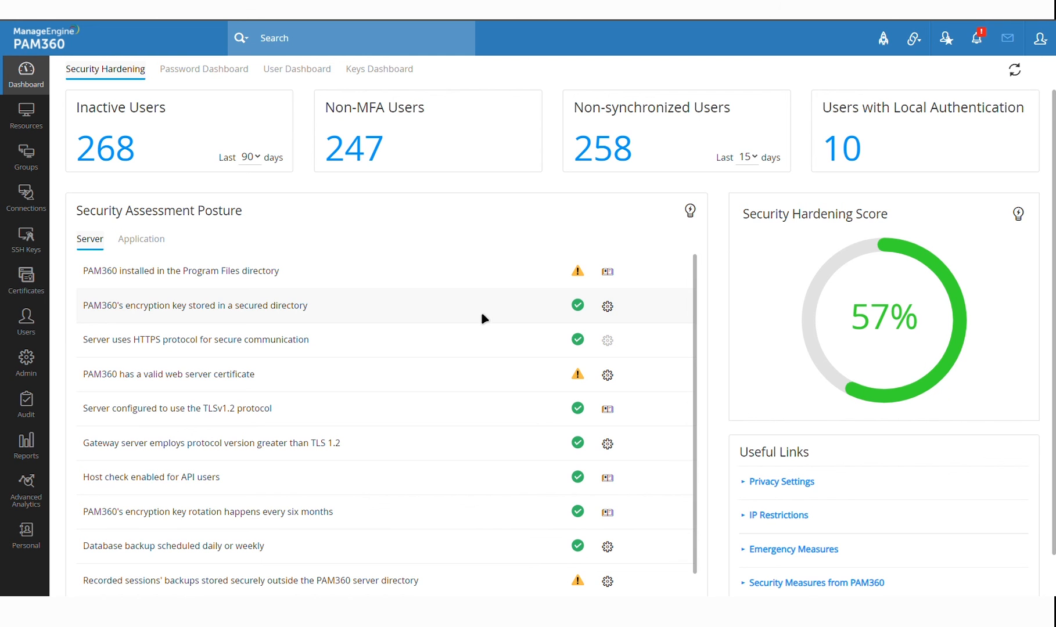
scroll(481, 312, down, 3)
scroll(440, 270, up, 3)
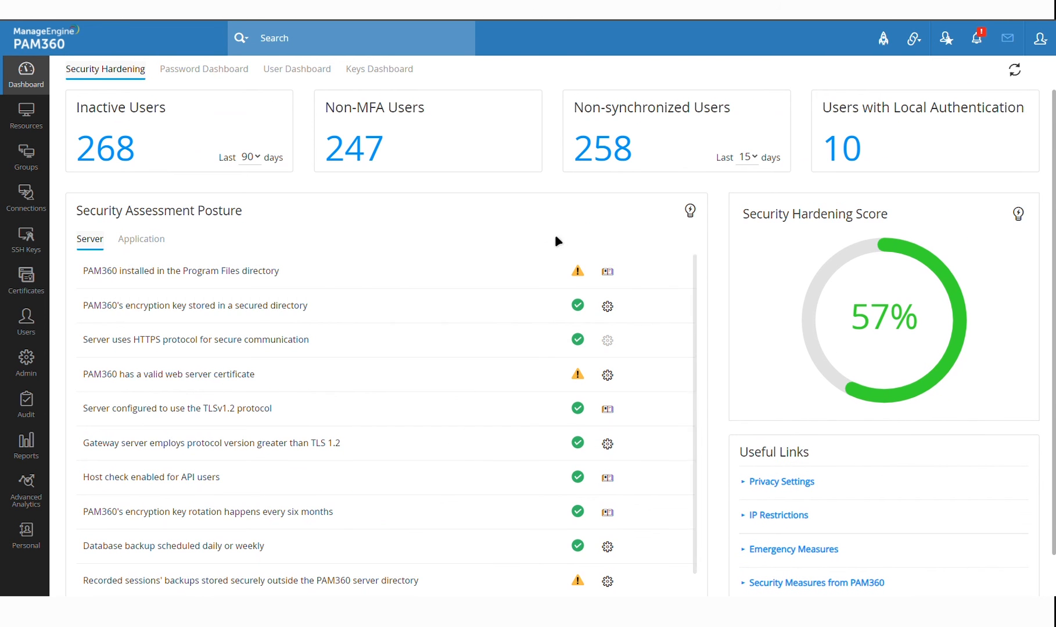
scroll(533, 314, down, 2)
scroll(534, 314, up, 2)
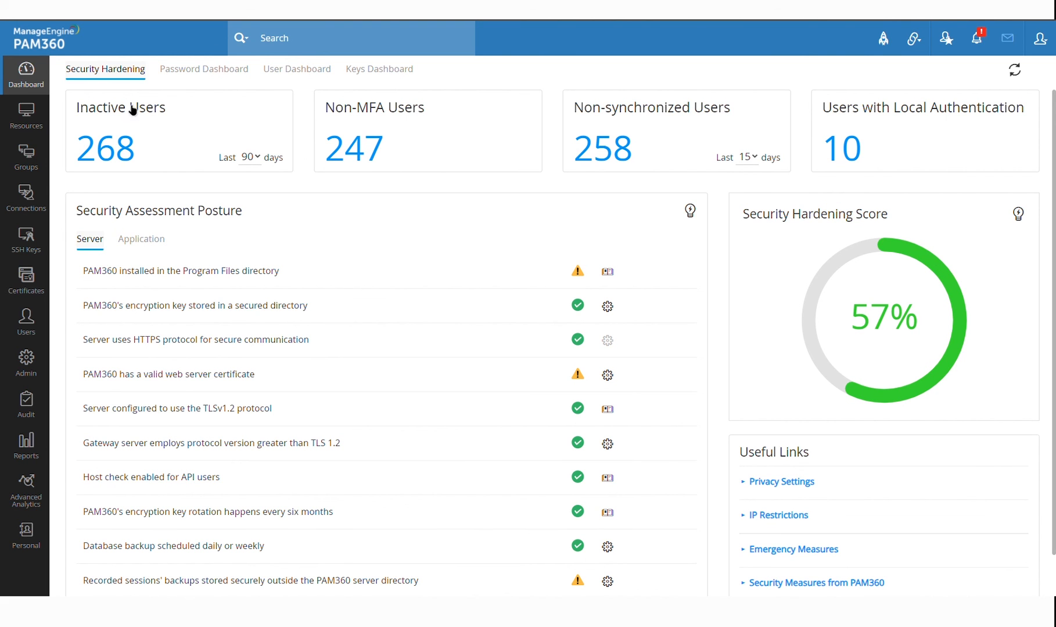
In Admin settings, view the scheduled Database Backup settings and close them without saving
click(29, 361)
scroll(480, 291, down, 10)
scroll(479, 293, up, 2)
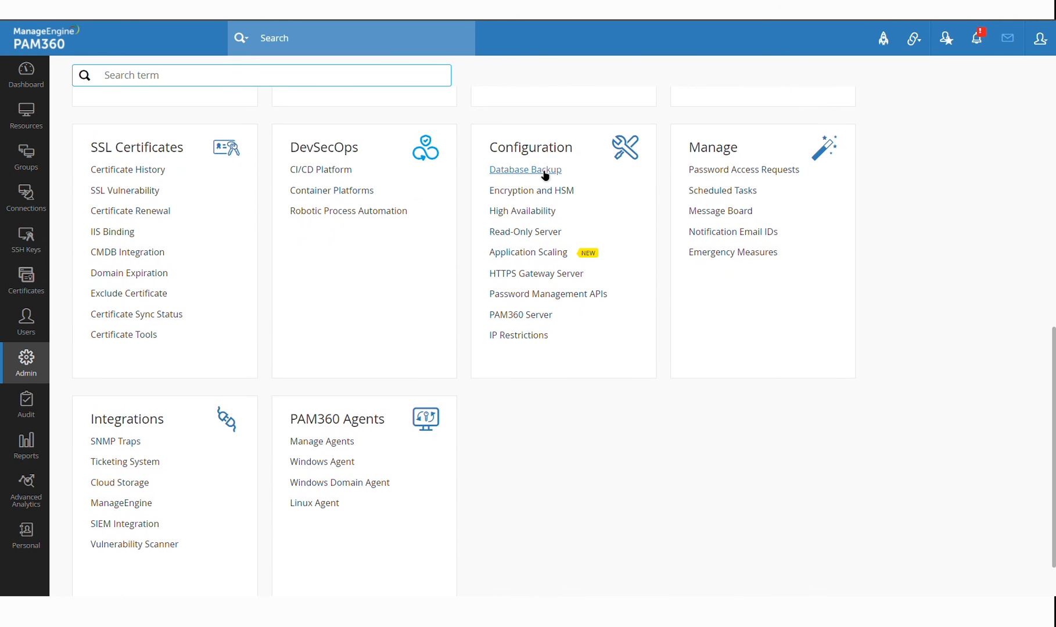
click(545, 176)
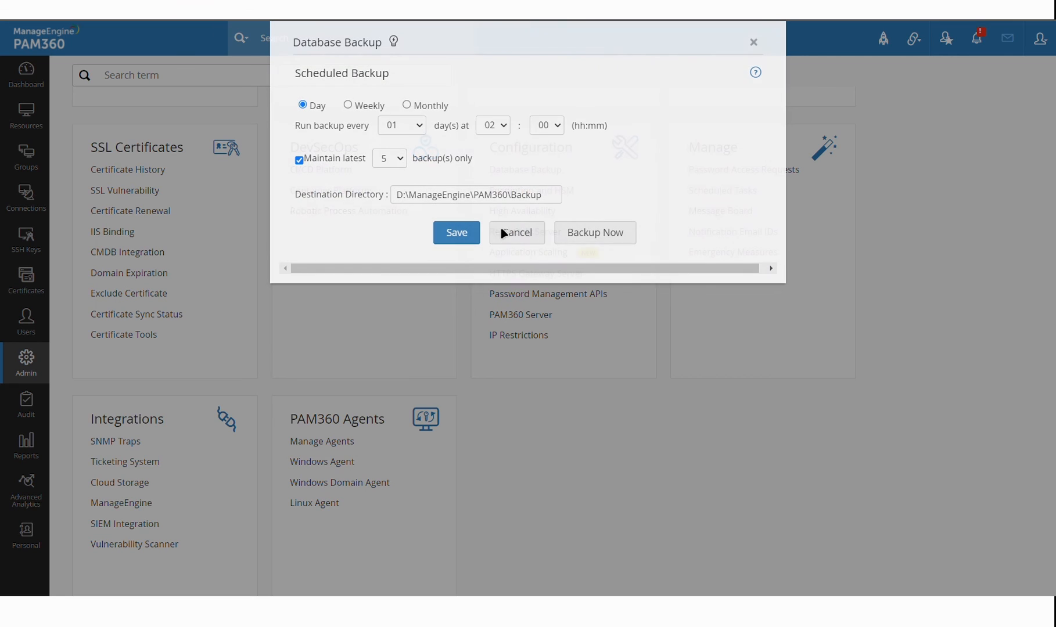
click(538, 244)
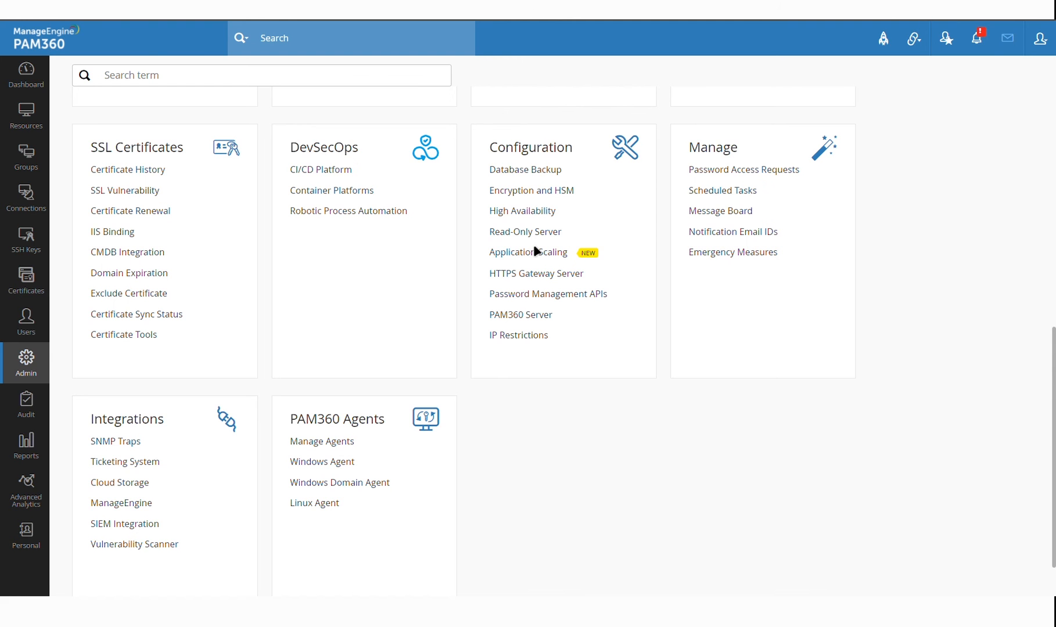
Review the High Availability and Application Scaling pages, where scaling is not yet configured
click(540, 212)
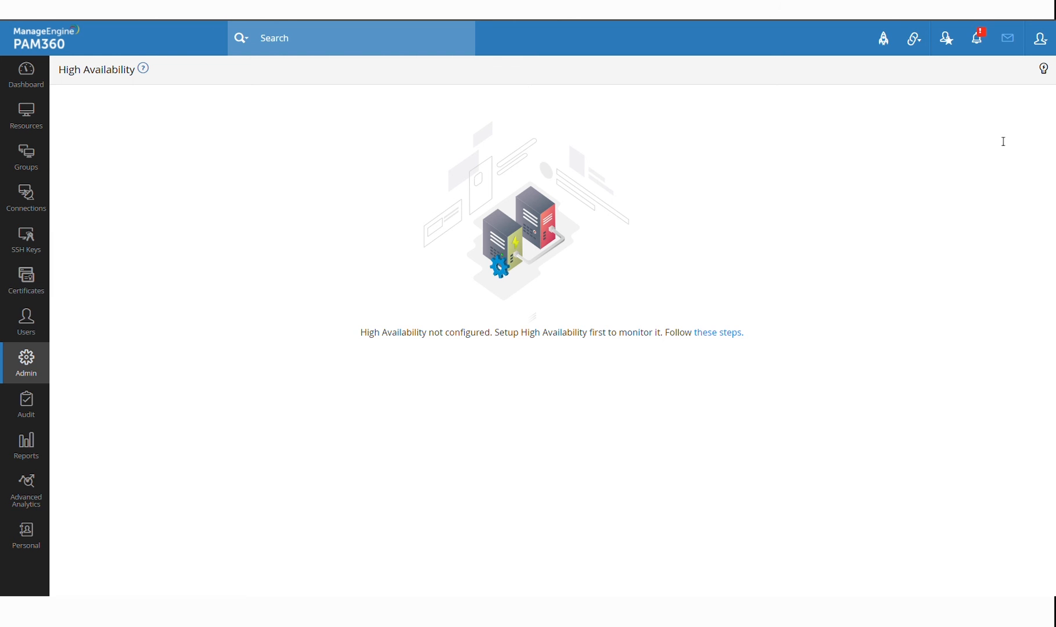
click(26, 363)
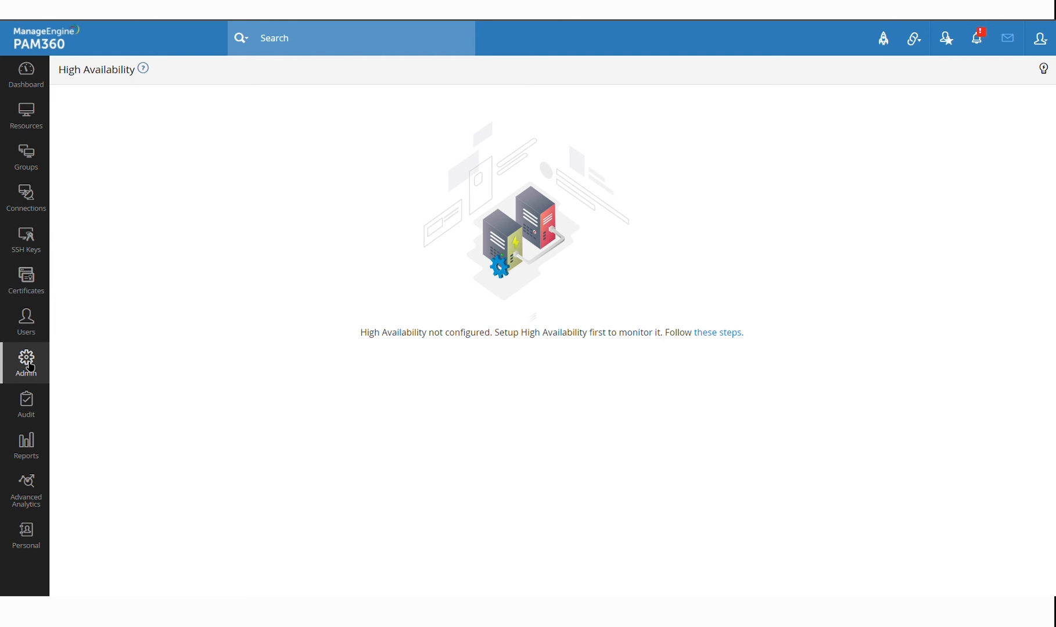
scroll(551, 478, down, 5)
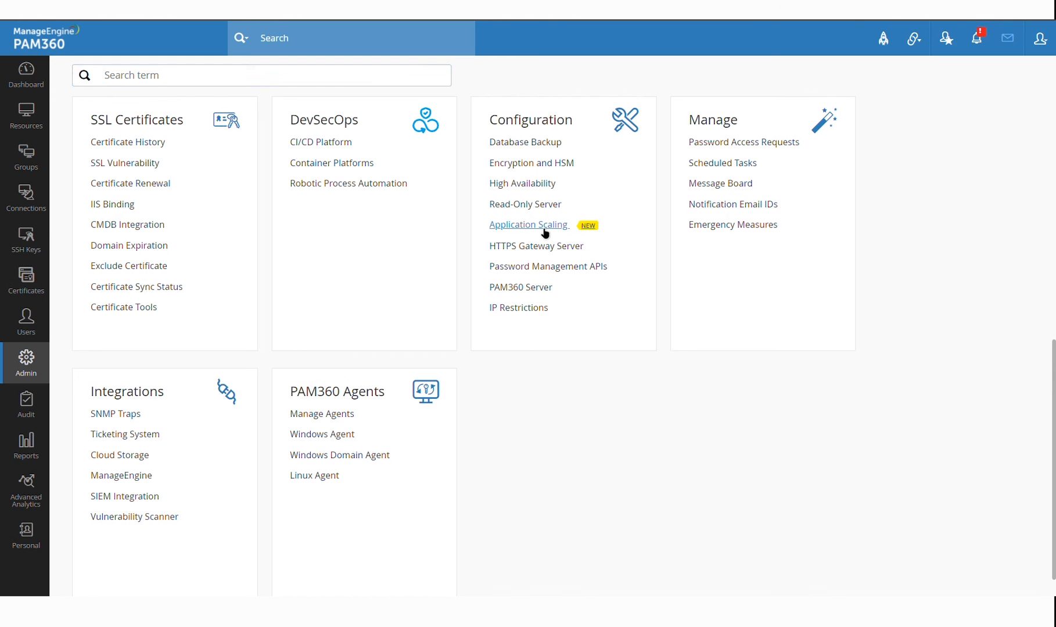
click(542, 229)
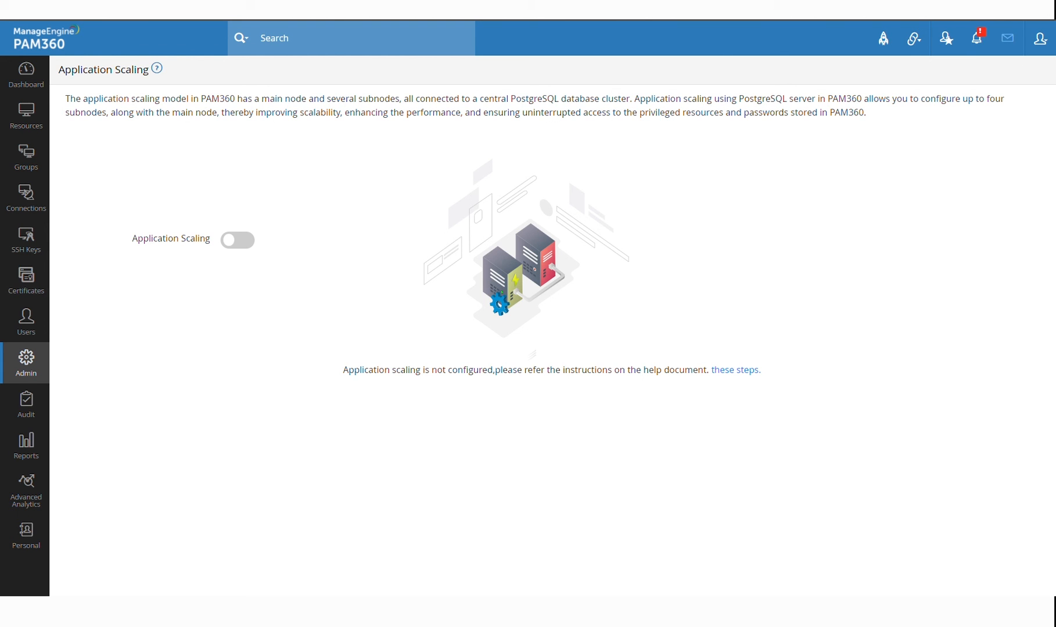
click(35, 375)
Go back to the All My Passwords resource list
scroll(427, 371, down, 10)
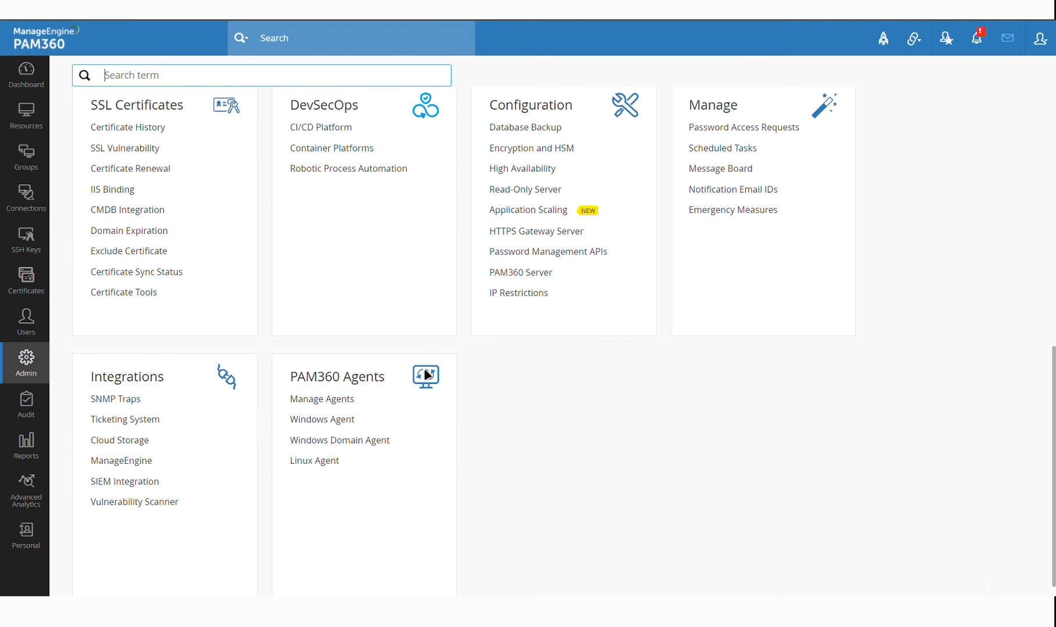
scroll(554, 398, up, 10)
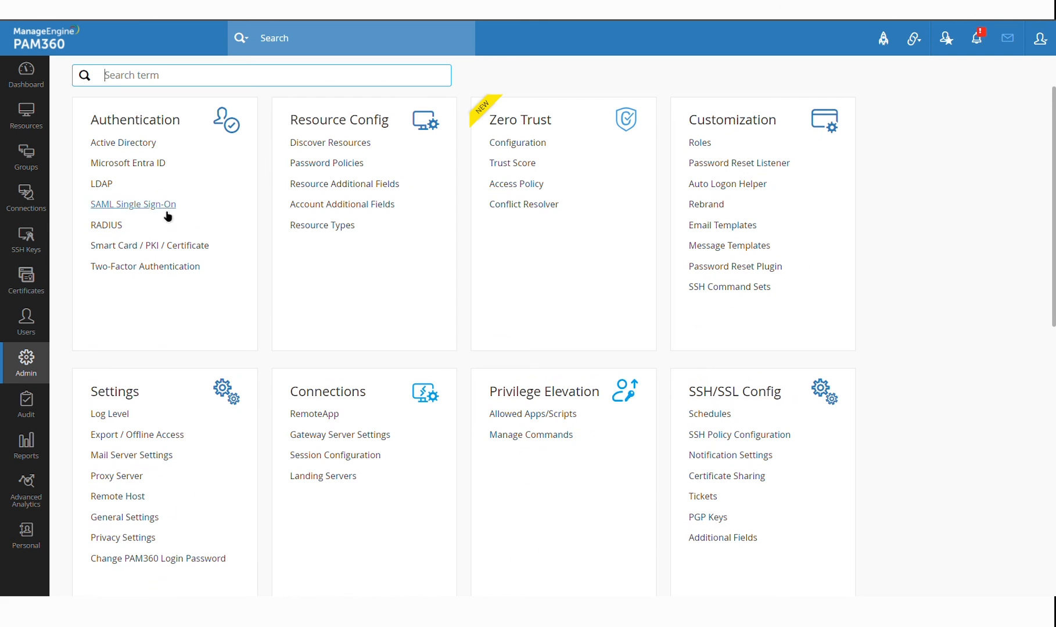
click(36, 123)
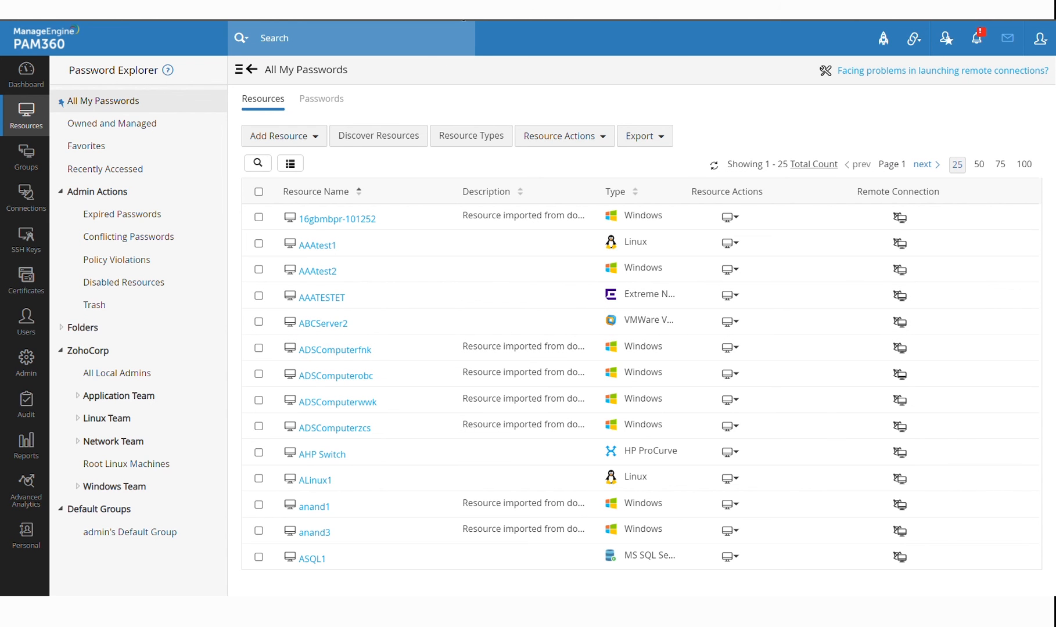
Start an encrypted HTML password export, generate and reveal a passphrase, then cancel
click(646, 139)
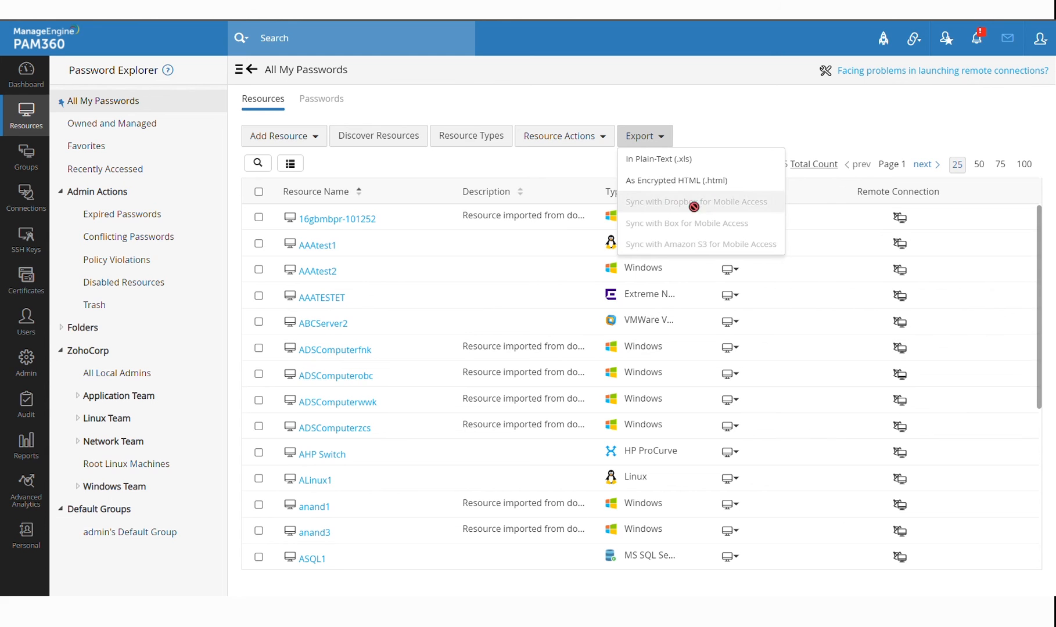
click(714, 181)
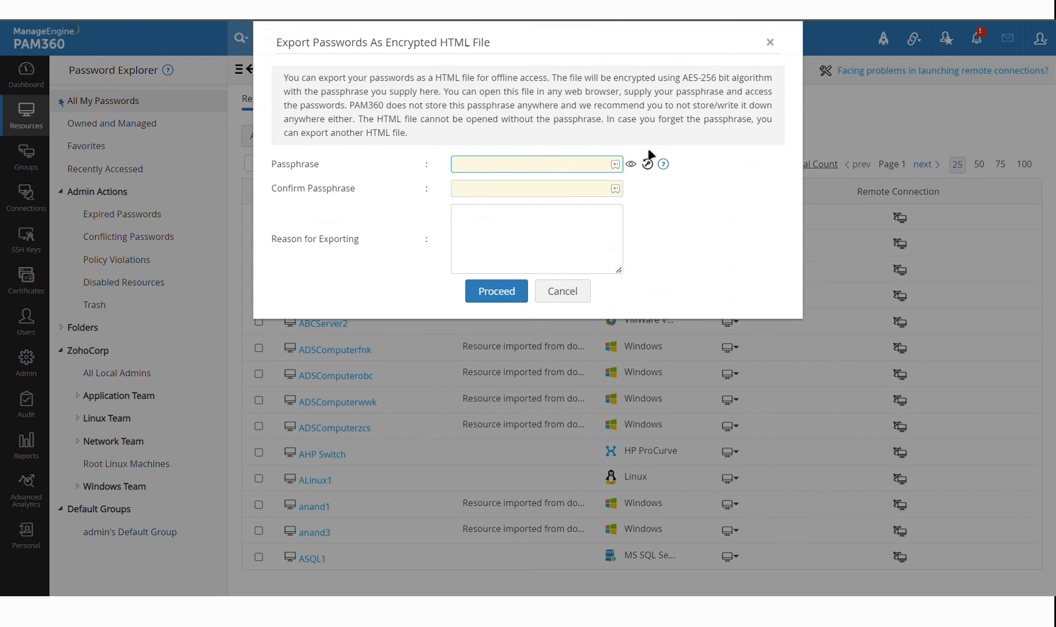
click(647, 164)
click(630, 164)
click(562, 291)
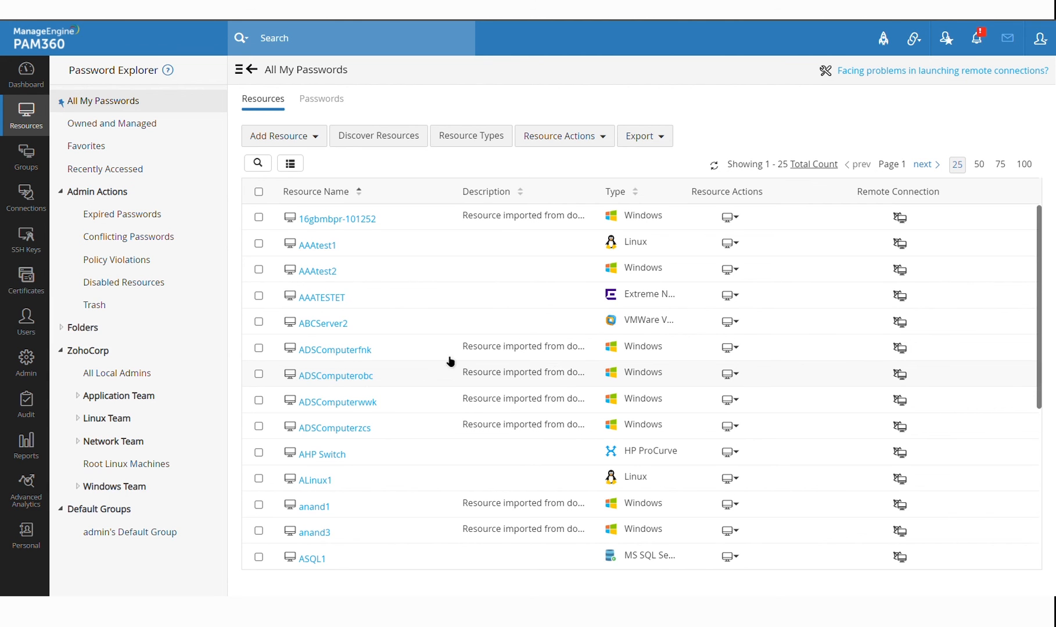
Open the Cloud Storage export settings from the Admin page
click(27, 369)
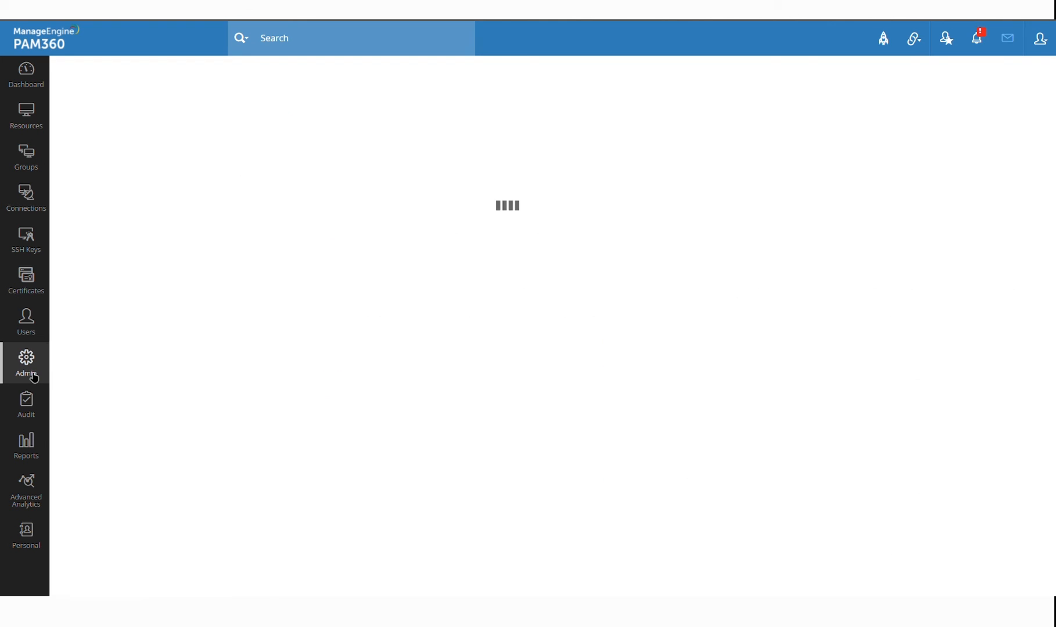
scroll(177, 395, down, 10)
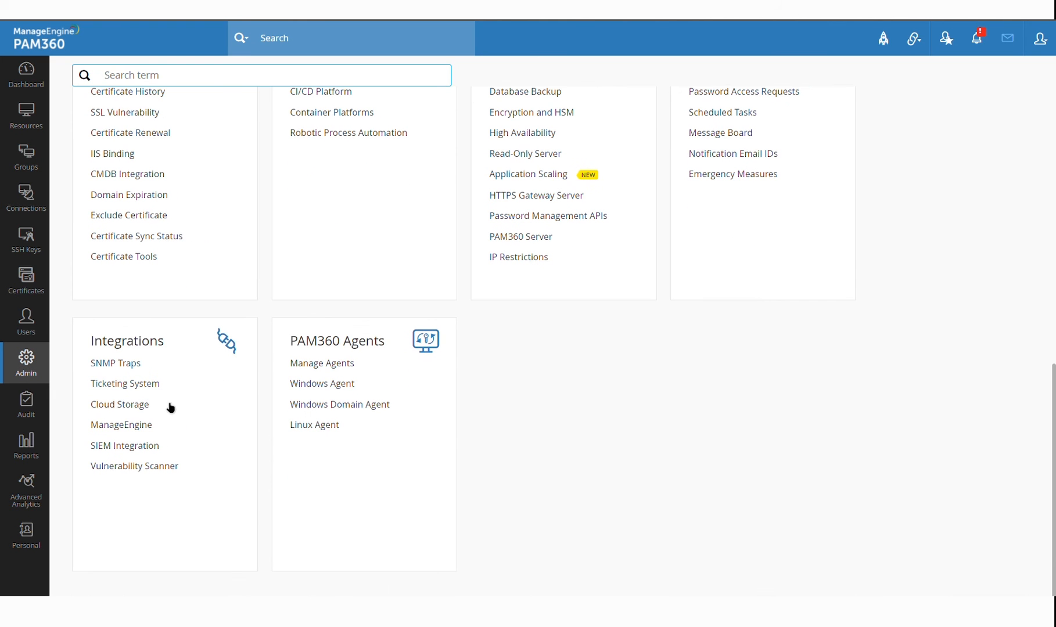
click(129, 406)
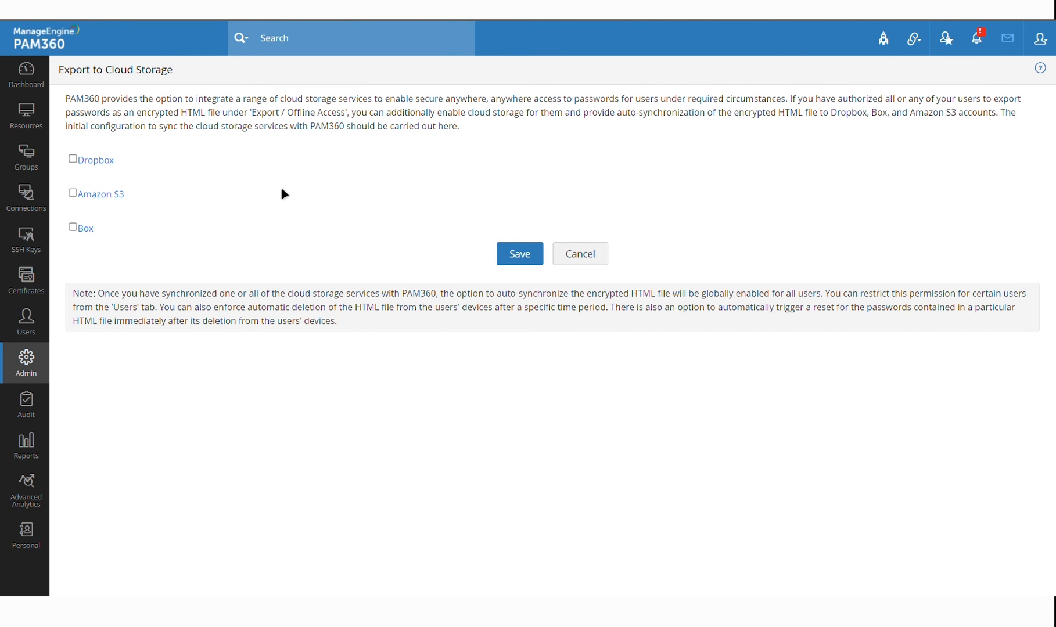